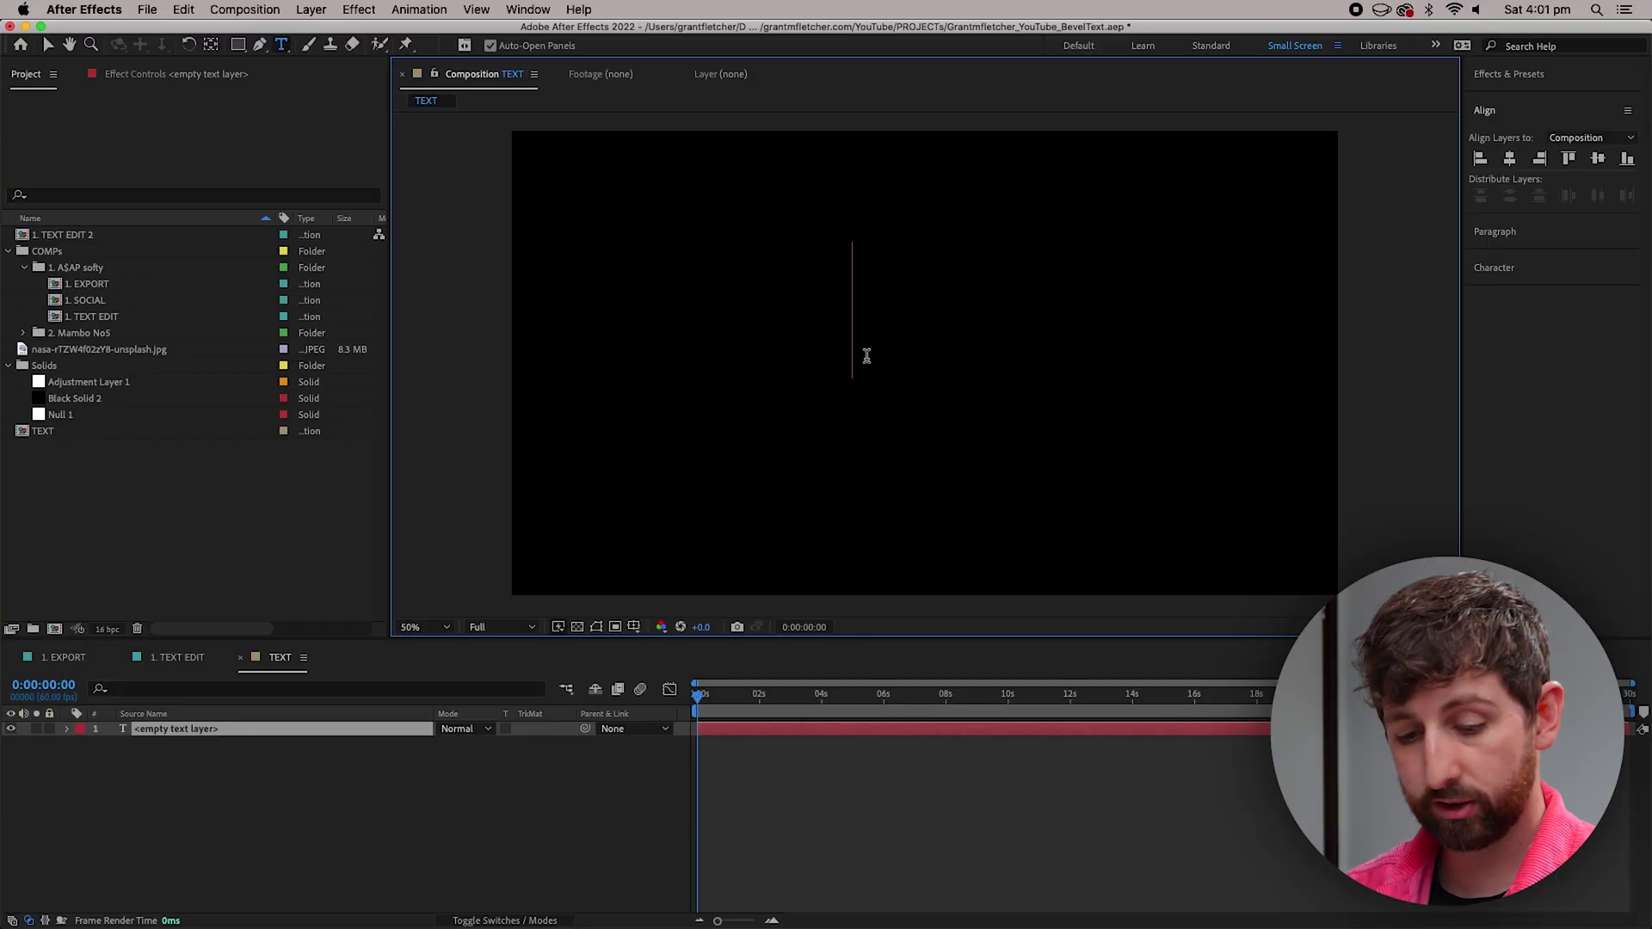
Enter the text "asap rocky", center its paragraph alignment and center the layer horizontally in the composition
{"action": "type", "text": "asap rocky"}
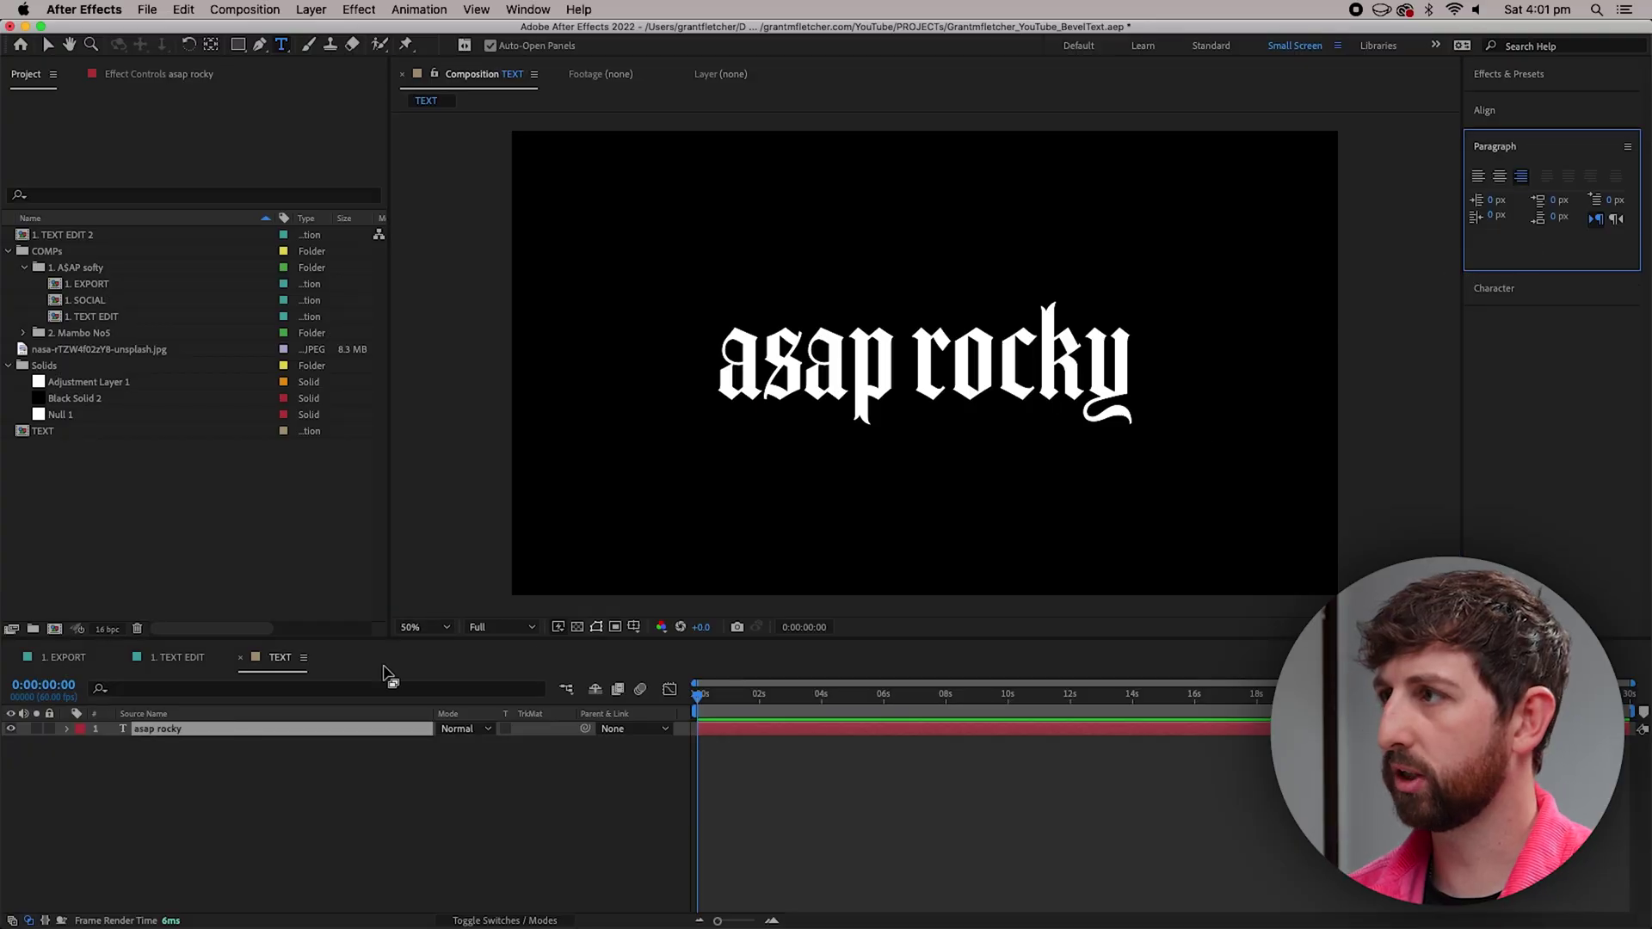
{"action": "left_click", "coordinate": [1480, 175]}
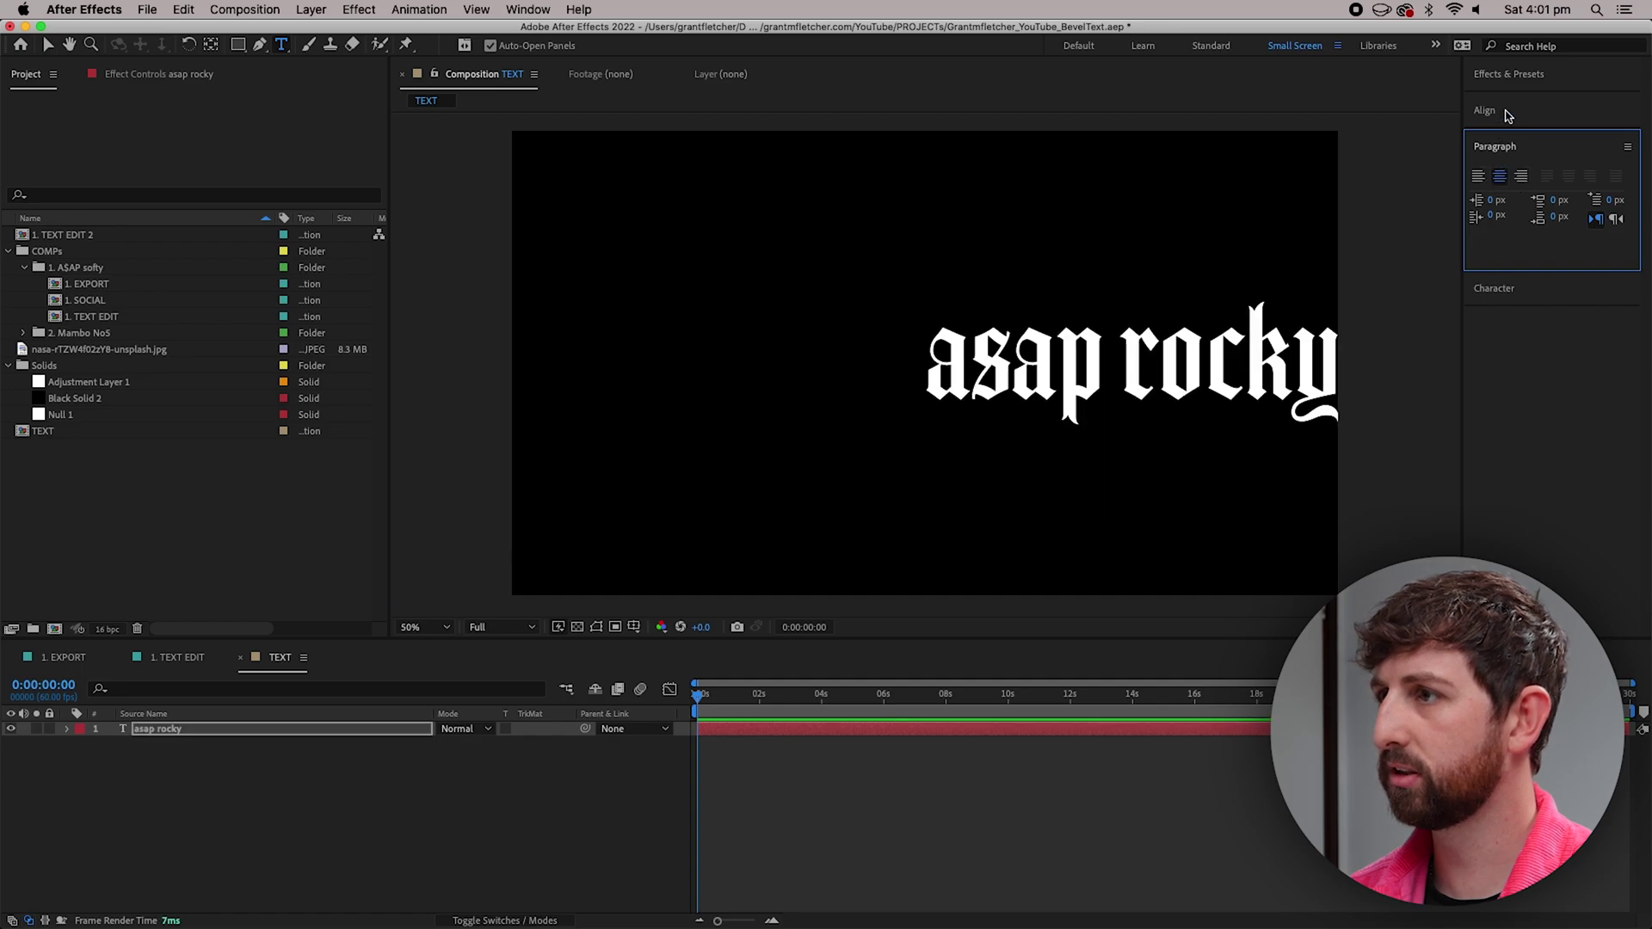
{"action": "left_click", "coordinate": [1501, 111]}
{"action": "left_click", "coordinate": [1509, 158]}
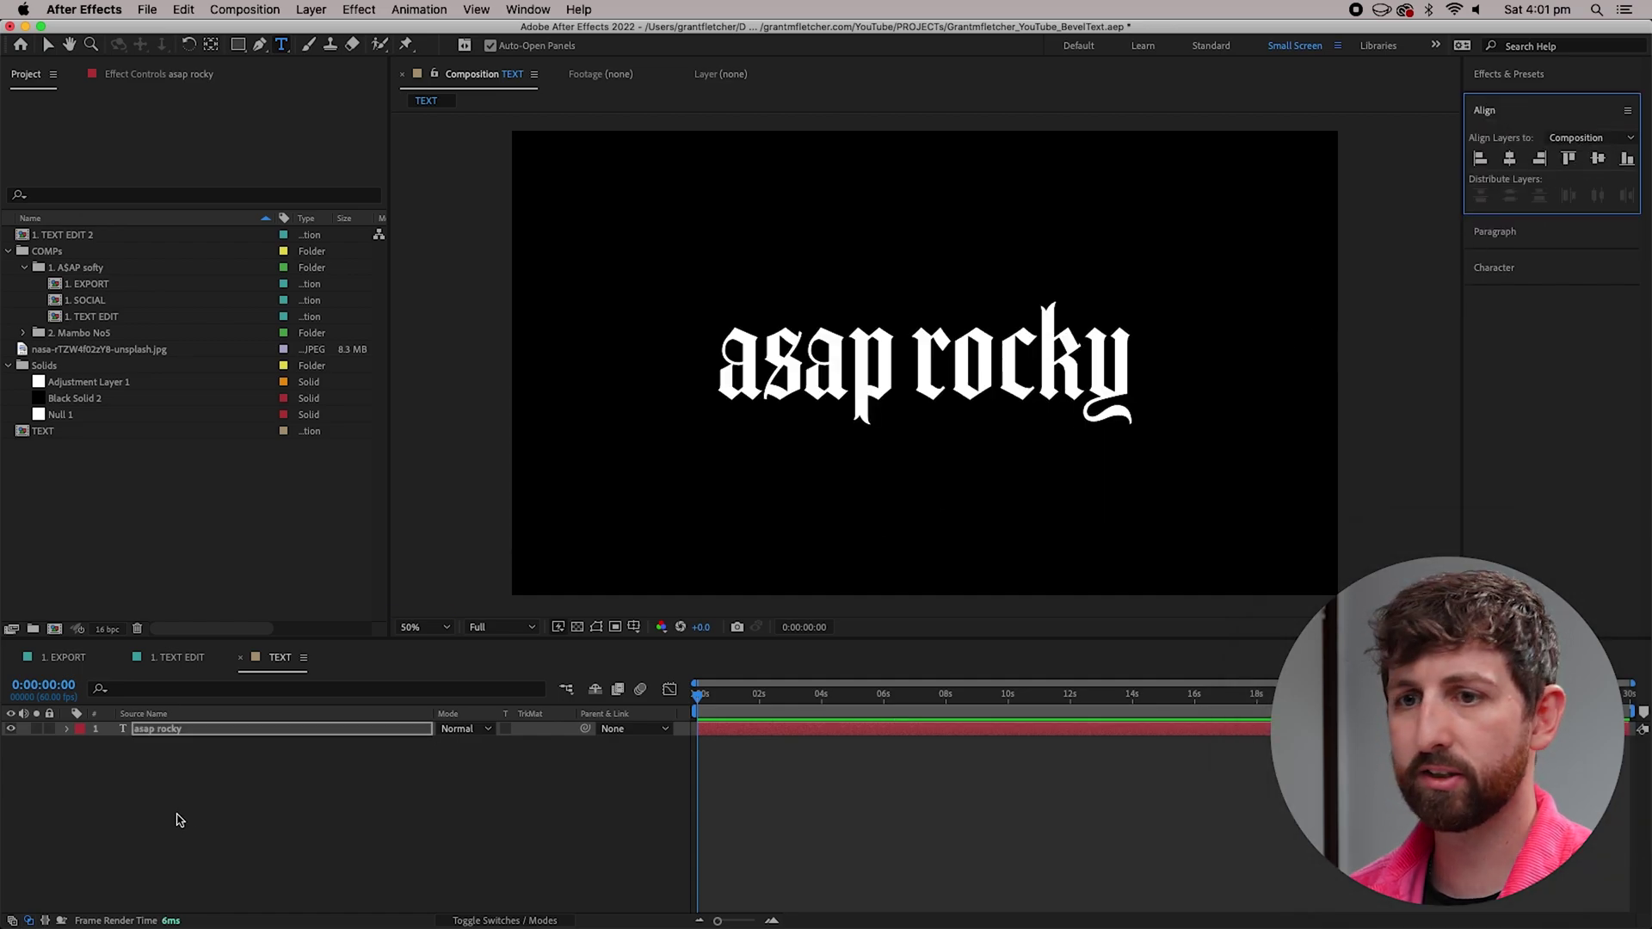
Edit the text layer's wording to read "a$ap softy"
{"action": "double_click", "coordinate": [202, 730]}
{"action": "left_click_drag", "start_coordinate": [800, 395], "coordinate": [773, 387]}
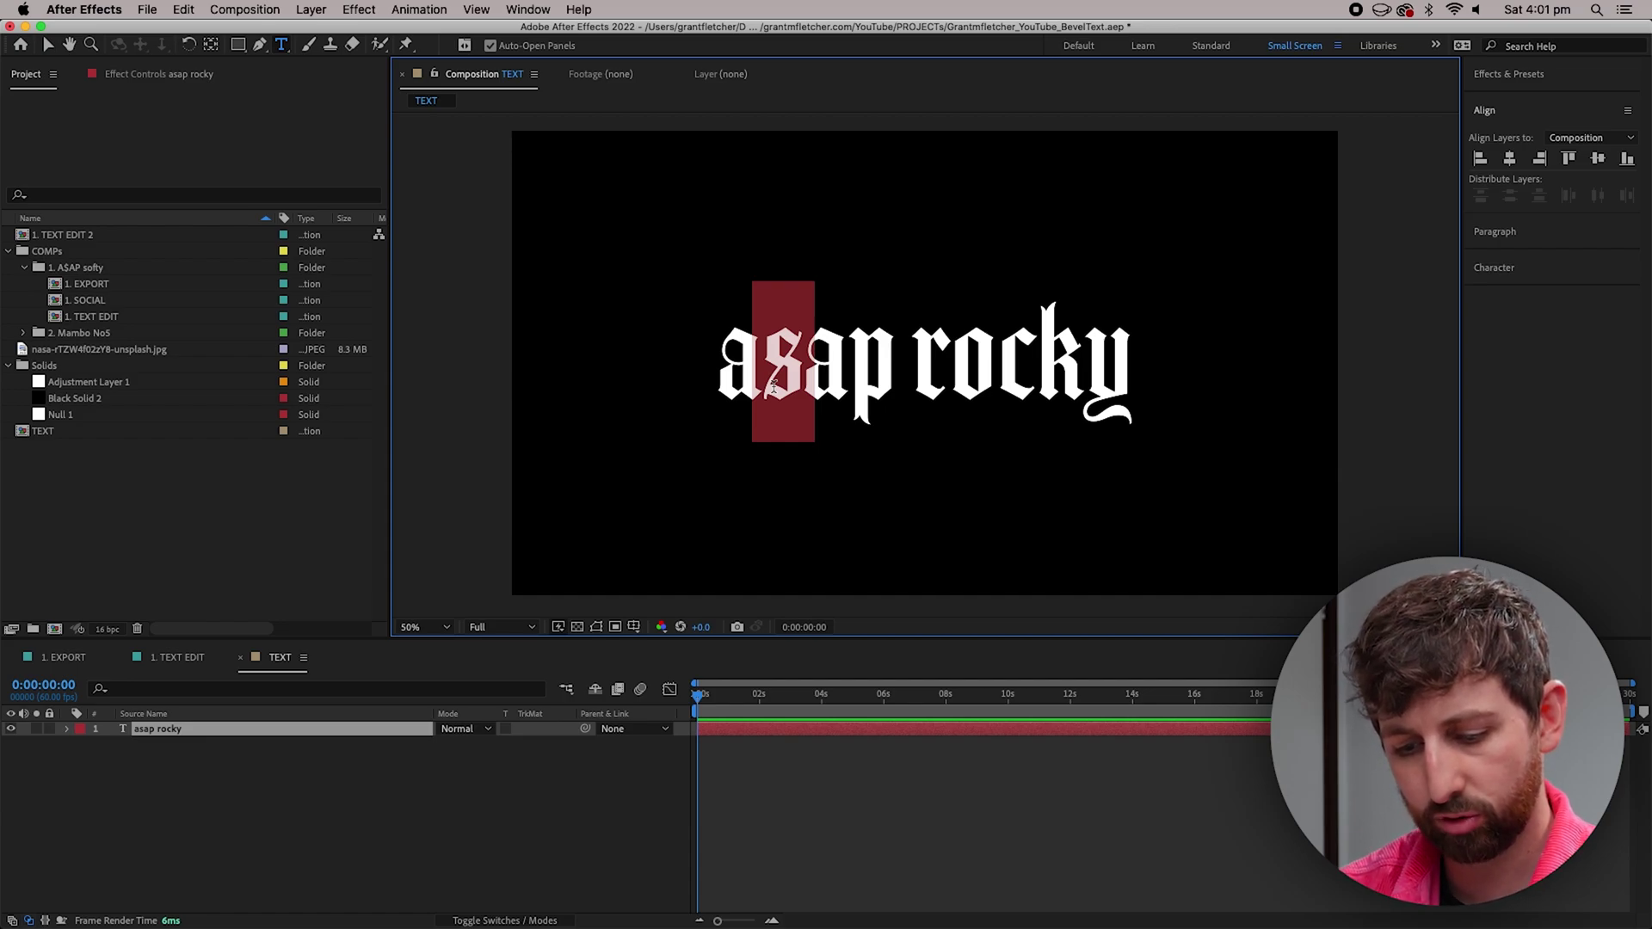
{"action": "type", "text": "$"}
{"action": "double_click", "coordinate": [1058, 372]}
{"action": "type", "text": "soft"}
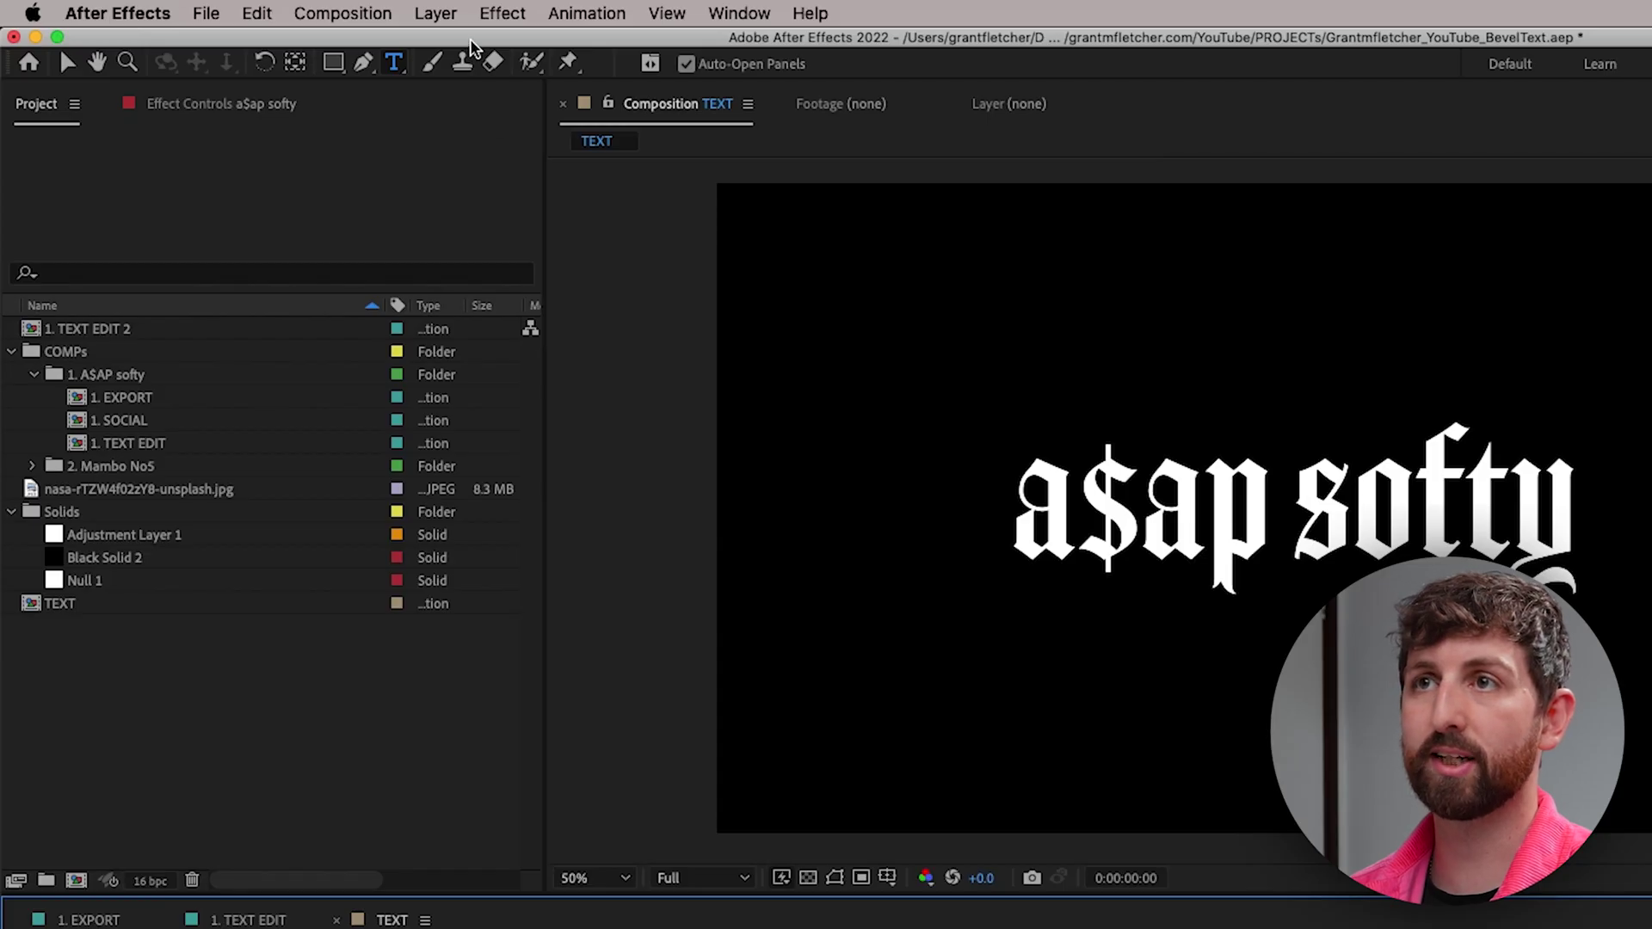
Add a Bevel and Emboss layer style to the "a$ap softy" text layer
{"action": "left_click", "coordinate": [435, 13]}
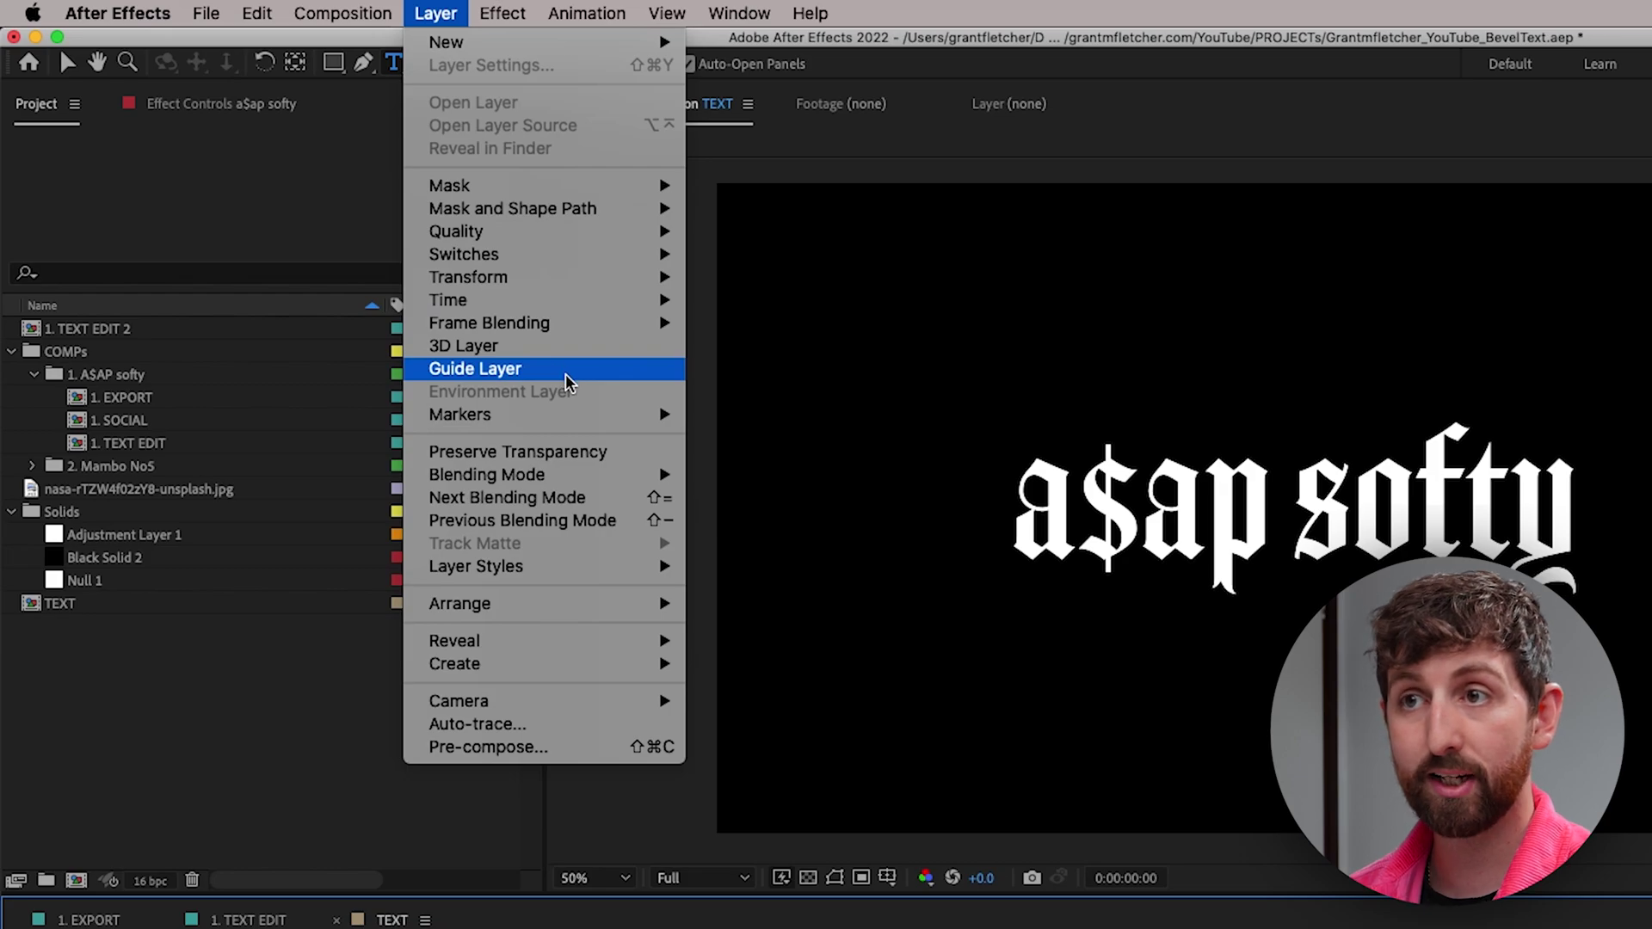
{"action": "mouse_move", "coordinate": [585, 478]}
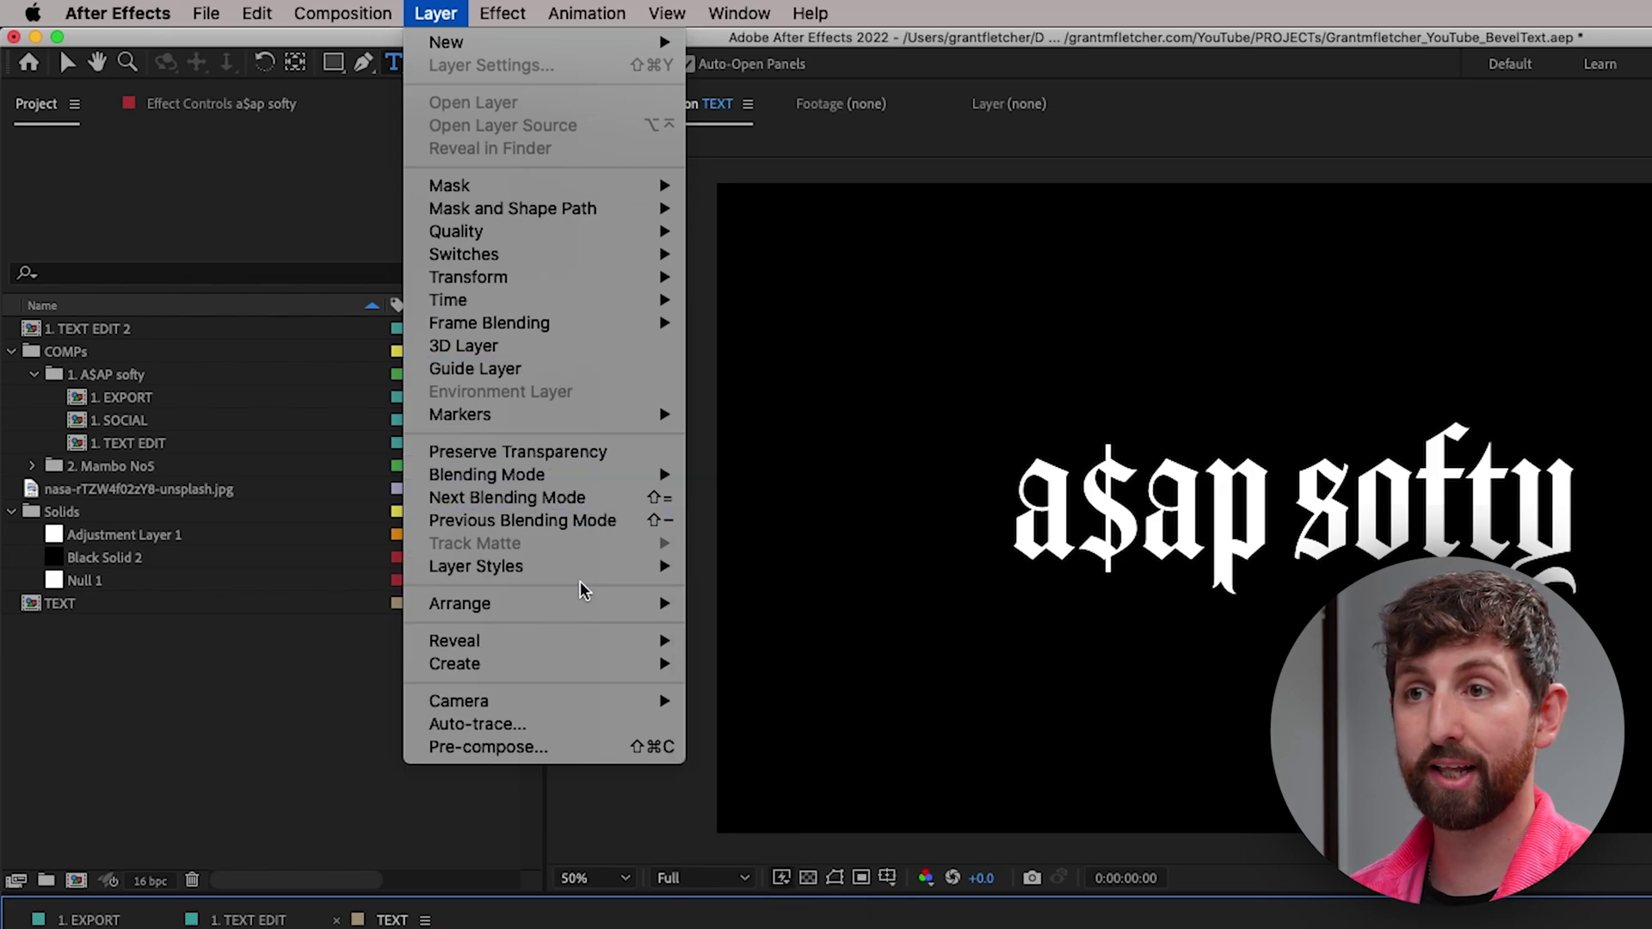
{"action": "mouse_move", "coordinate": [589, 573]}
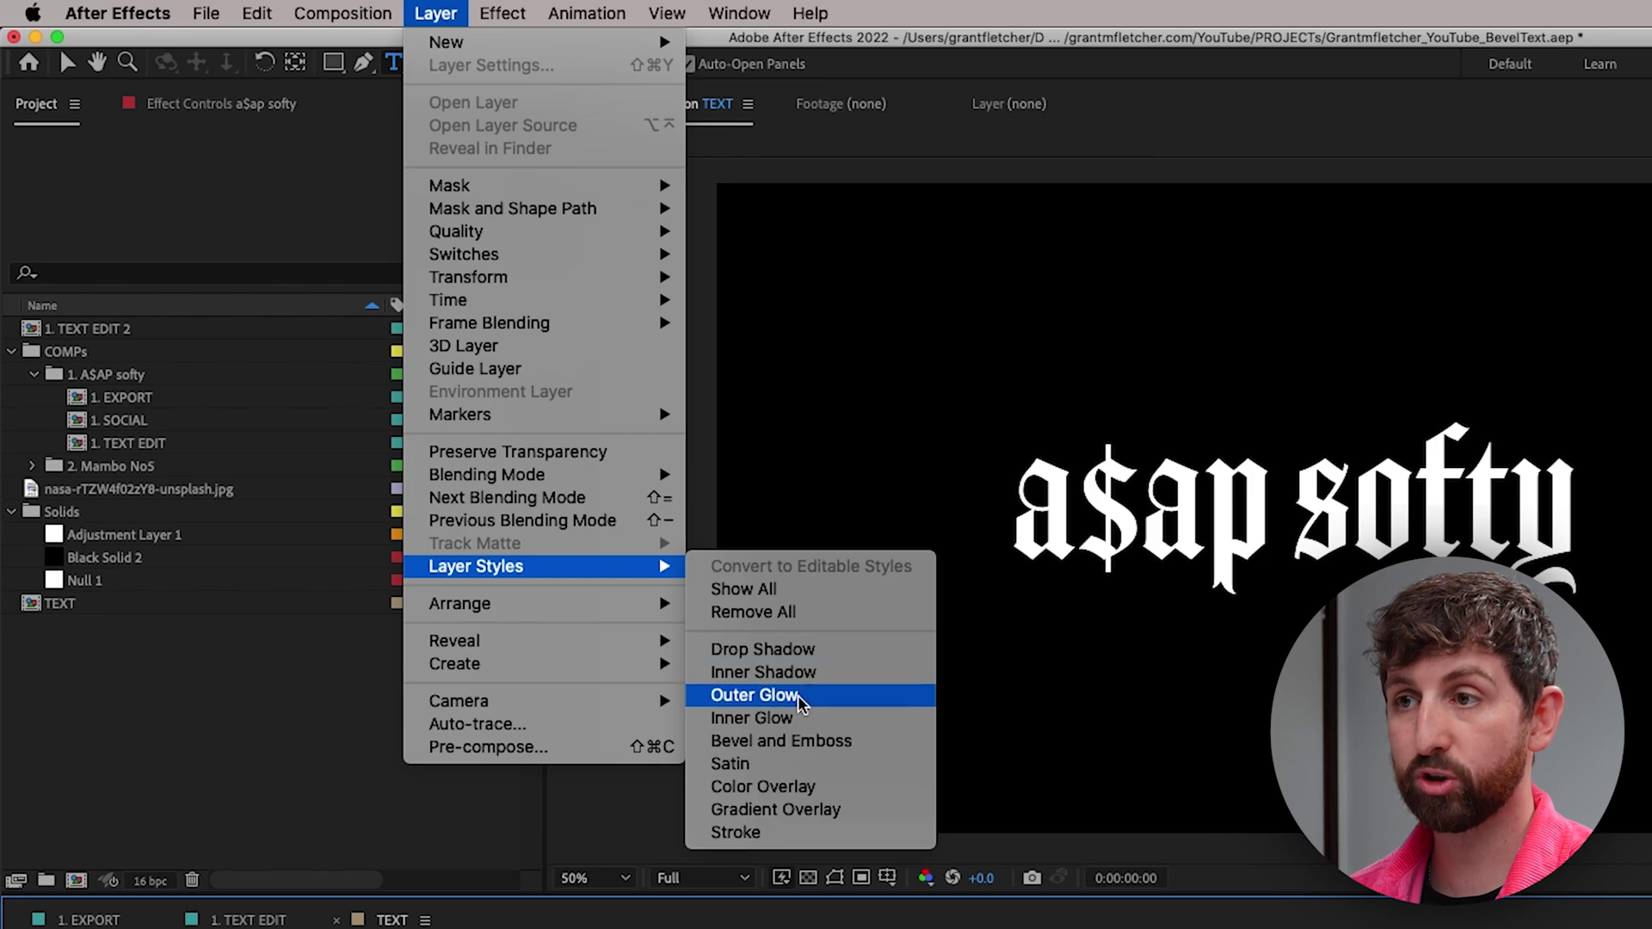
{"action": "left_click", "coordinate": [815, 745]}
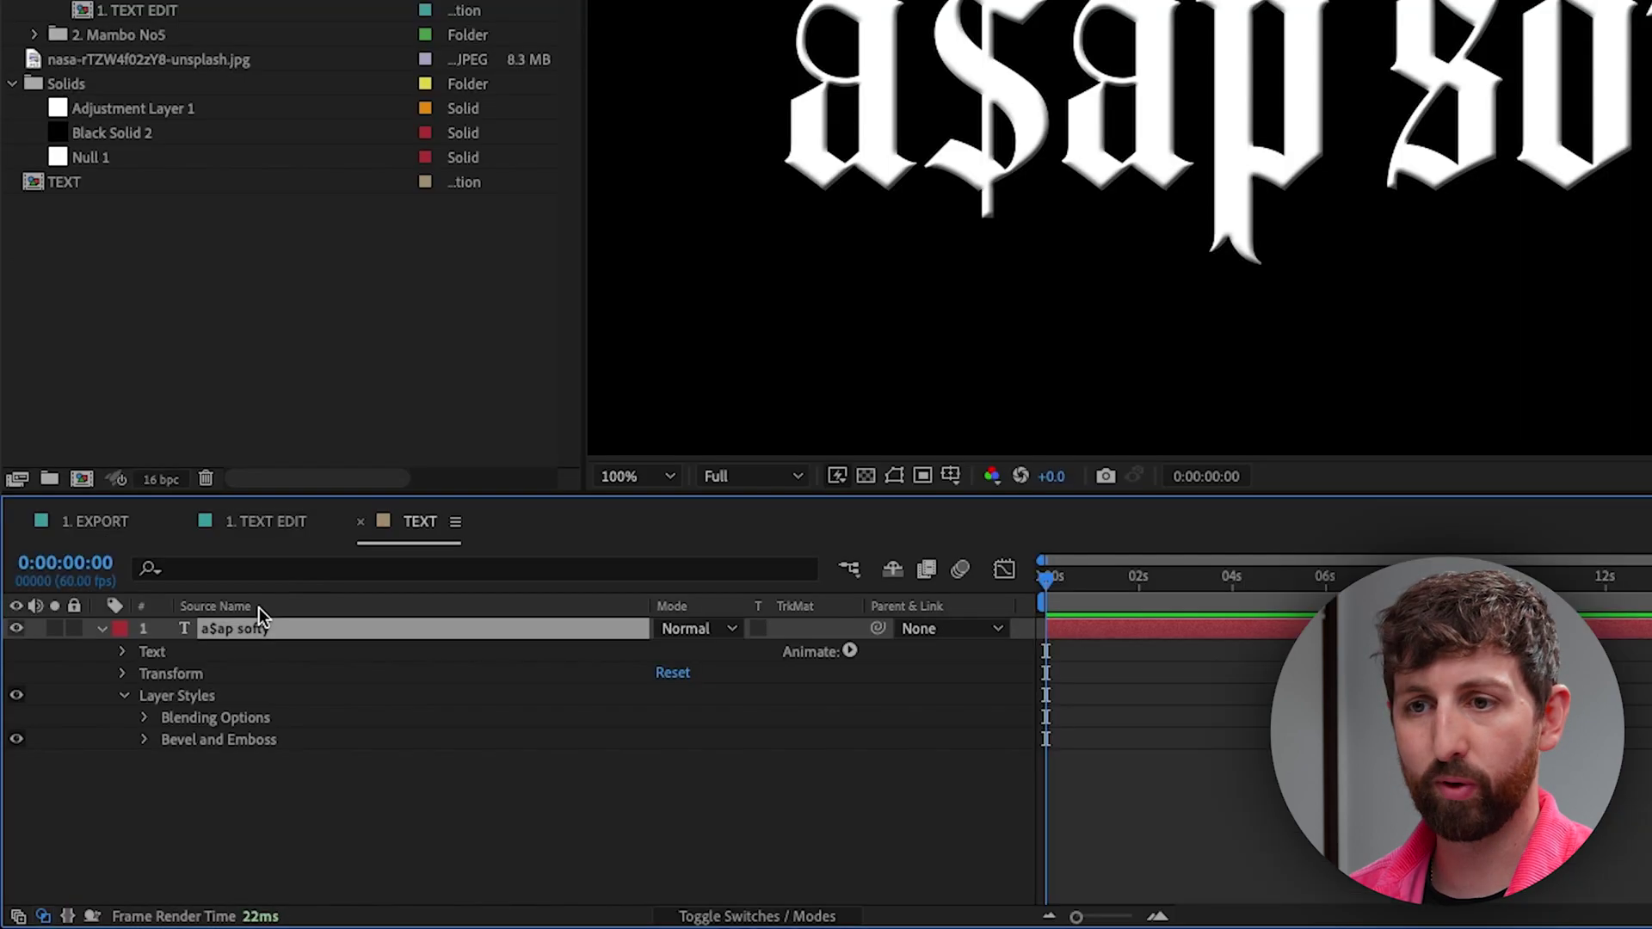
Set the technique of the text's Bevel and Emboss style to Chisel Hard
{"action": "left_click", "coordinate": [145, 740]}
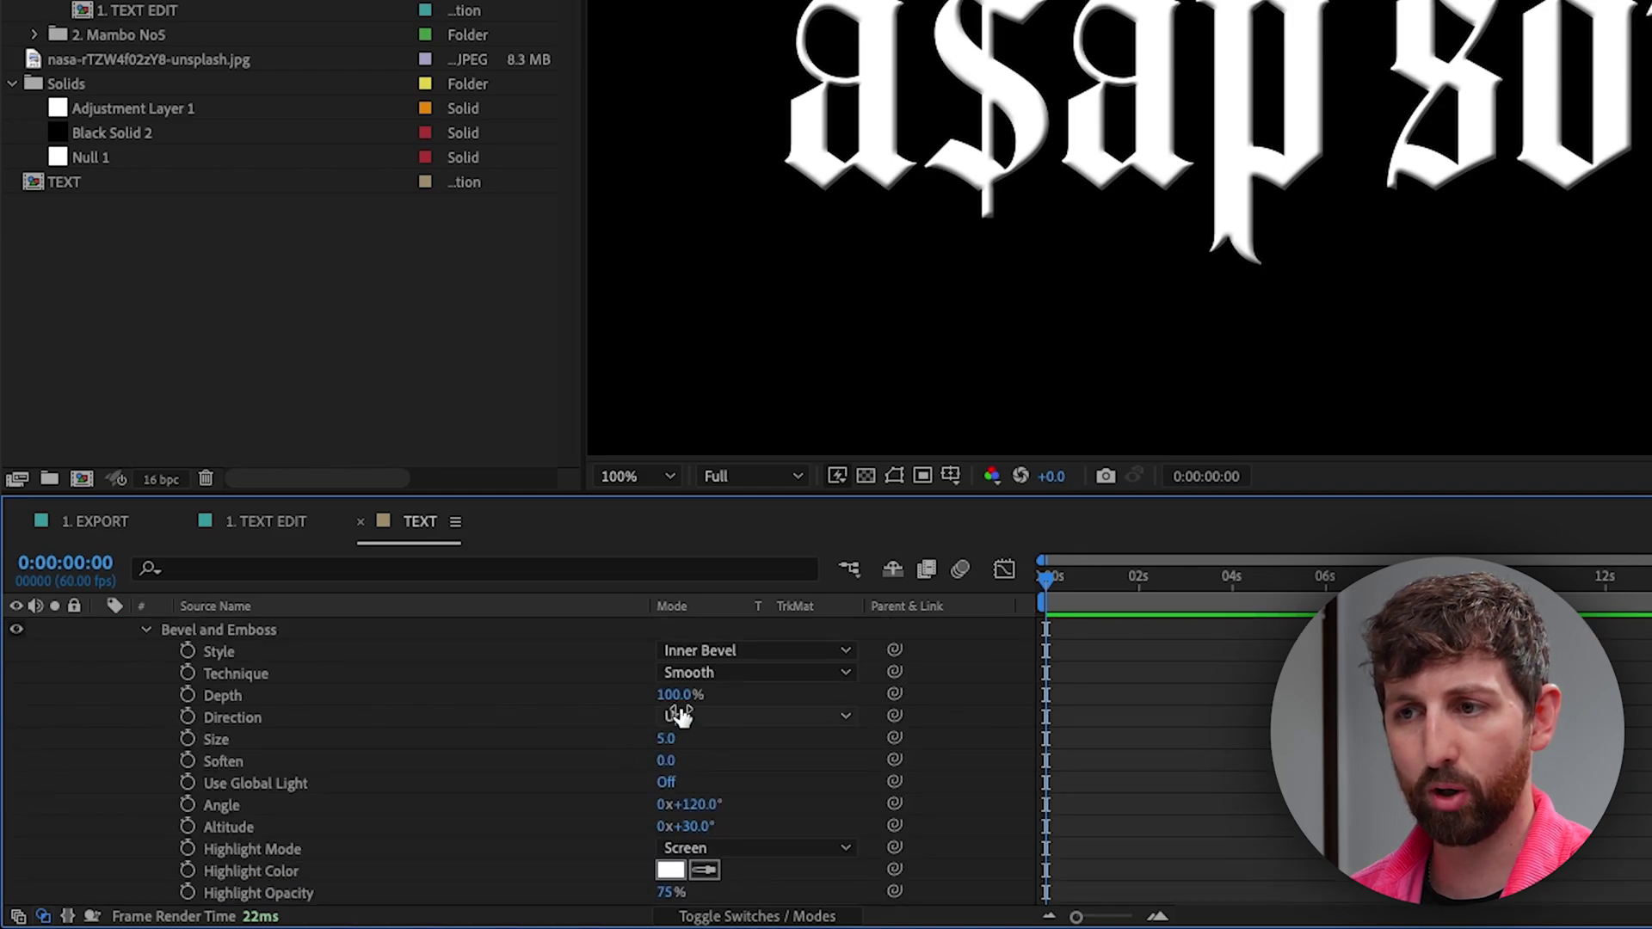
{"action": "left_click", "coordinate": [740, 674]}
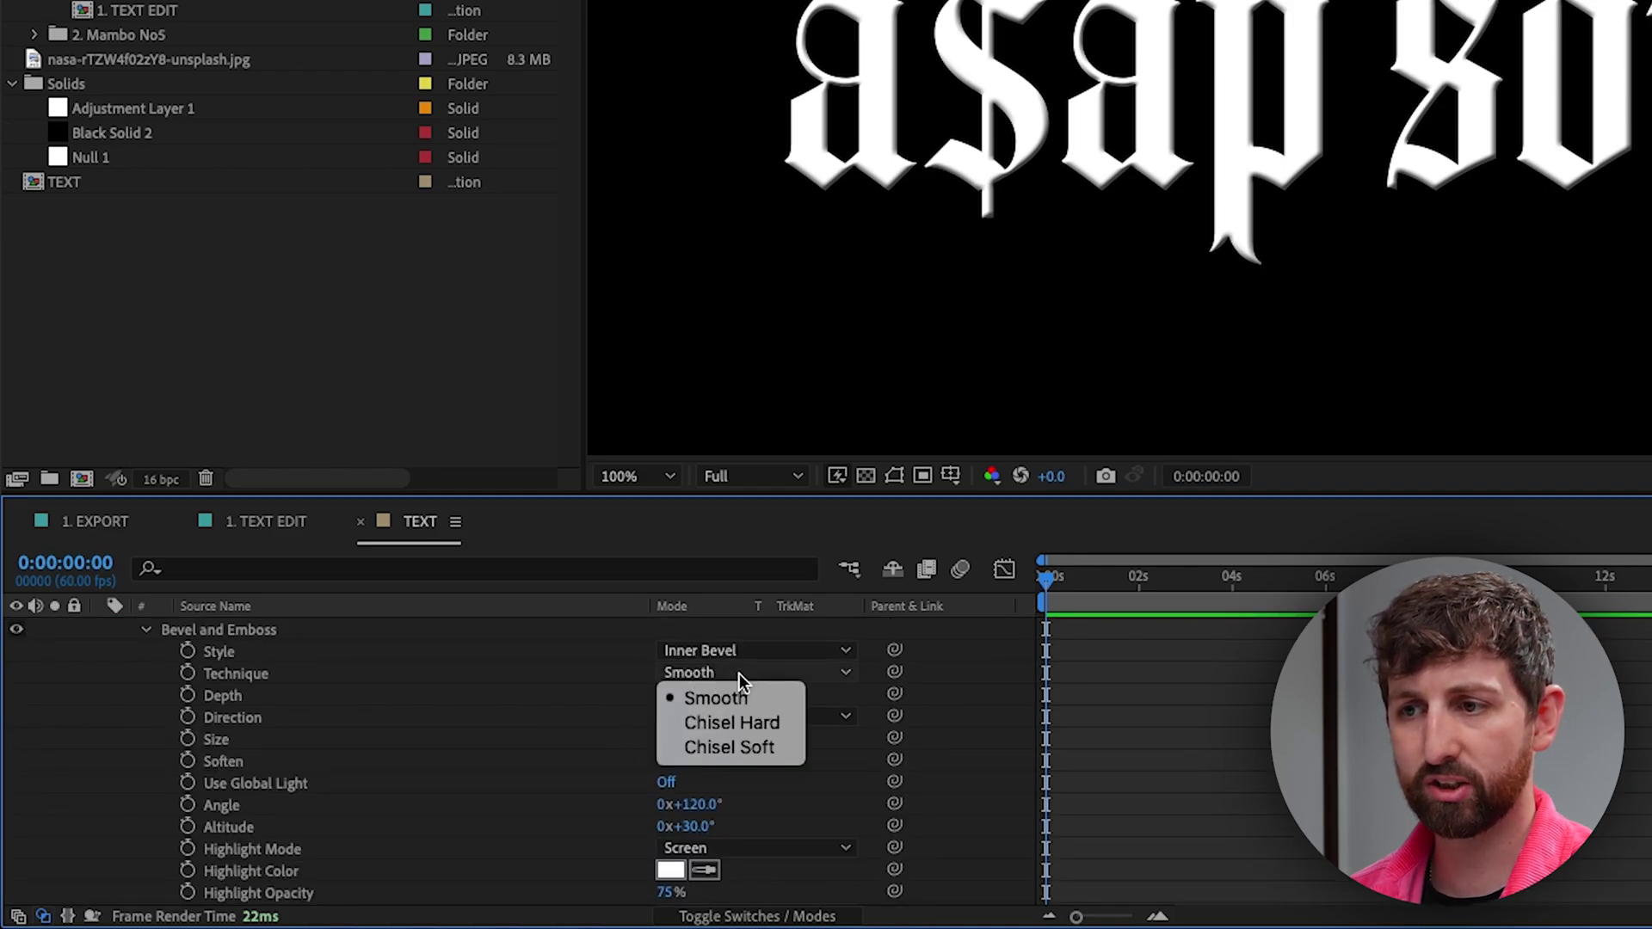
{"action": "left_click", "coordinate": [750, 723]}
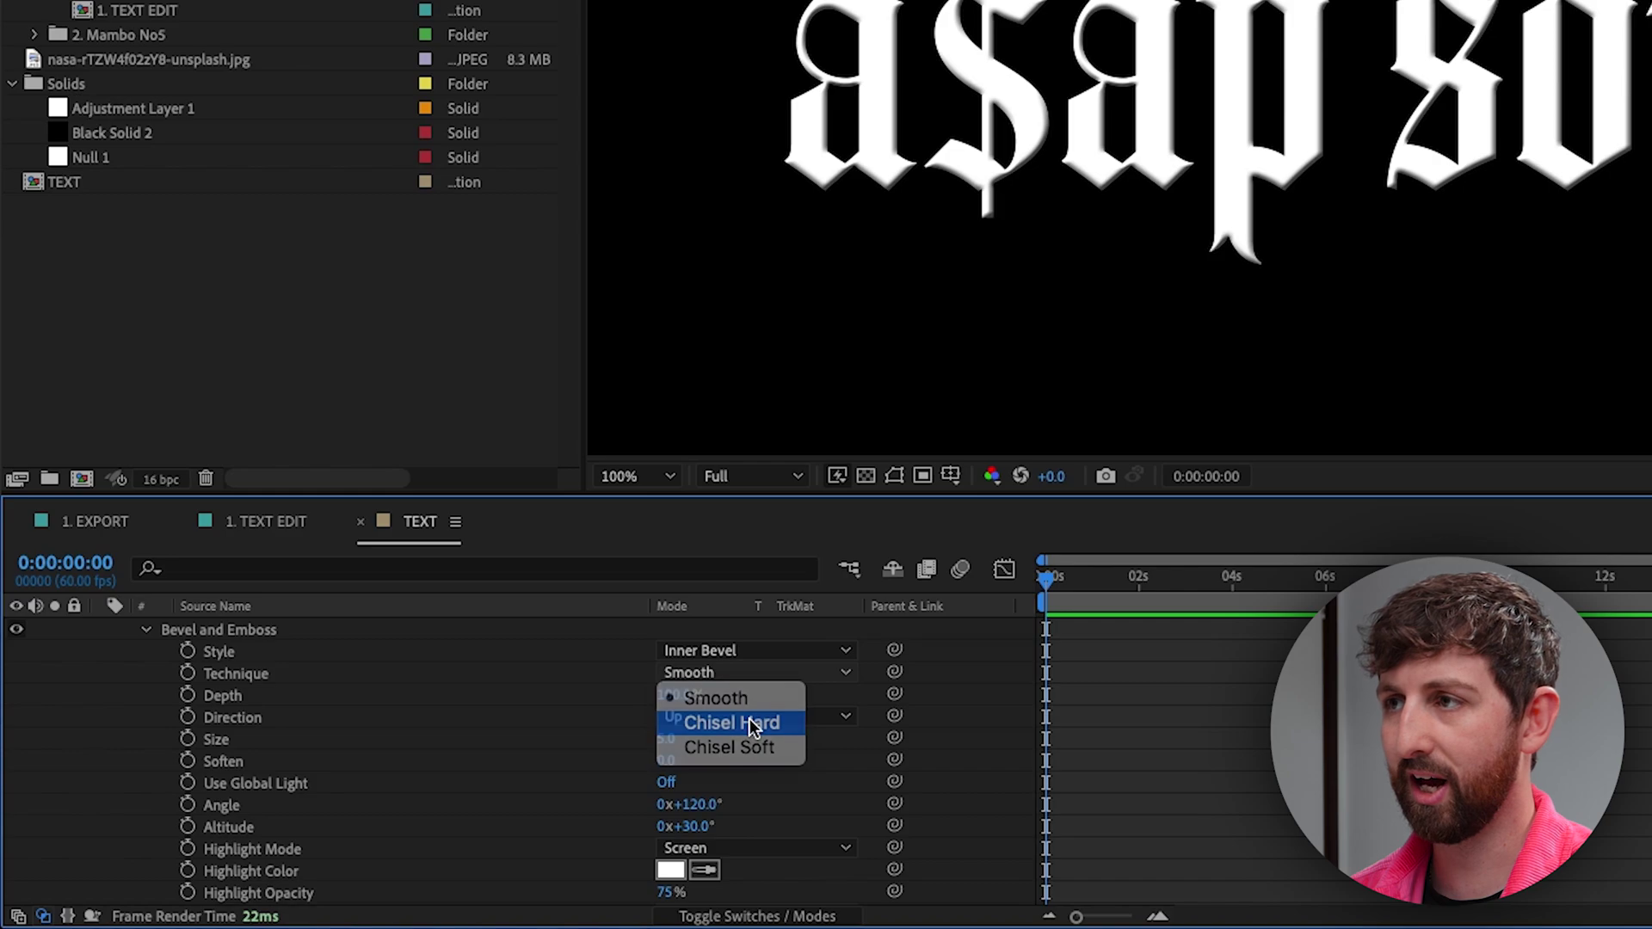
{"action": "left_click", "coordinate": [733, 675]}
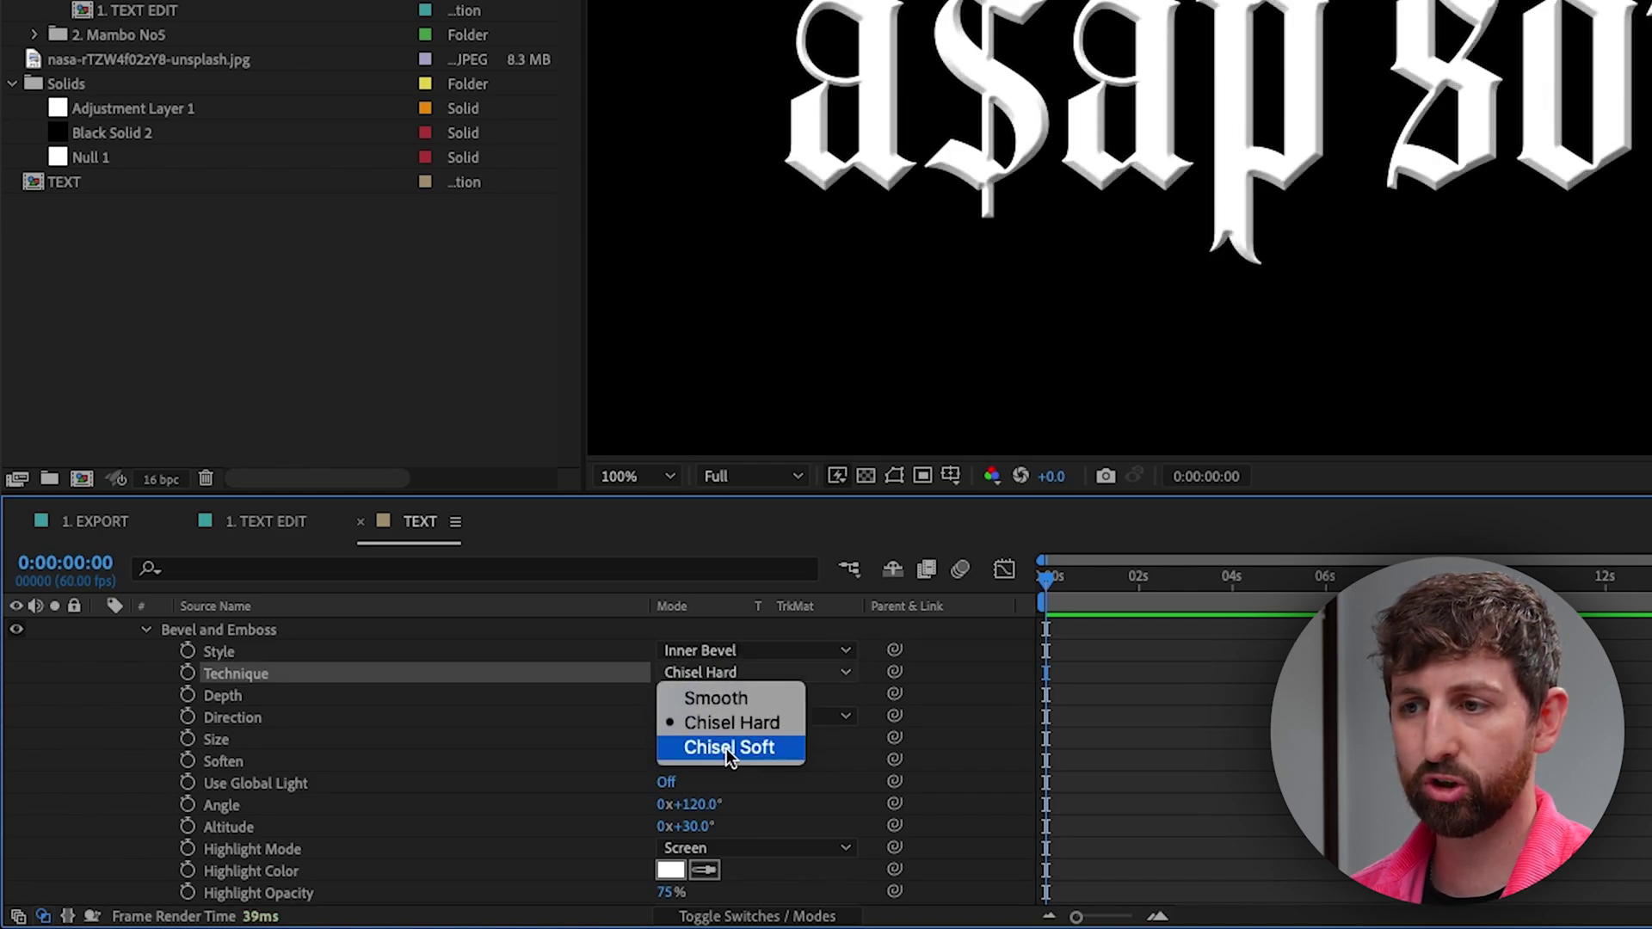
{"action": "left_click", "coordinate": [695, 675]}
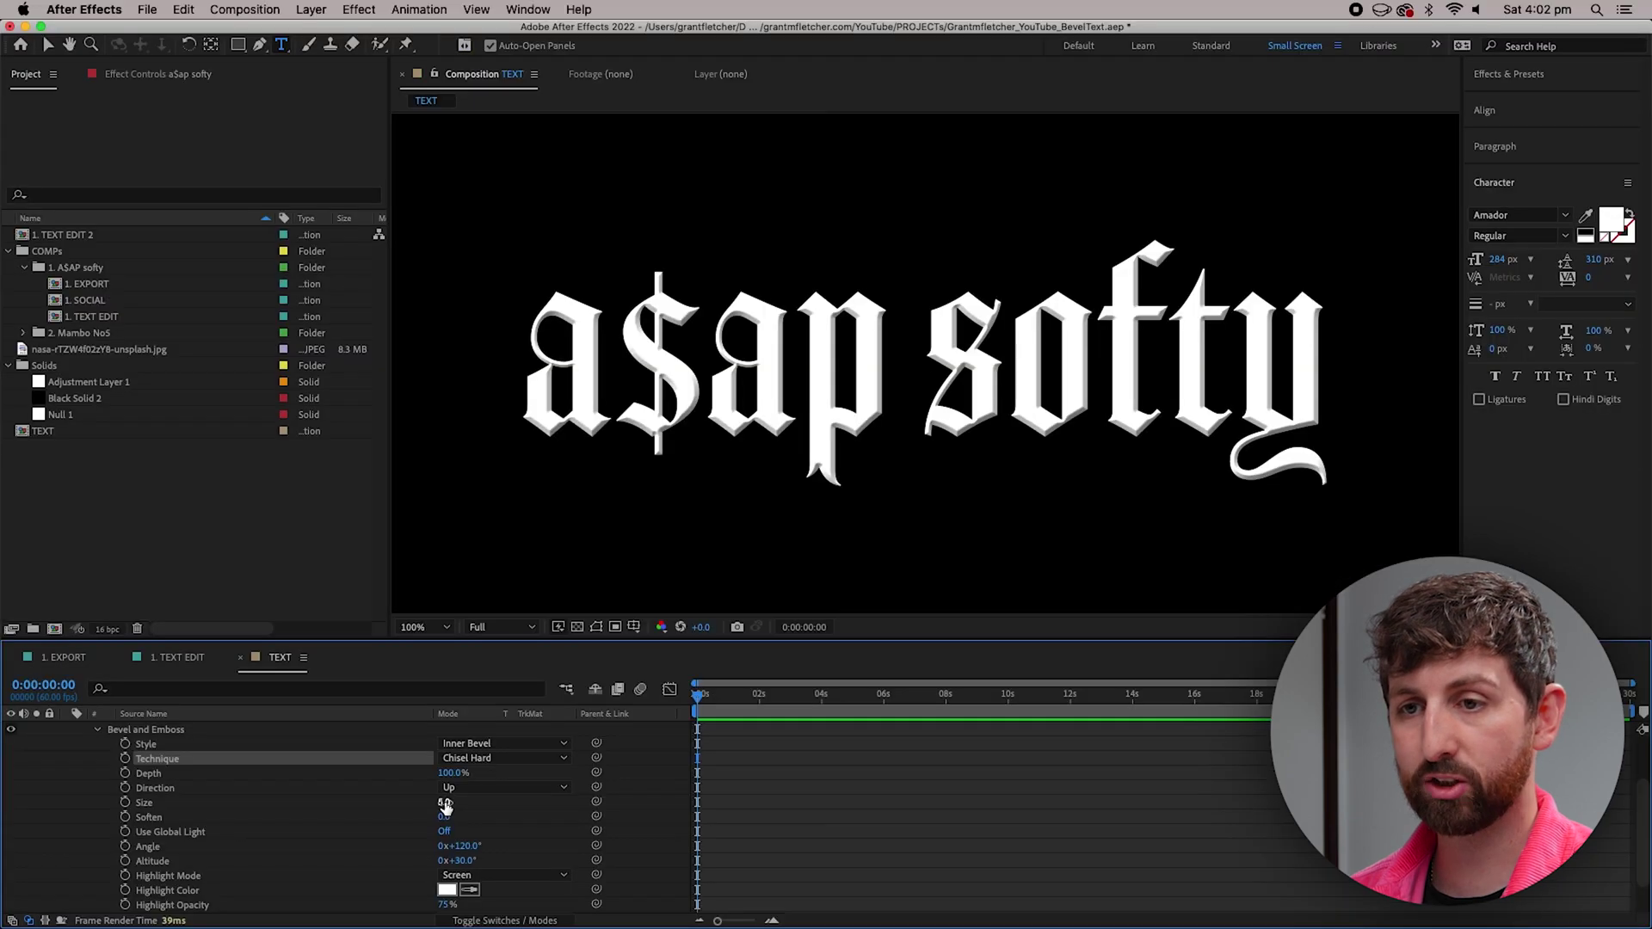
Set the Bevel and Emboss size to 17 and its soften value to 1
{"action": "left_click_drag", "start_coordinate": [445, 806], "coordinate": [445, 802]}
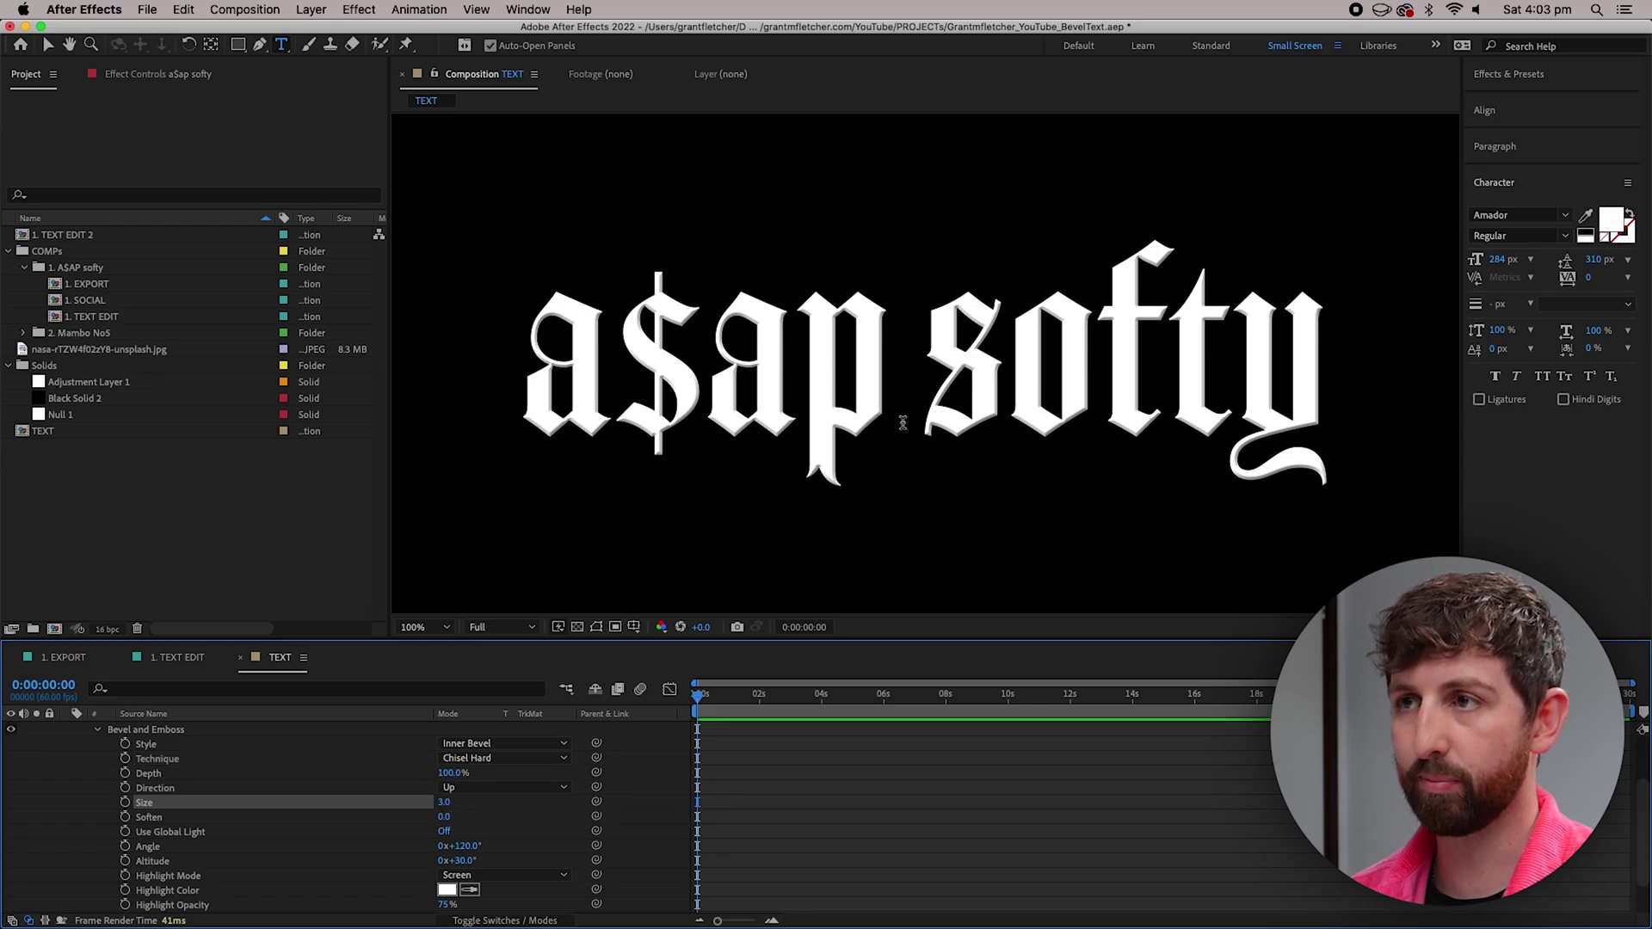
{"action": "left_click_drag", "start_coordinate": [443, 806], "coordinate": [457, 804]}
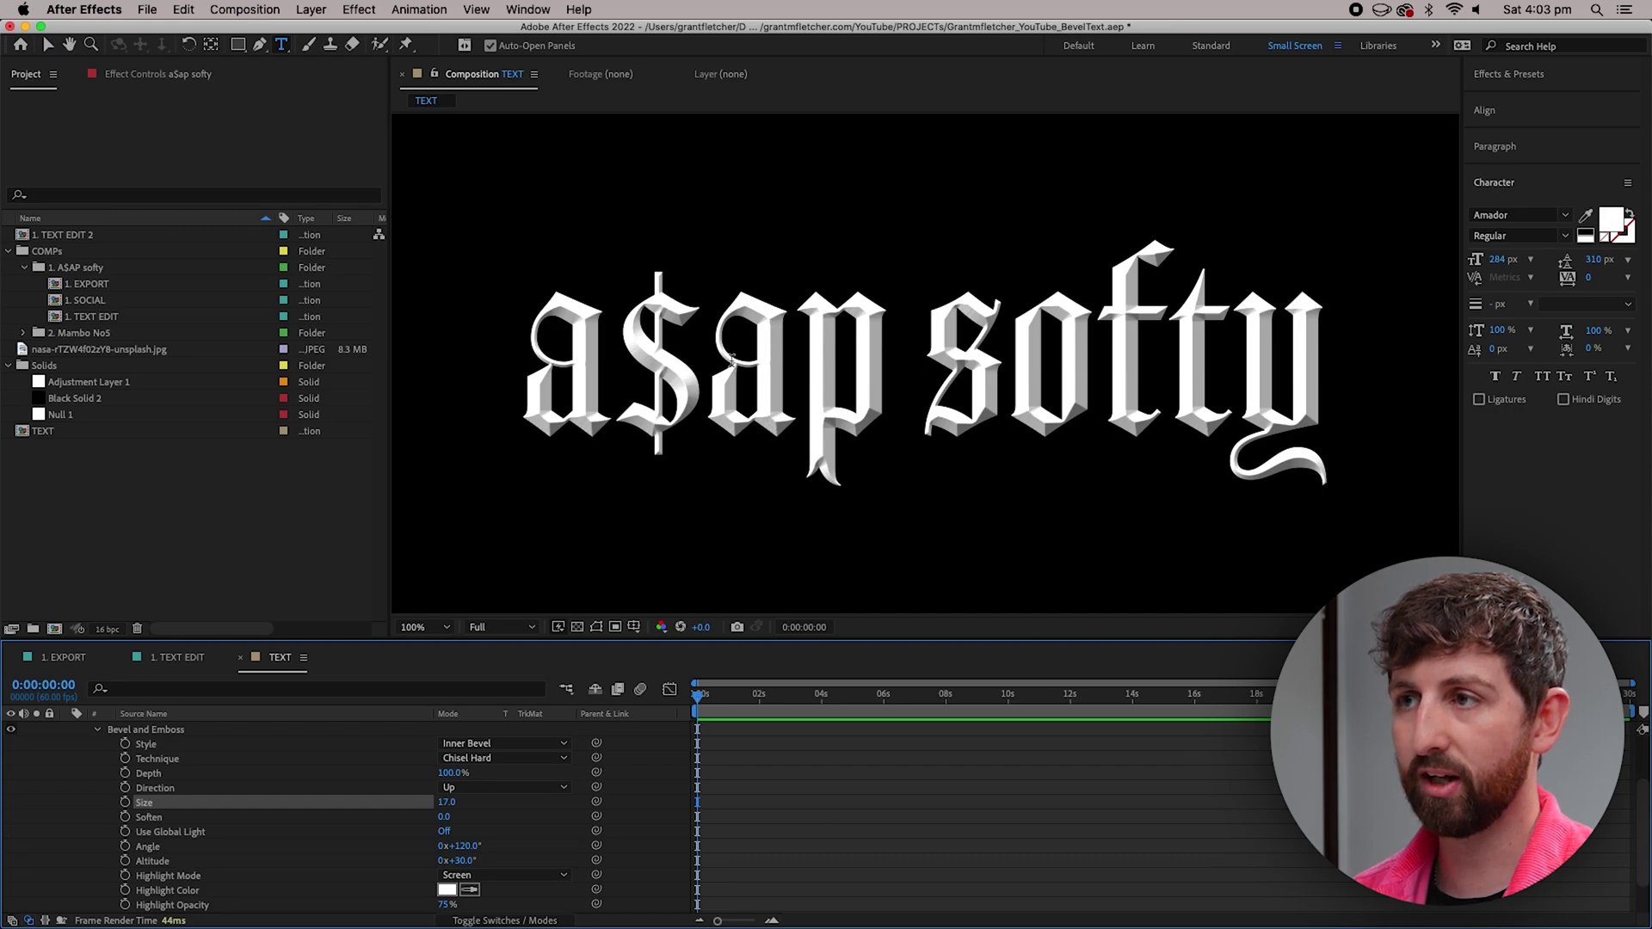
{"action": "left_click", "coordinate": [444, 818]}
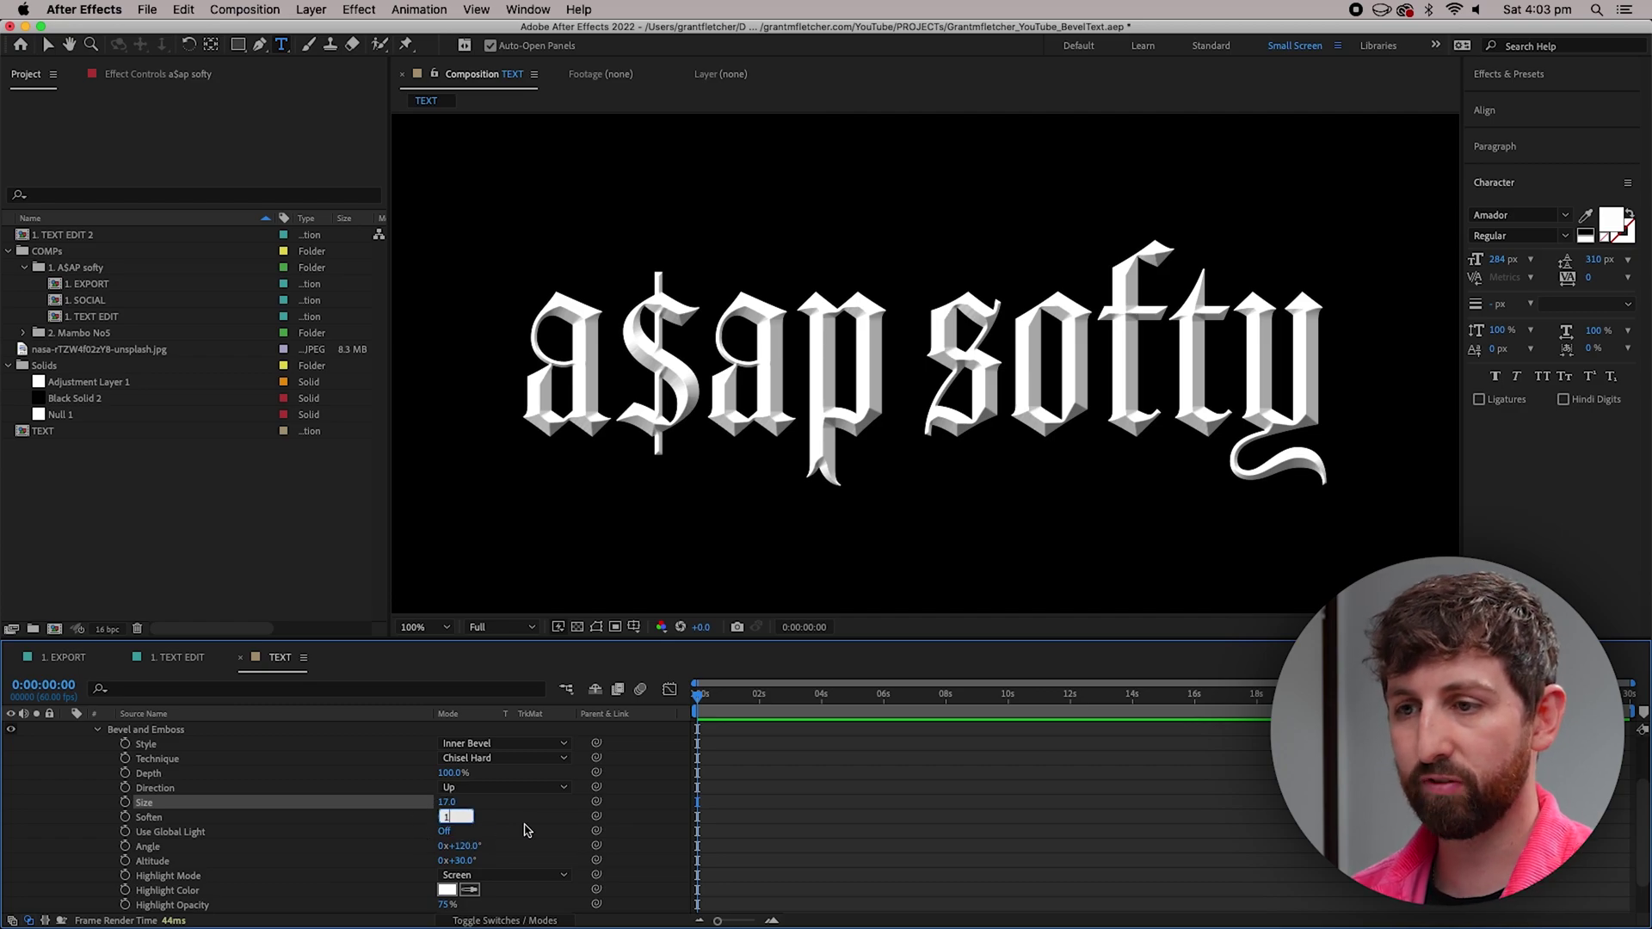
{"action": "type", "text": "1"}
{"action": "key", "text": "Return"}
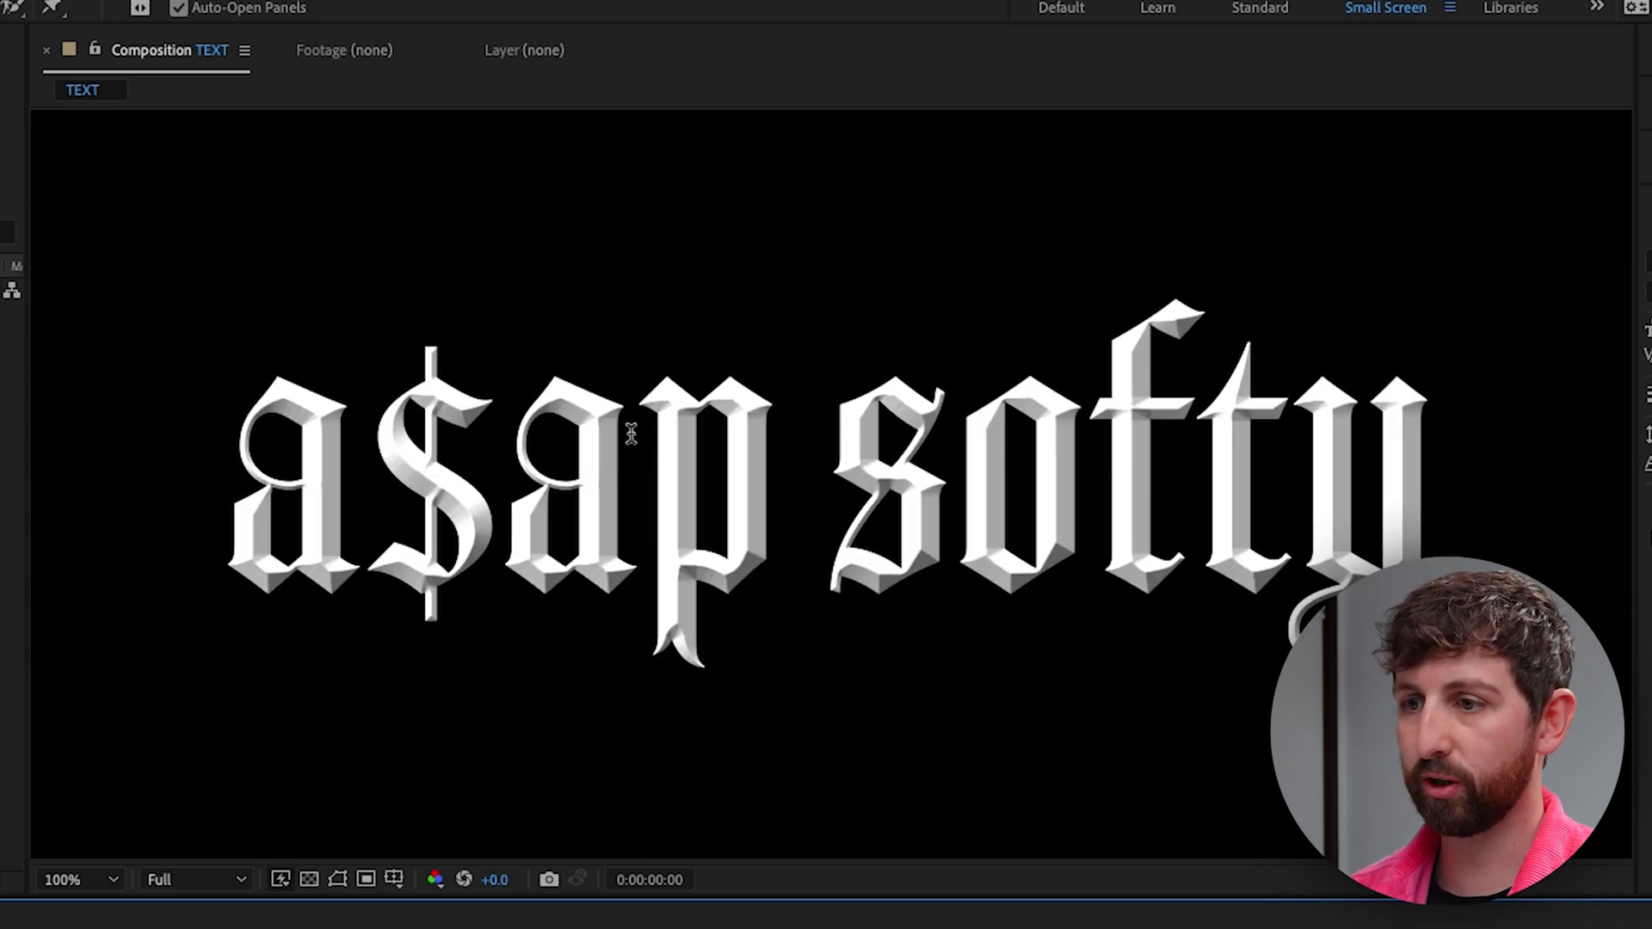
{"action": "left_click", "coordinate": [449, 816]}
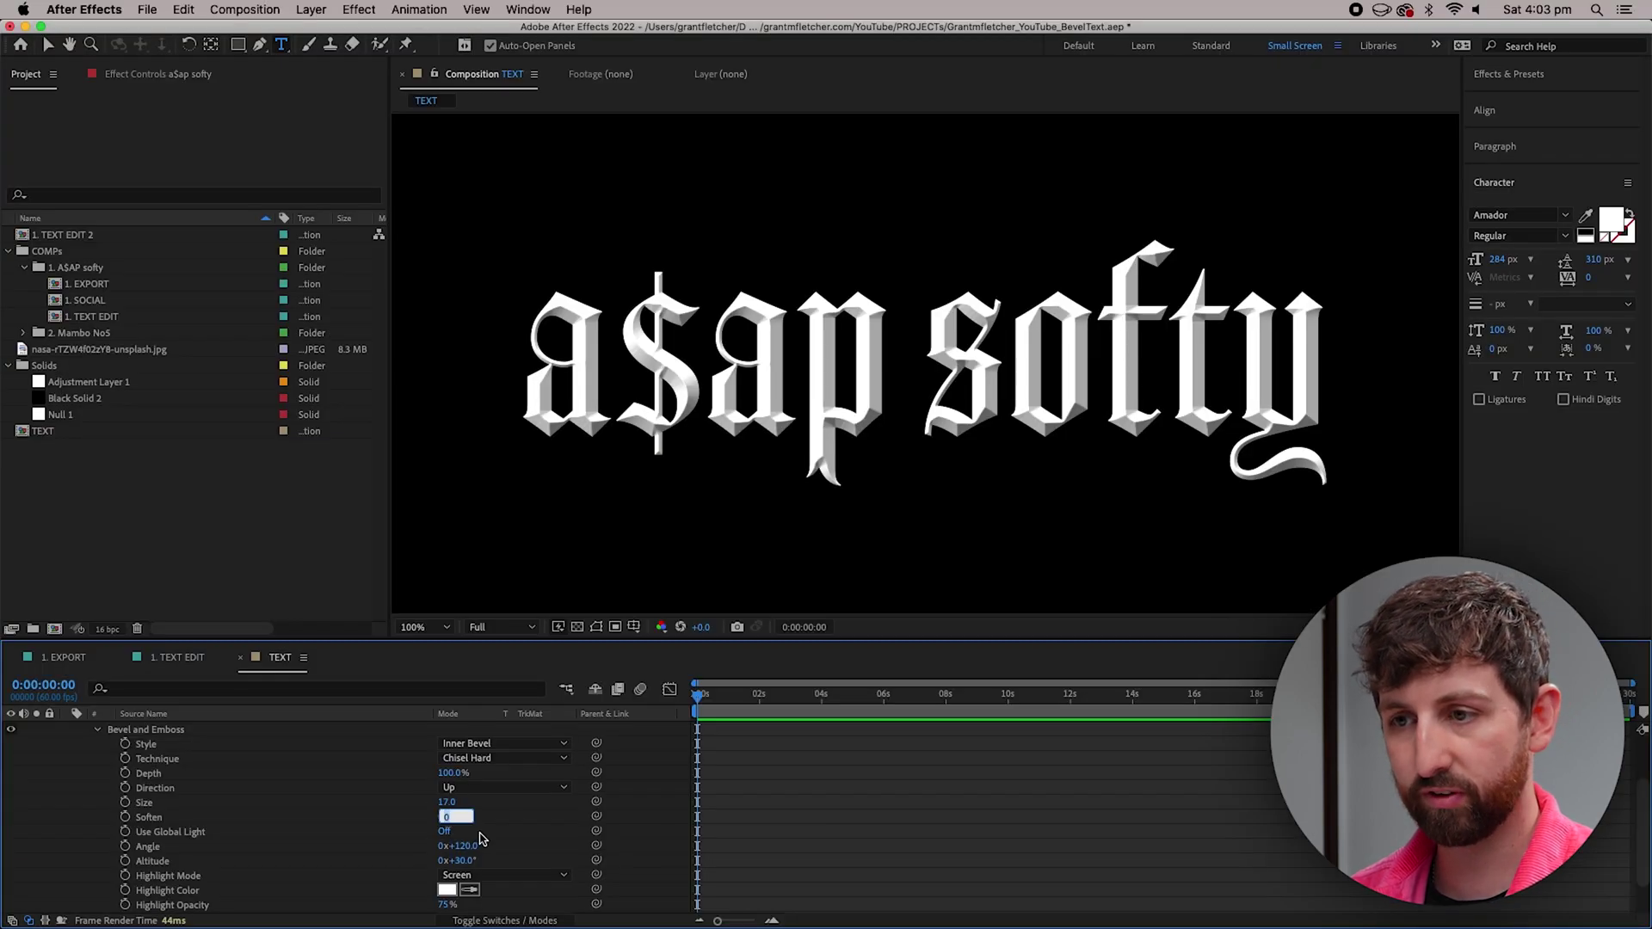
{"action": "key", "text": "Return"}
Set the Bevel and Emboss depth to 200% and toggle Use Global Light on and back off
{"action": "left_click", "coordinate": [444, 831]}
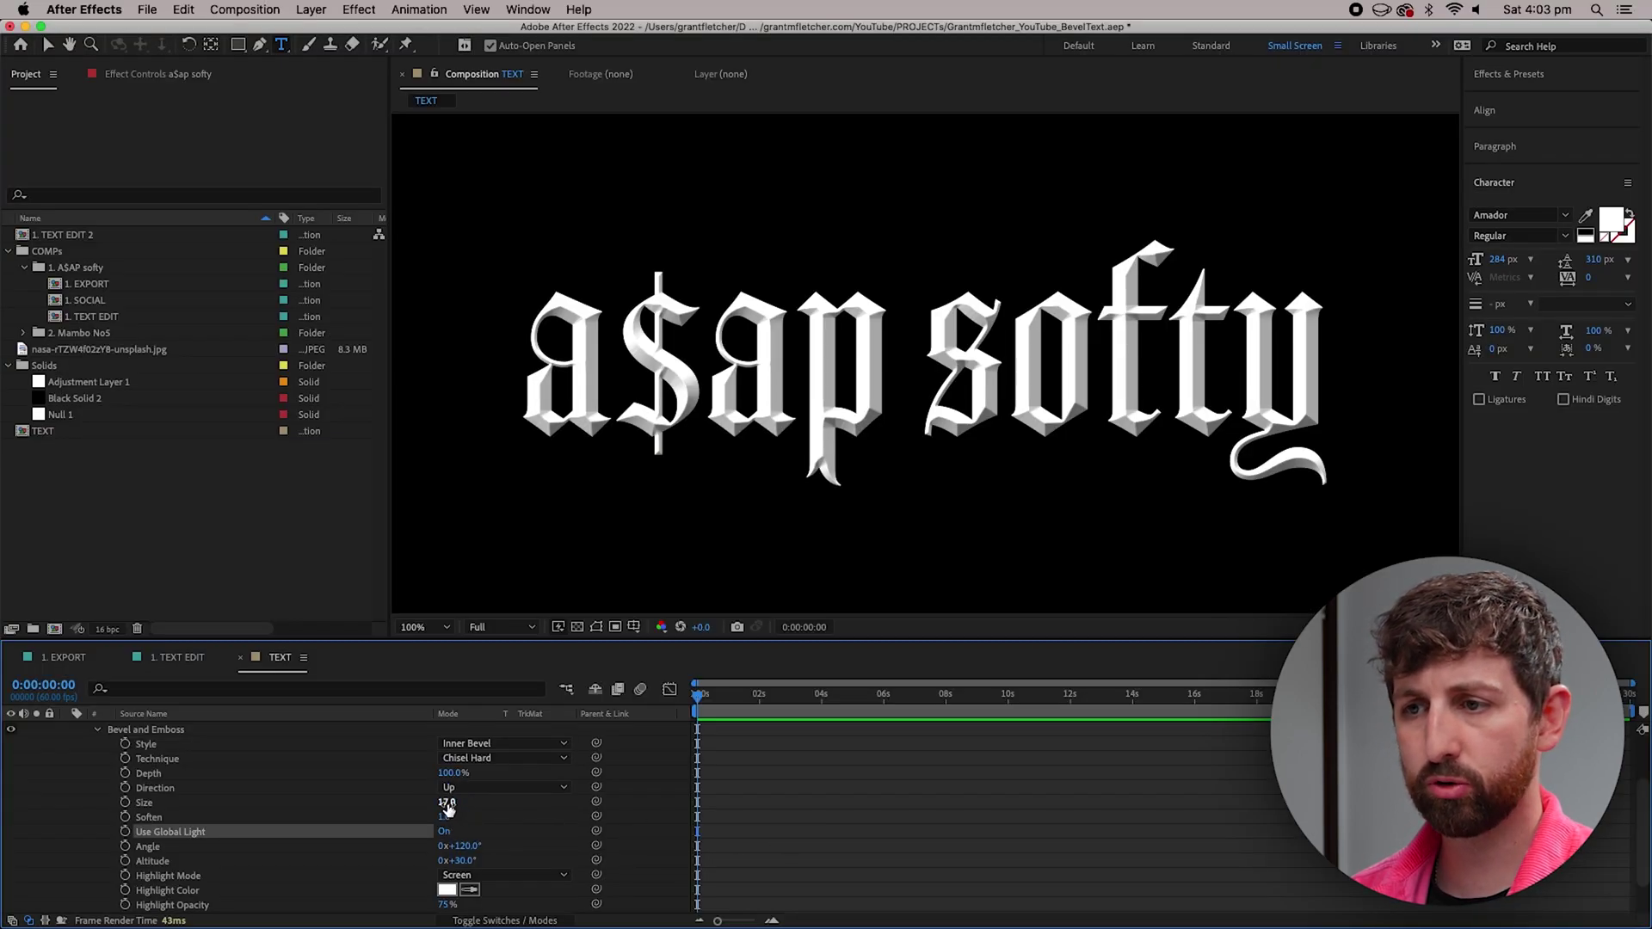
{"action": "left_click_drag", "start_coordinate": [449, 777], "coordinate": [559, 779]}
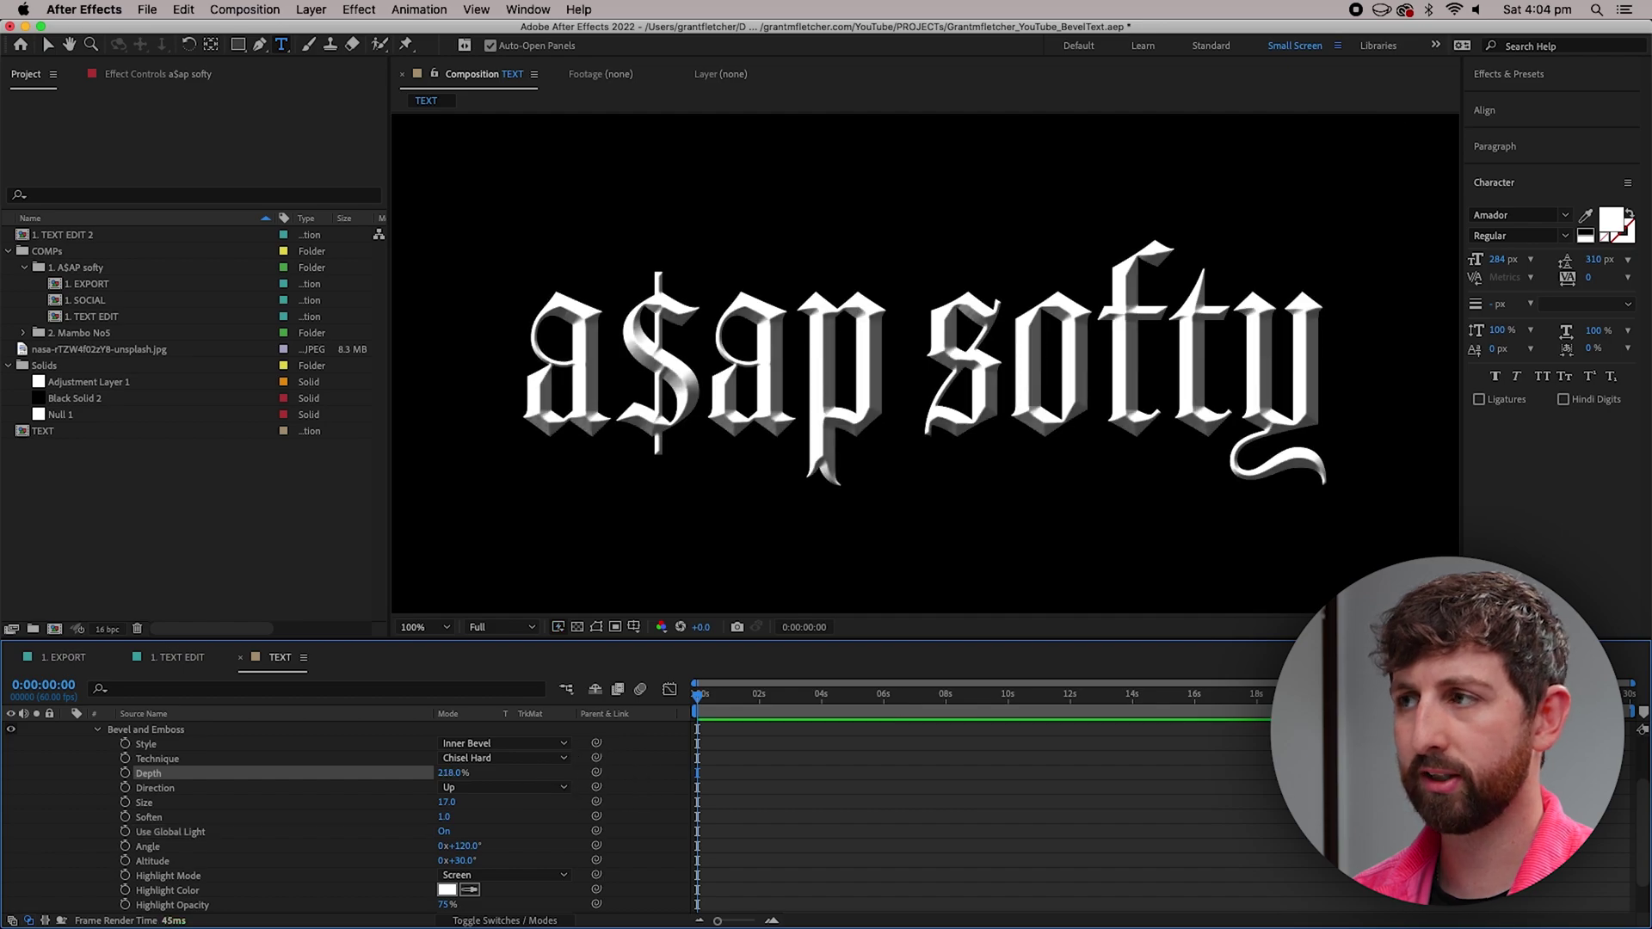
{"action": "left_click", "coordinate": [453, 773]}
{"action": "type", "text": "200"}
{"action": "key", "text": "Return"}
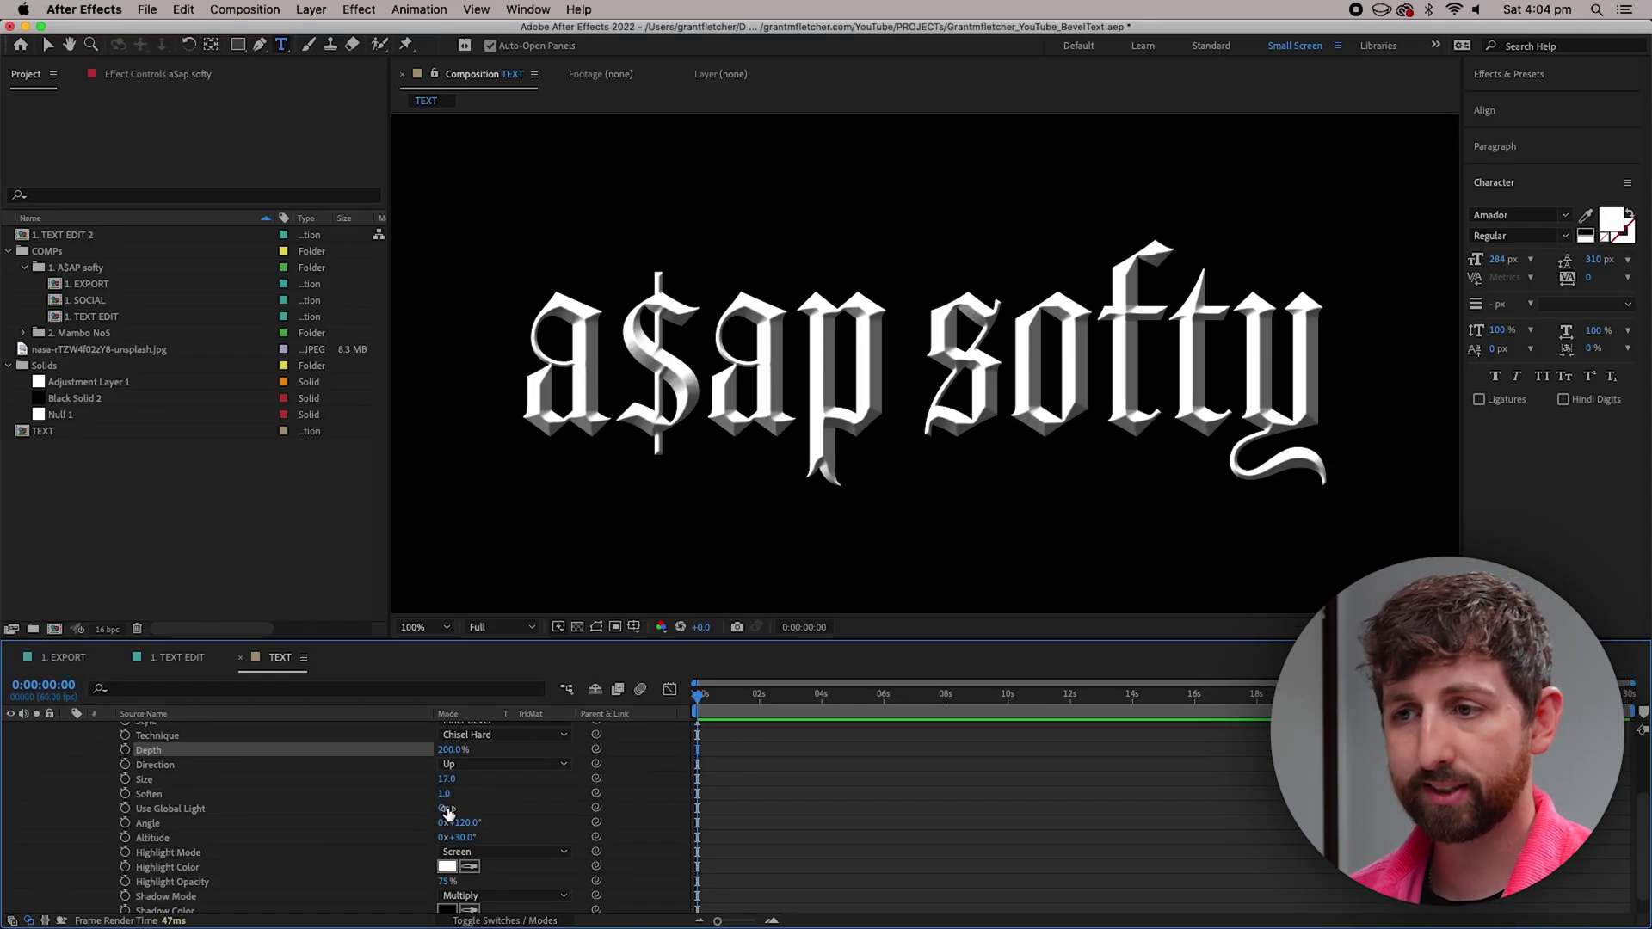
{"action": "left_click", "coordinate": [447, 810]}
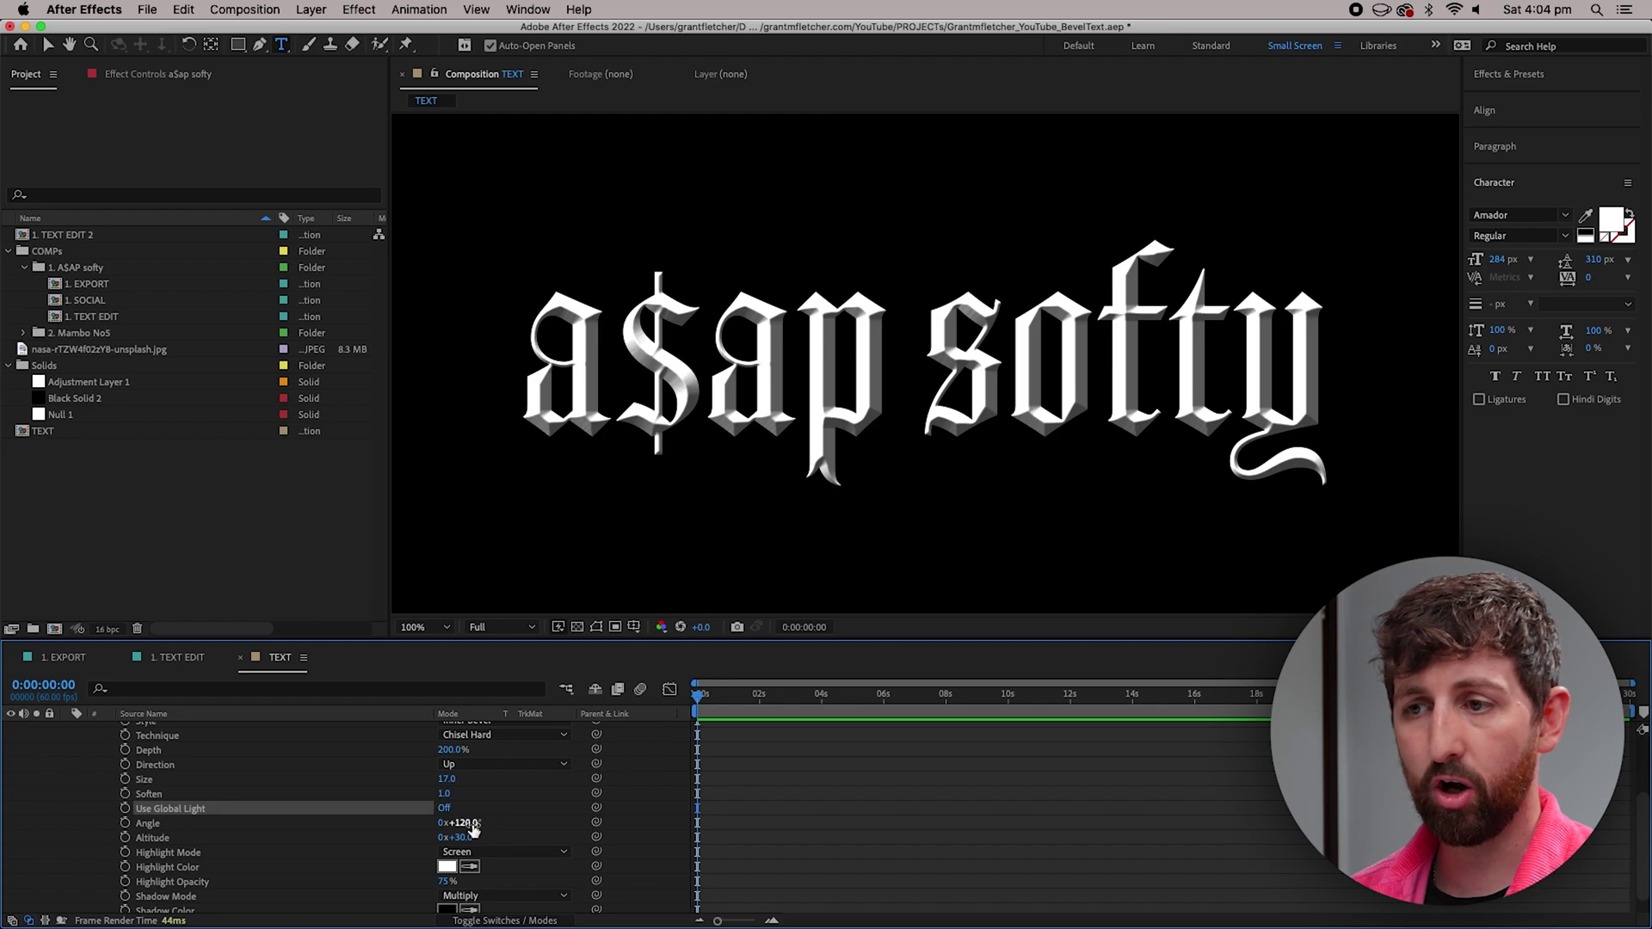
Try a bevel light angle of 1x+93°, undo it, and test the altitude value
{"action": "left_click_drag", "start_coordinate": [468, 824], "coordinate": [747, 821]}
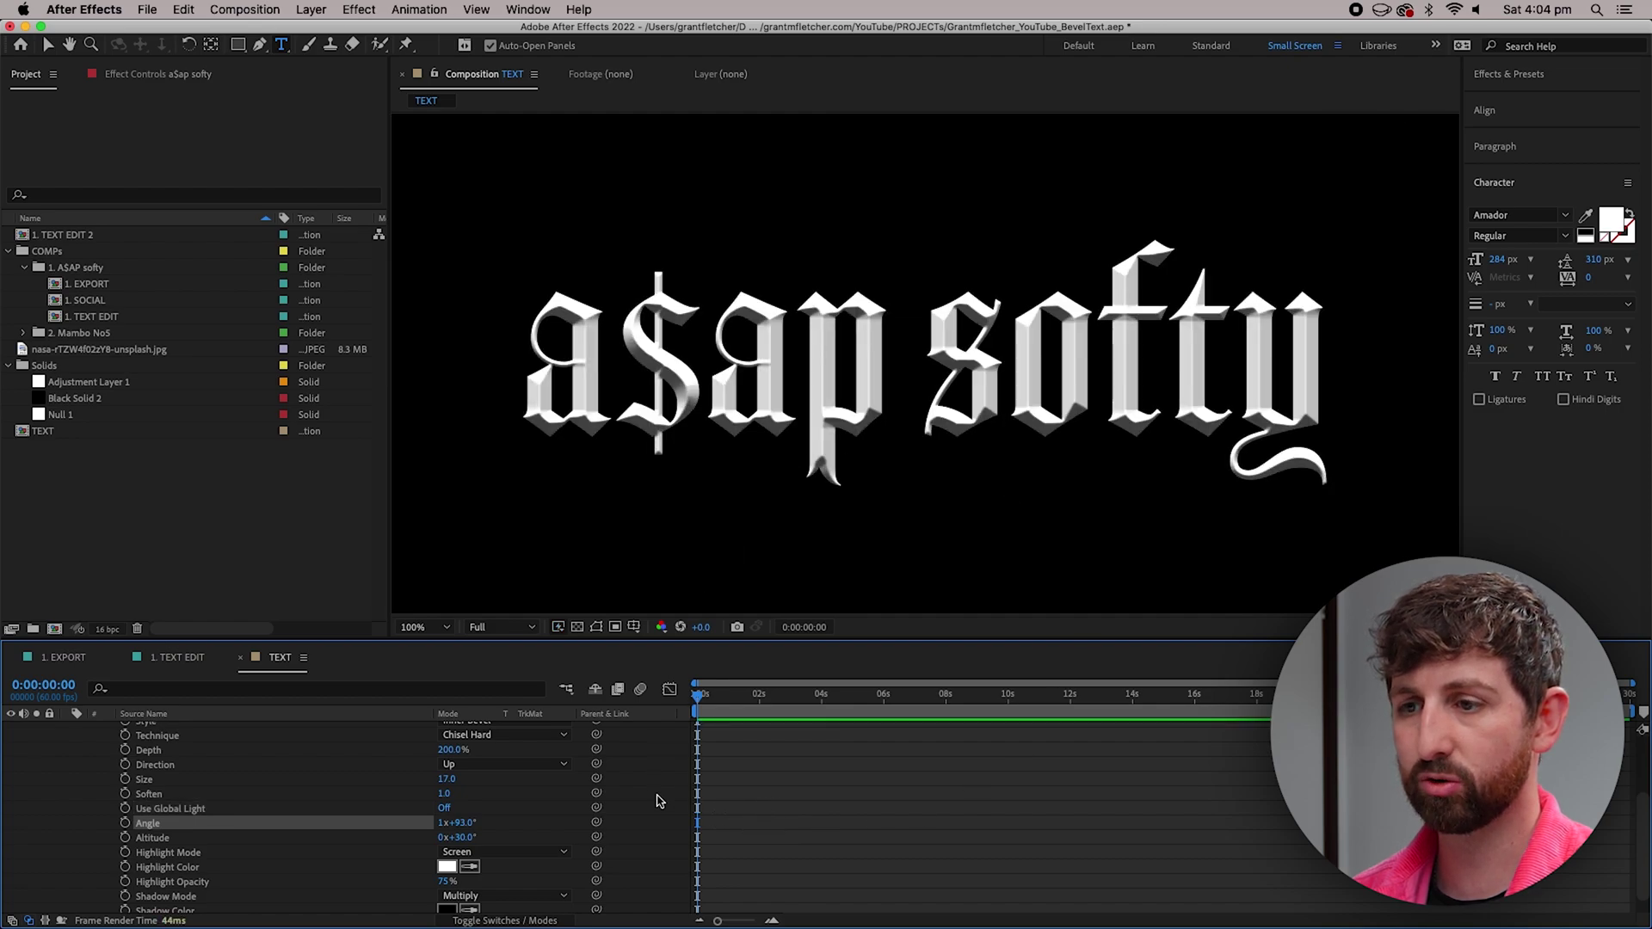
{"action": "key", "text": "super+z"}
{"action": "mouse_move", "coordinate": [464, 840]}
{"action": "left_mouse_down"}
{"action": "mouse_move", "coordinate": [481, 832]}
{"action": "mouse_move", "coordinate": [466, 838]}
{"action": "left_mouse_up"}
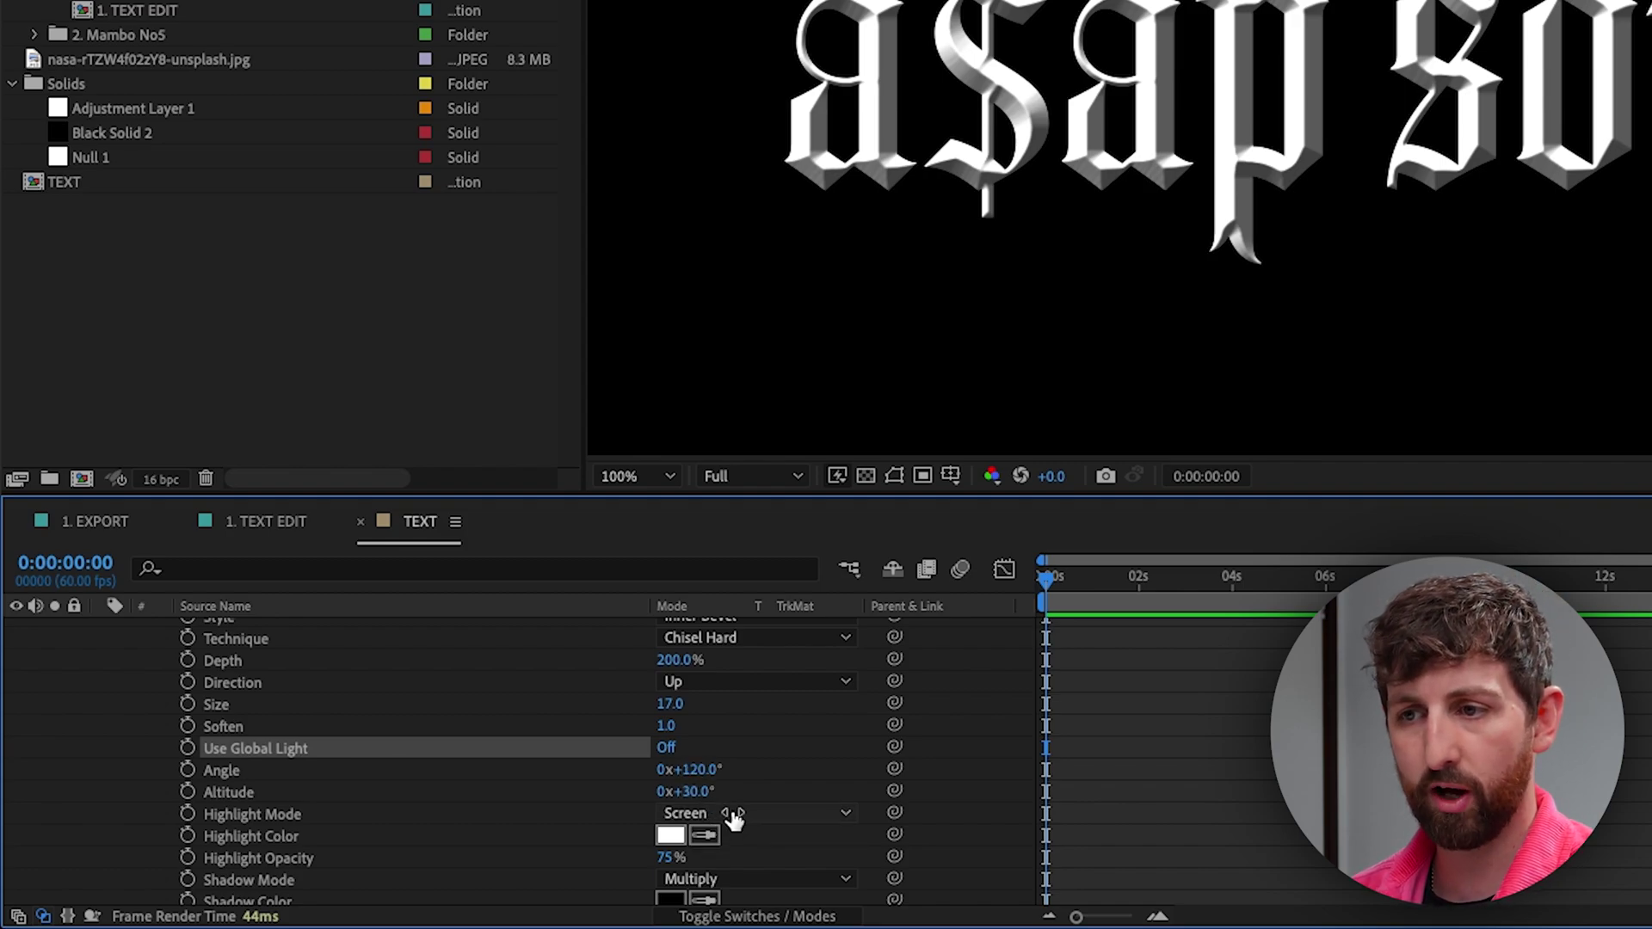
Set both the highlight mode and the shadow mode of the bevel to Normal
{"action": "scroll", "coordinate": [729, 817], "scroll_direction": "down", "scroll_amount": 1}
{"action": "left_click", "coordinate": [730, 791]}
{"action": "left_click", "coordinate": [710, 177]}
{"action": "left_click", "coordinate": [747, 850]}
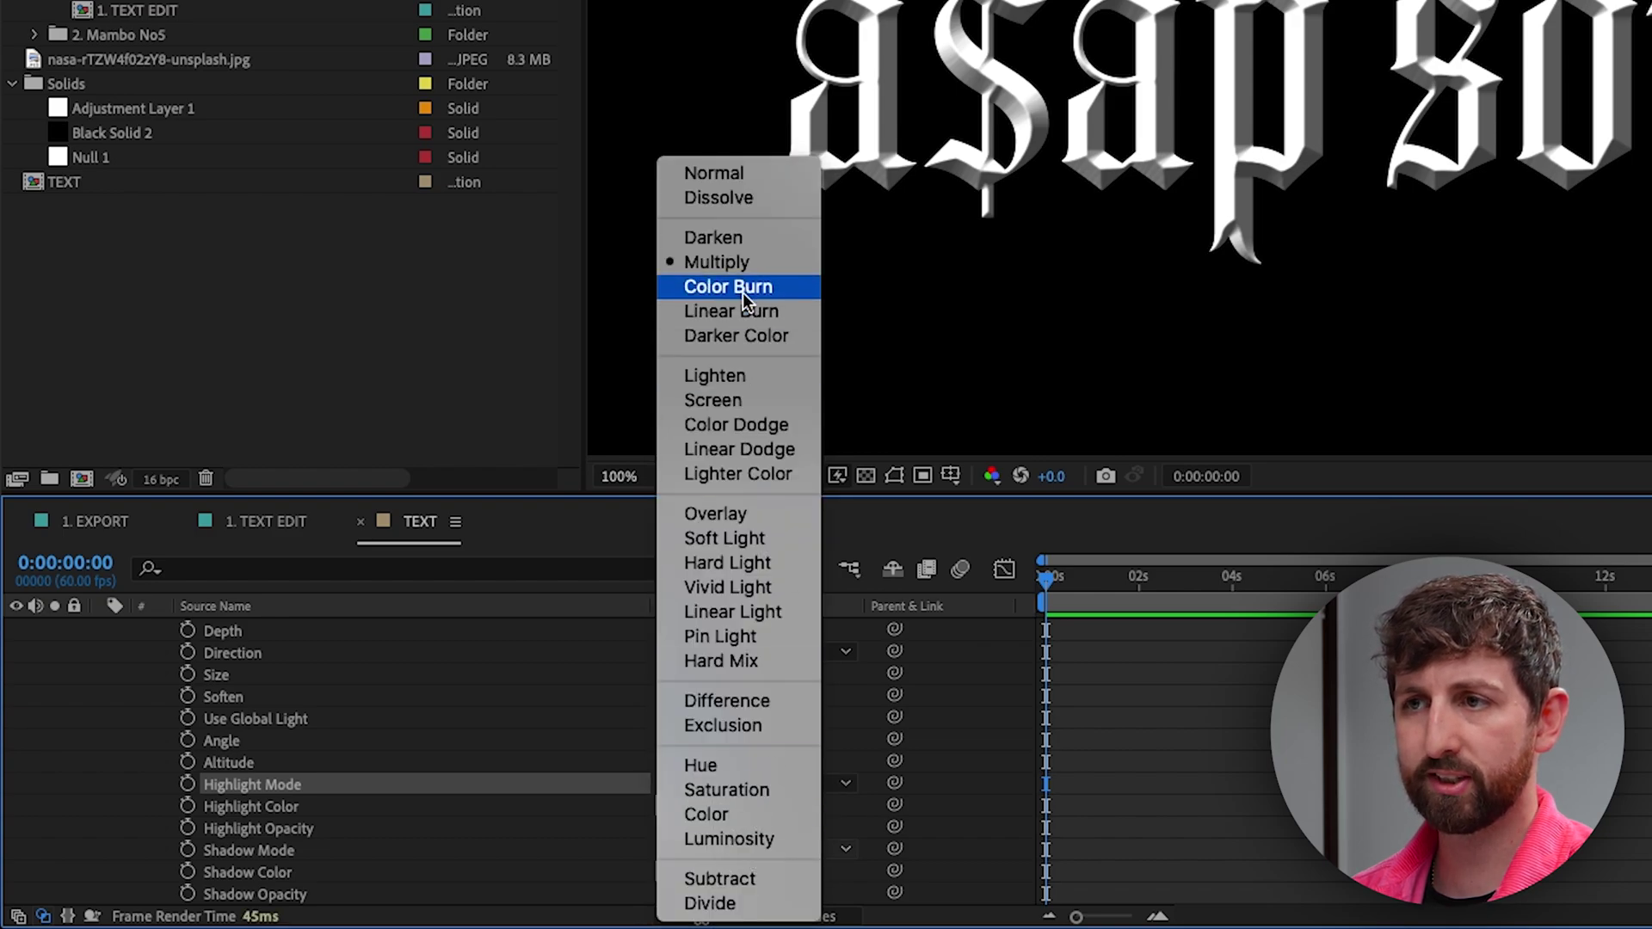
{"action": "left_click", "coordinate": [742, 177]}
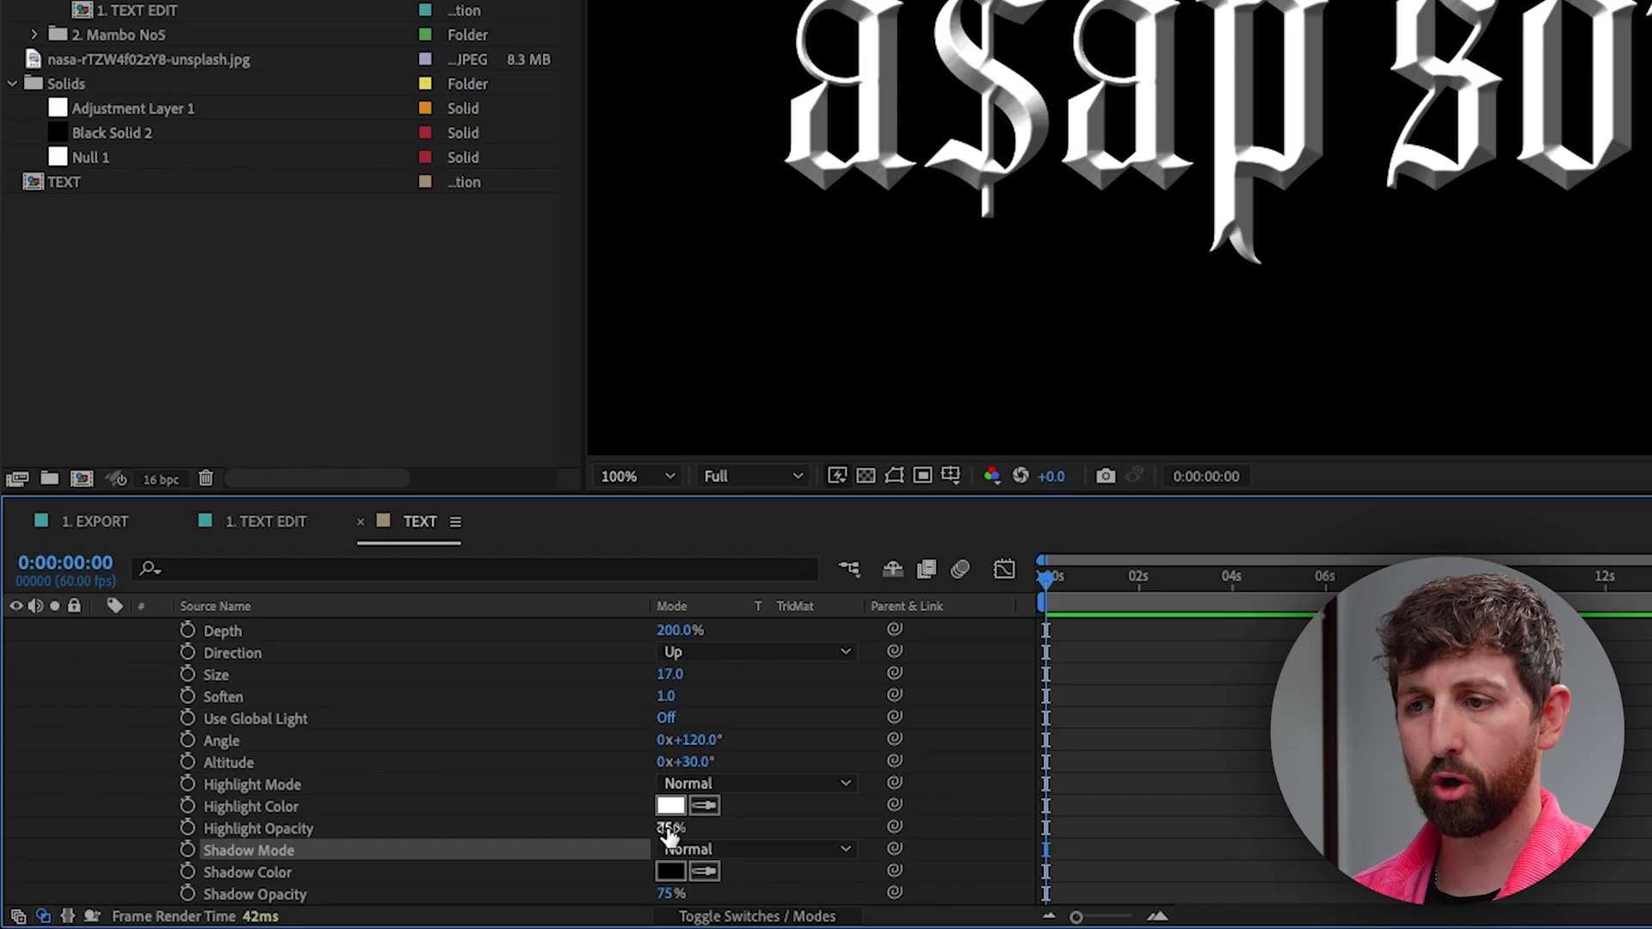
Set the bevel's highlight opacity and shadow opacity to 100%
{"action": "left_click", "coordinate": [1107, 833]}
{"action": "left_click", "coordinate": [669, 894]}
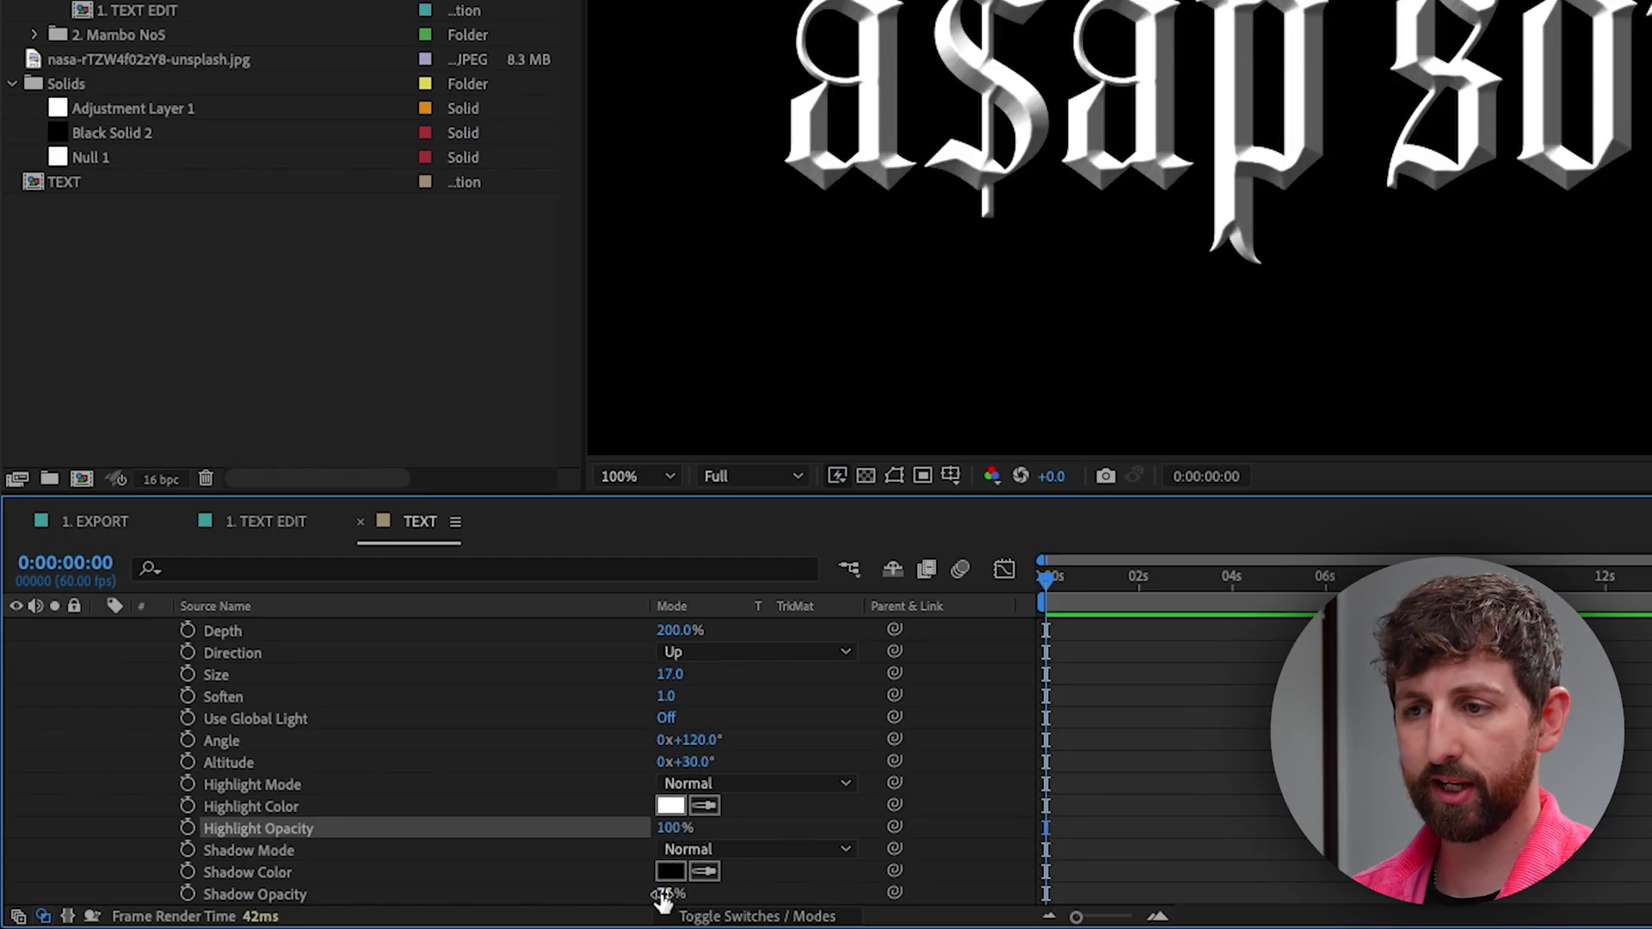
{"action": "type", "text": "100"}
{"action": "key", "text": "Return"}
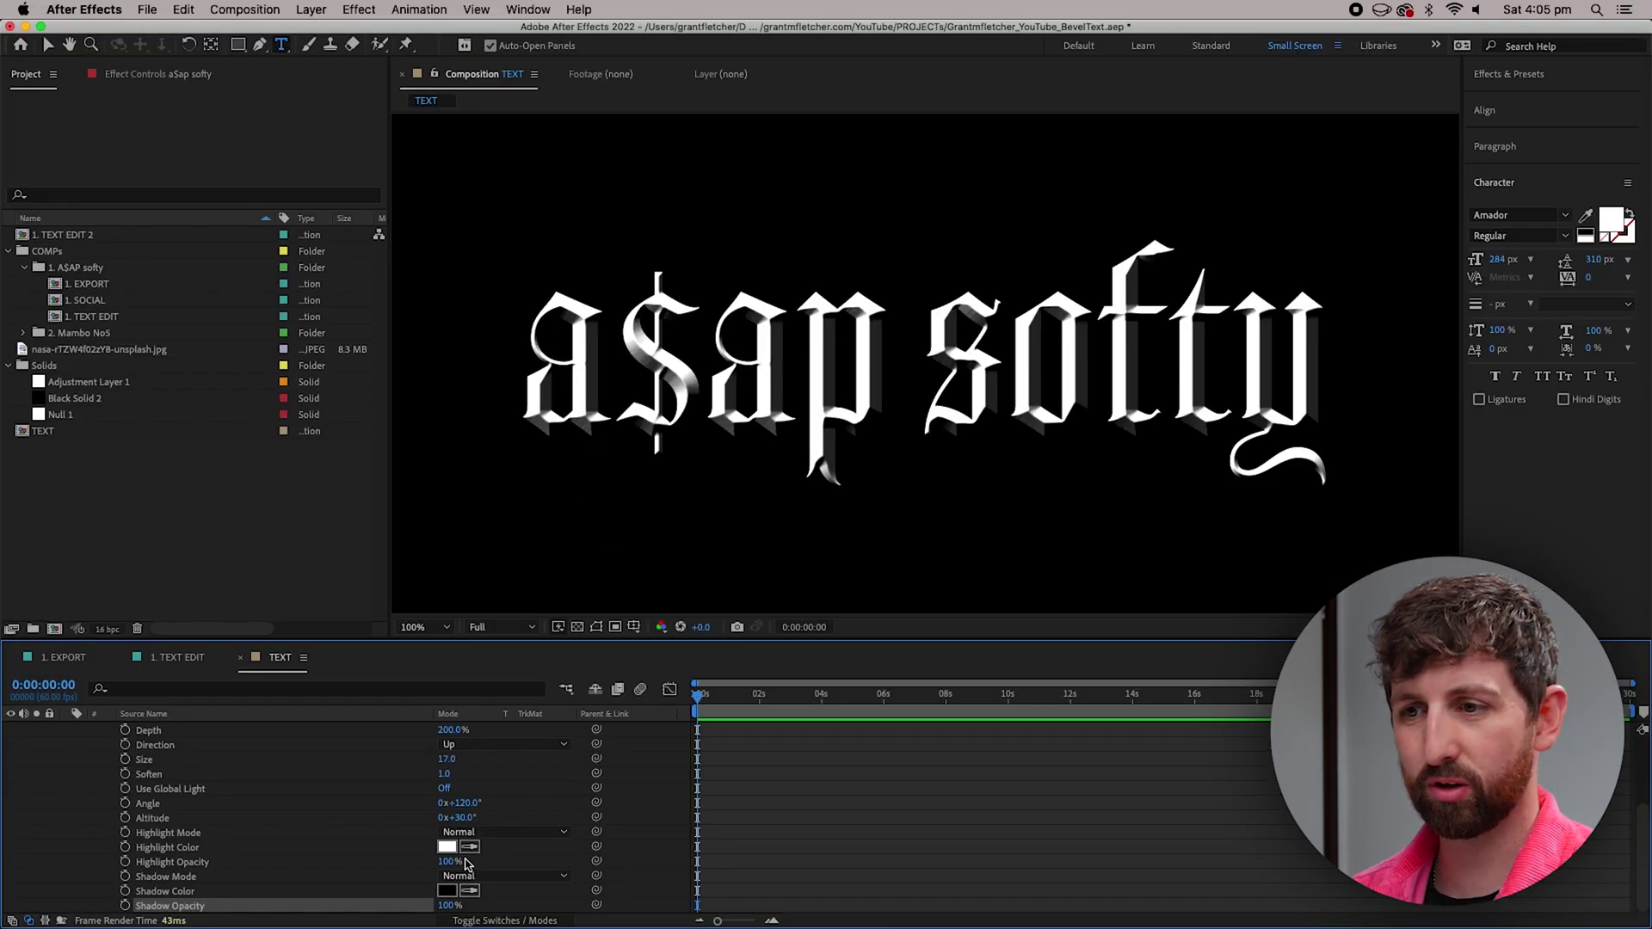
Change the bevel's highlight color to a mid blue-grey, about 757C81
{"action": "left_click", "coordinate": [447, 846]}
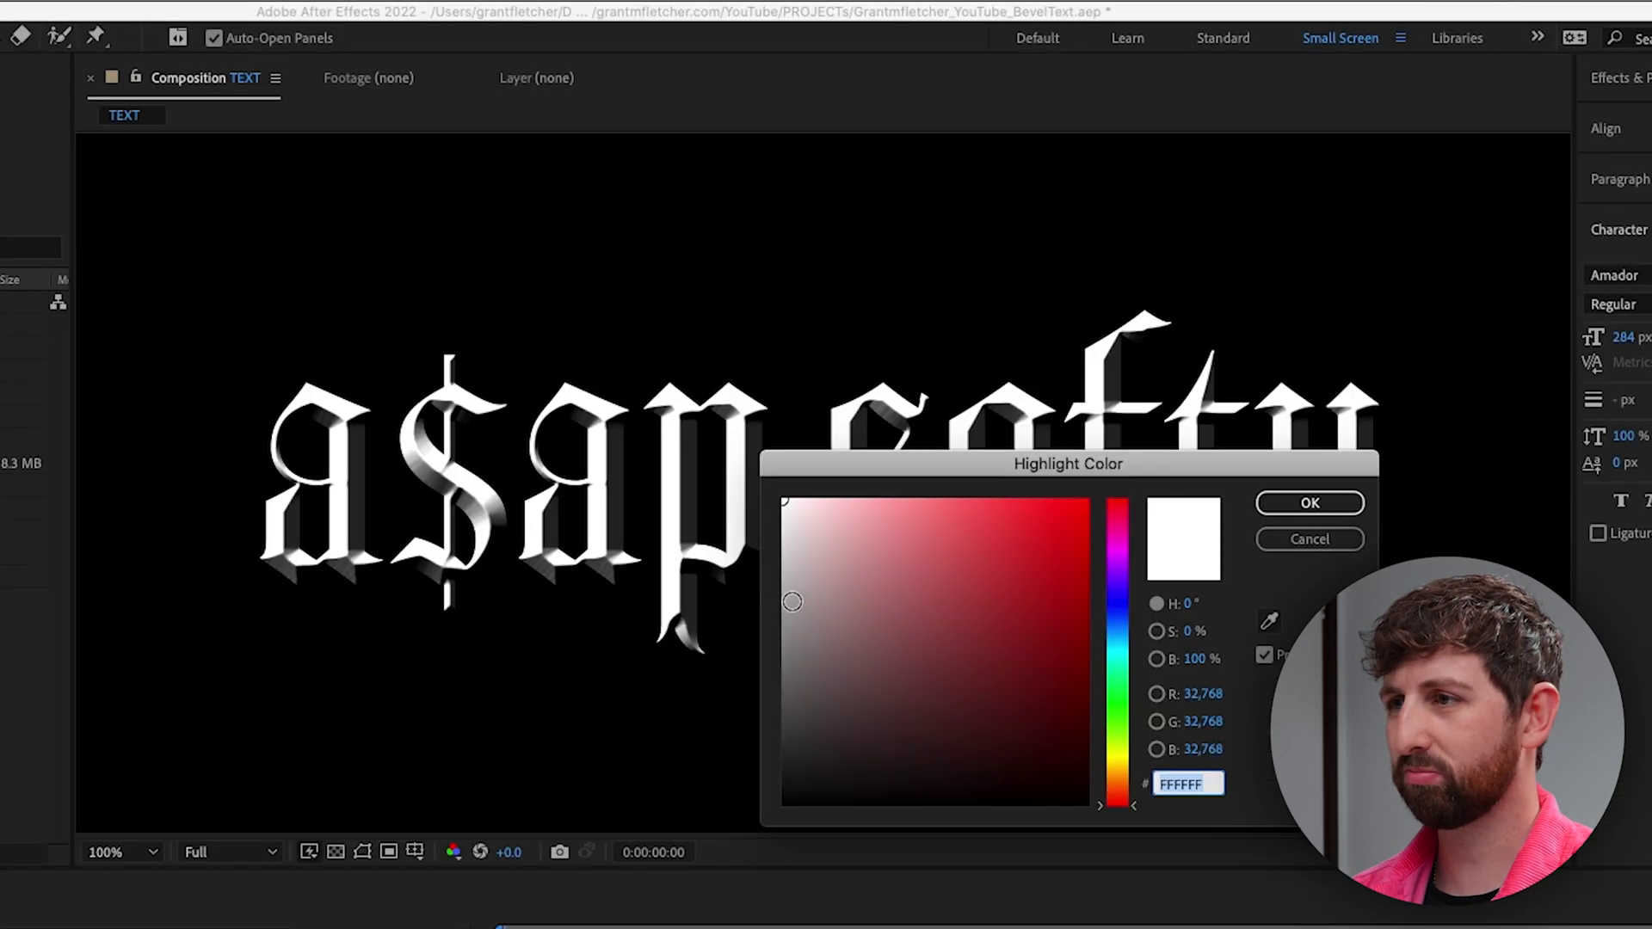
{"action": "left_click", "coordinate": [1198, 659]}
{"action": "type", "text": "50"}
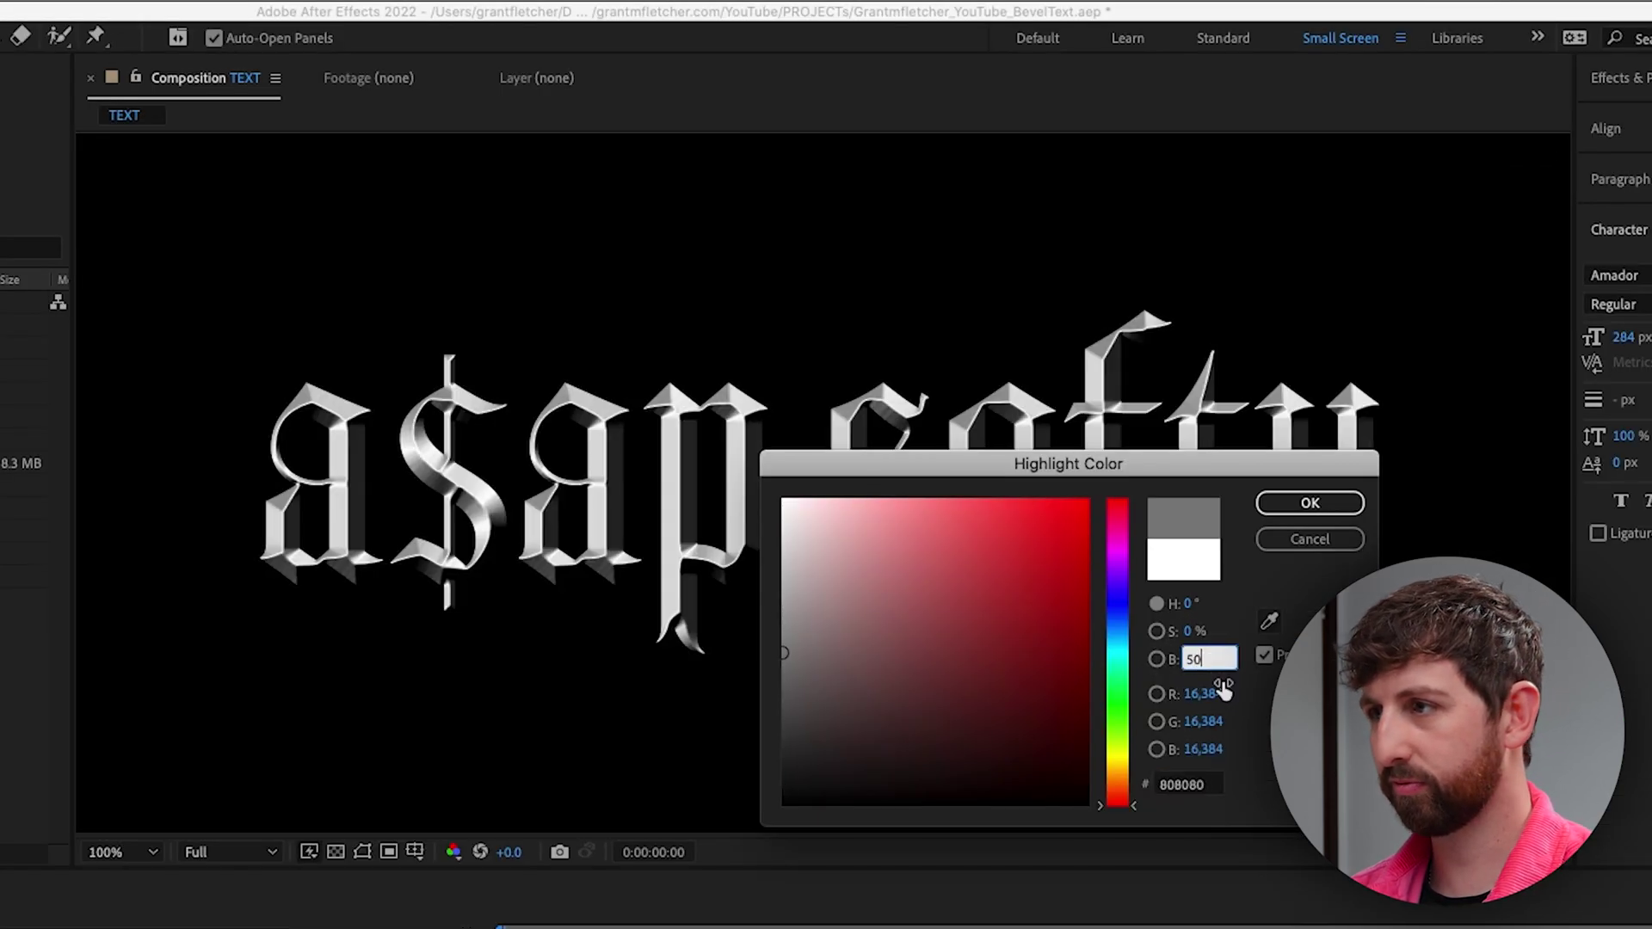
{"action": "left_click", "coordinate": [1252, 688]}
{"action": "left_click_drag", "start_coordinate": [1119, 652], "coordinate": [1126, 637]}
{"action": "left_click_drag", "start_coordinate": [786, 655], "coordinate": [812, 648]}
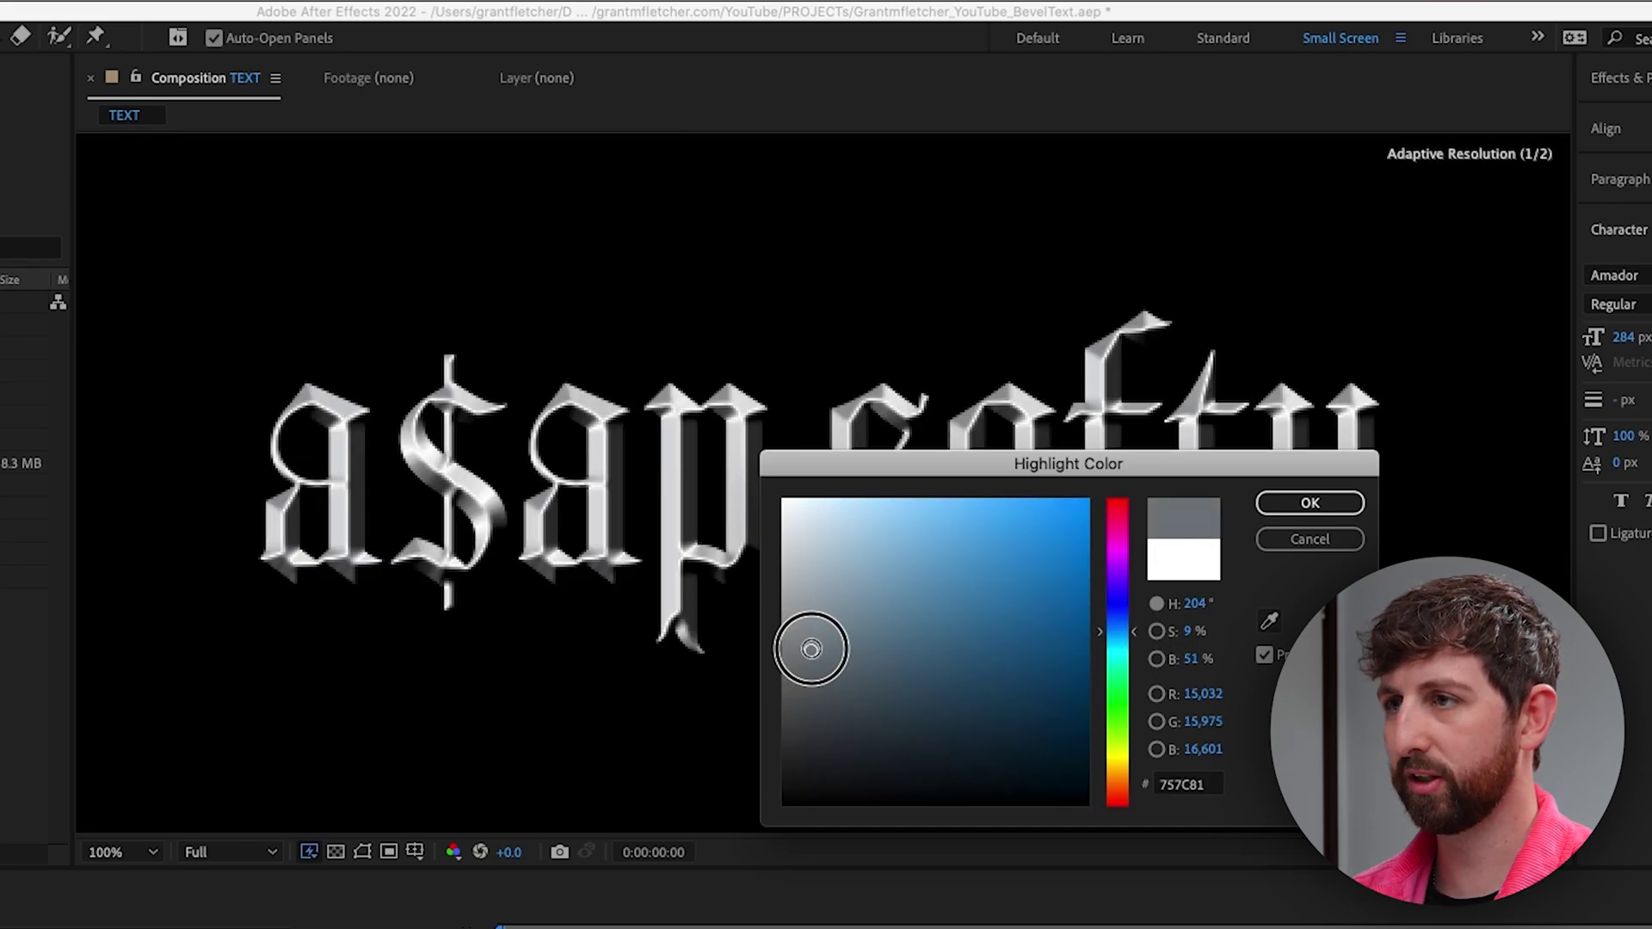
{"action": "left_click", "coordinate": [1281, 503]}
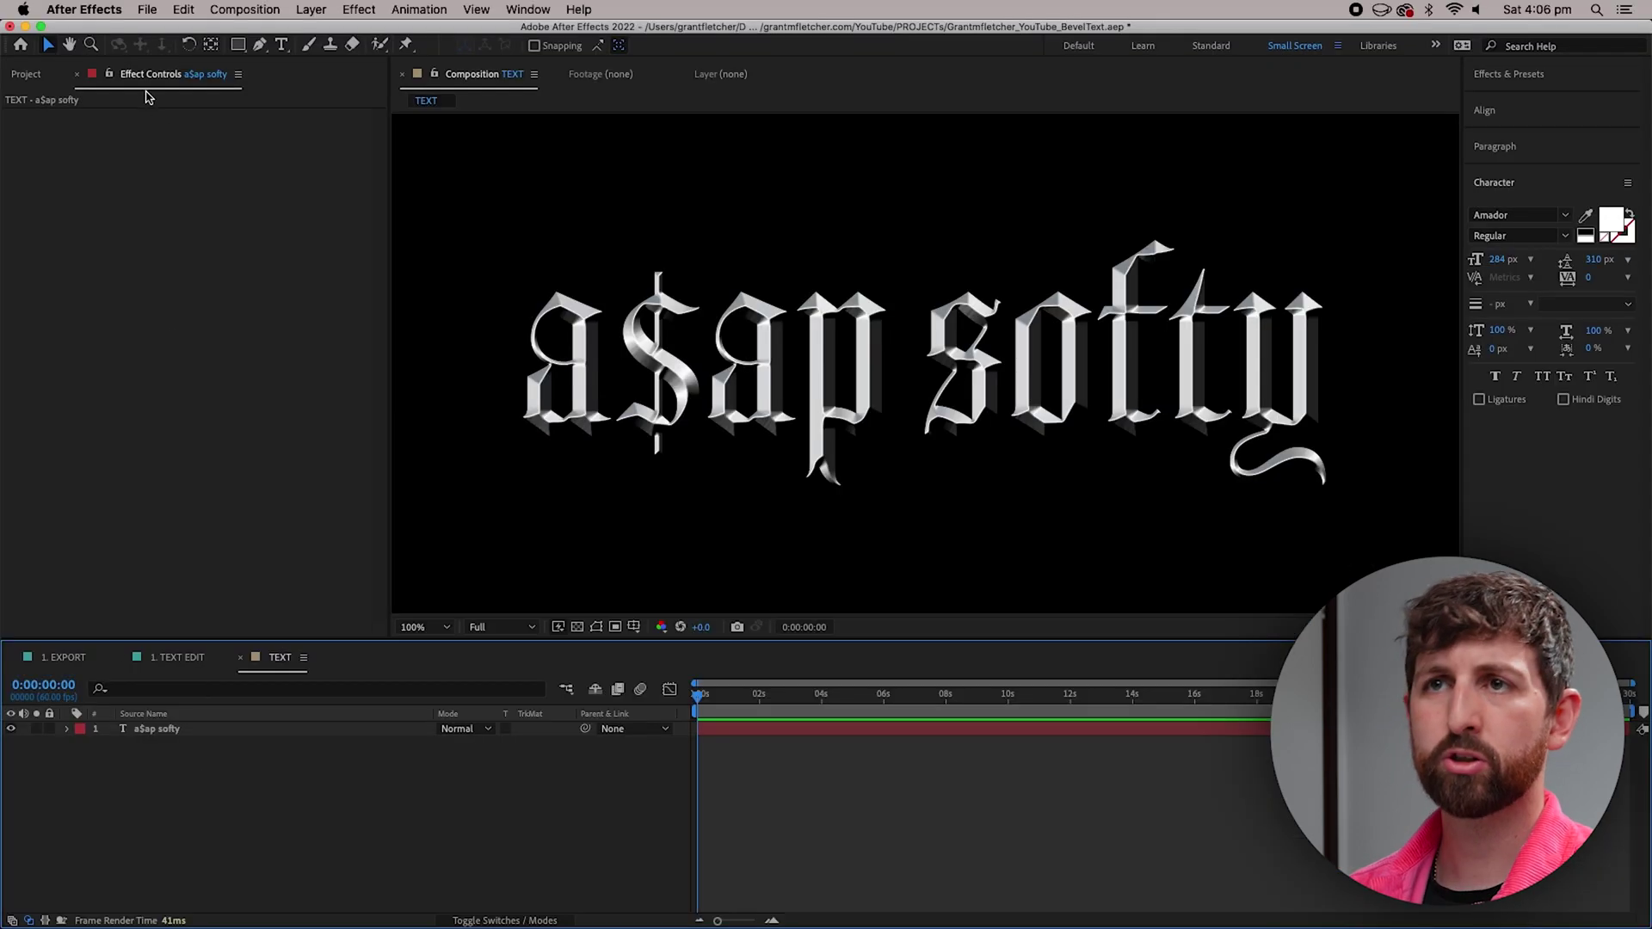
Add a new adjustment layer above the text in the TEXT composition
{"action": "left_click", "coordinate": [322, 7]}
{"action": "mouse_move", "coordinate": [320, 30]}
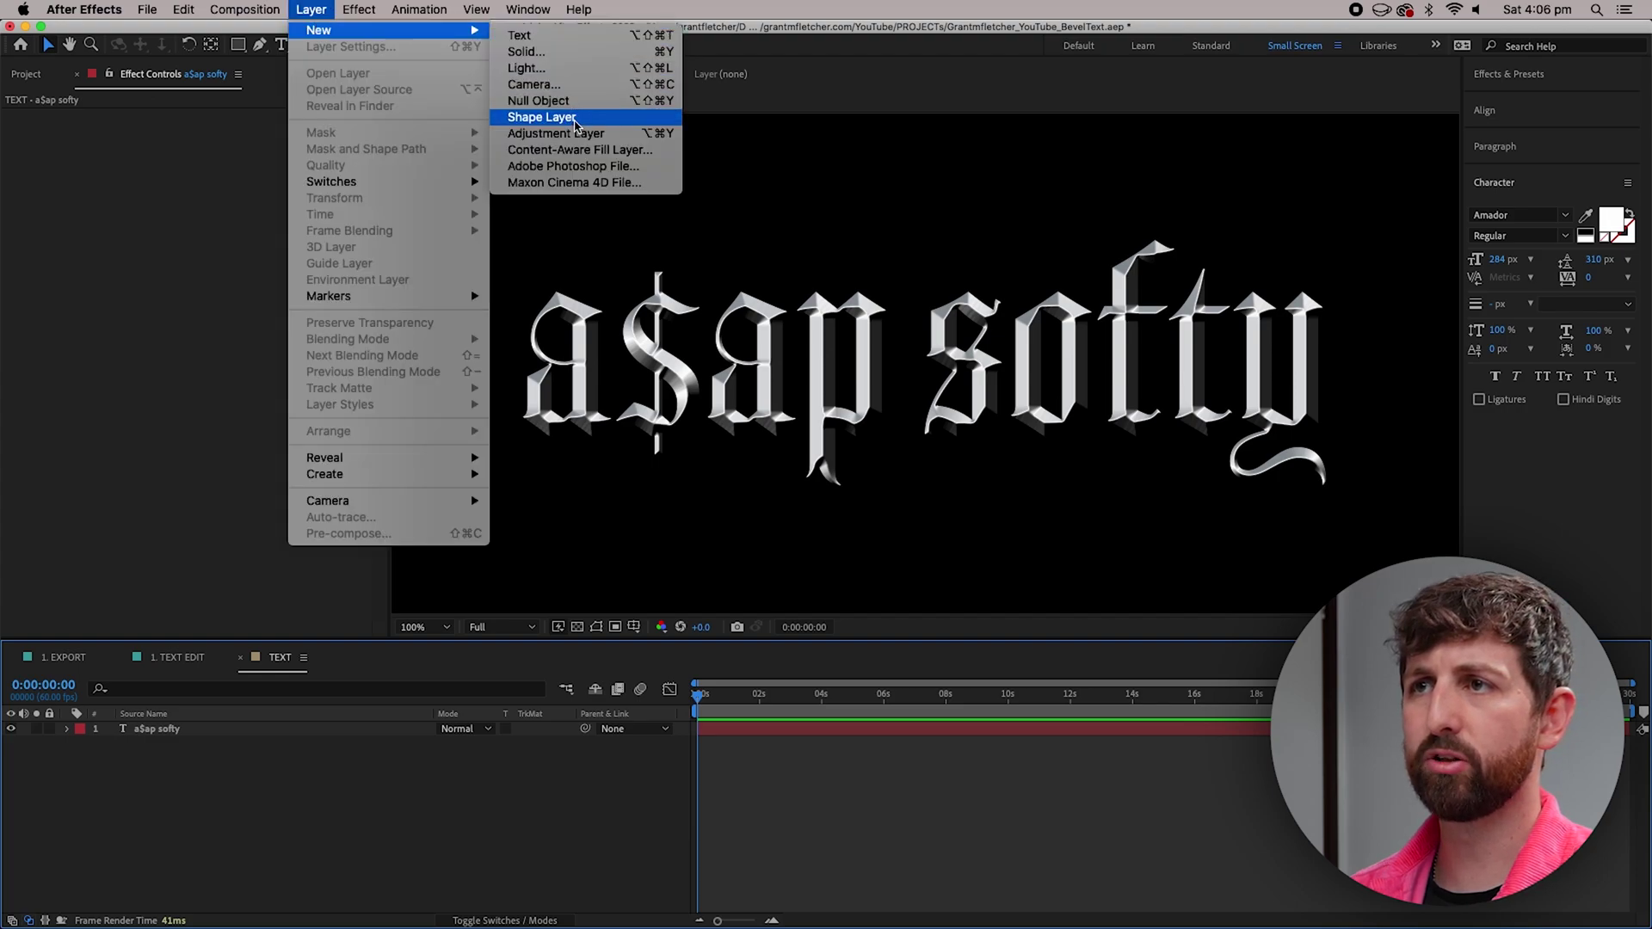
{"action": "left_click", "coordinate": [556, 133]}
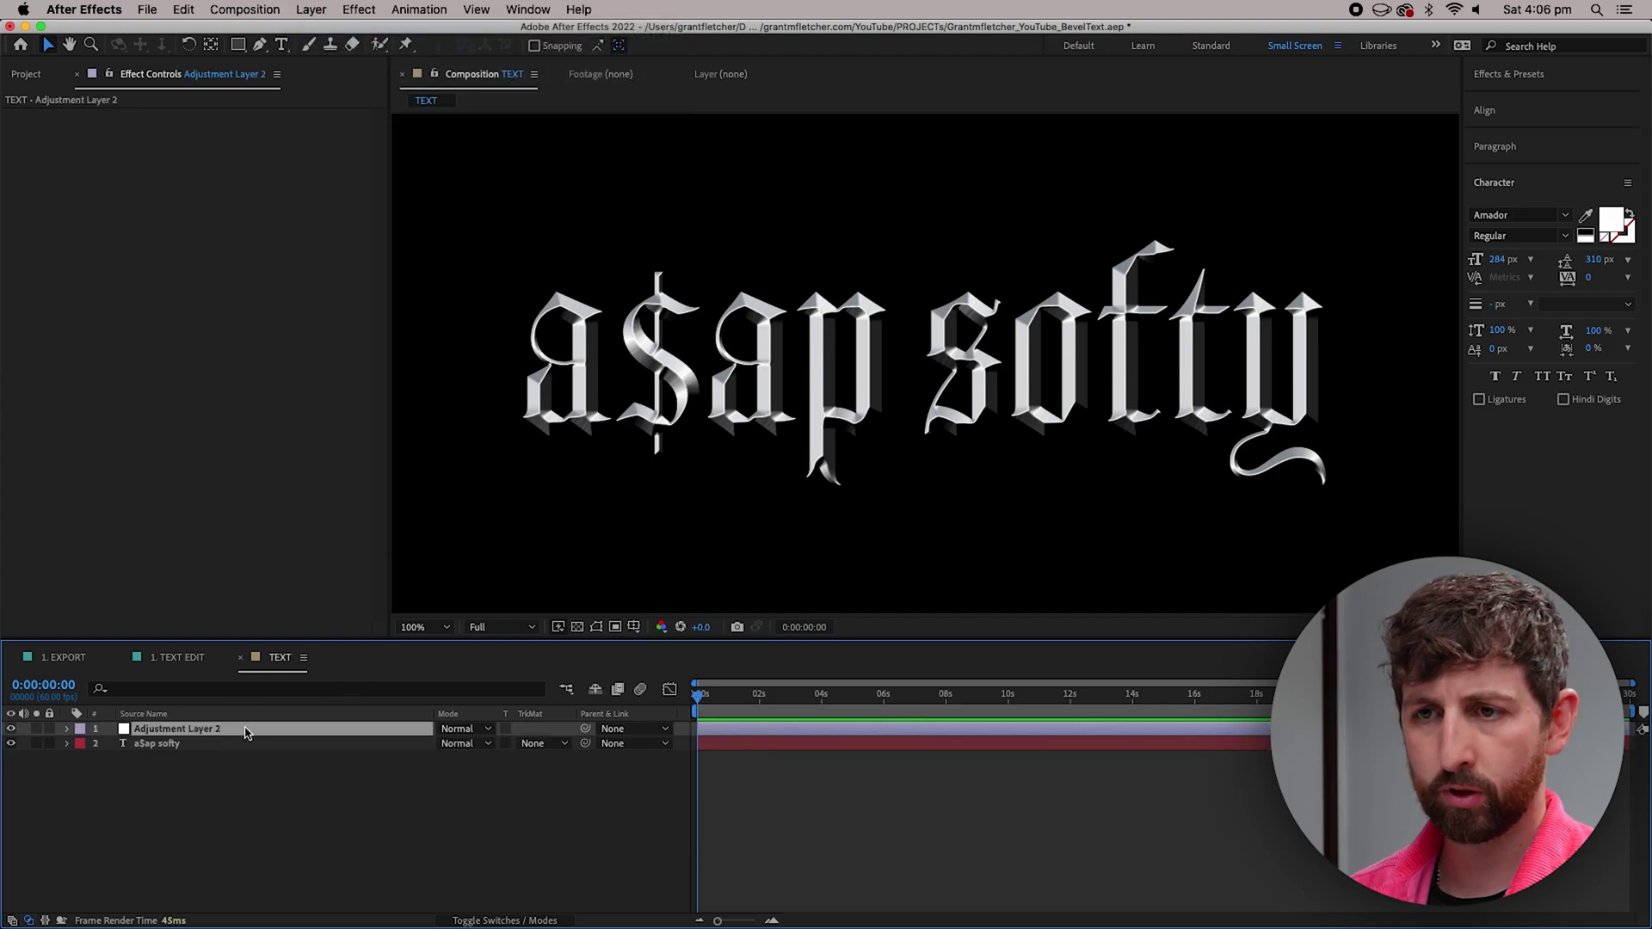
Rename the new adjustment layer as LOOK
{"action": "key", "text": "Return"}
{"action": "type", "text": "LOOK"}
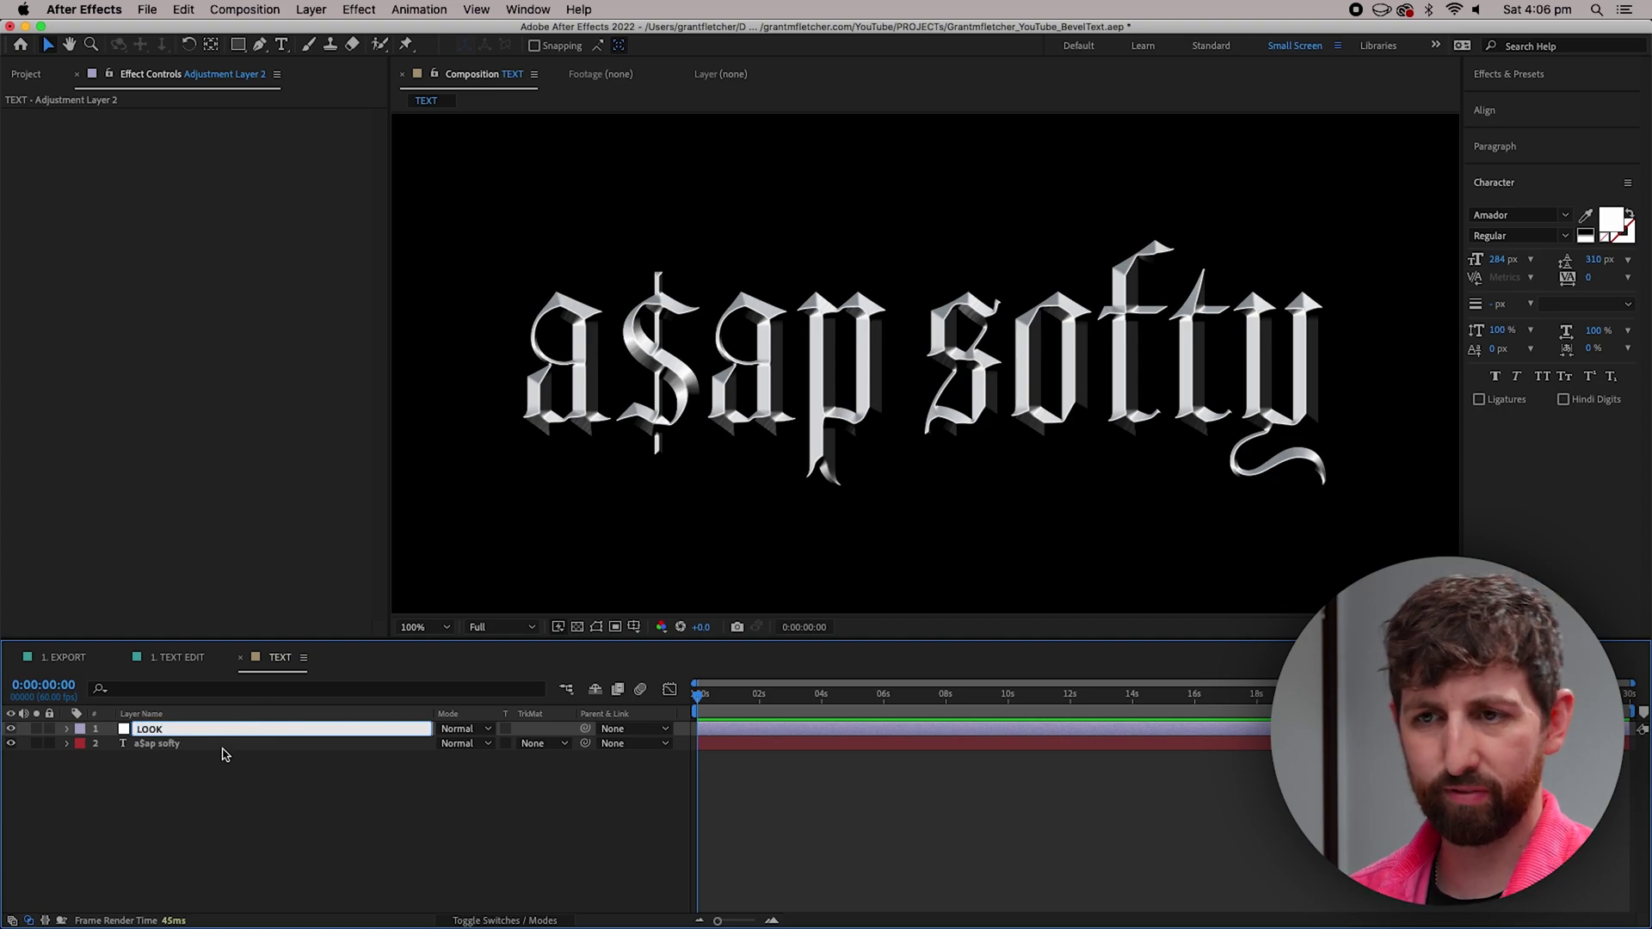
{"action": "key", "text": "Return"}
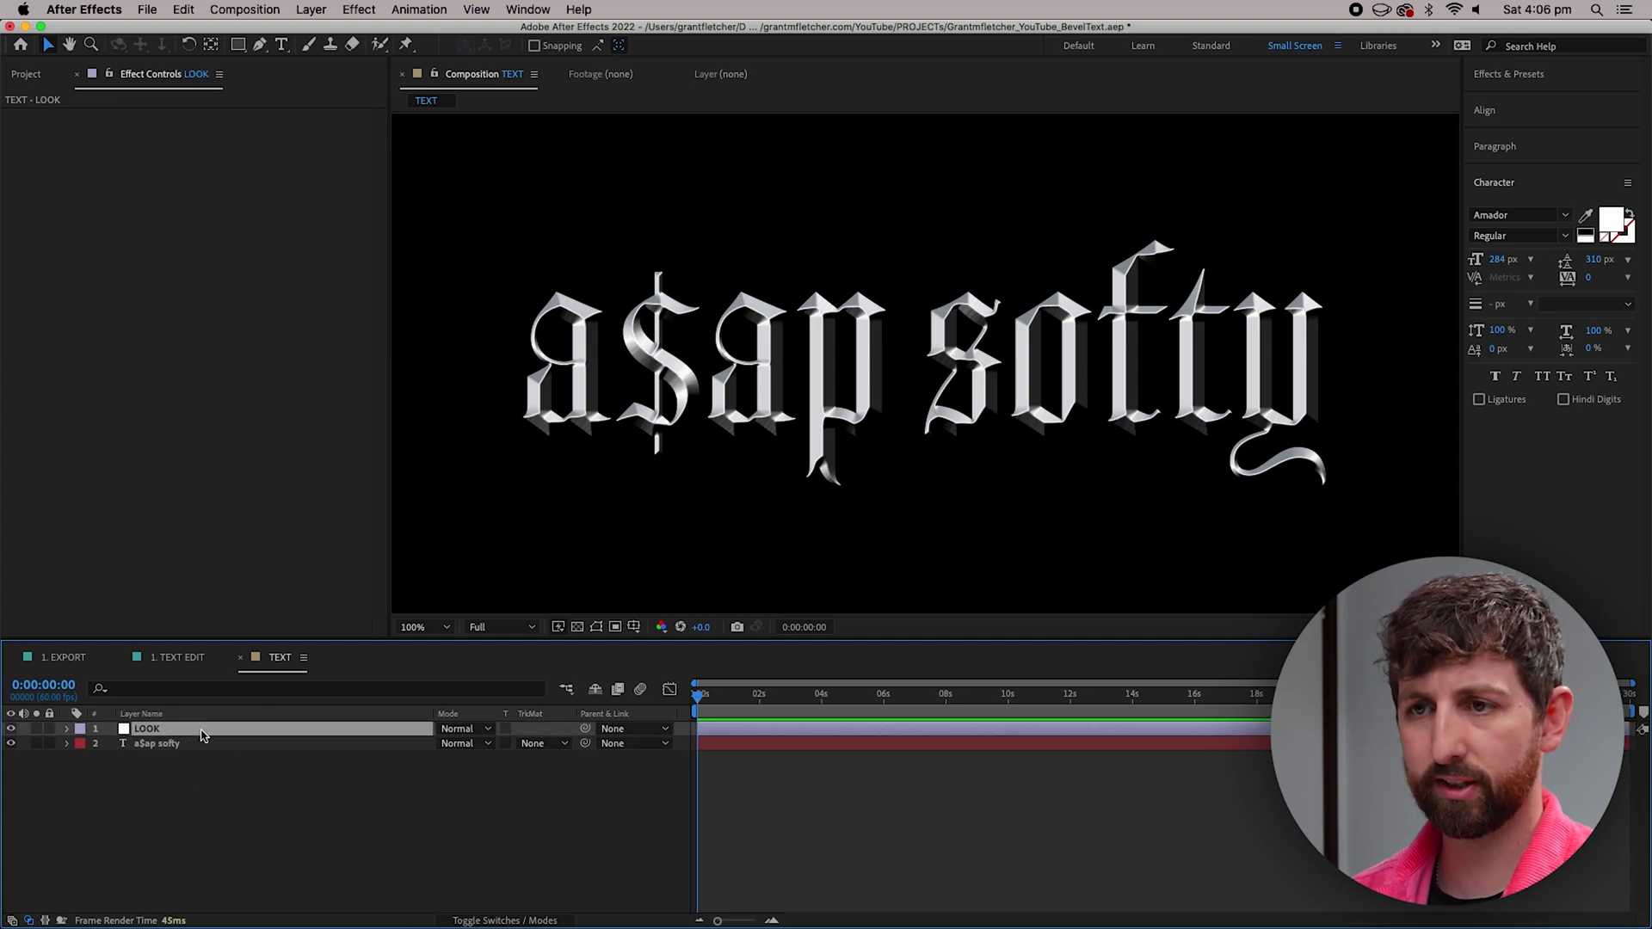
Find the stock Stylize Glow effect and apply it to the LOOK adjustment layer
{"action": "left_click", "coordinate": [1546, 83]}
{"action": "left_click", "coordinate": [1537, 103]}
{"action": "type", "text": "glow"}
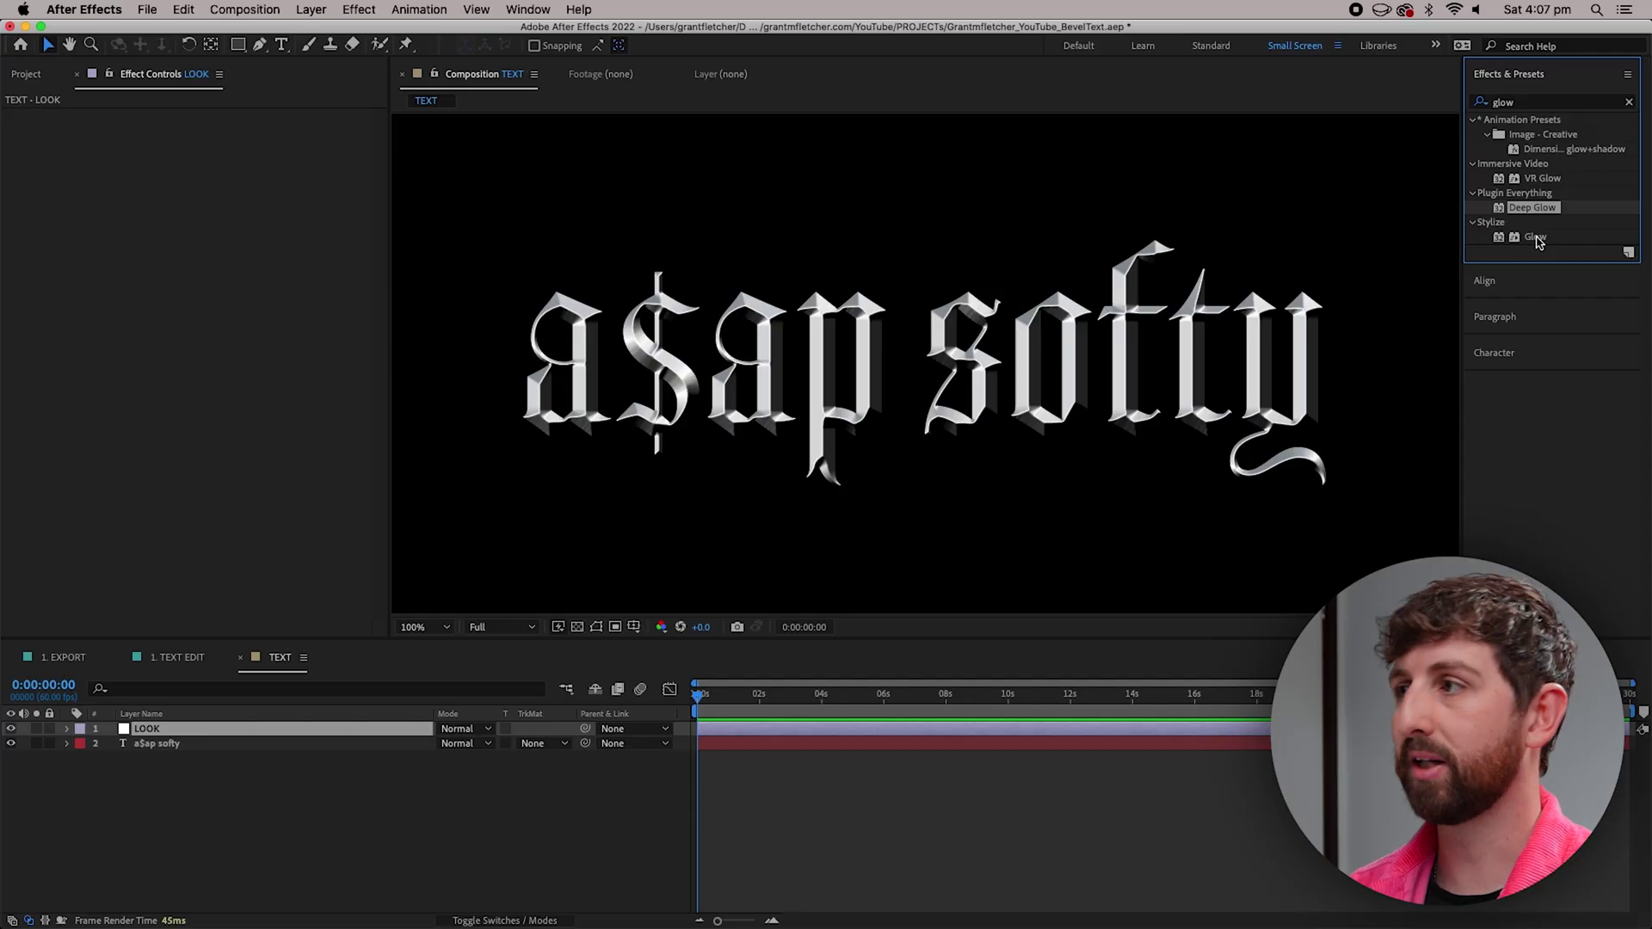
{"action": "double_click", "coordinate": [1534, 239]}
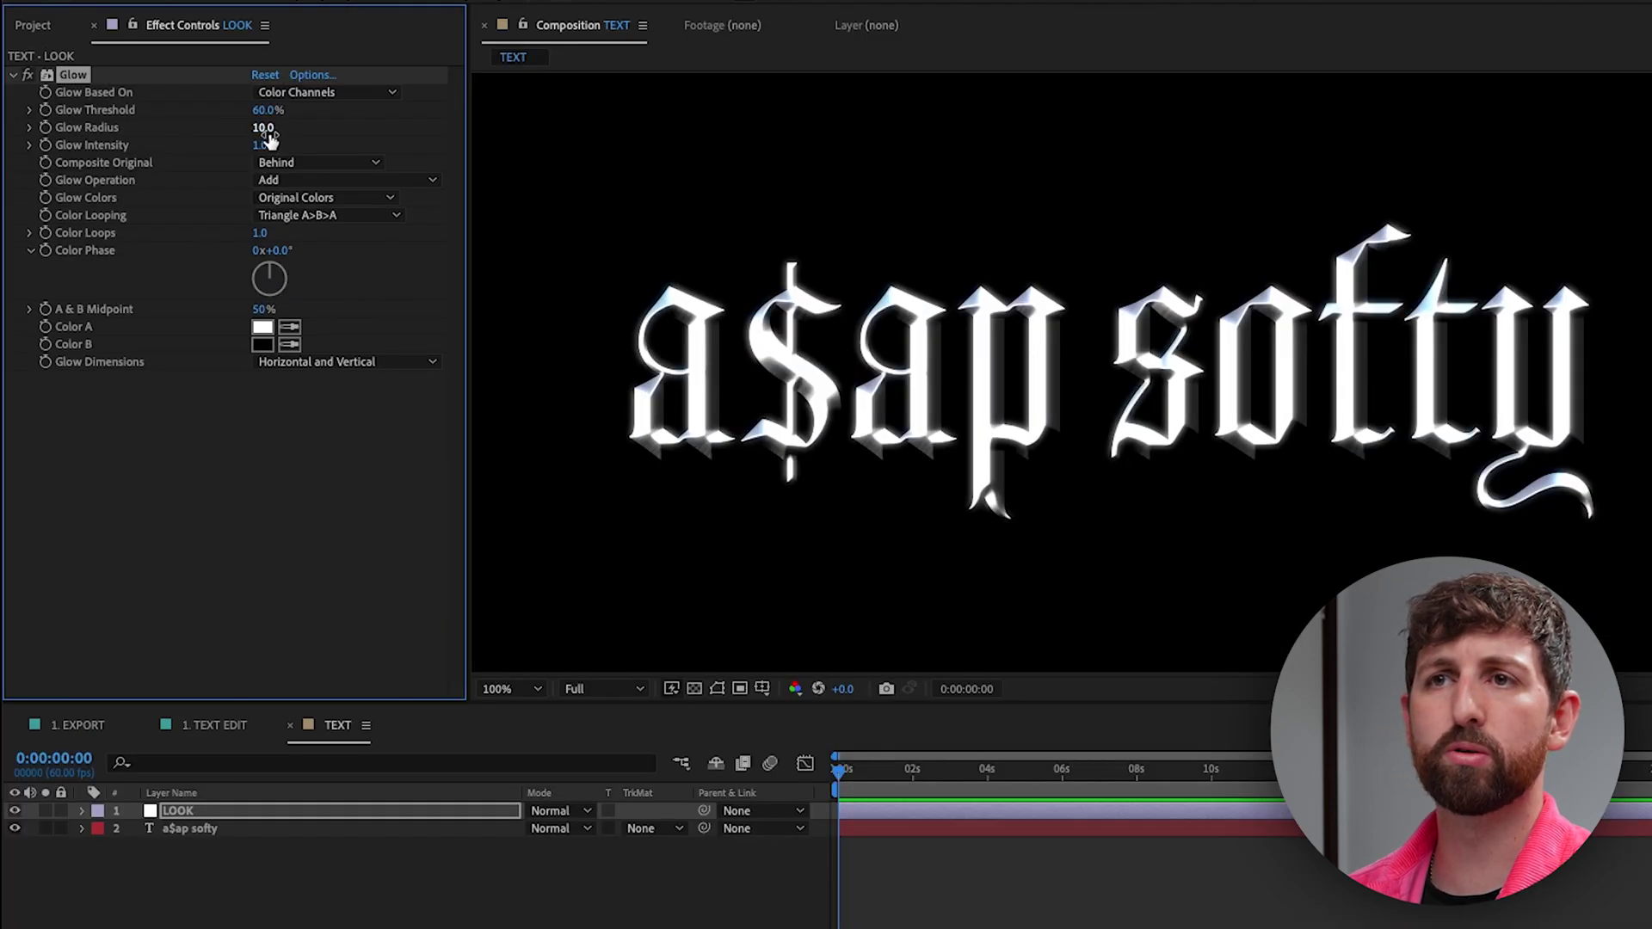
Set the glow radius to 45 and the glow threshold to 95%
{"action": "left_click_drag", "start_coordinate": [263, 128], "coordinate": [359, 112]}
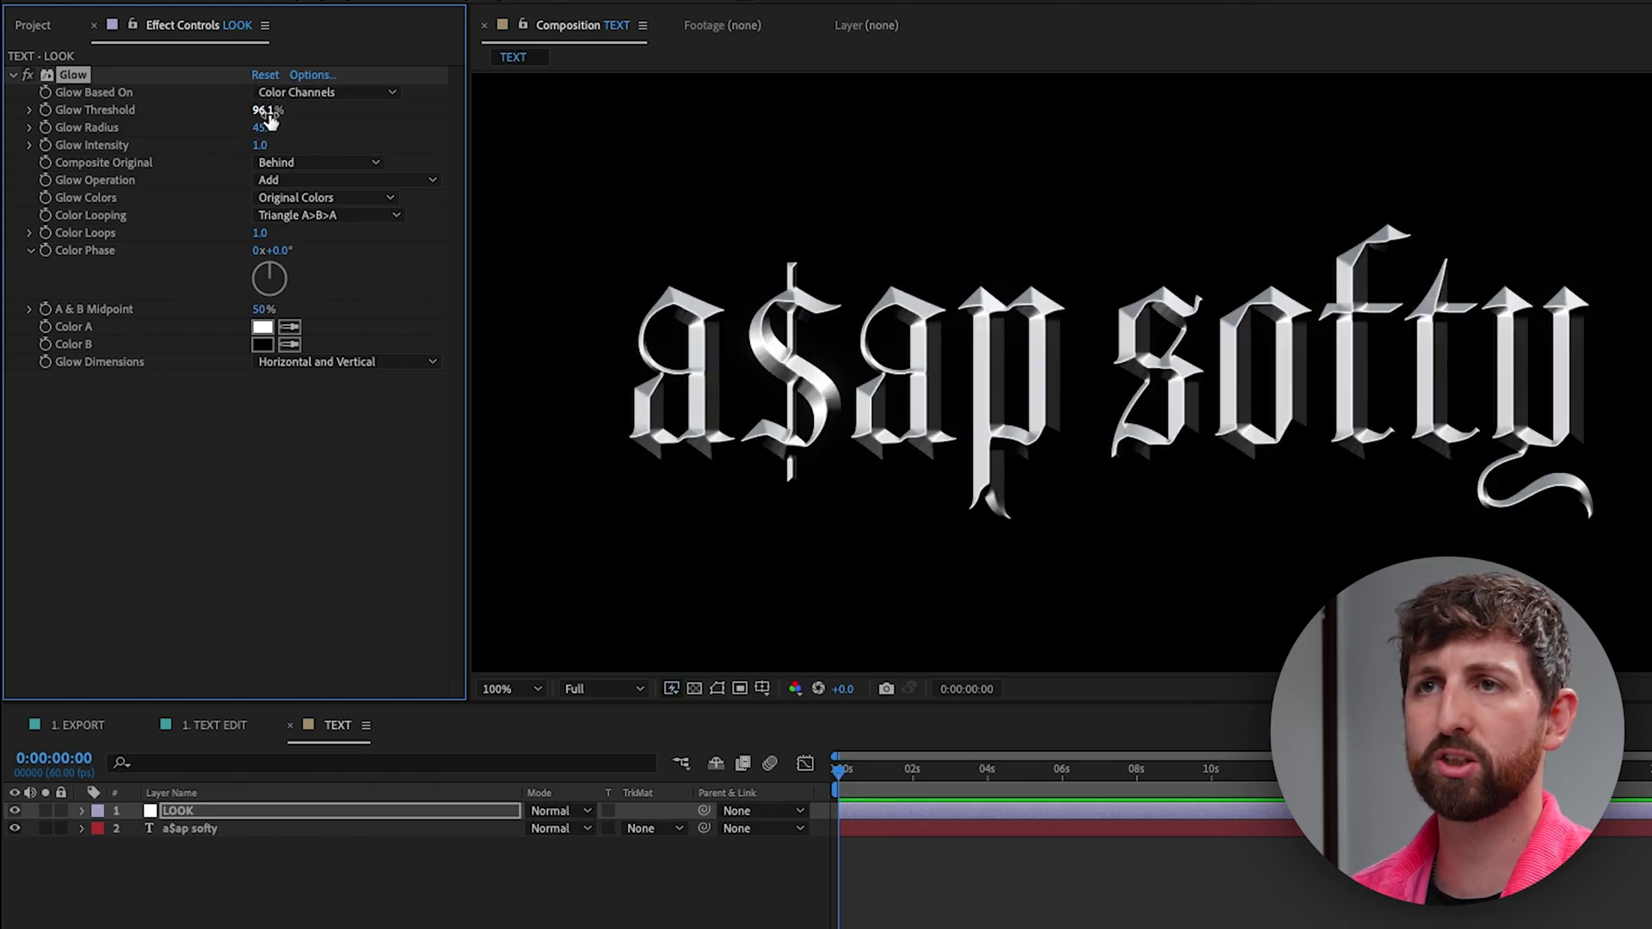
{"action": "type", "text": "95"}
{"action": "key", "text": "Return"}
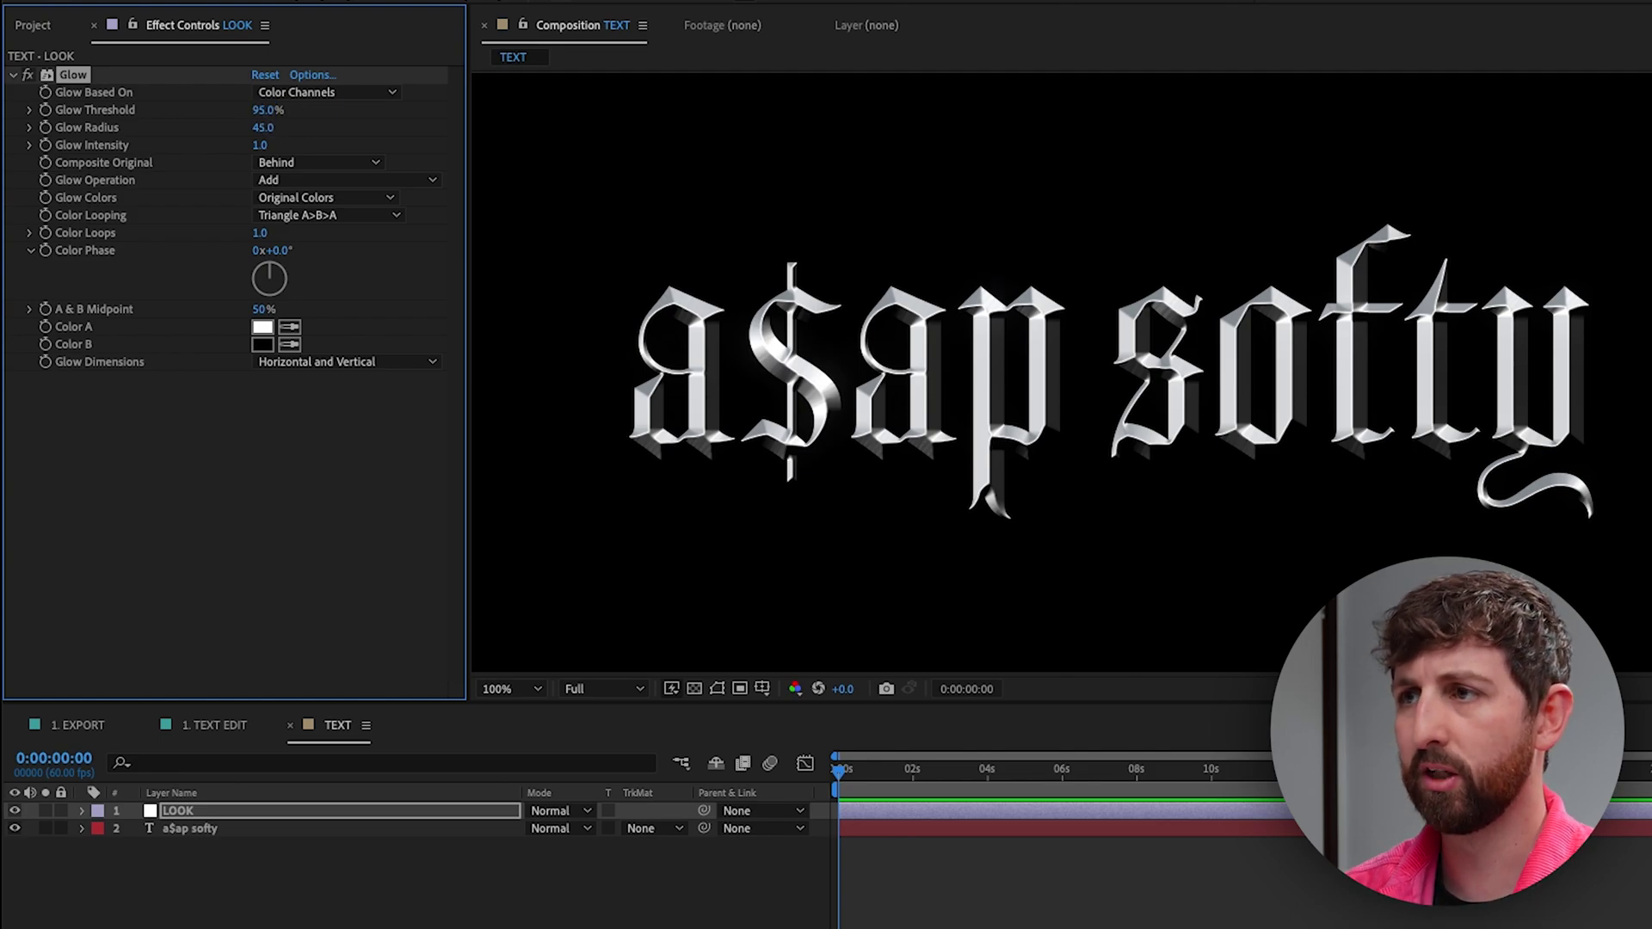
Try a glow threshold of 80%, and compare it with 95%
{"action": "left_click", "coordinate": [263, 111]}
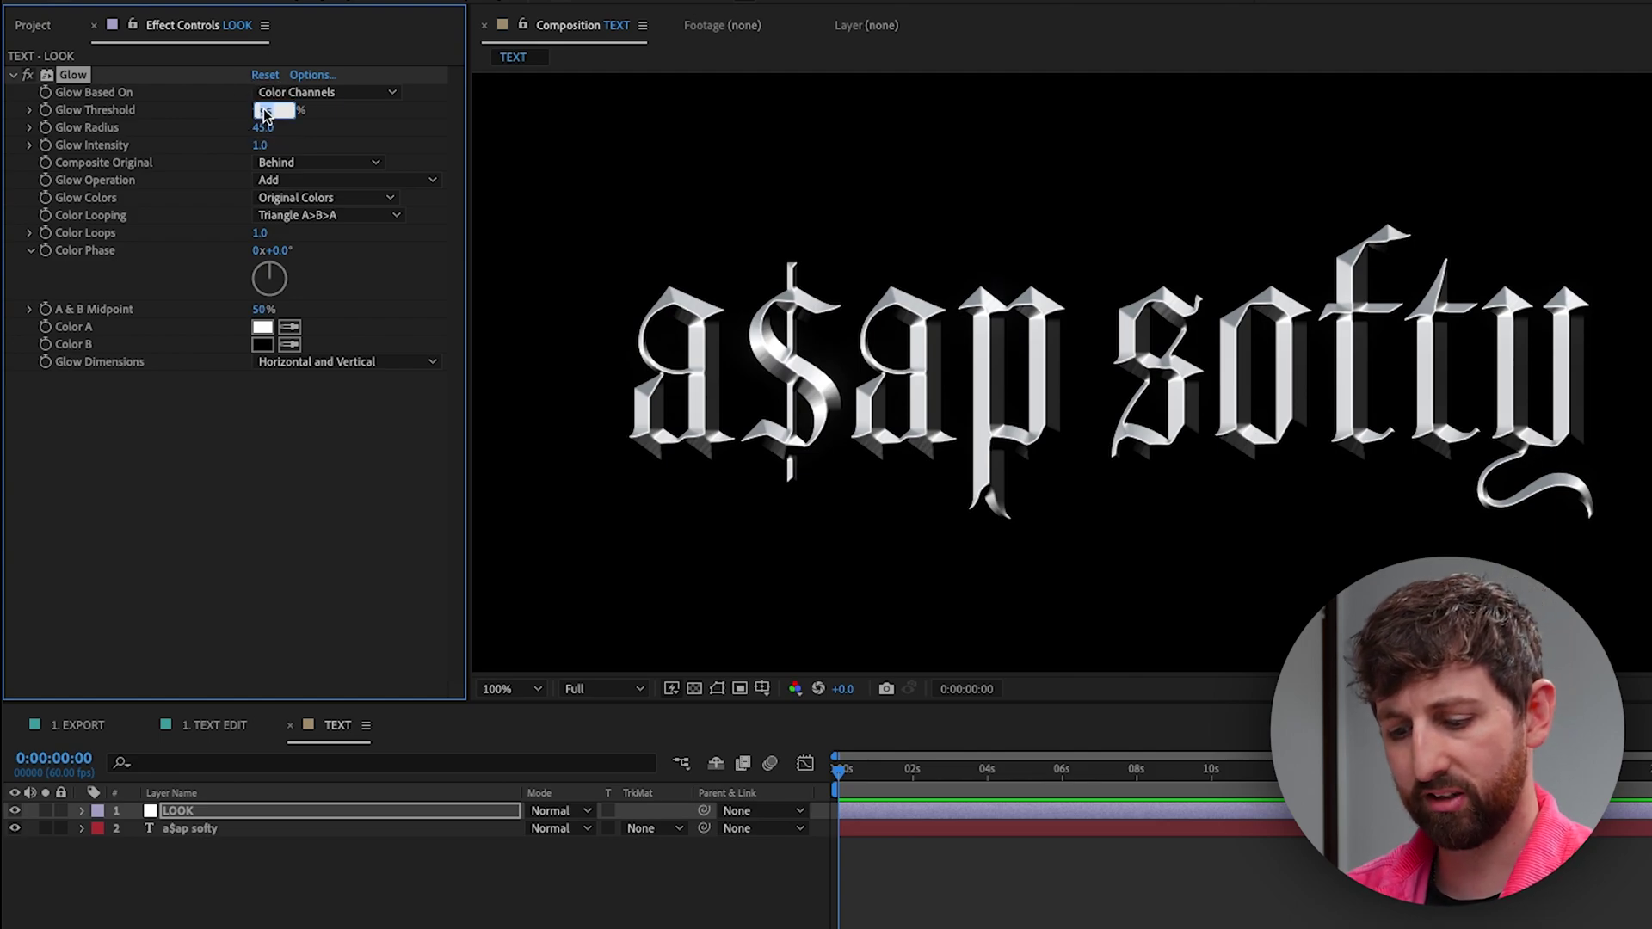
{"action": "key", "text": "Return"}
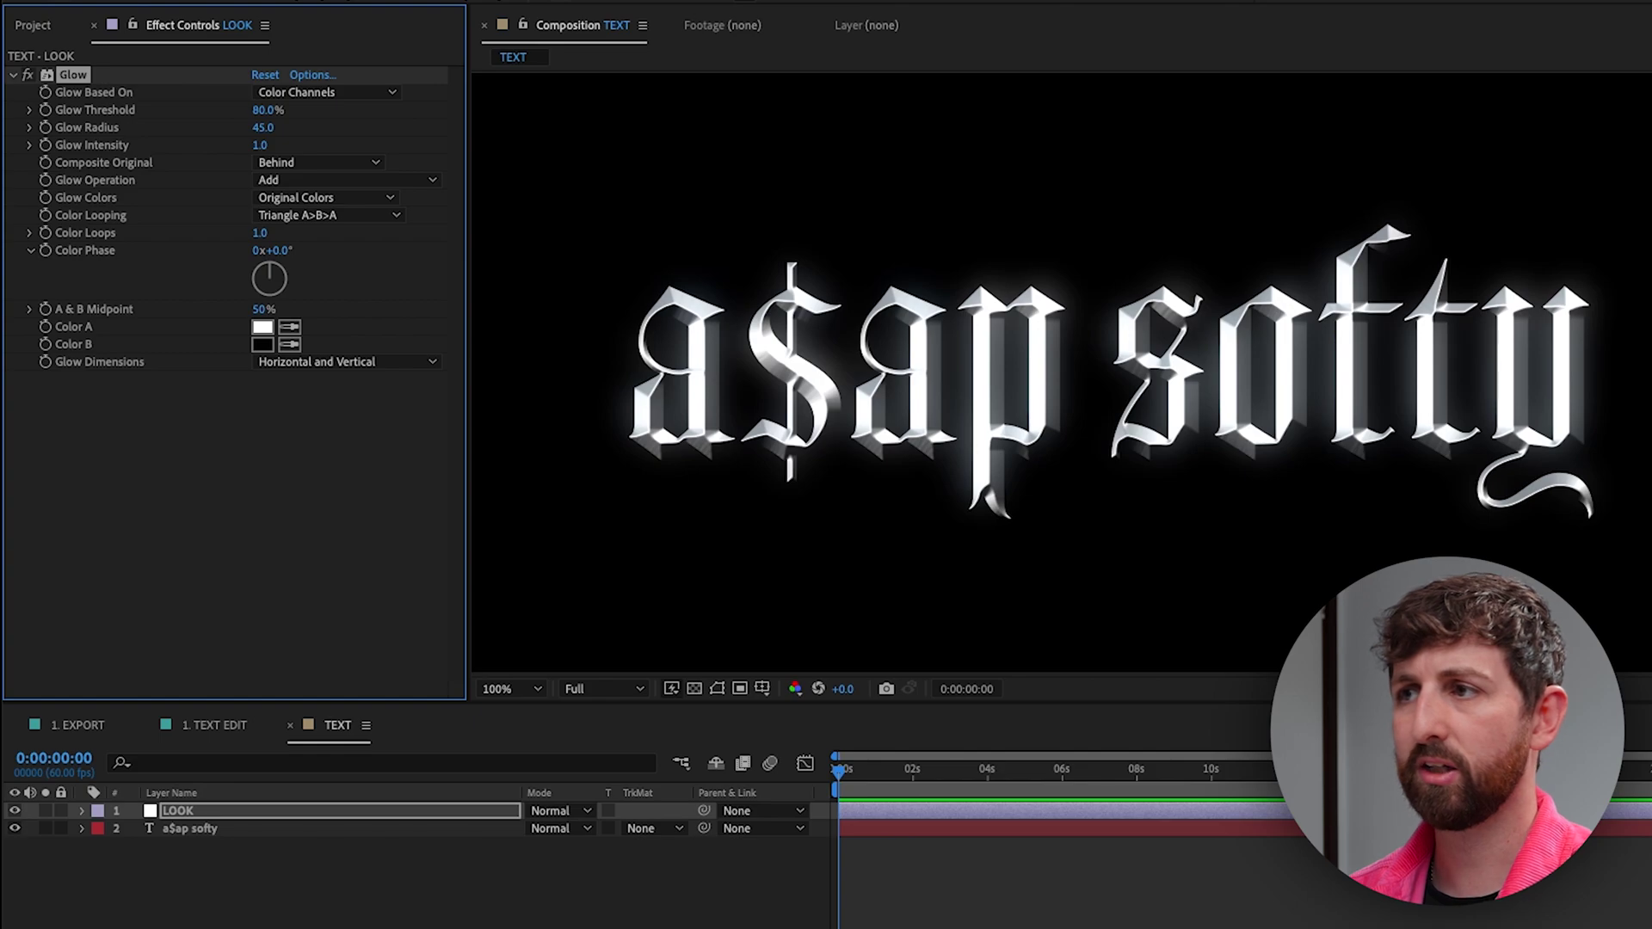
{"action": "left_click", "coordinate": [267, 110]}
{"action": "type", "text": "90"}
{"action": "key", "text": "Return"}
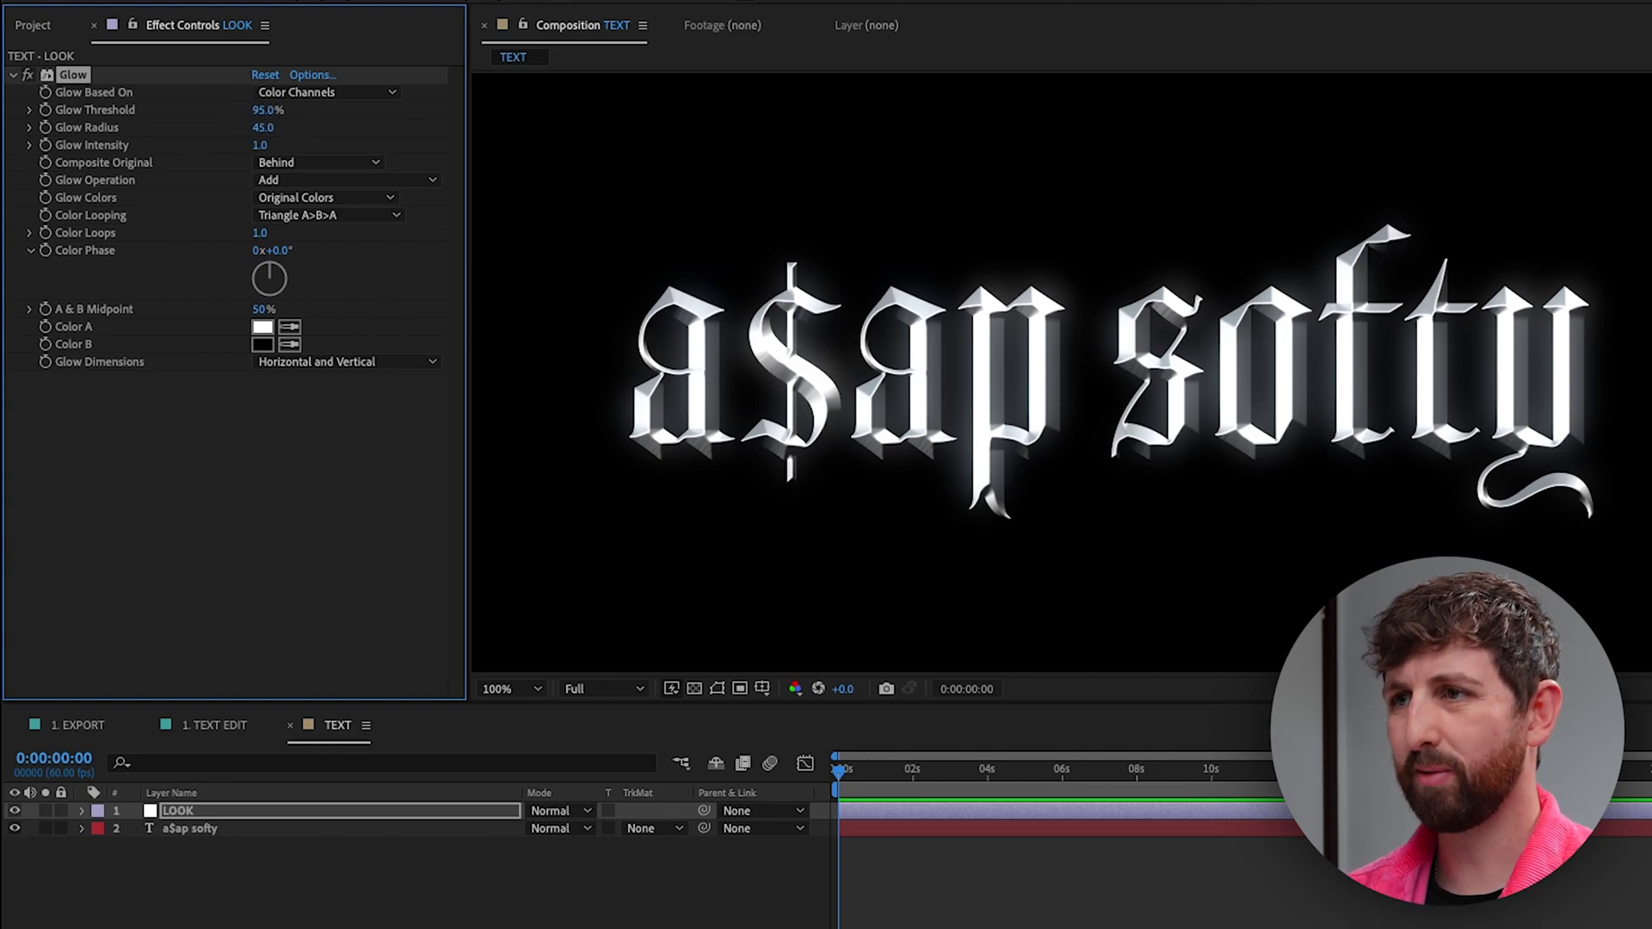
Set the glow threshold to 87%
{"action": "left_click", "coordinate": [260, 110]}
{"action": "left_click_drag", "start_coordinate": [258, 110], "coordinate": [268, 117]}
{"action": "left_click", "coordinate": [268, 117]}
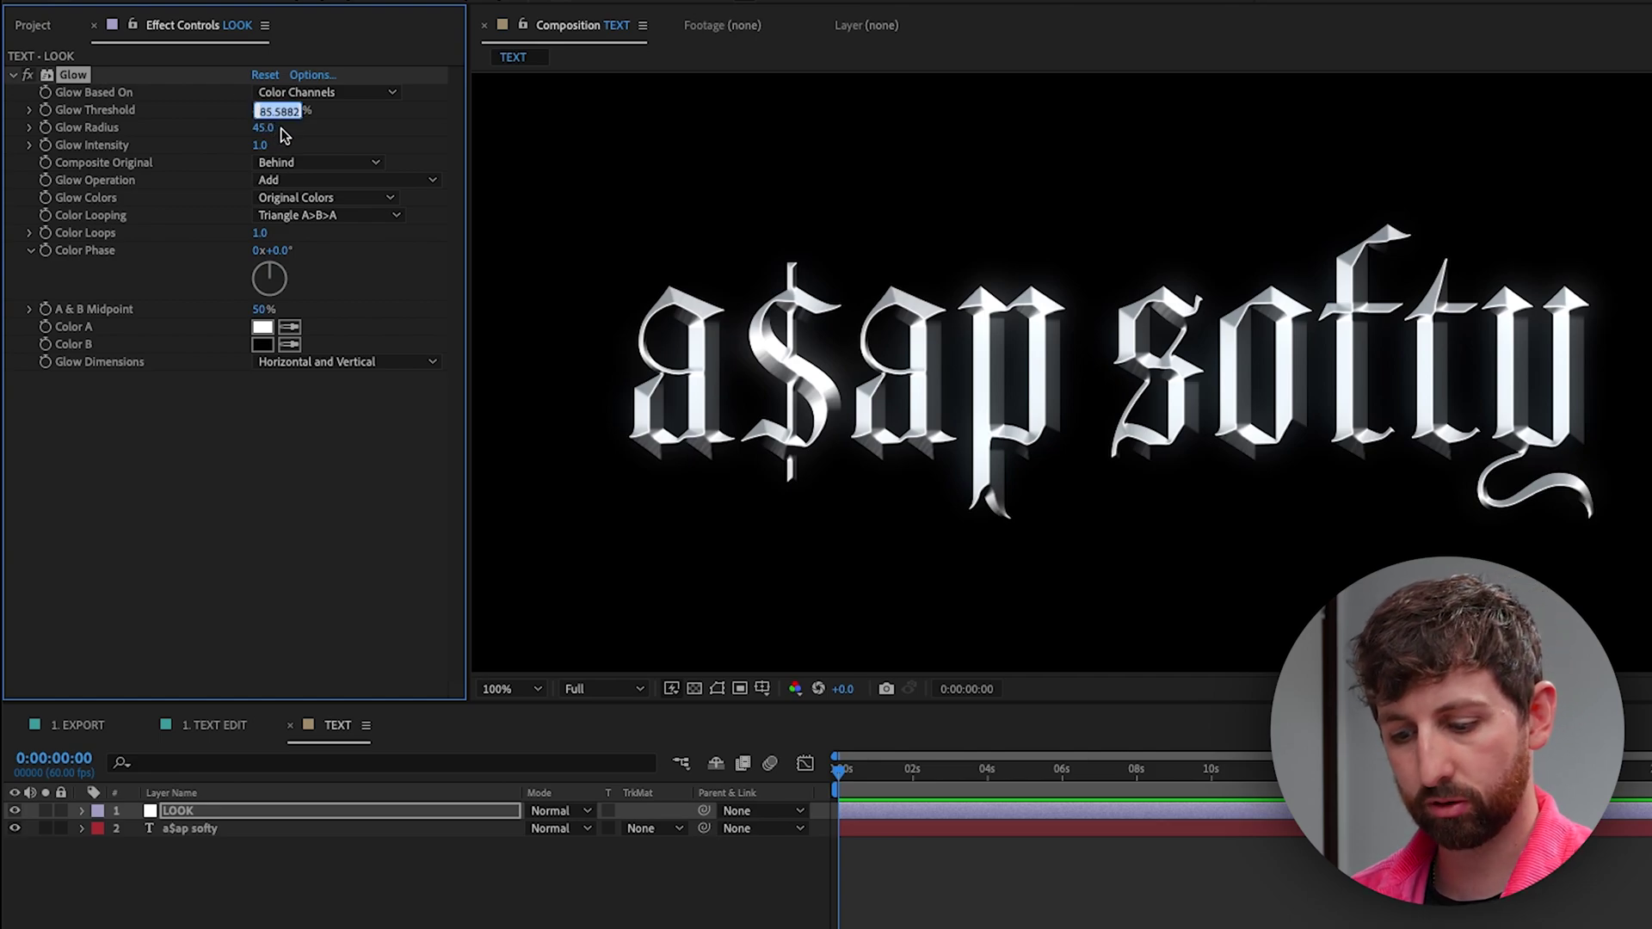
{"action": "type", "text": "87"}
{"action": "key", "text": "Return"}
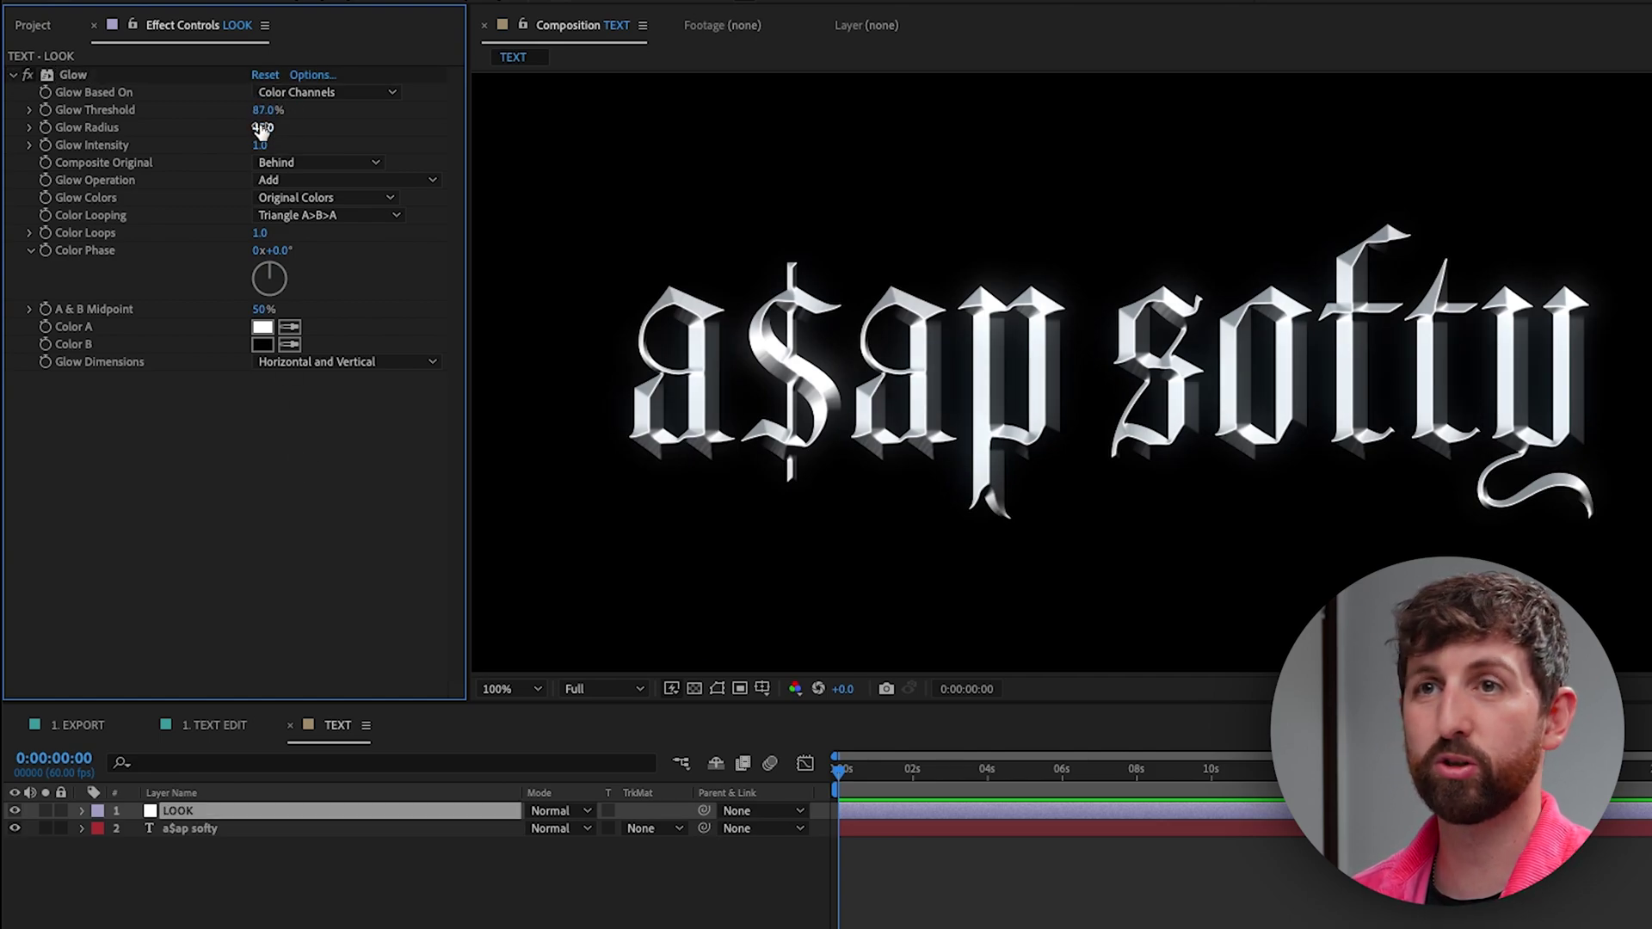
Set the glow intensity to 0.5
{"action": "mouse_move", "coordinate": [264, 148]}
{"action": "left_mouse_down"}
{"action": "mouse_move", "coordinate": [306, 158]}
{"action": "mouse_move", "coordinate": [256, 151]}
{"action": "left_mouse_up"}
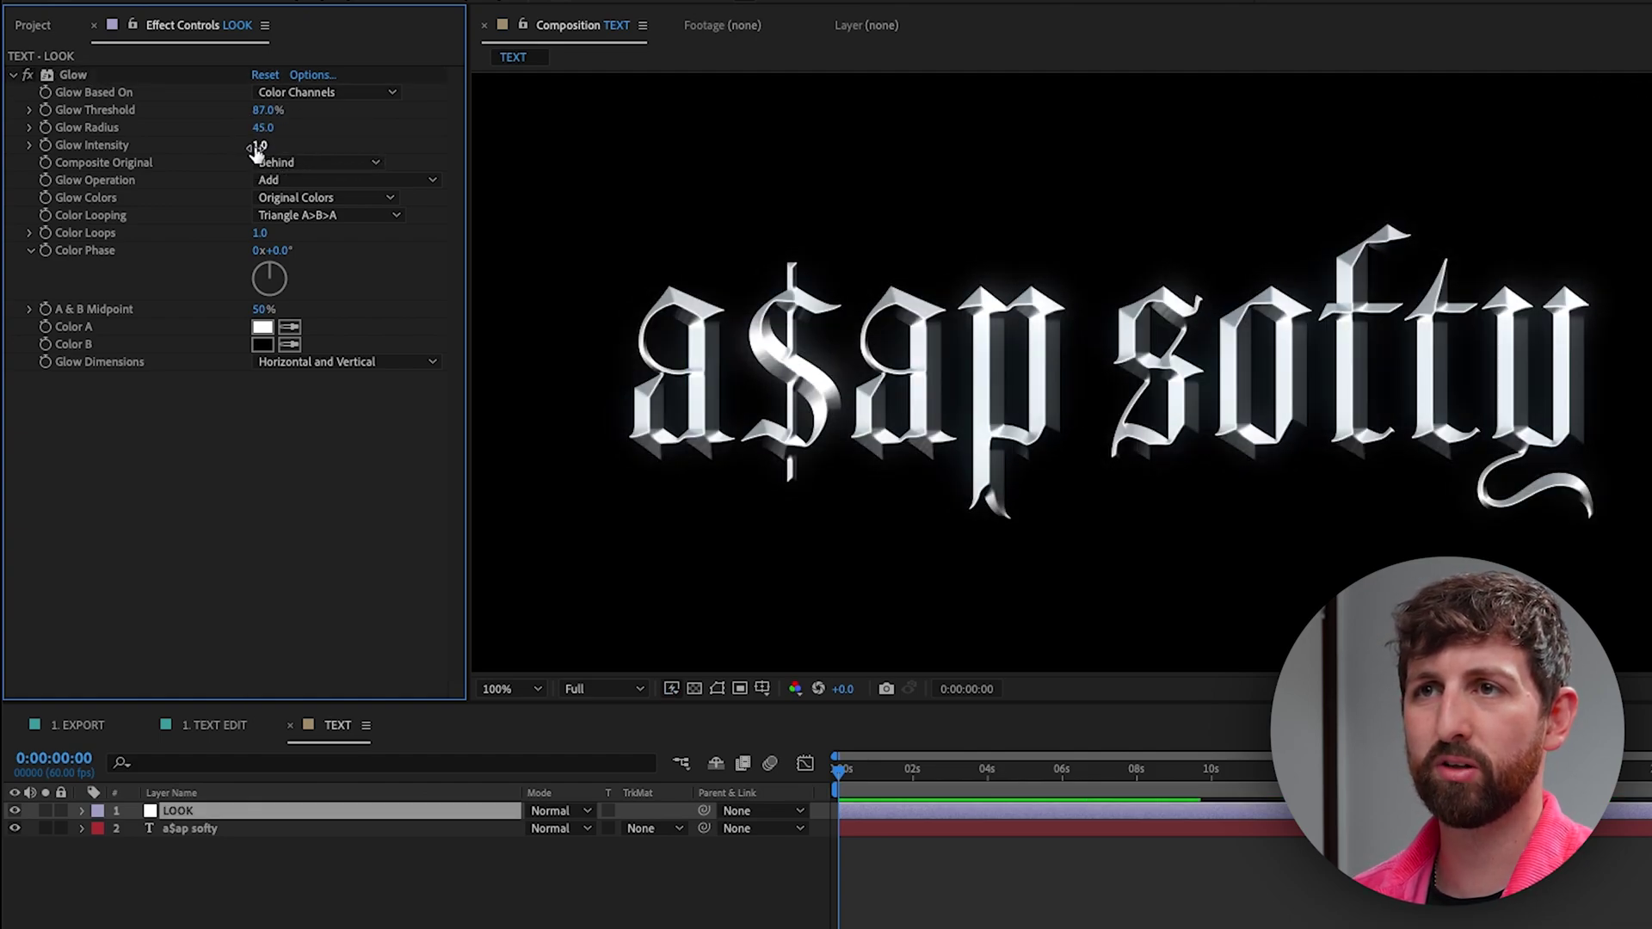
{"action": "left_click", "coordinate": [262, 145]}
{"action": "type", "text": "0.5"}
{"action": "key", "text": "Return"}
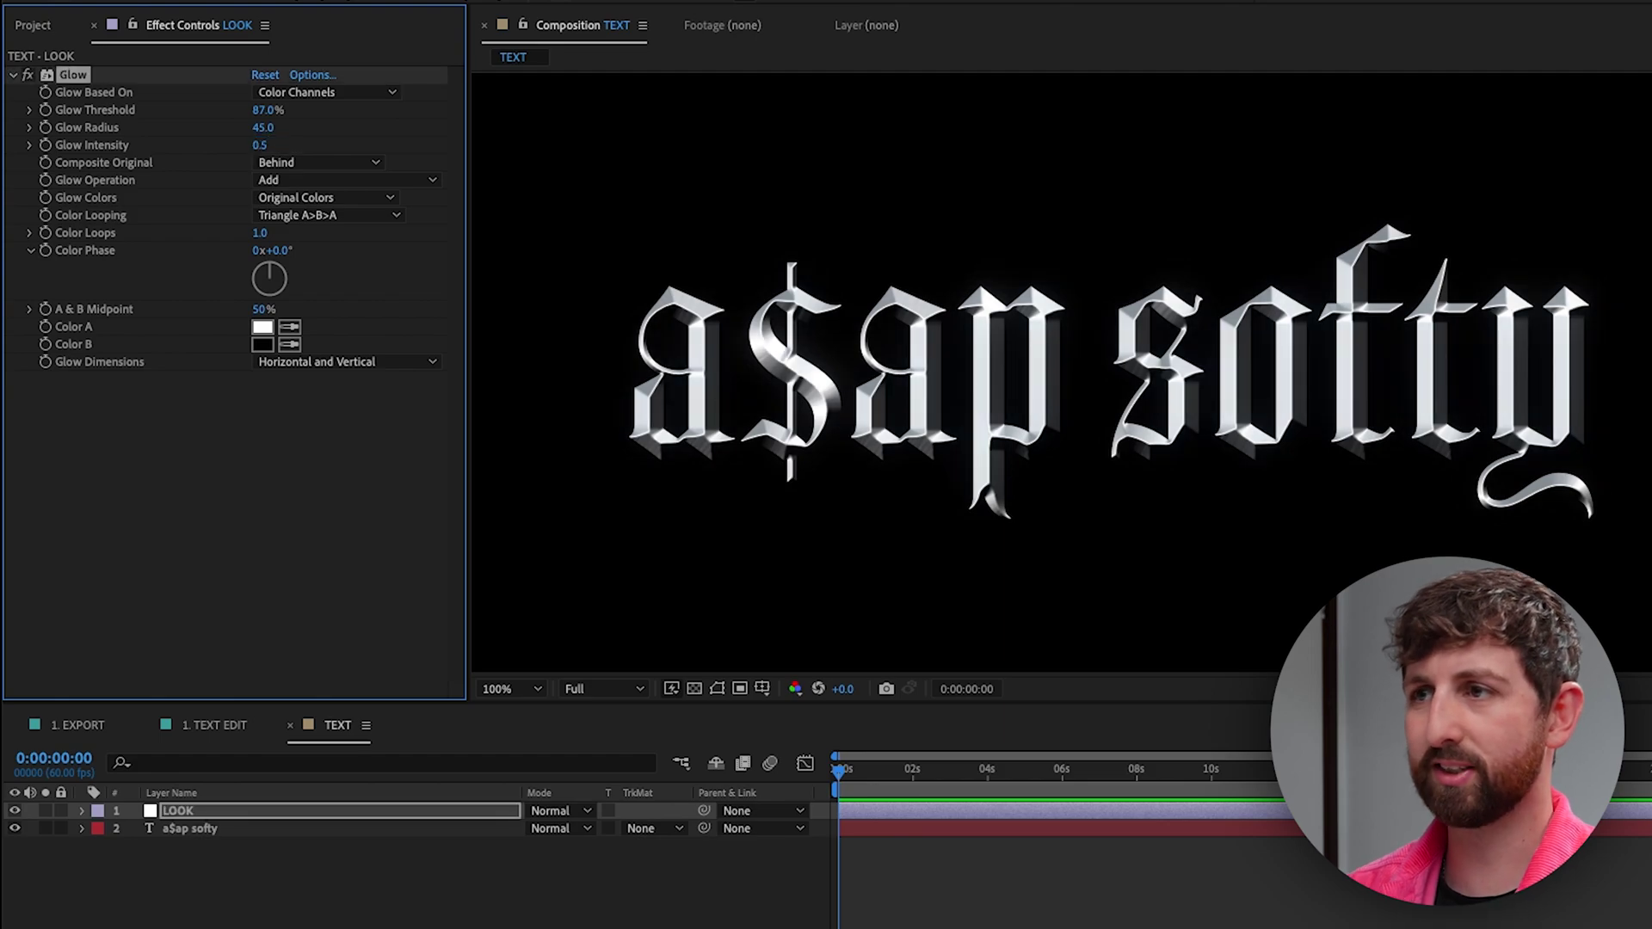
Lower the glow threshold to about 78.8% and compare the text with the Glow effect off and on
{"action": "left_click_drag", "start_coordinate": [267, 110], "coordinate": [227, 110]}
{"action": "left_click", "coordinate": [28, 76]}
{"action": "left_click", "coordinate": [28, 76]}
{"action": "left_click", "coordinate": [28, 76]}
{"action": "left_click", "coordinate": [28, 75]}
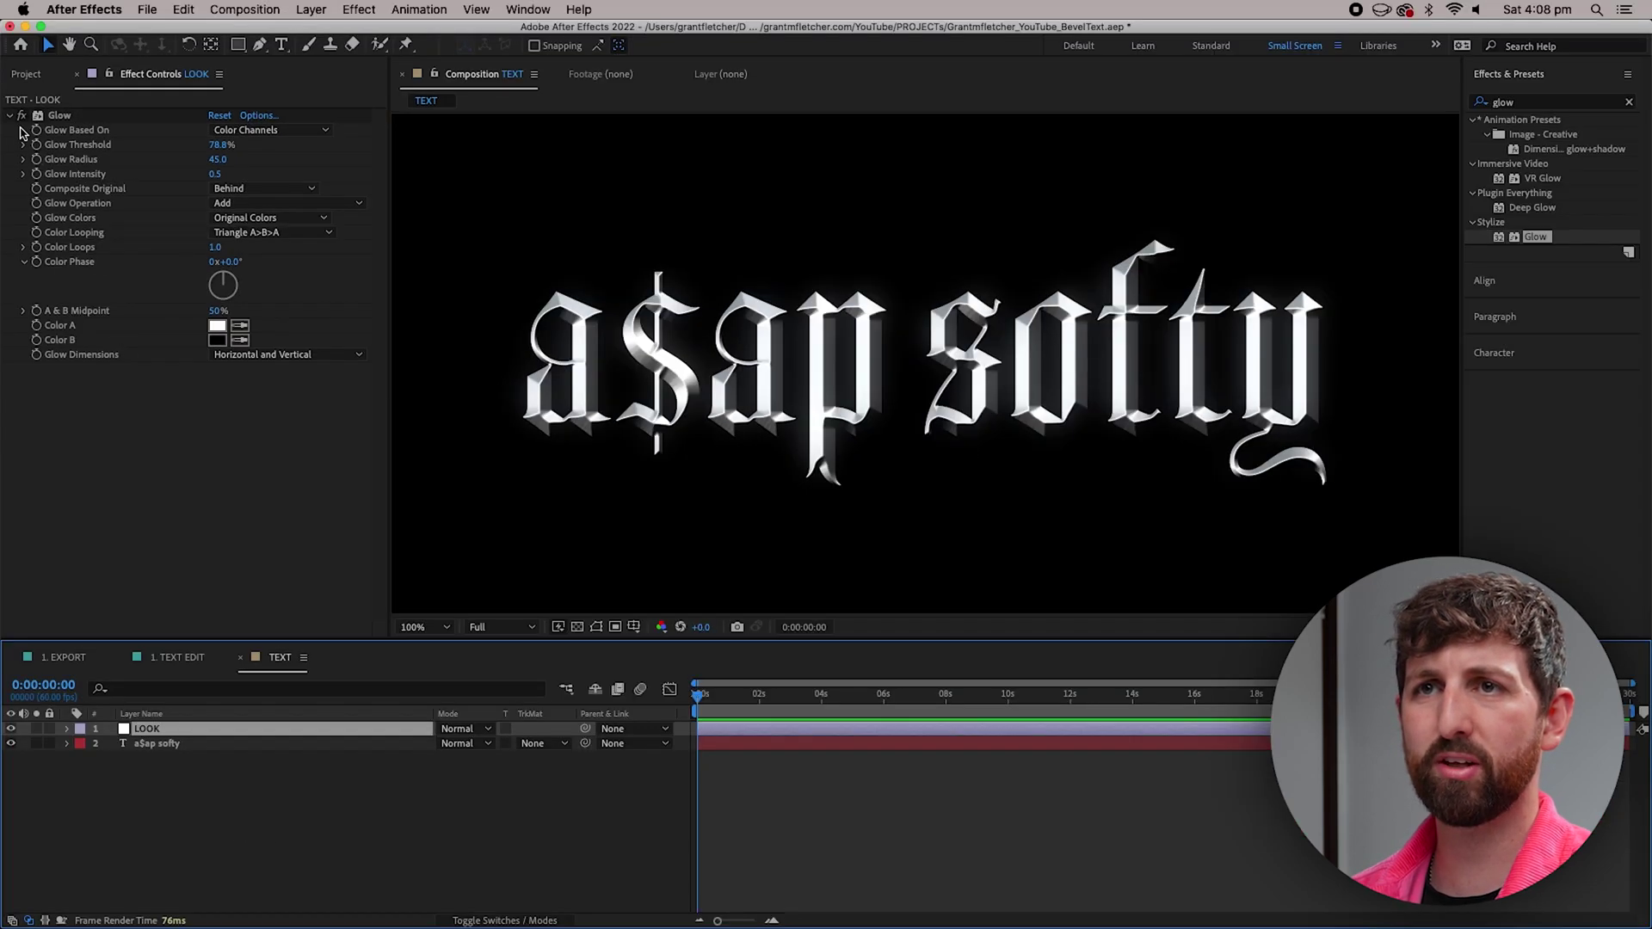
Add a Gaussian Blur effect to the LOOK layer and place it above Glow in the effect order
{"action": "left_click", "coordinate": [1566, 102]}
{"action": "type", "text": "gu"}
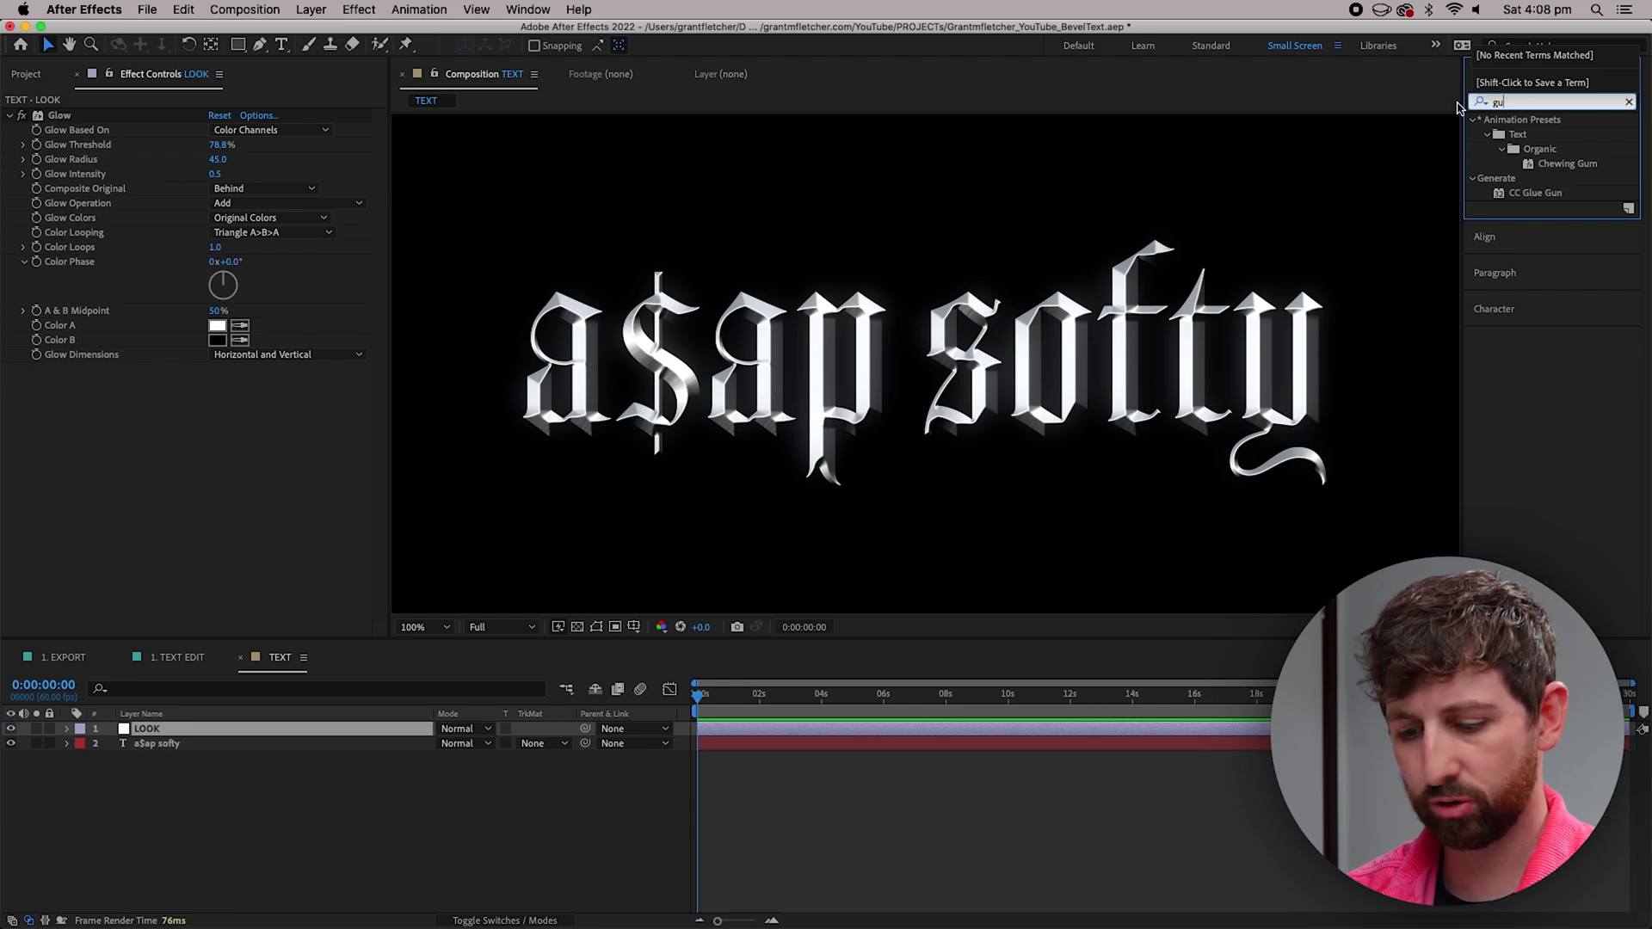
{"action": "key", "text": "BackSpace"}
{"action": "type", "text": "aus"}
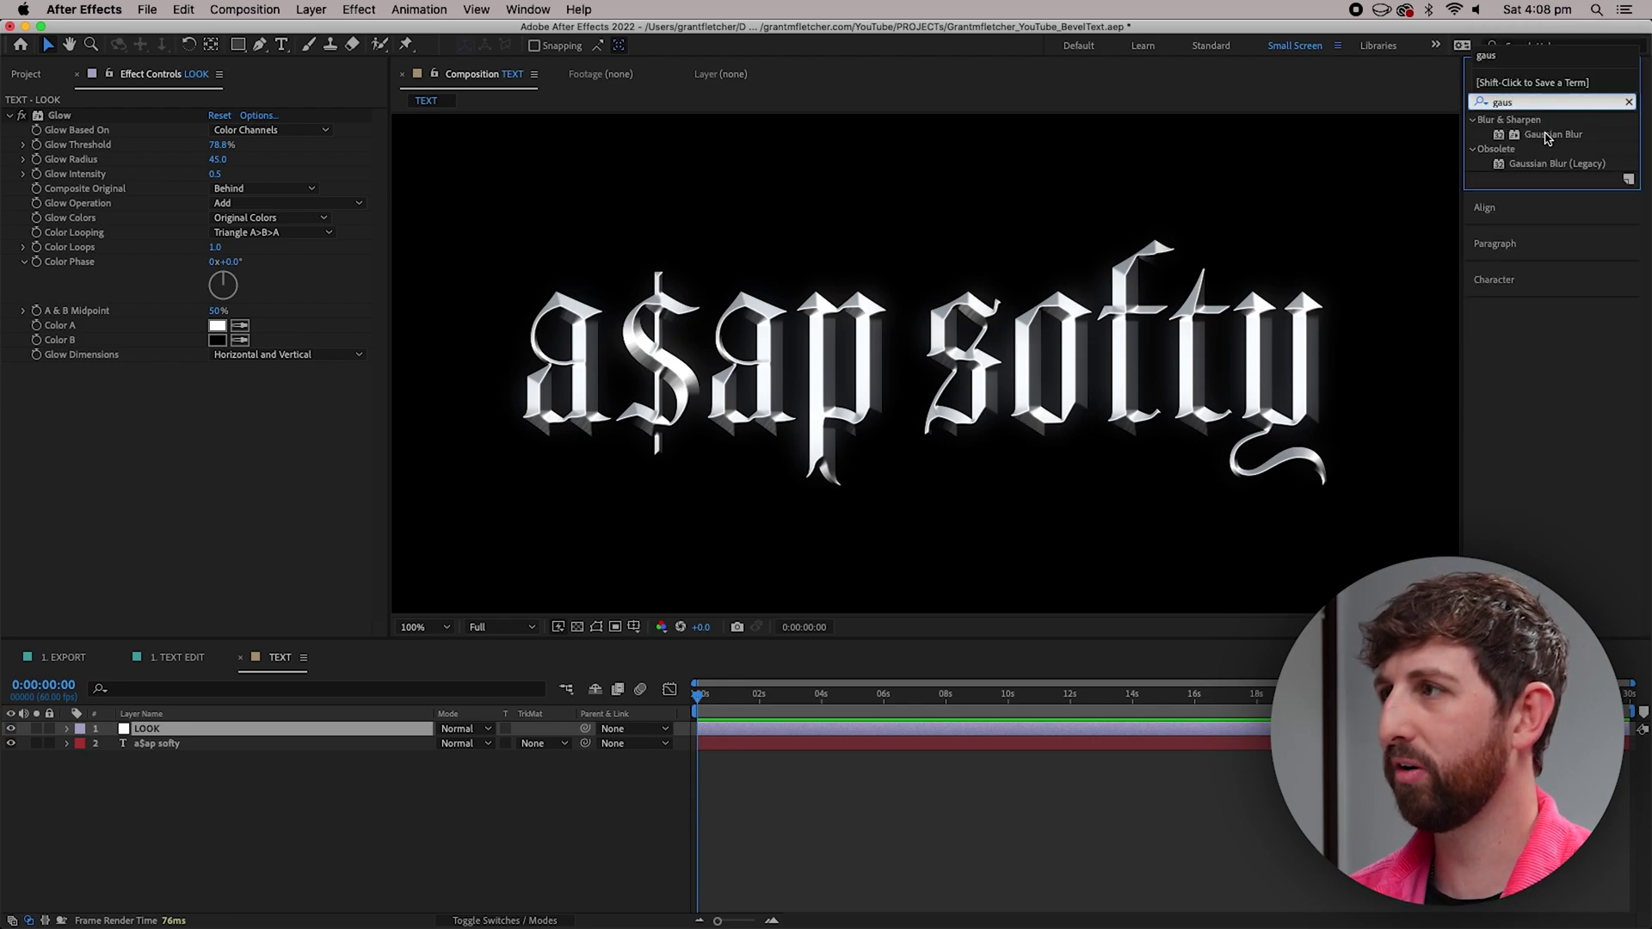
{"action": "left_click_drag", "start_coordinate": [1546, 138], "coordinate": [663, 155]}
{"action": "left_click_drag", "start_coordinate": [59, 116], "coordinate": [107, 417]}
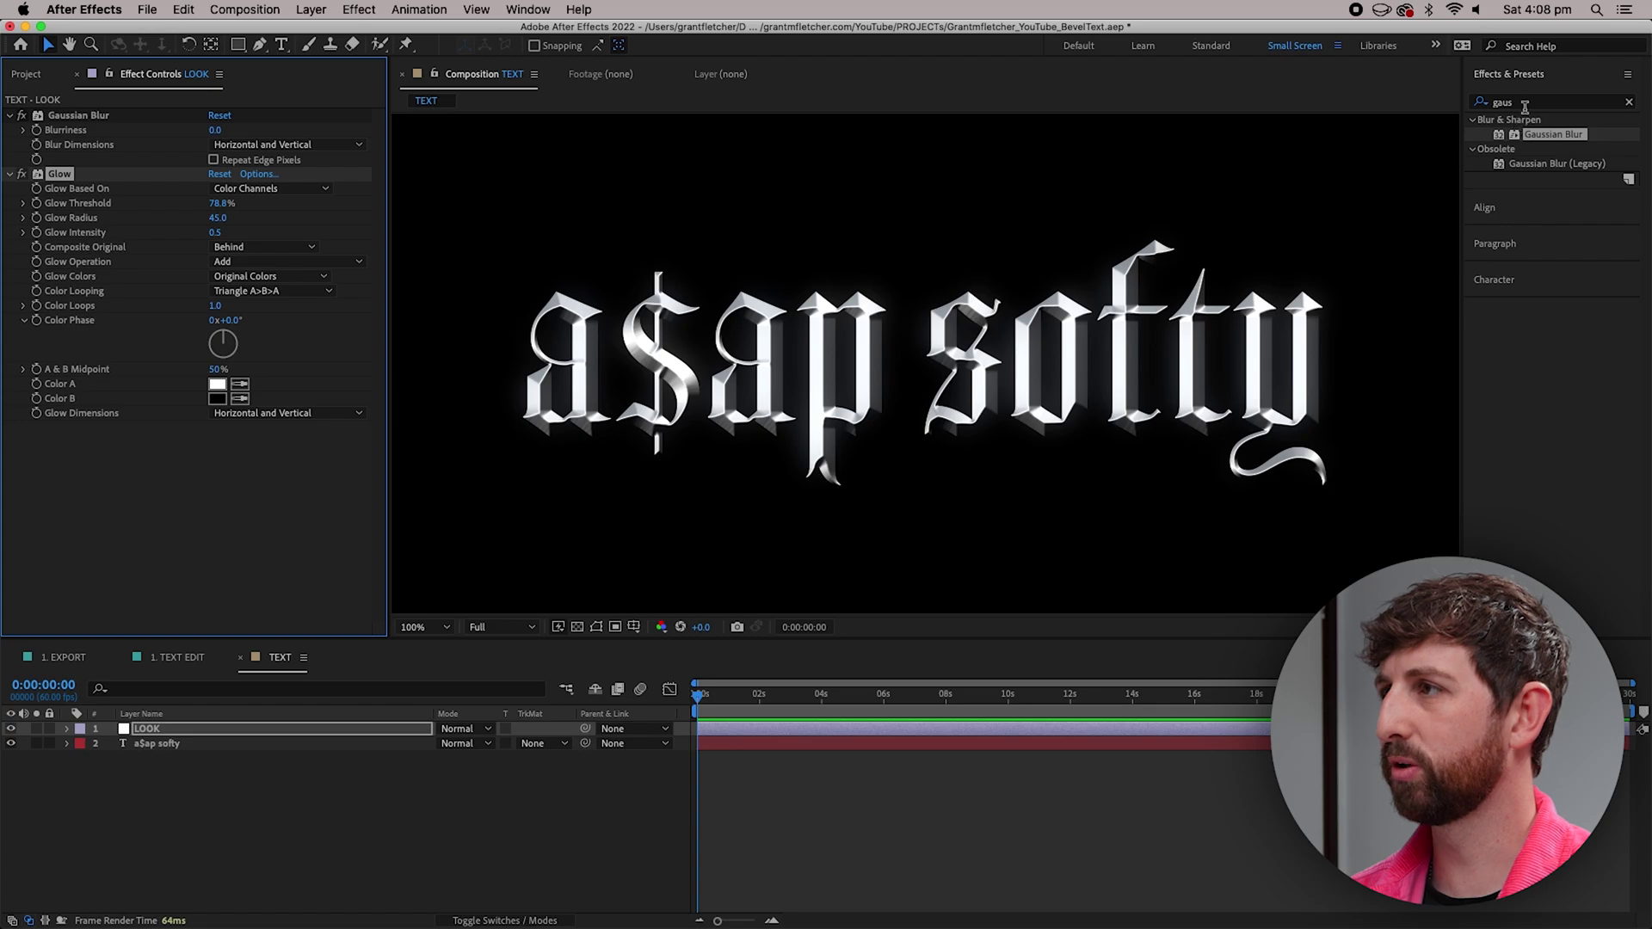
Set the Gaussian Blur blurriness to about 2.3 with Repeat Edge Pixels enabled
{"action": "left_click_drag", "start_coordinate": [215, 130], "coordinate": [224, 129]}
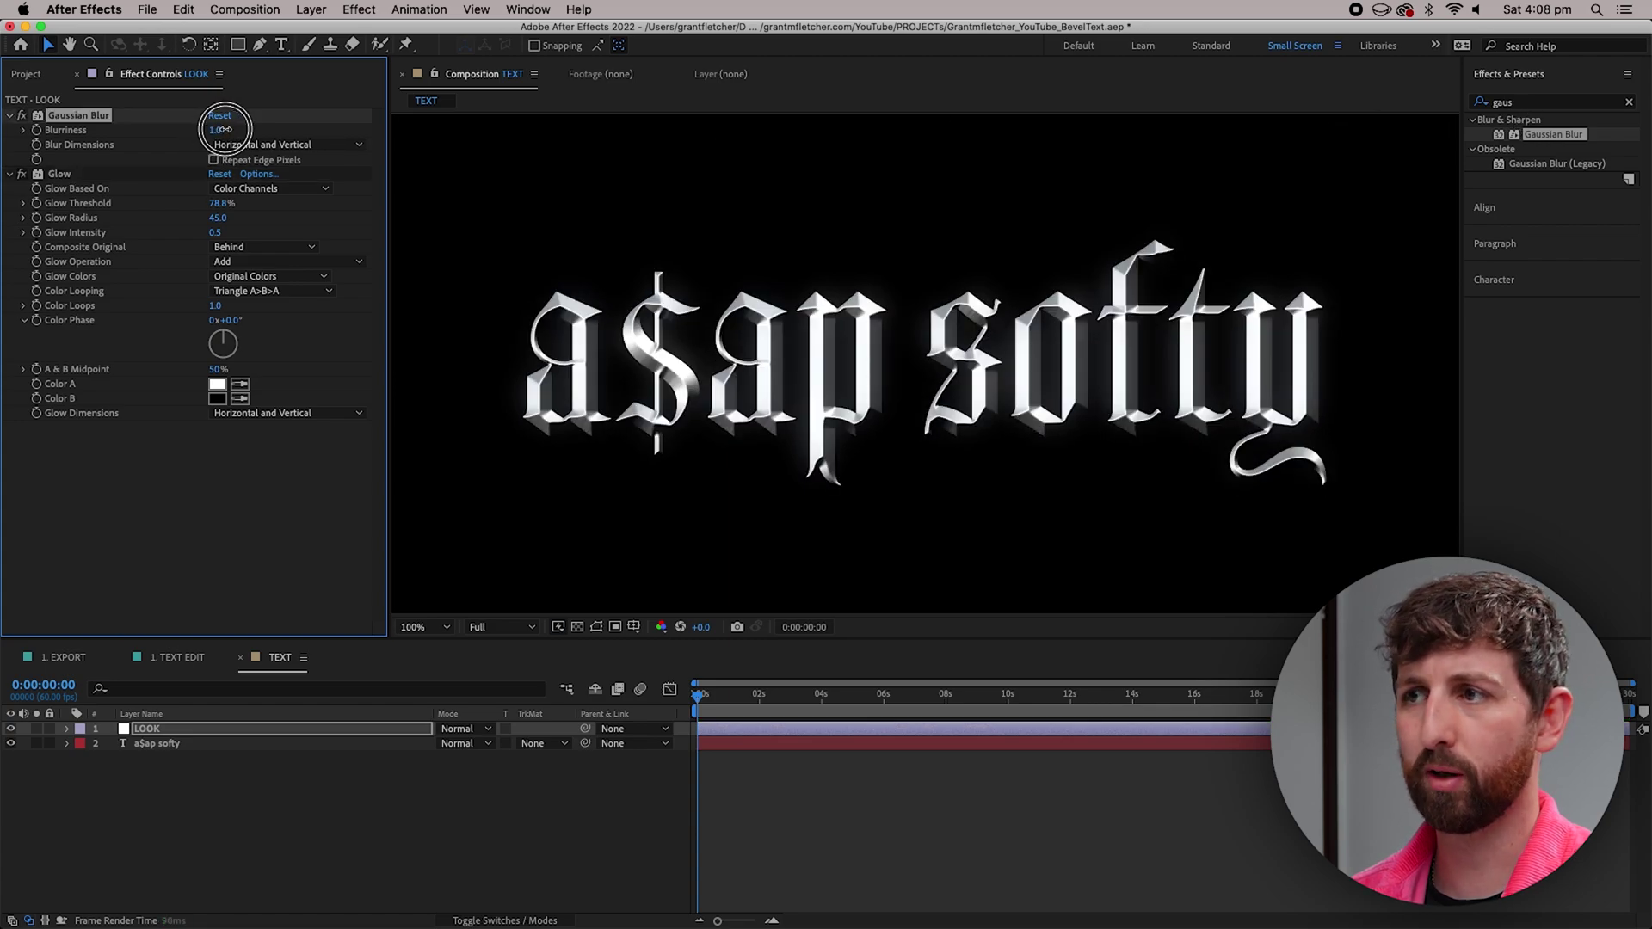
{"action": "left_click", "coordinate": [213, 160]}
{"action": "left_click_drag", "start_coordinate": [219, 130], "coordinate": [228, 131]}
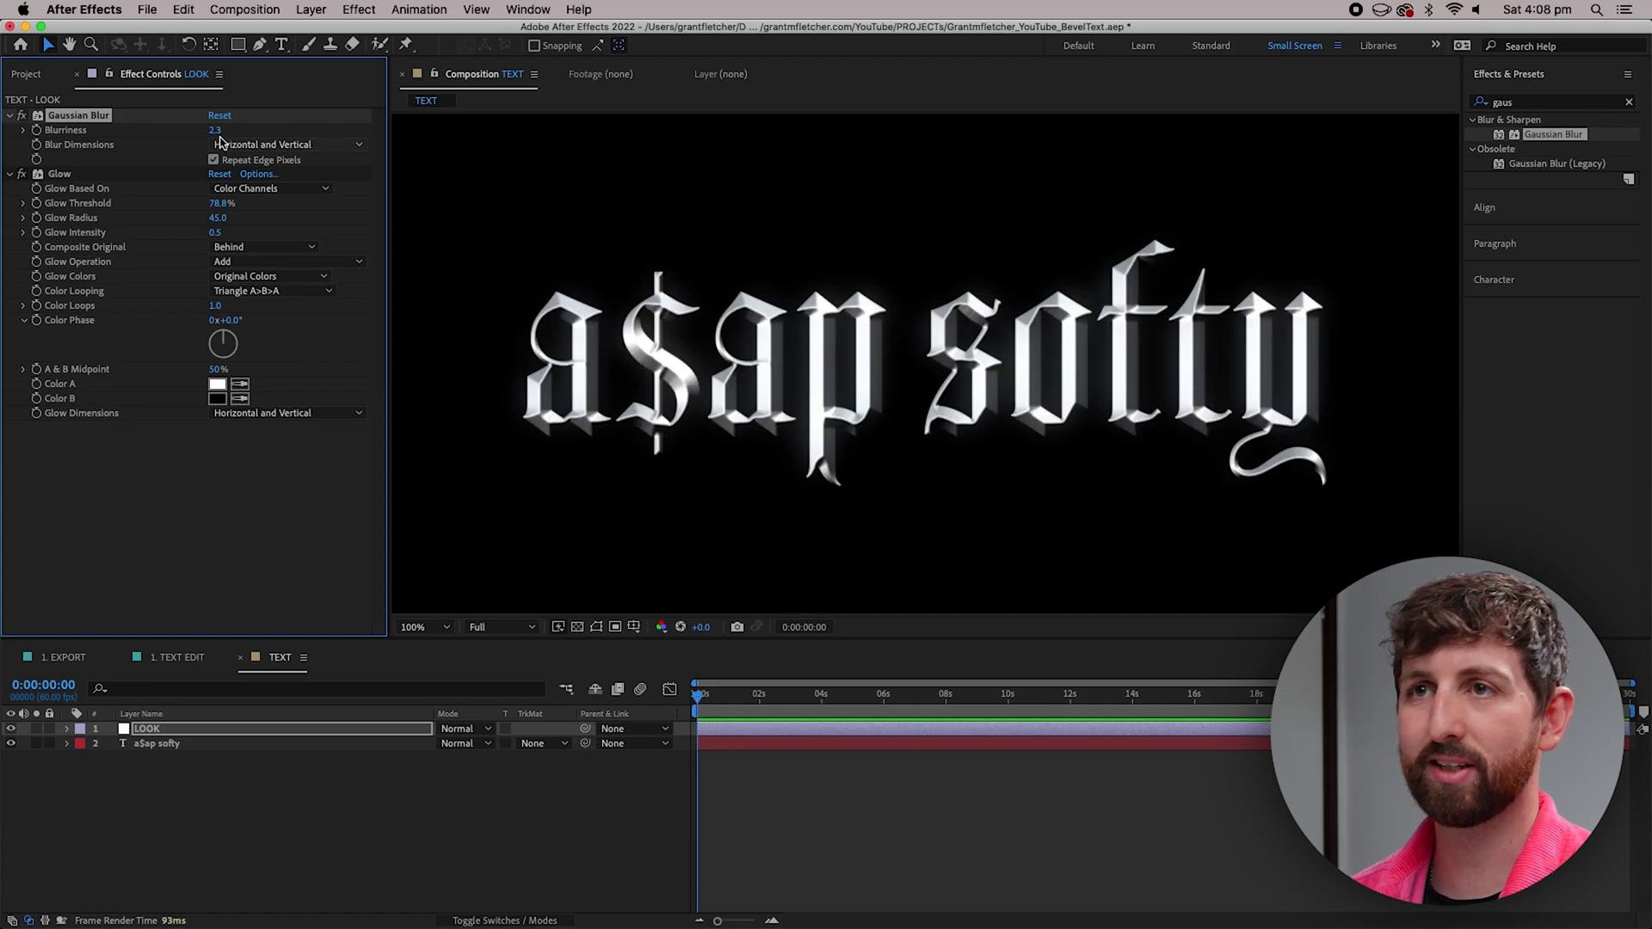
Add an Unsharp Mask effect to the LOOK layer and place it between Gaussian Blur and Glow
{"action": "left_click", "coordinate": [1527, 102]}
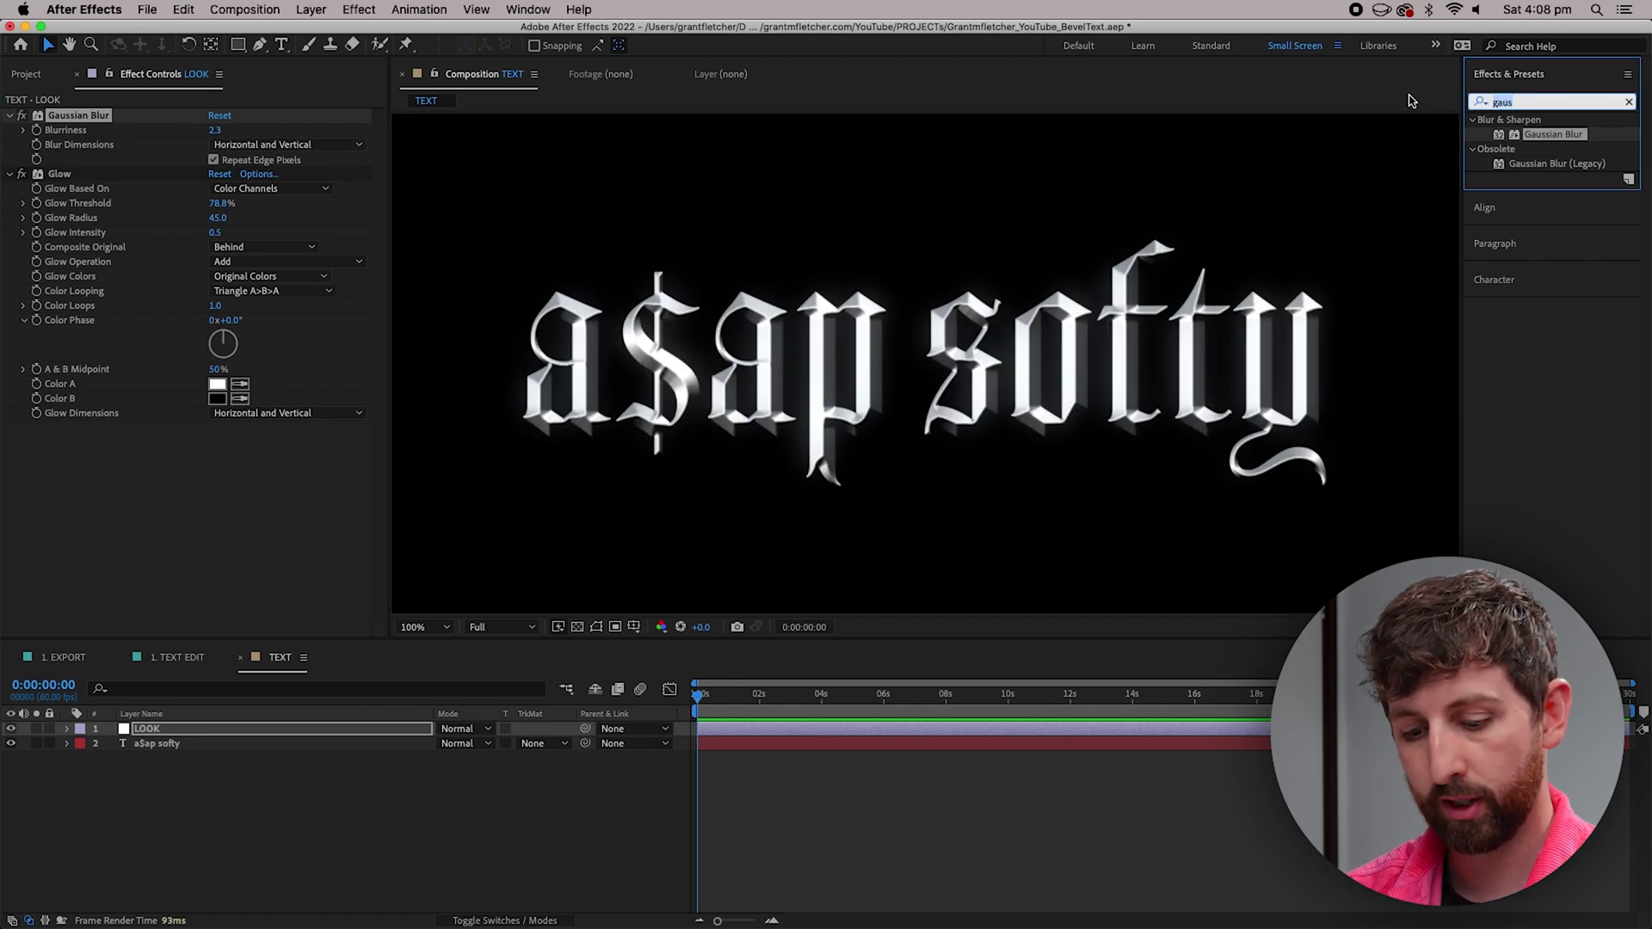
{"action": "type", "text": "sharp"}
{"action": "left_click_drag", "start_coordinate": [1539, 149], "coordinate": [73, 166]}
{"action": "left_click_drag", "start_coordinate": [67, 429], "coordinate": [75, 176]}
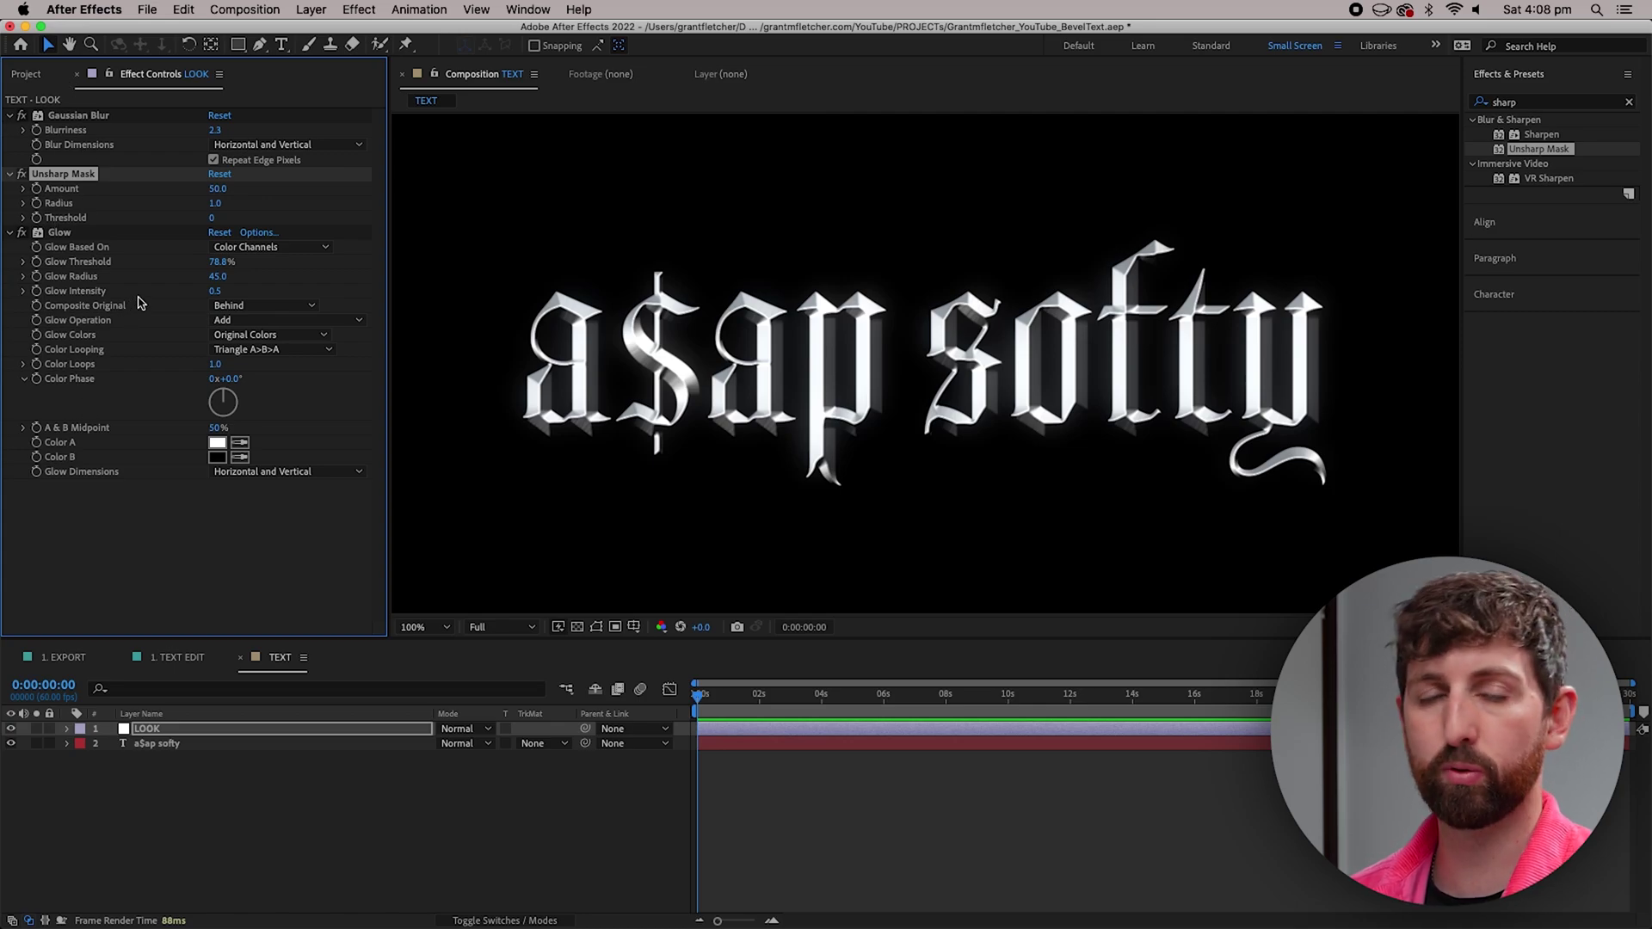
Raise the Unsharp Mask amount to about 133 and turn off the Glow effect
{"action": "left_click", "coordinate": [216, 189]}
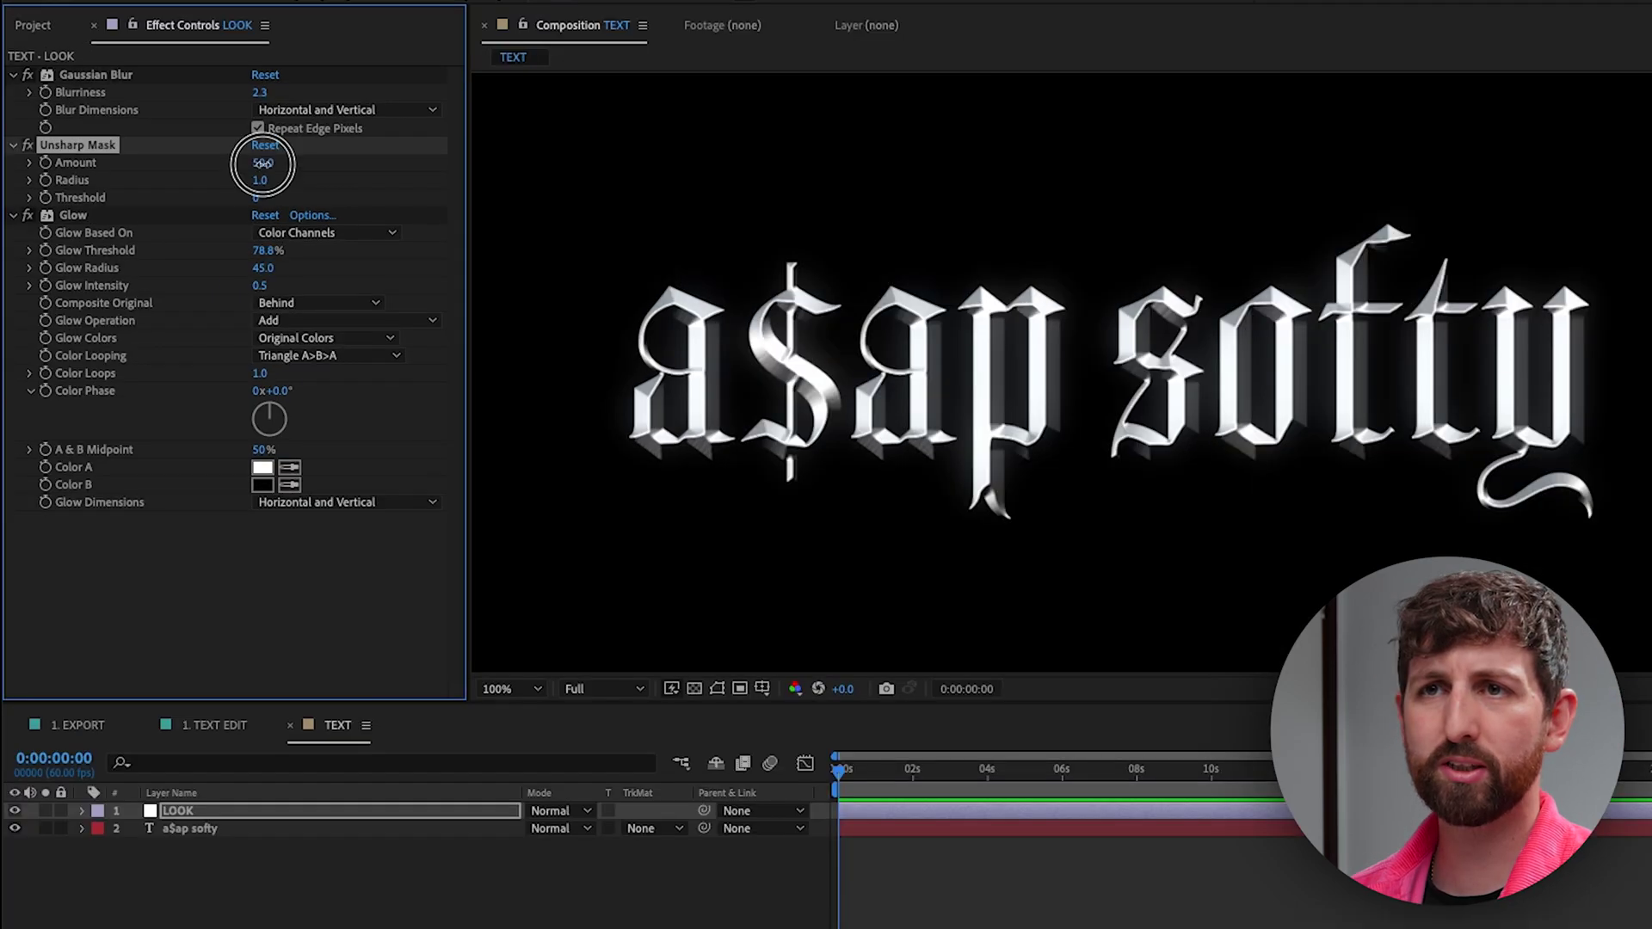
{"action": "left_click_drag", "start_coordinate": [262, 164], "coordinate": [328, 170]}
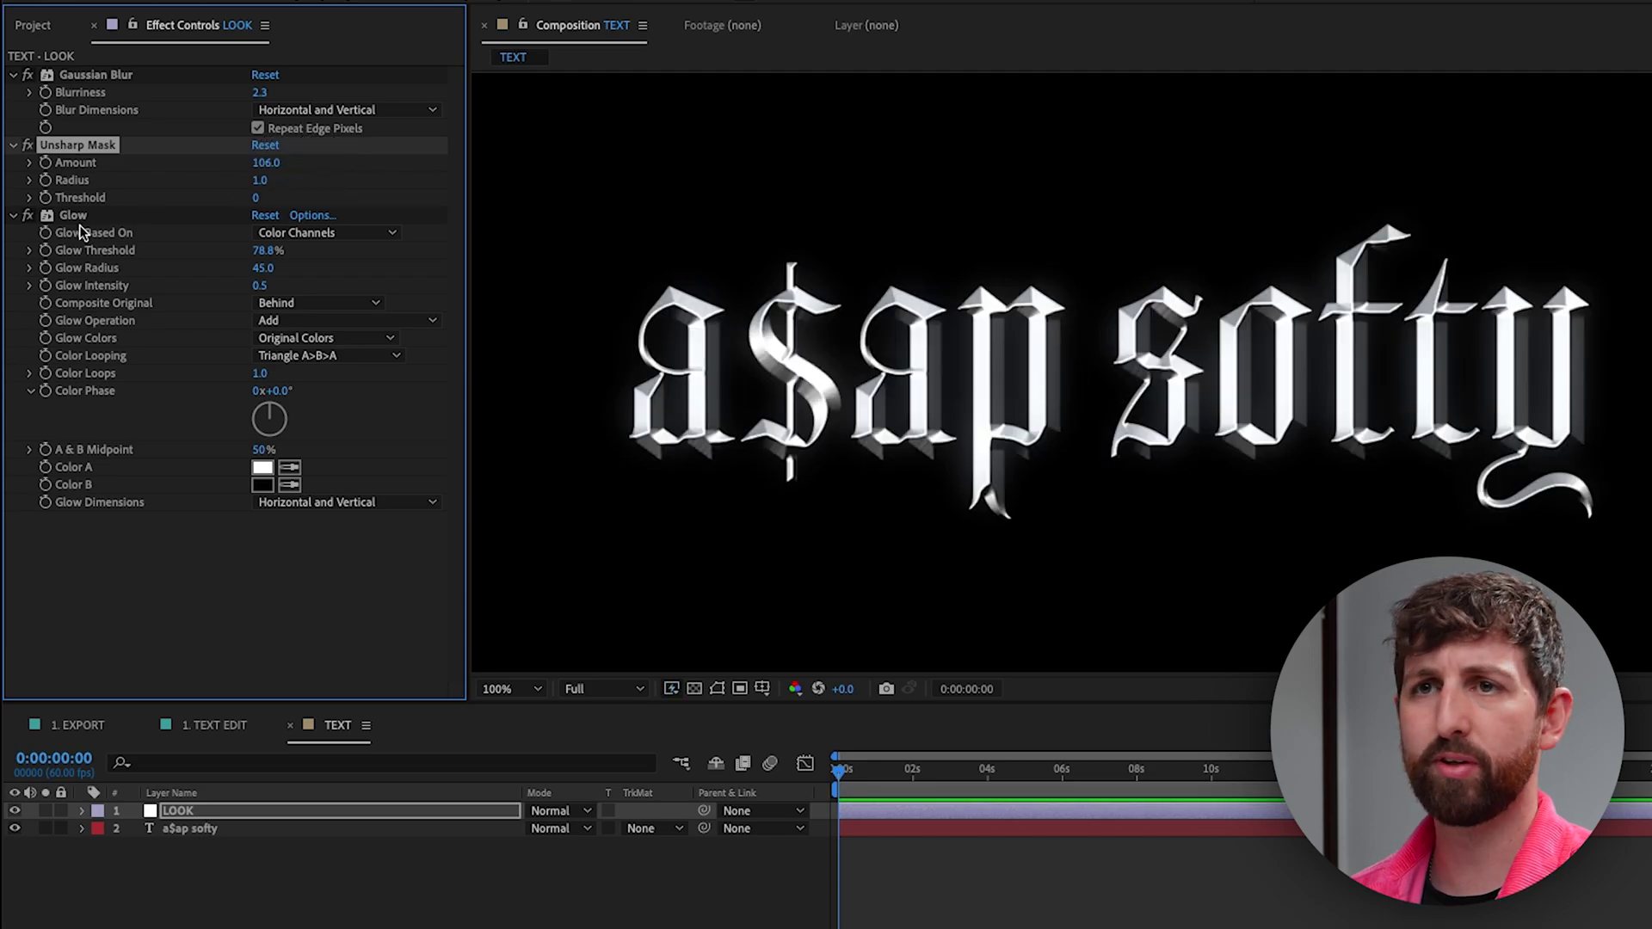
{"action": "left_click", "coordinate": [27, 215]}
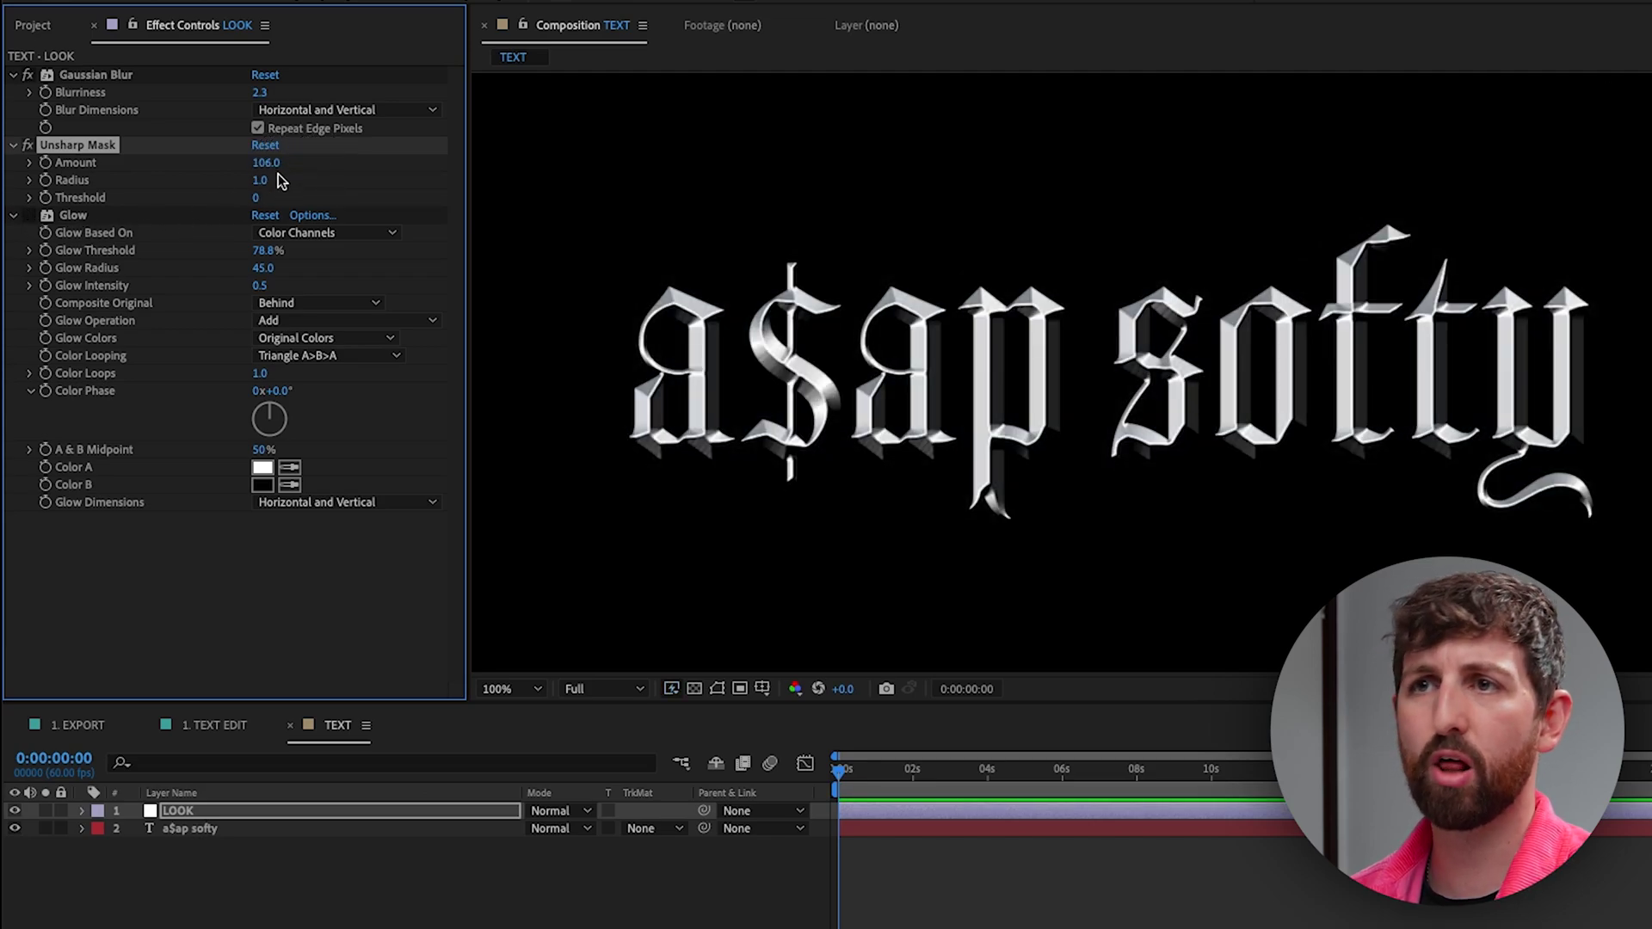
{"action": "left_click_drag", "start_coordinate": [265, 163], "coordinate": [295, 166]}
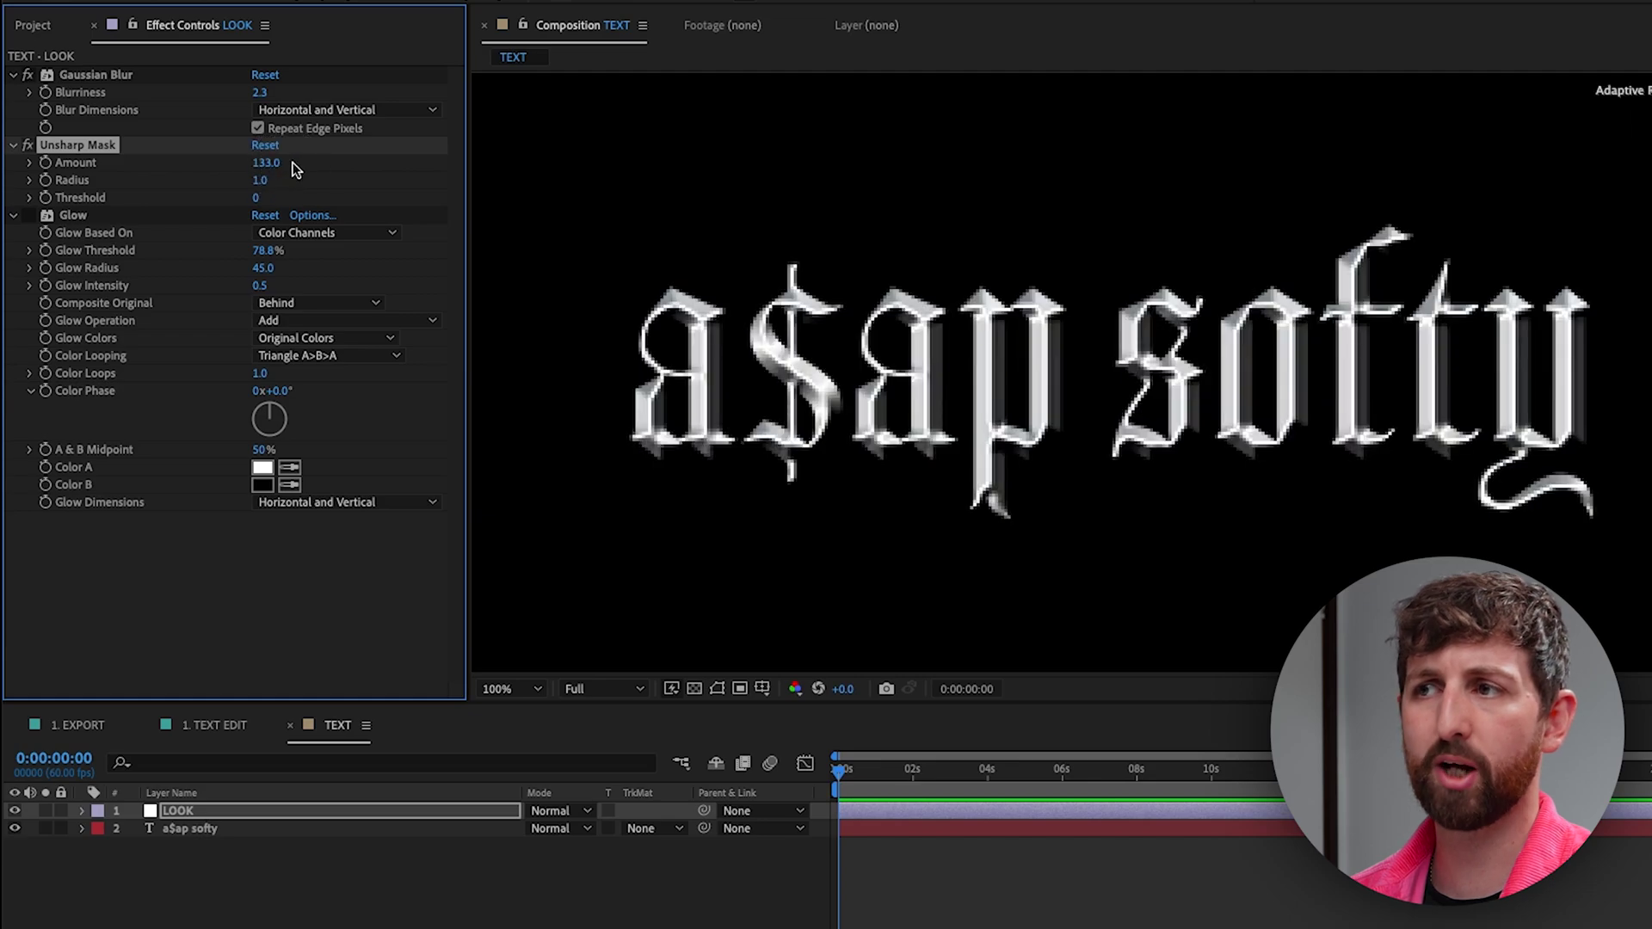
Try an Unsharp Mask amount of 200, and settle on 150
{"action": "left_click", "coordinate": [275, 163]}
{"action": "type", "text": "200"}
{"action": "key", "text": "Return"}
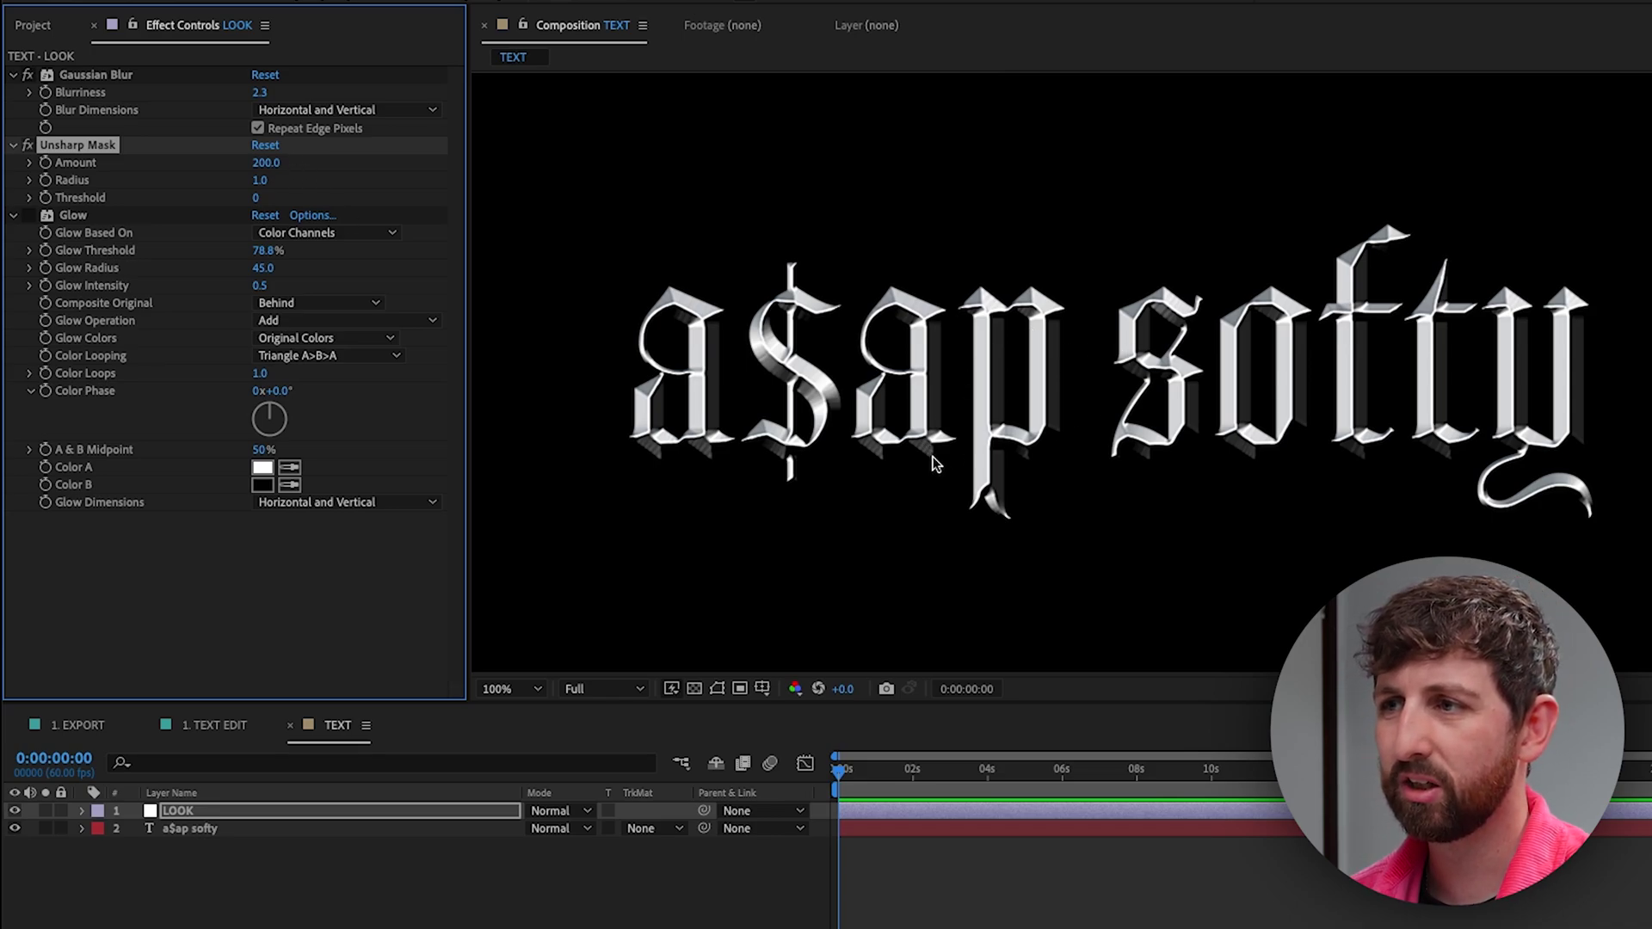
{"action": "left_click", "coordinate": [272, 164]}
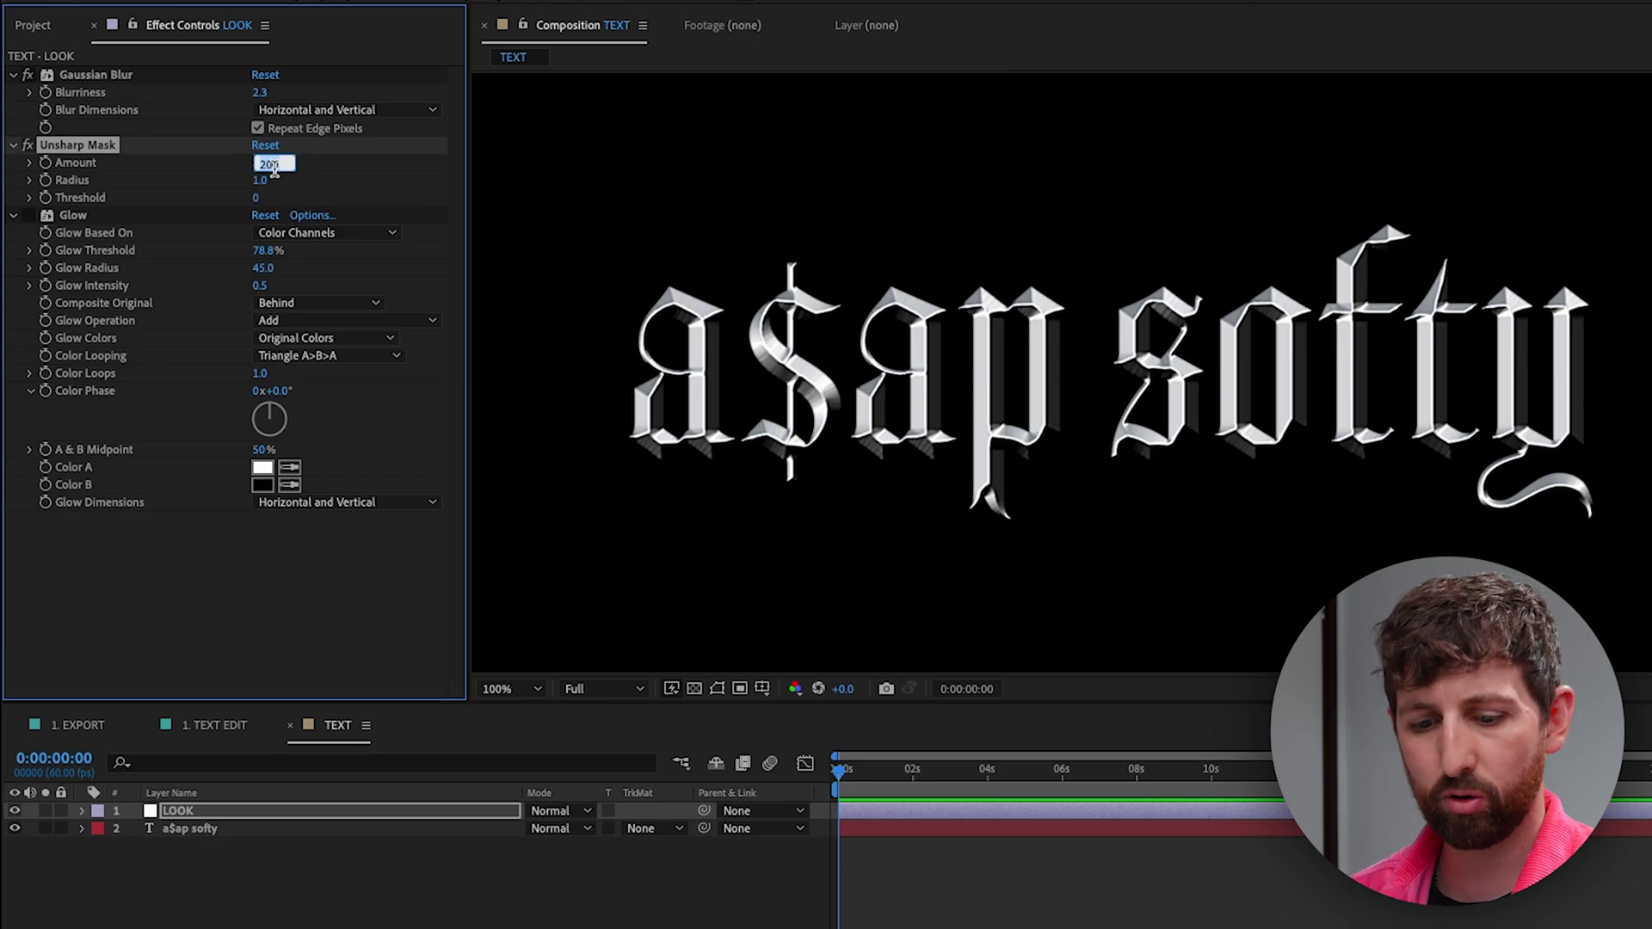
{"action": "type", "text": "150"}
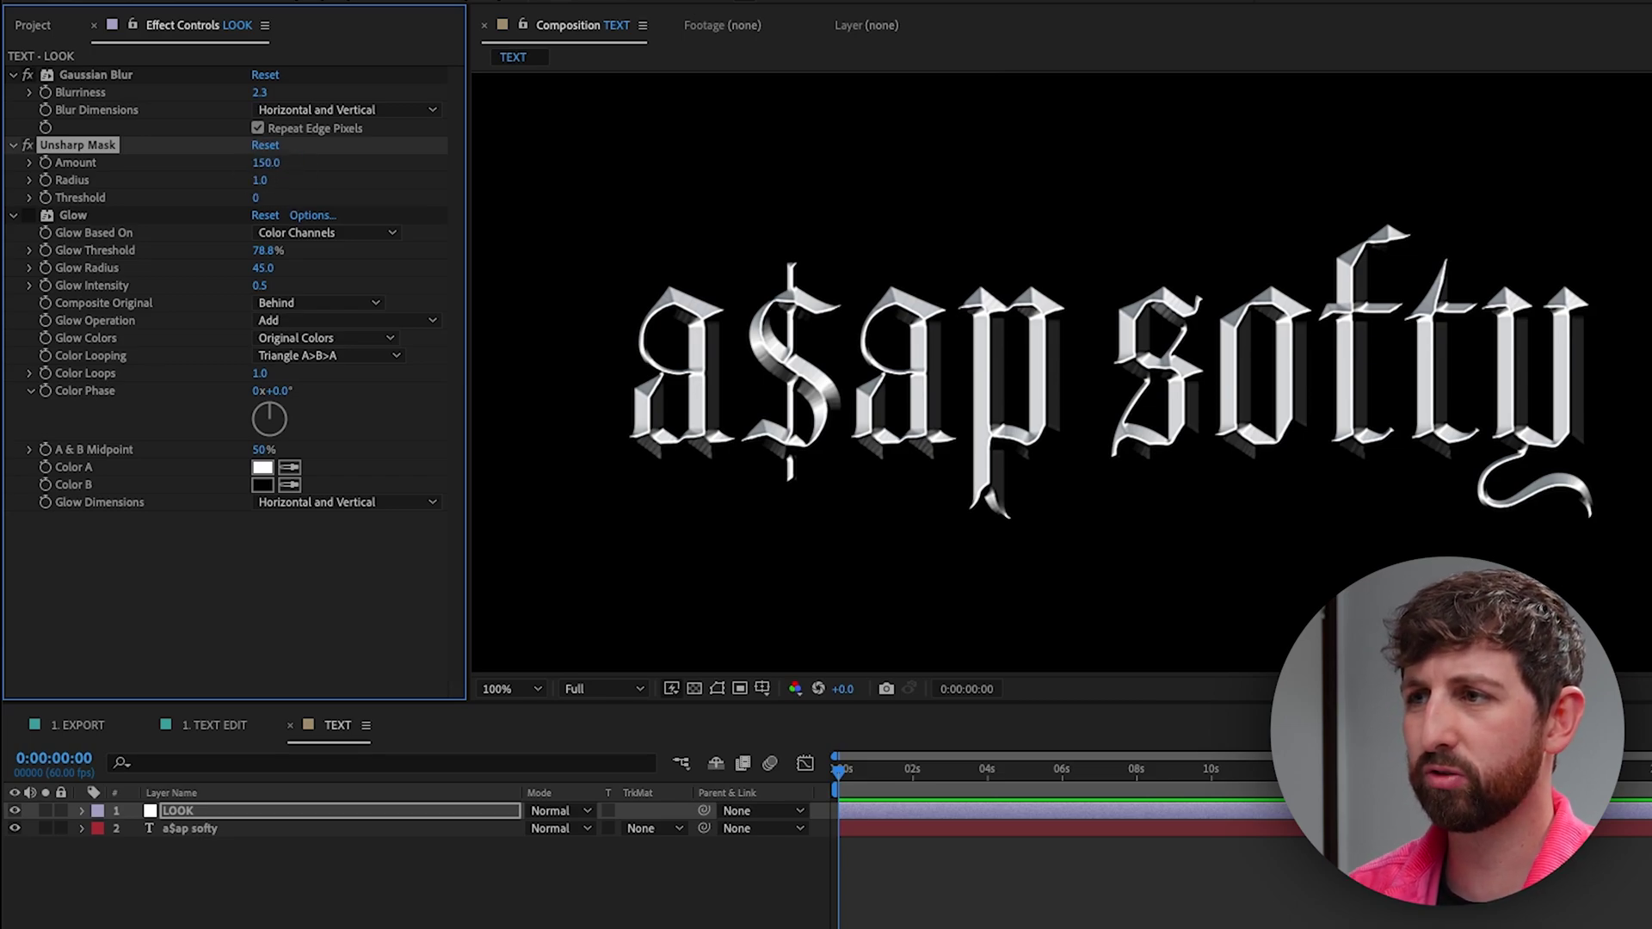
Try Gaussian Blur blurriness values of 1.8, 2 and 1
{"action": "left_click", "coordinate": [264, 92]}
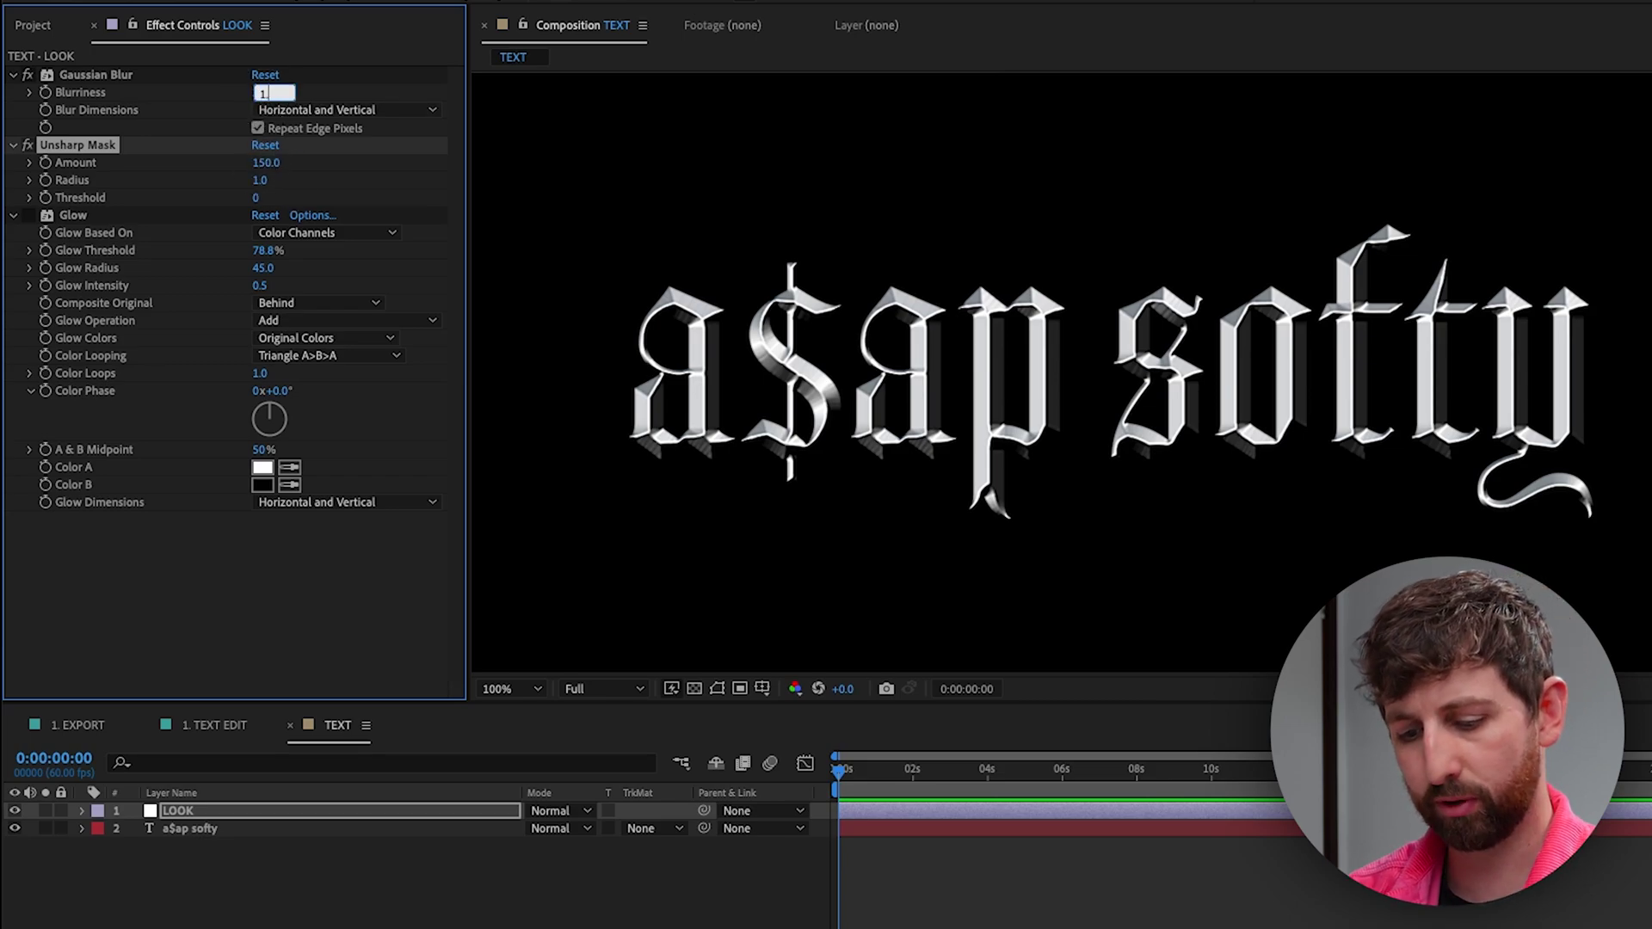
{"action": "type", "text": "1.8"}
{"action": "key", "text": "Return"}
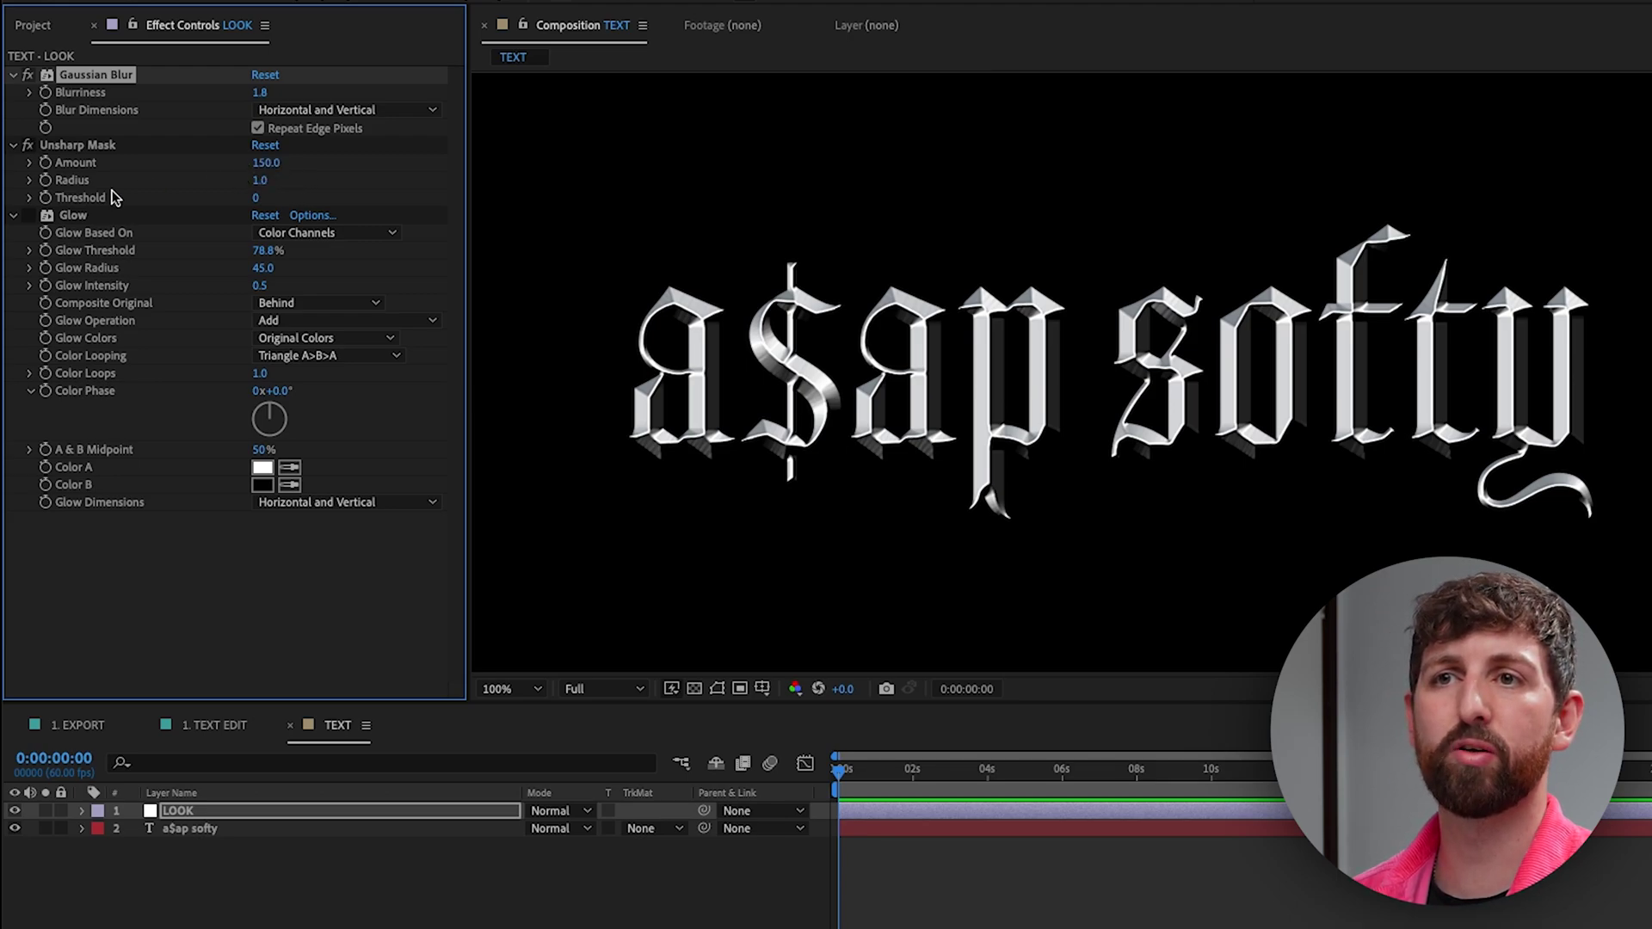
{"action": "left_click", "coordinate": [258, 93]}
{"action": "type", "text": "2"}
{"action": "left_click", "coordinate": [213, 564]}
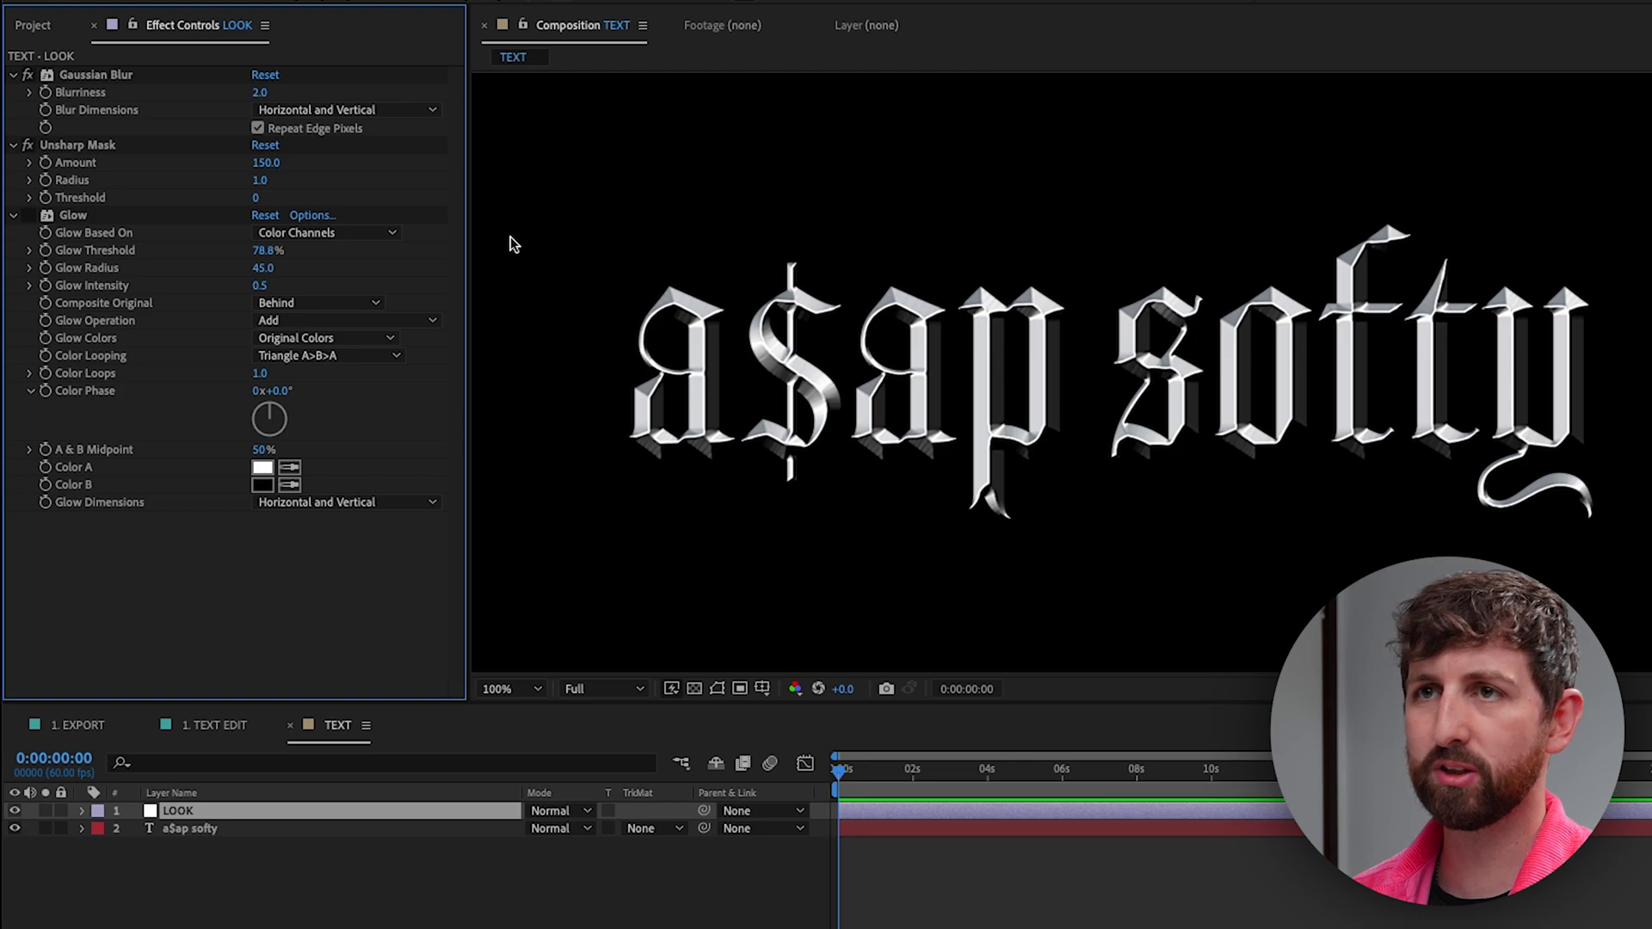
{"action": "left_click", "coordinate": [259, 92]}
{"action": "type", "text": "1"}
{"action": "left_click", "coordinate": [331, 568]}
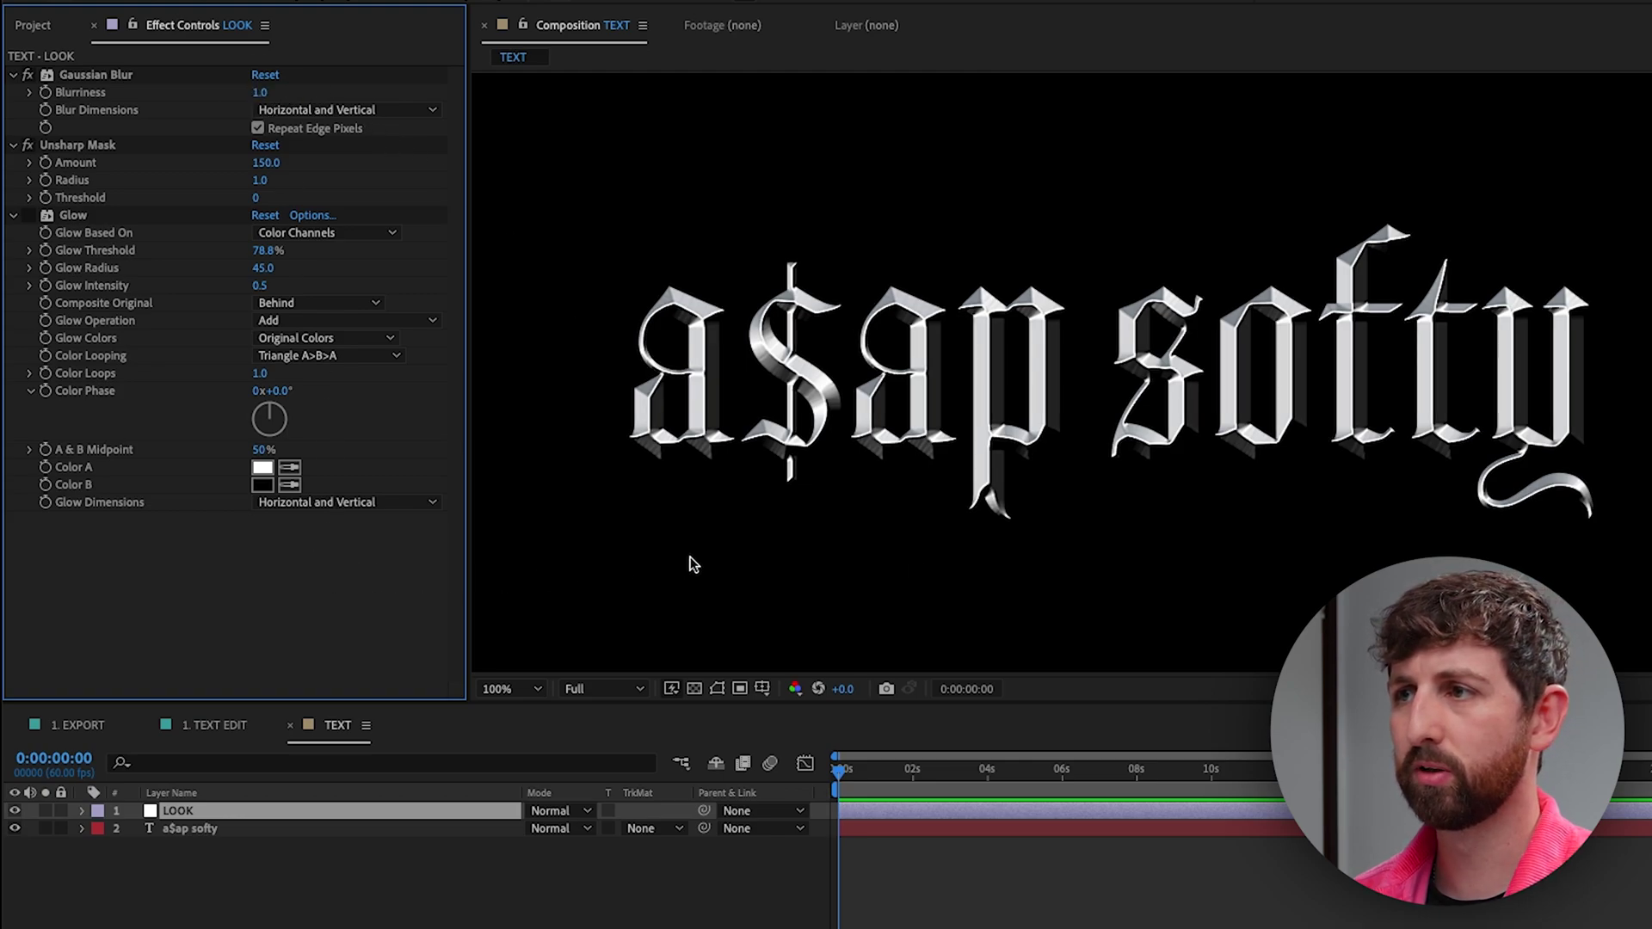
Set the Gaussian Blur blurriness to 1.5 and turn the Glow effect back on
{"action": "left_click", "coordinate": [262, 92]}
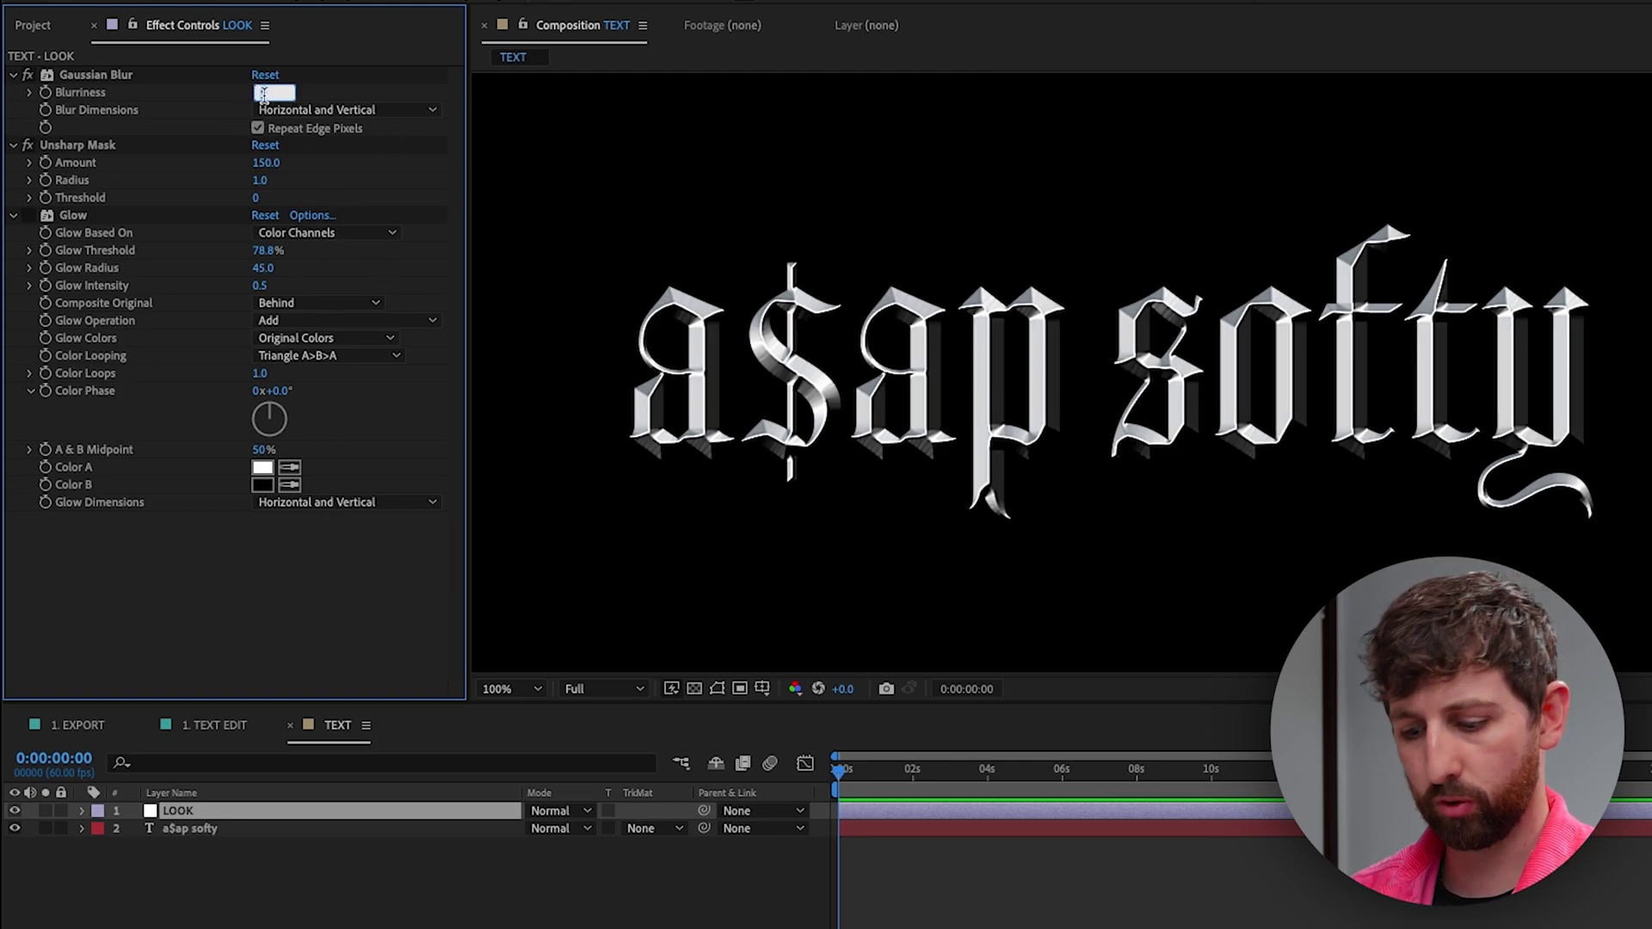
{"action": "type", "text": "1.5"}
{"action": "key", "text": "Return"}
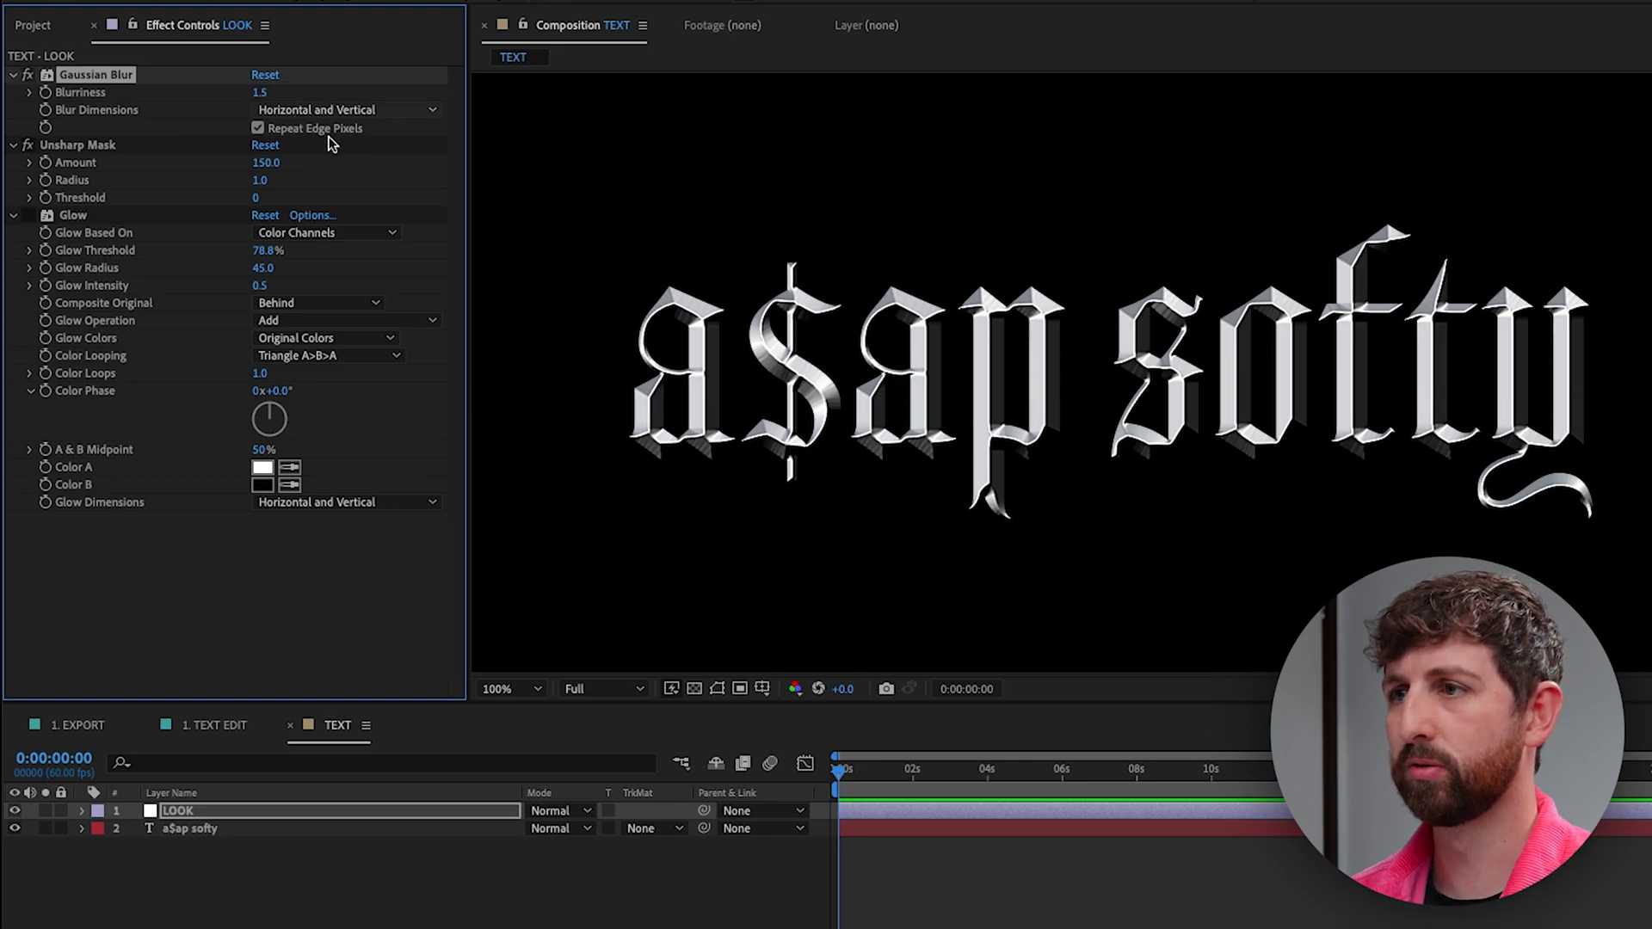
{"action": "left_click", "coordinate": [28, 215]}
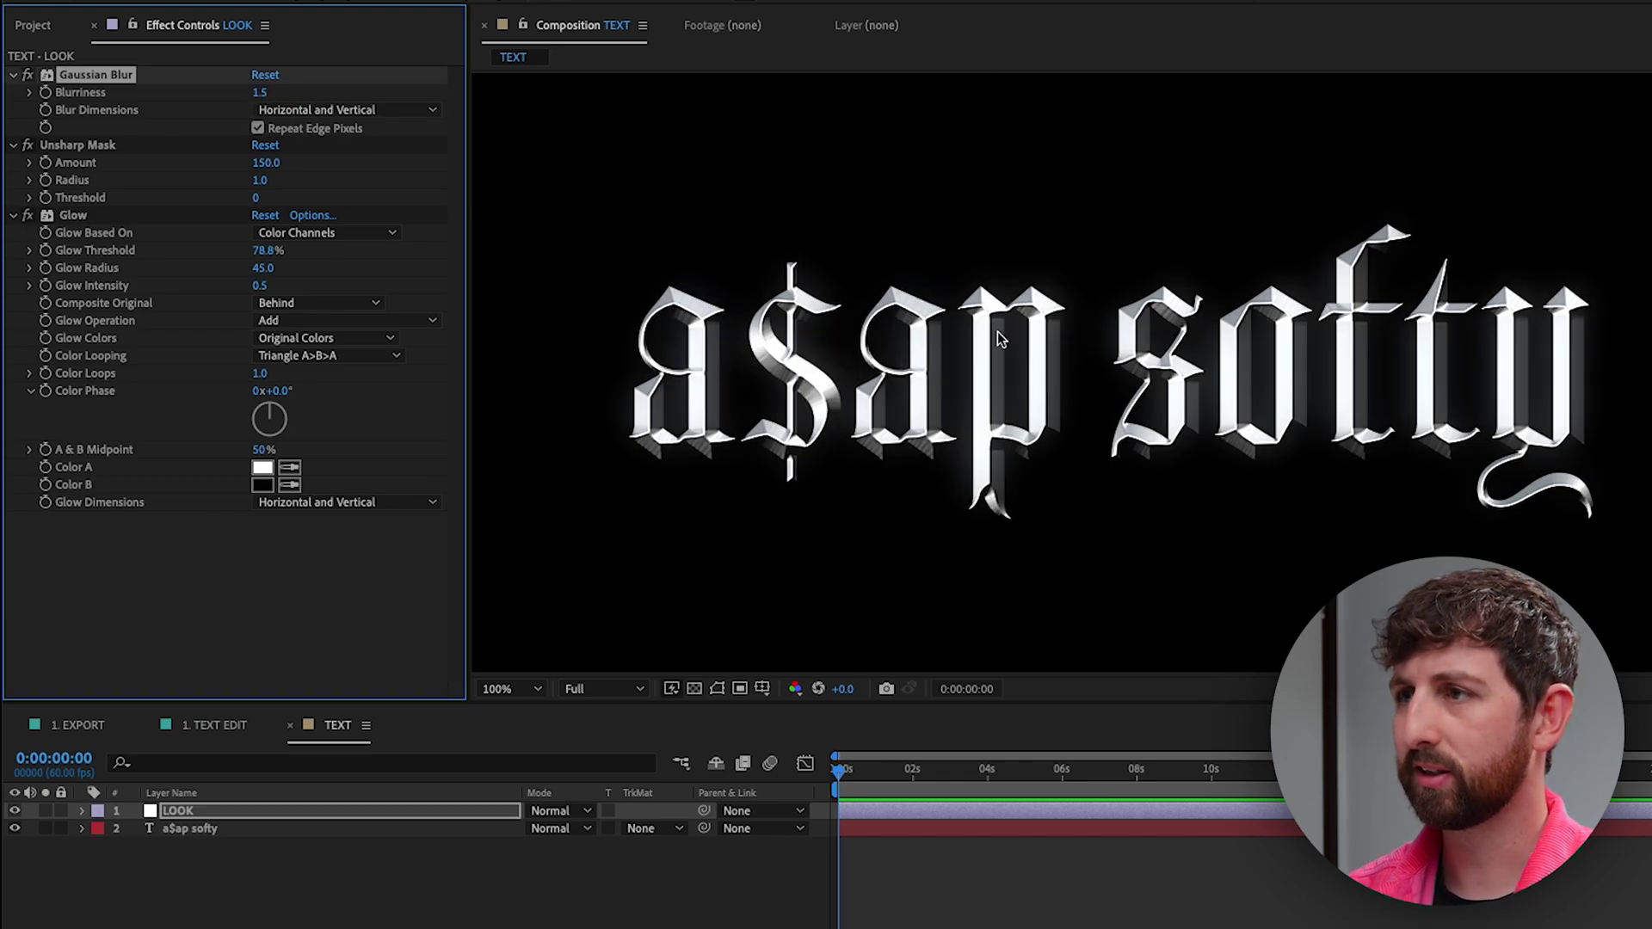
{"action": "left_click", "coordinate": [375, 0]}
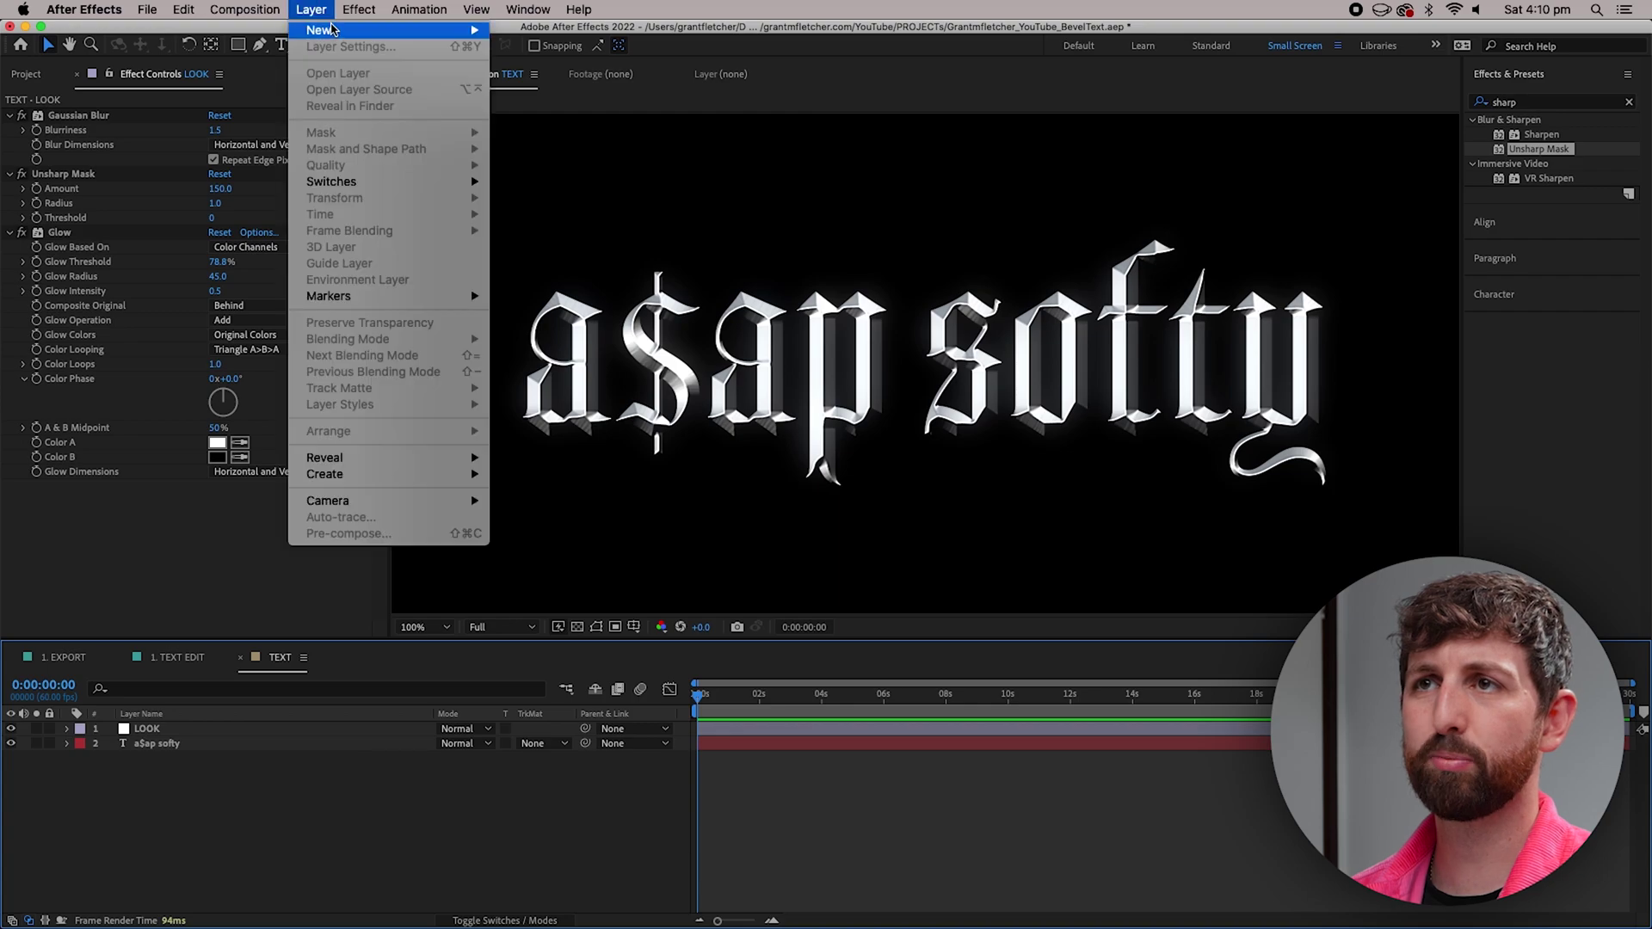
{"action": "mouse_move", "coordinate": [383, 0]}
{"action": "left_click", "coordinate": [553, 52]}
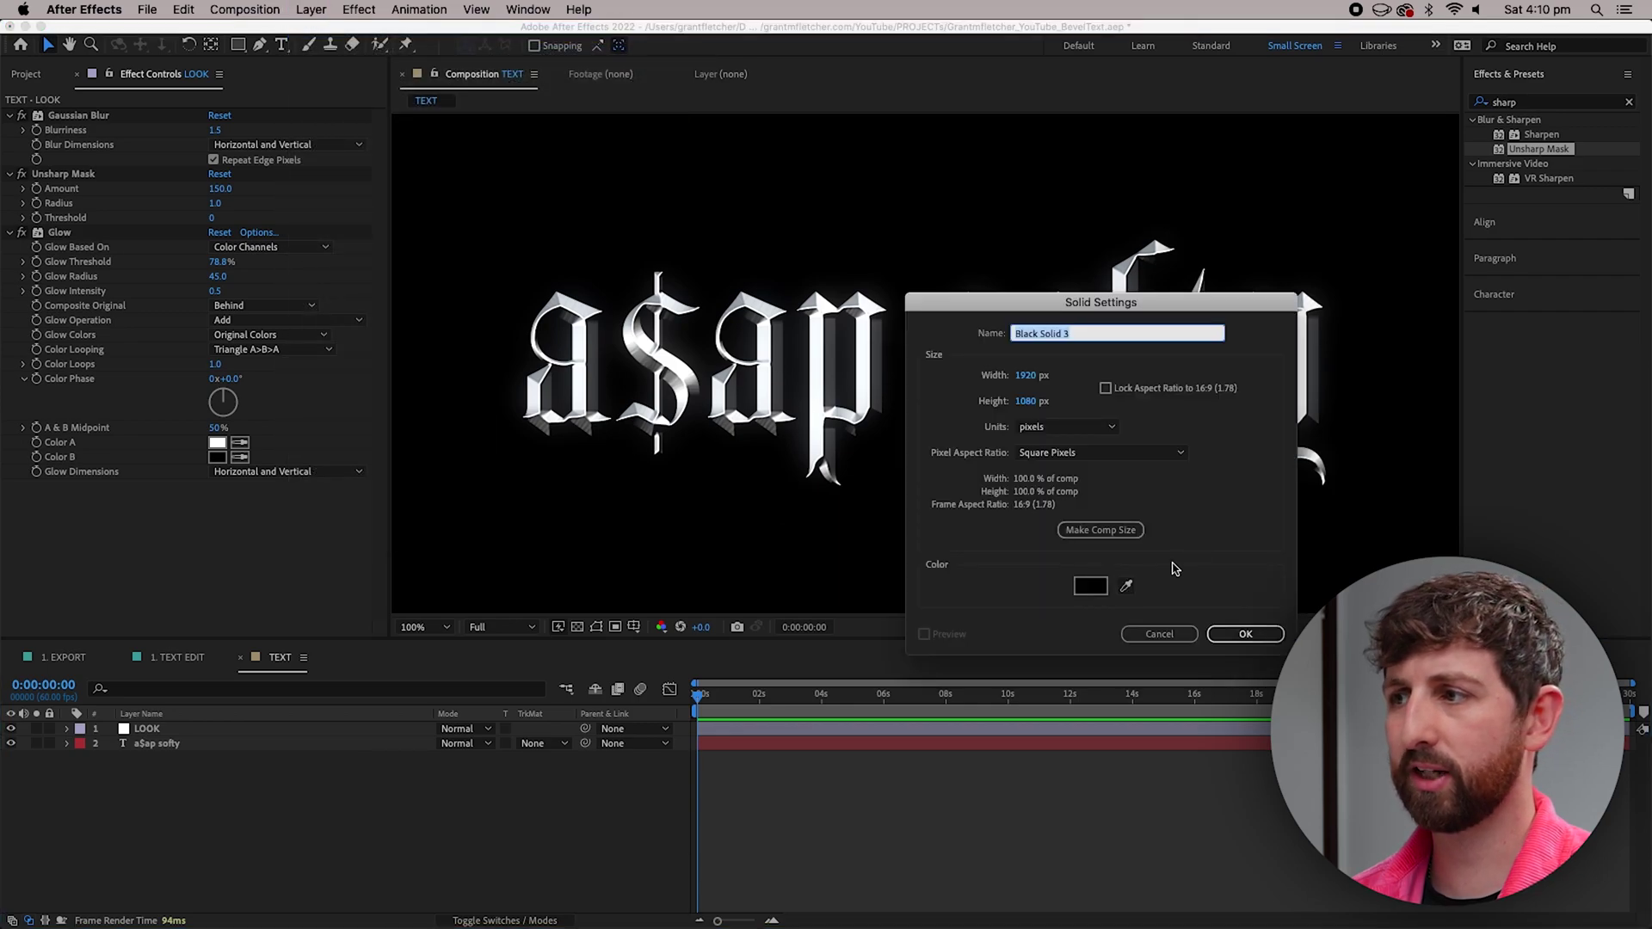
{"action": "left_click", "coordinate": [1157, 634]}
Check the text against the transparency grid, and return to the plain black background
{"action": "left_click", "coordinate": [577, 627]}
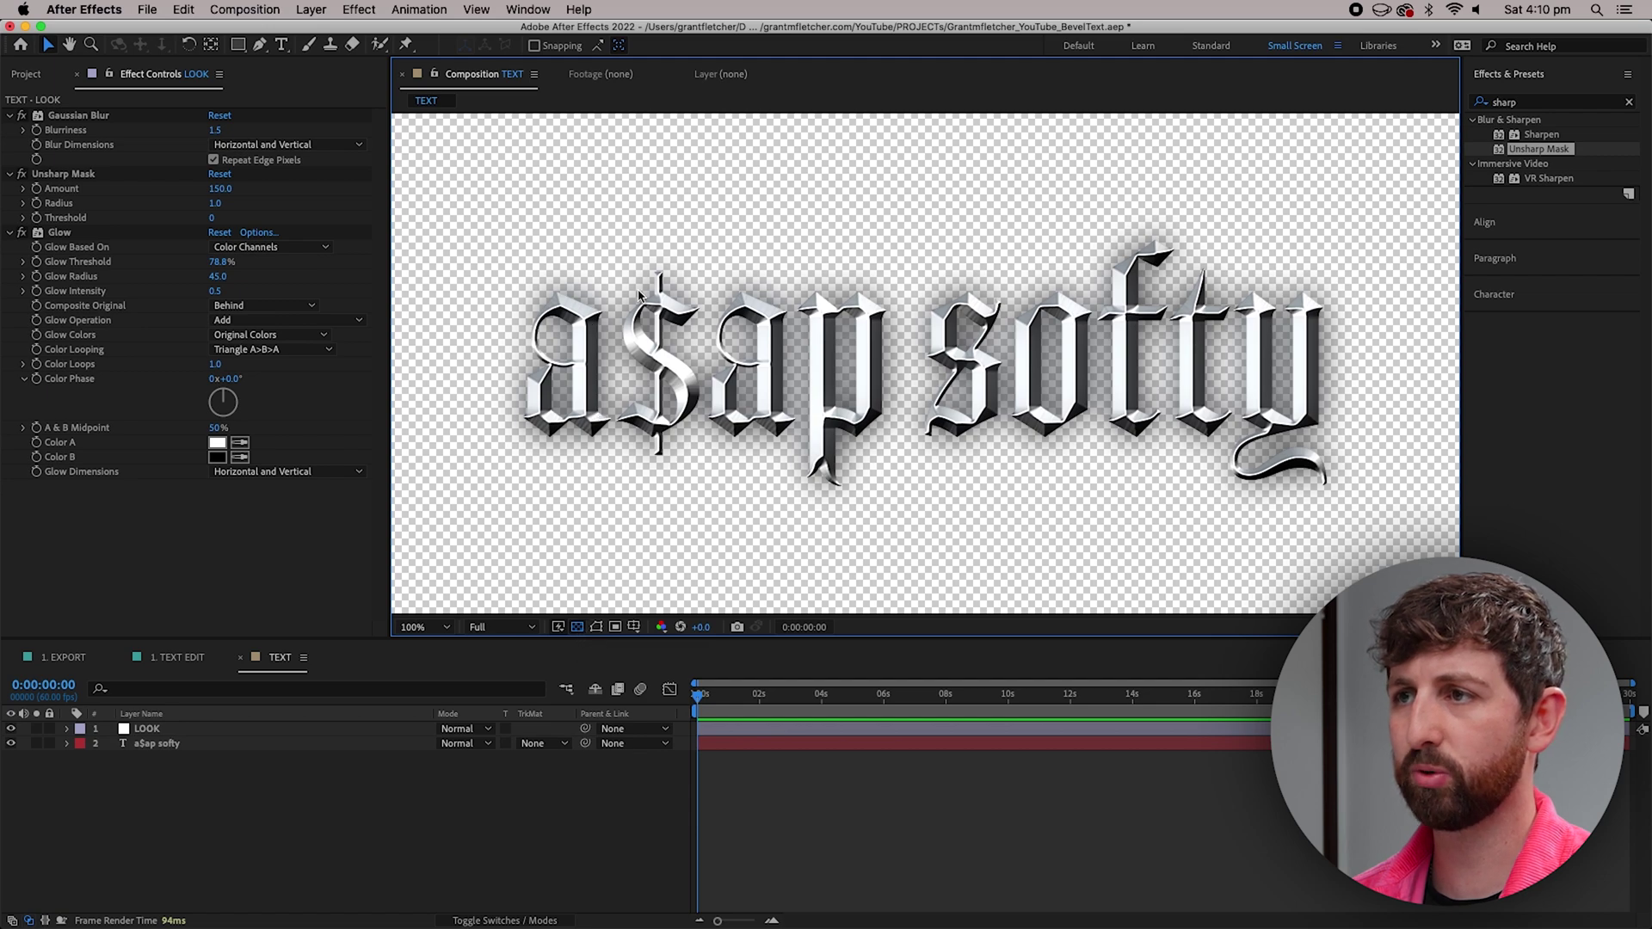
{"action": "left_click", "coordinate": [577, 627]}
{"action": "left_click", "coordinate": [578, 626]}
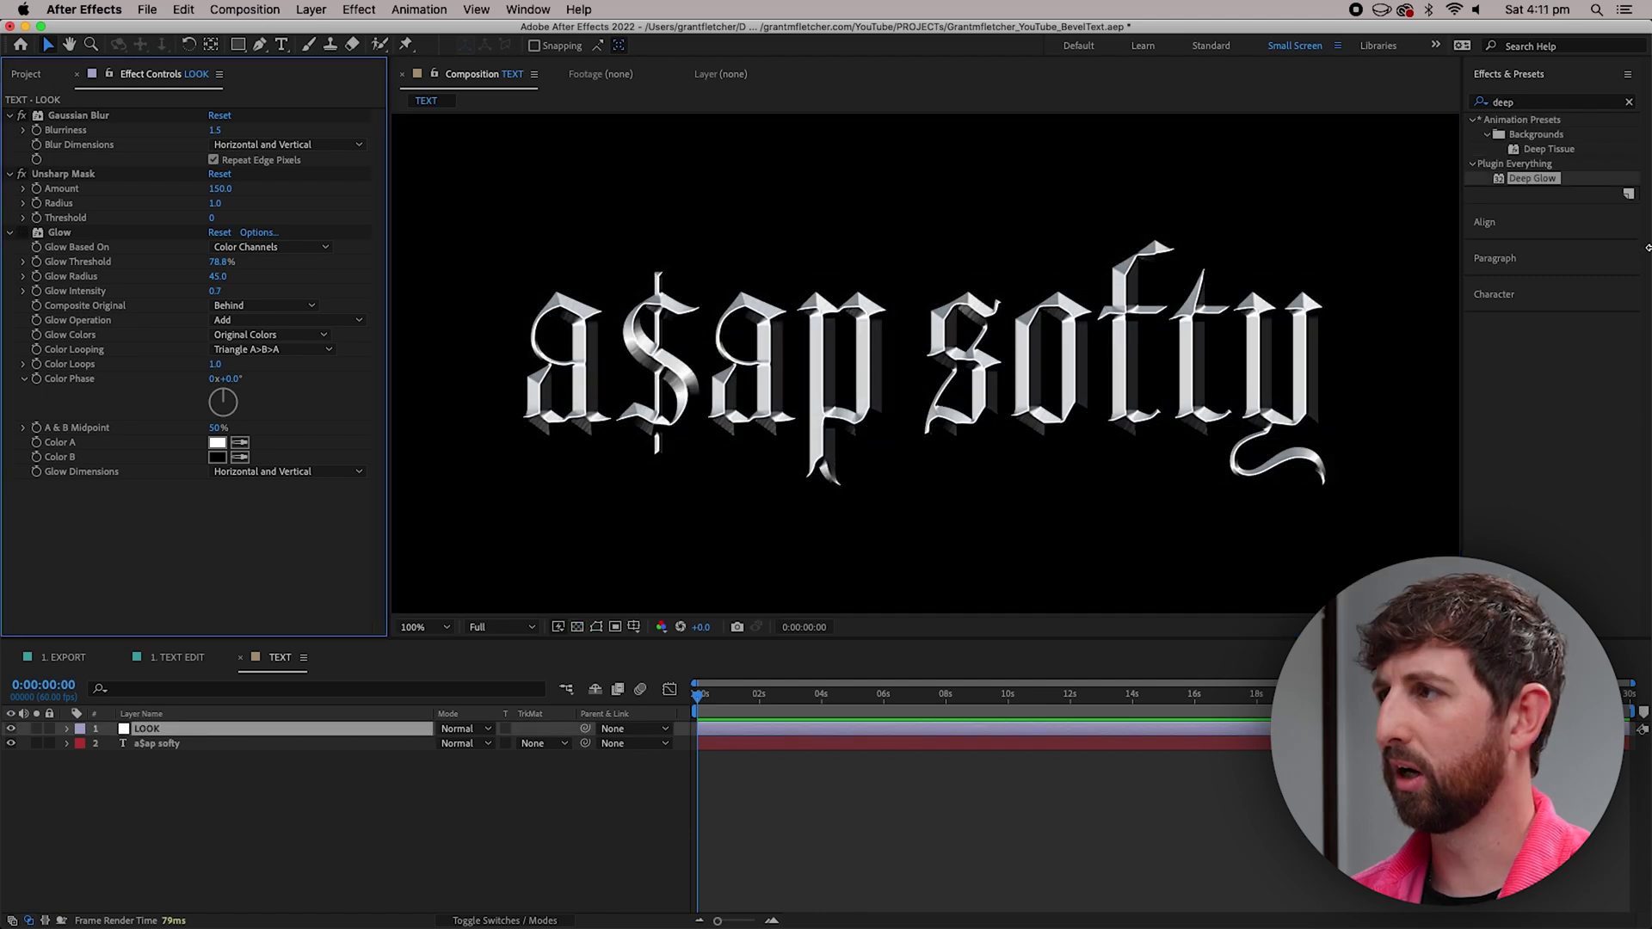
Apply the Deep Glow effect to the LOOK layer and set its input threshold to 80%
{"action": "left_click_drag", "start_coordinate": [1553, 180], "coordinate": [239, 482]}
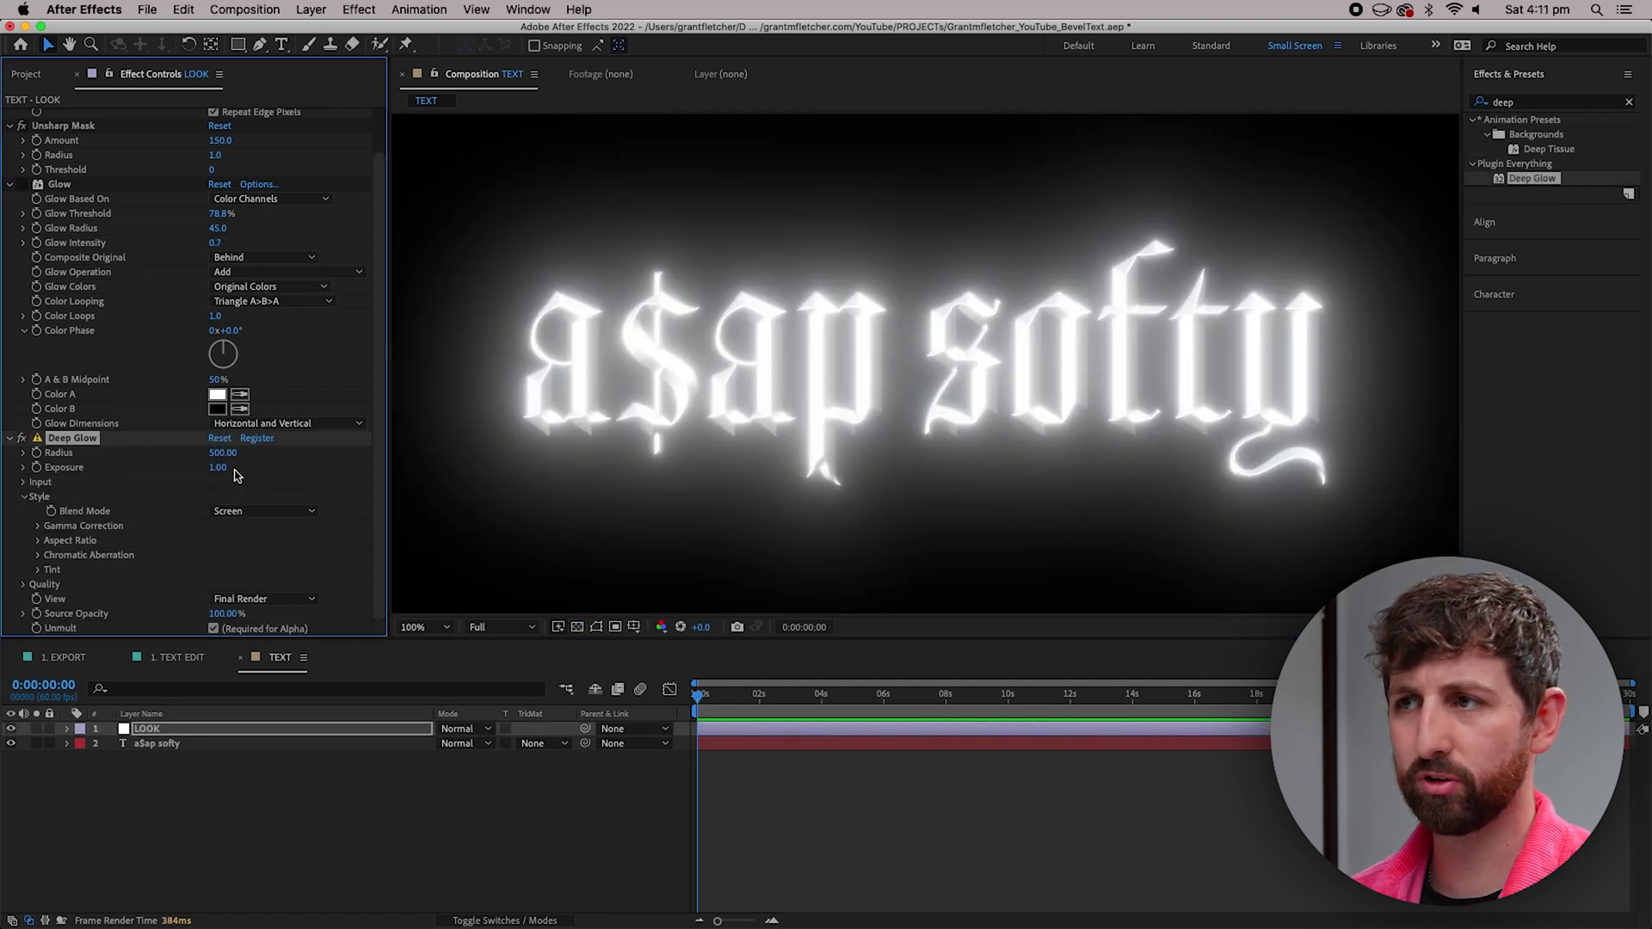
{"action": "left_click", "coordinate": [24, 483]}
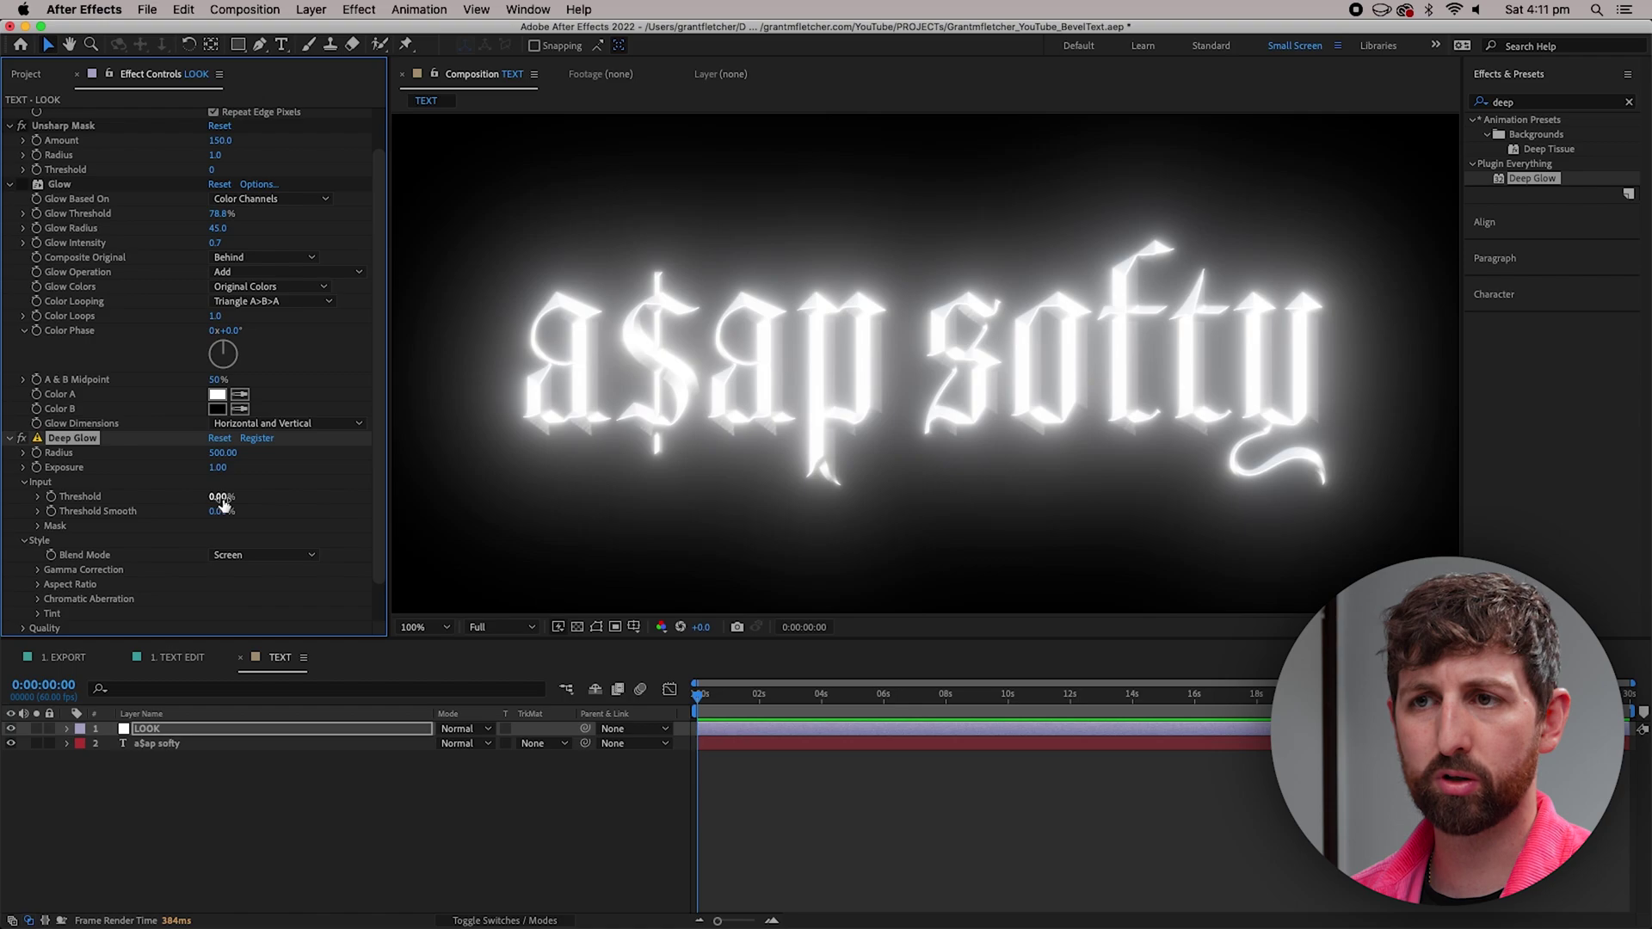
{"action": "left_click", "coordinate": [221, 497]}
{"action": "type", "text": "80"}
{"action": "key", "text": "Return"}
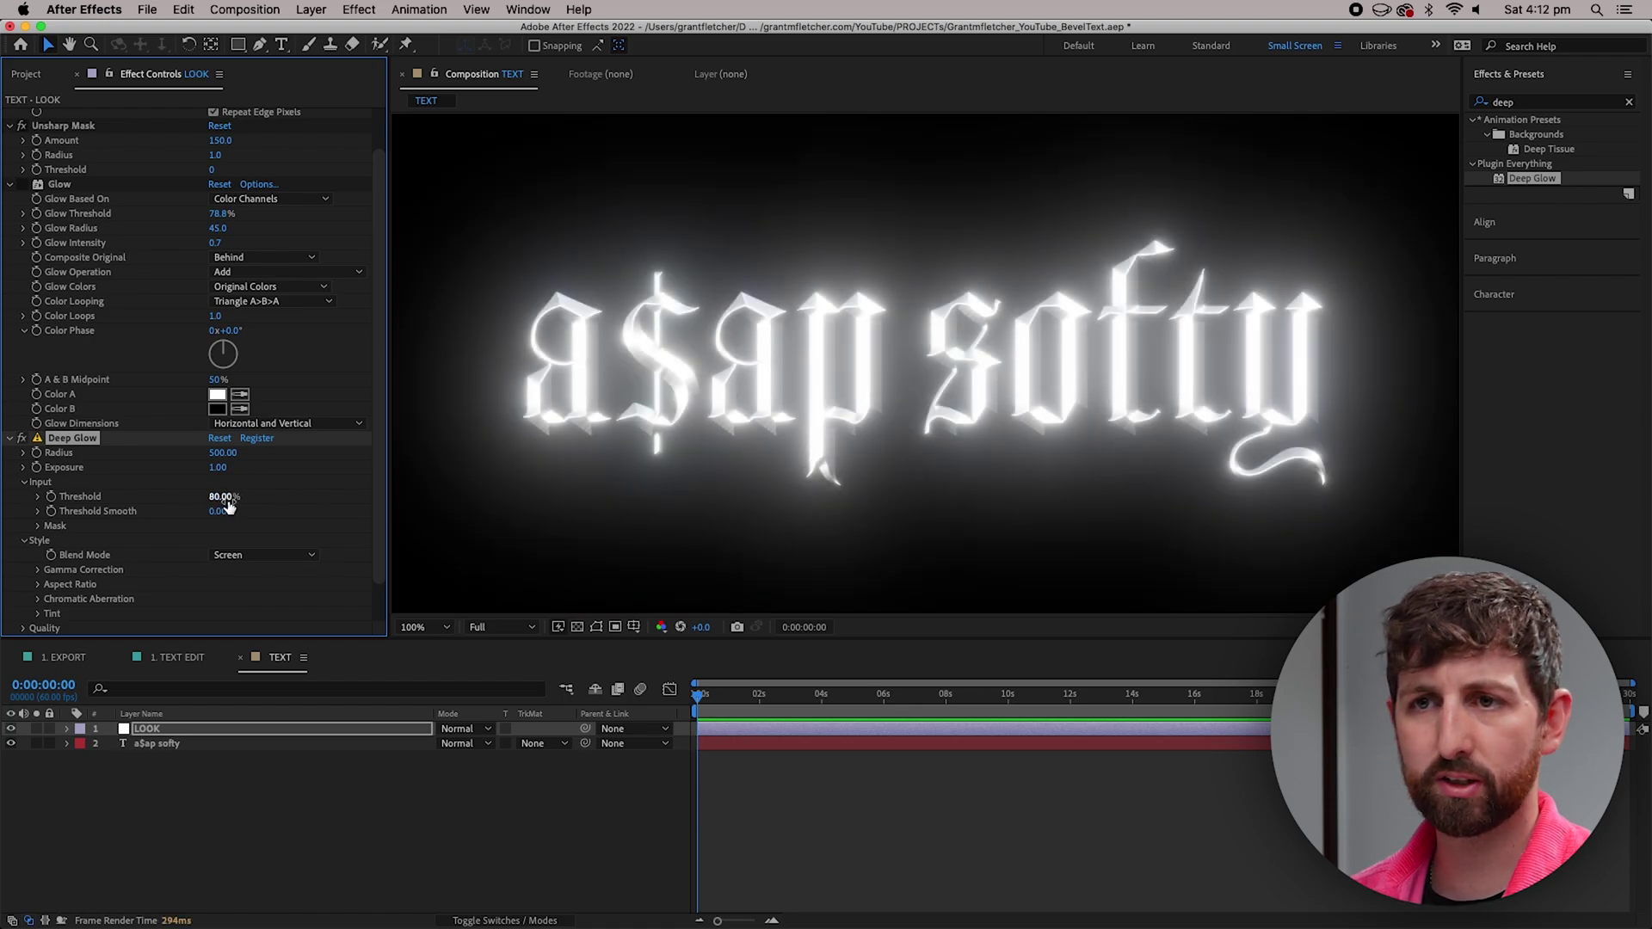
Set the Deep Glow radius to 300 and its exposure to 0.5
{"action": "left_click", "coordinate": [226, 455]}
{"action": "key", "text": "Return"}
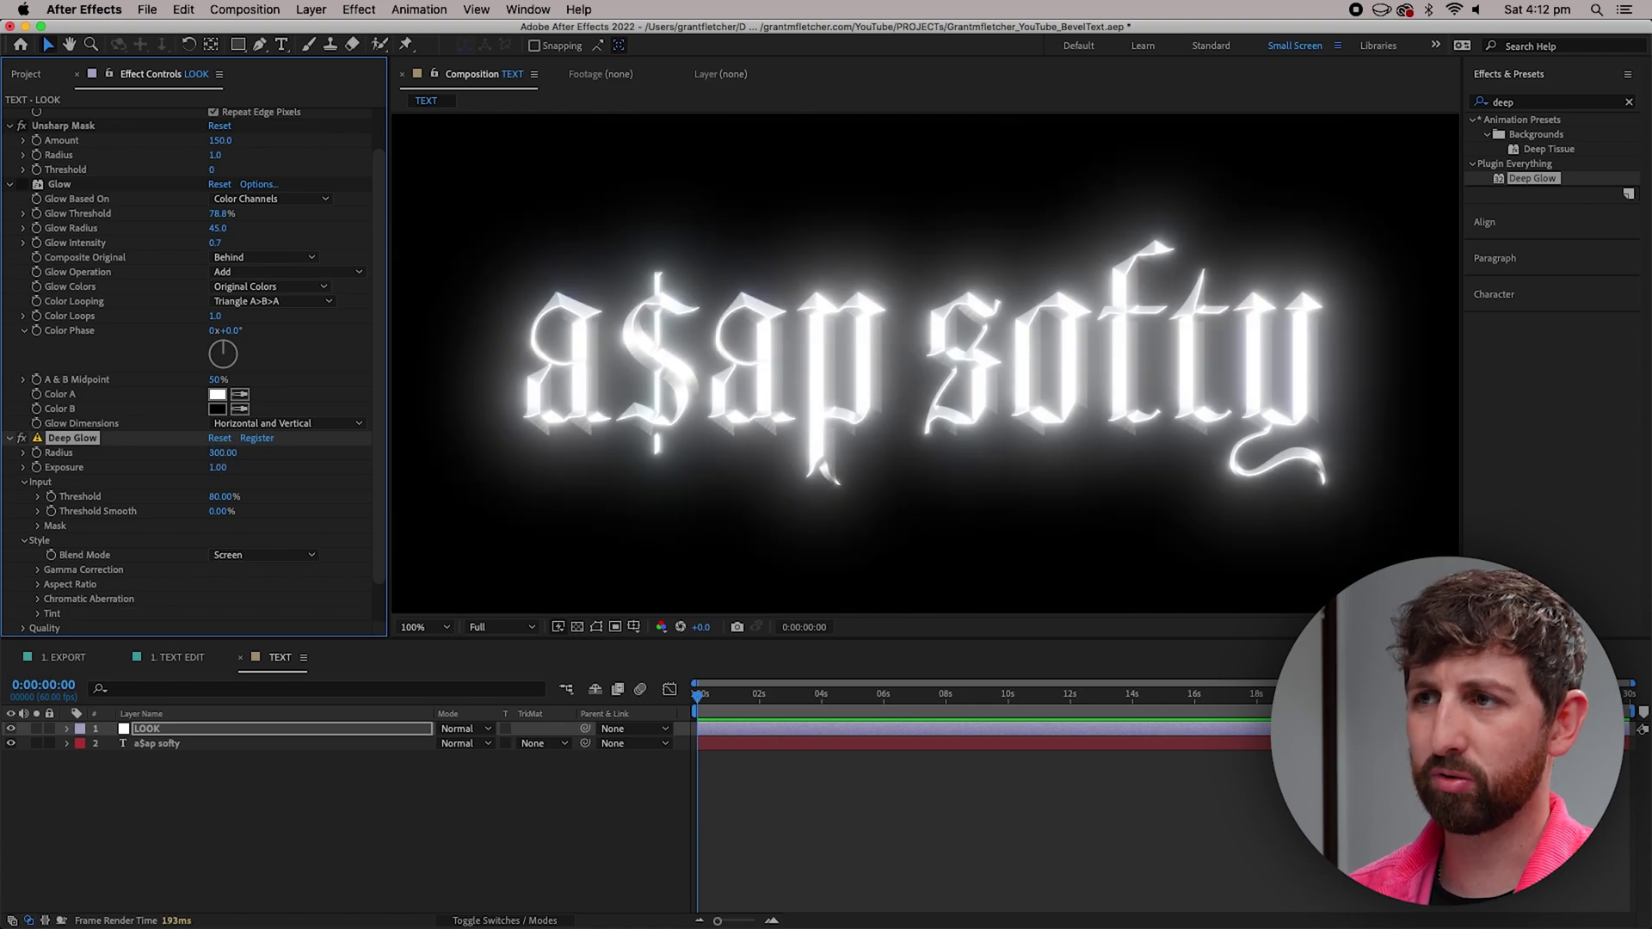
{"action": "left_click", "coordinate": [225, 469]}
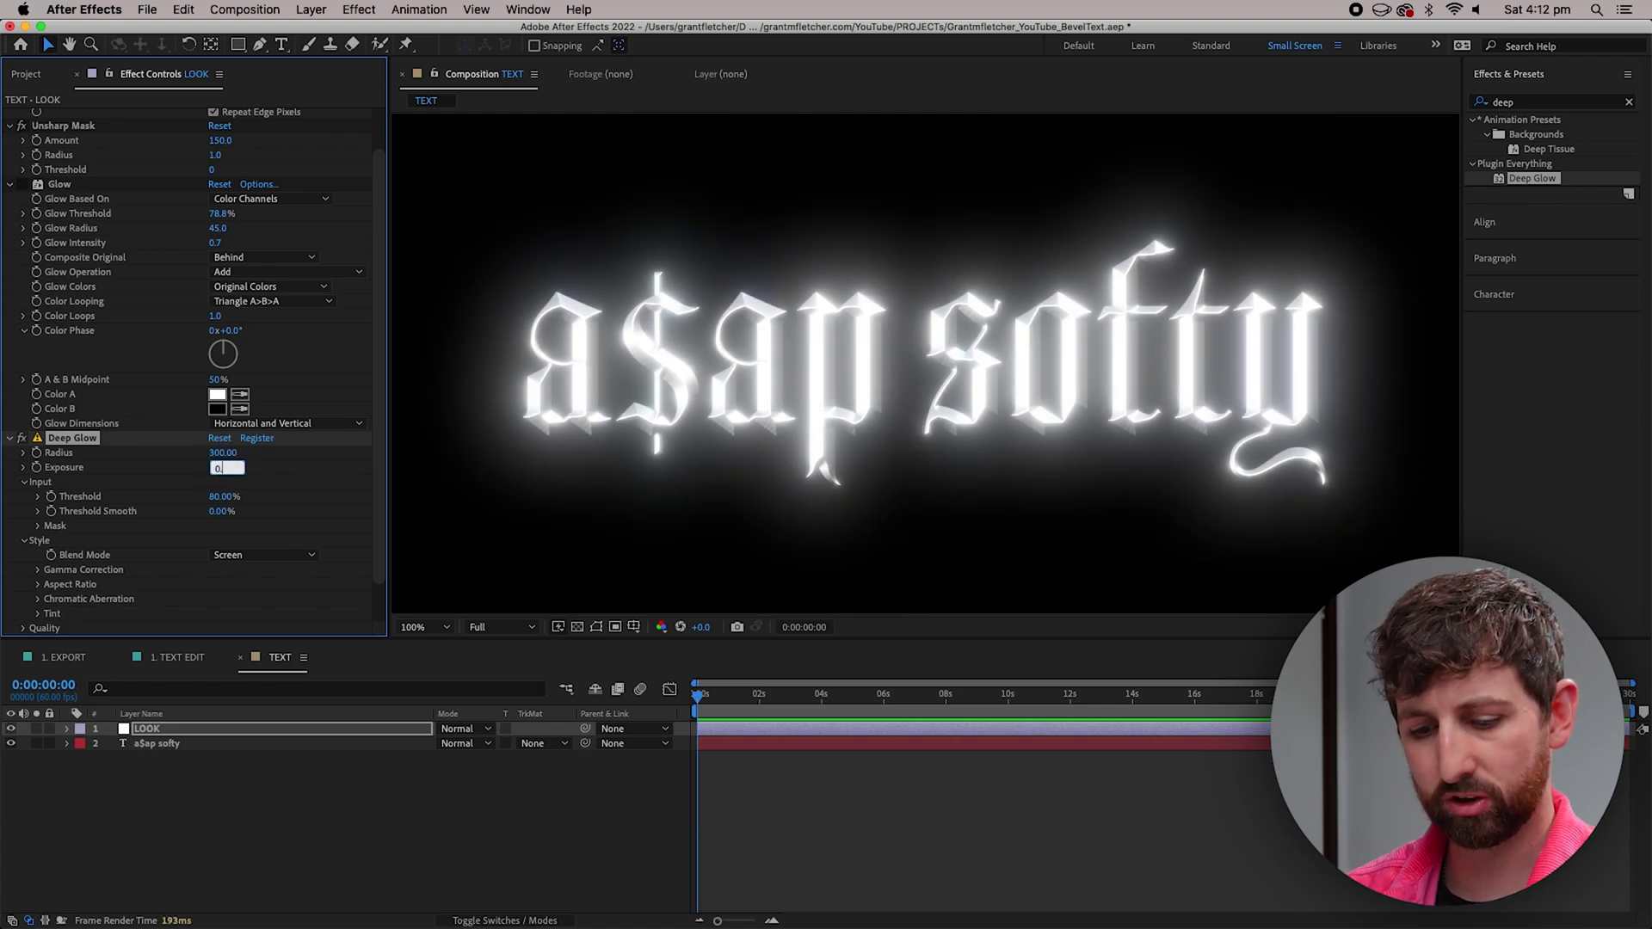
{"action": "type", "text": "0.5"}
{"action": "key", "text": "Return"}
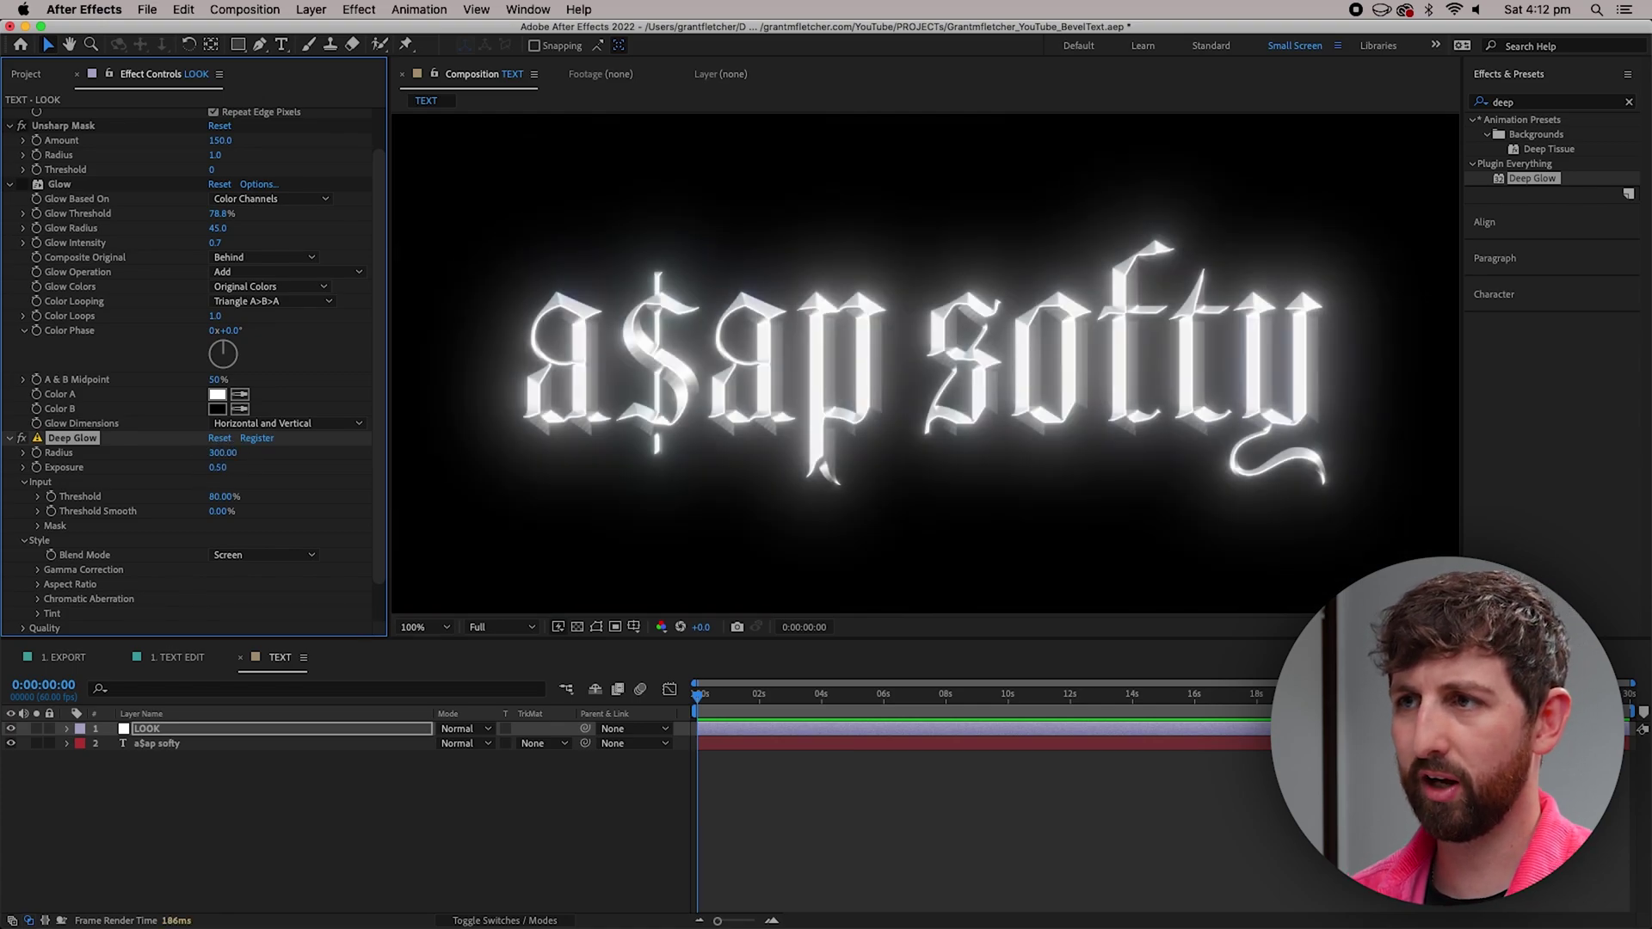
Try a Deep Glow input threshold of 90%, and settle on 95%
{"action": "left_click", "coordinate": [222, 496]}
{"action": "type", "text": "90"}
{"action": "key", "text": "Return"}
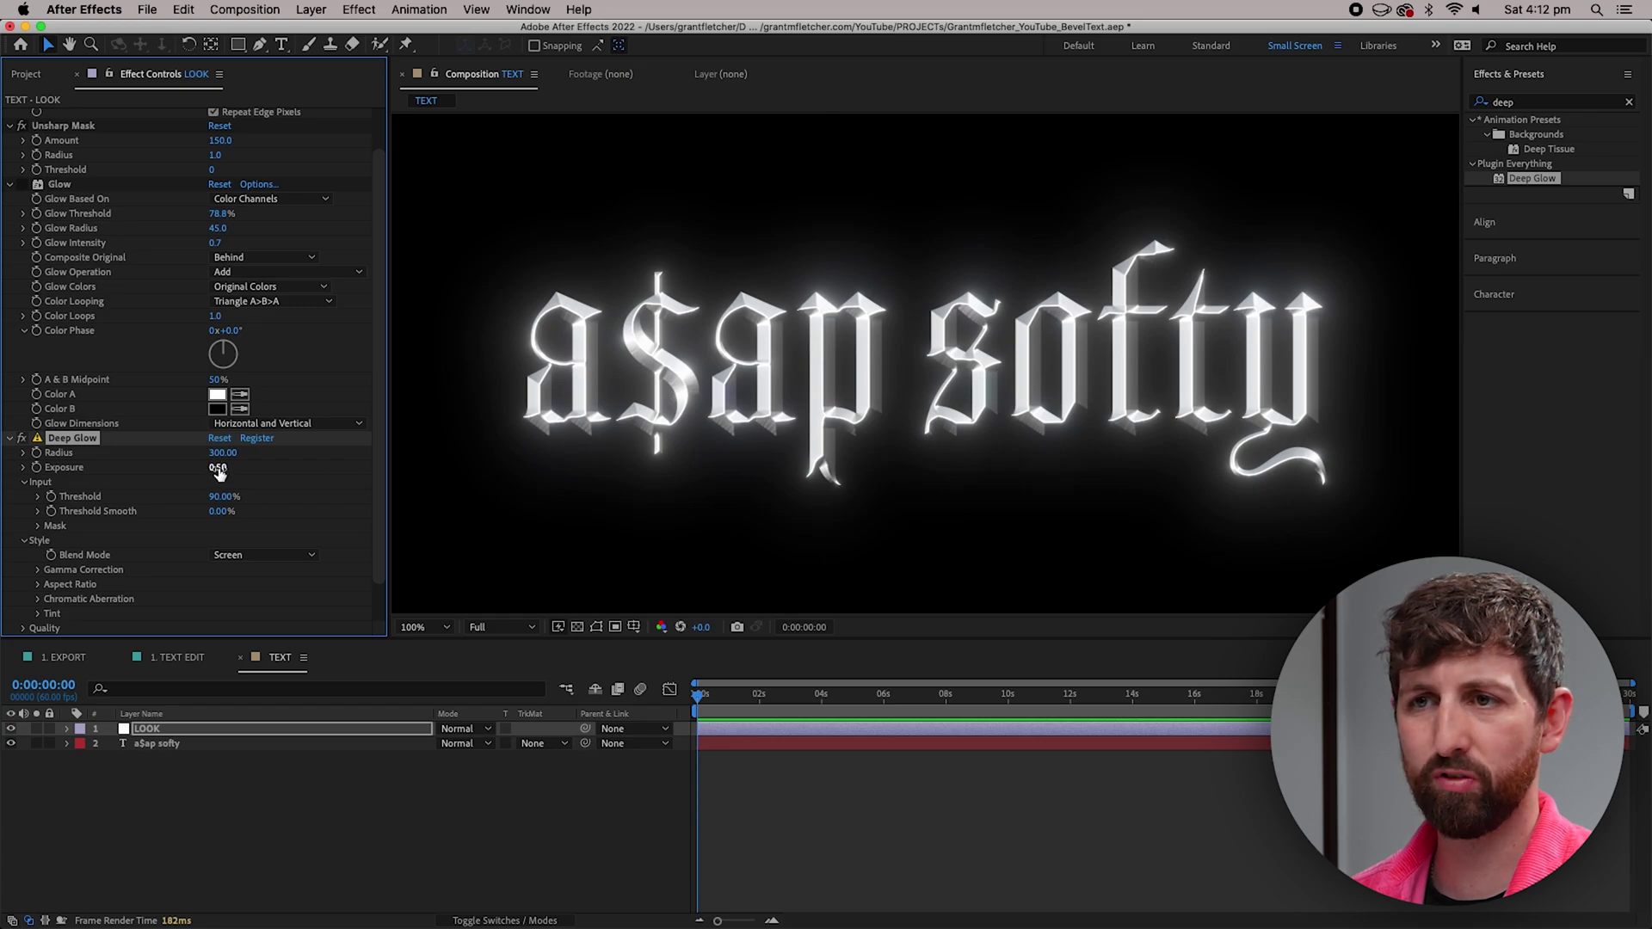
{"action": "left_click", "coordinate": [223, 496]}
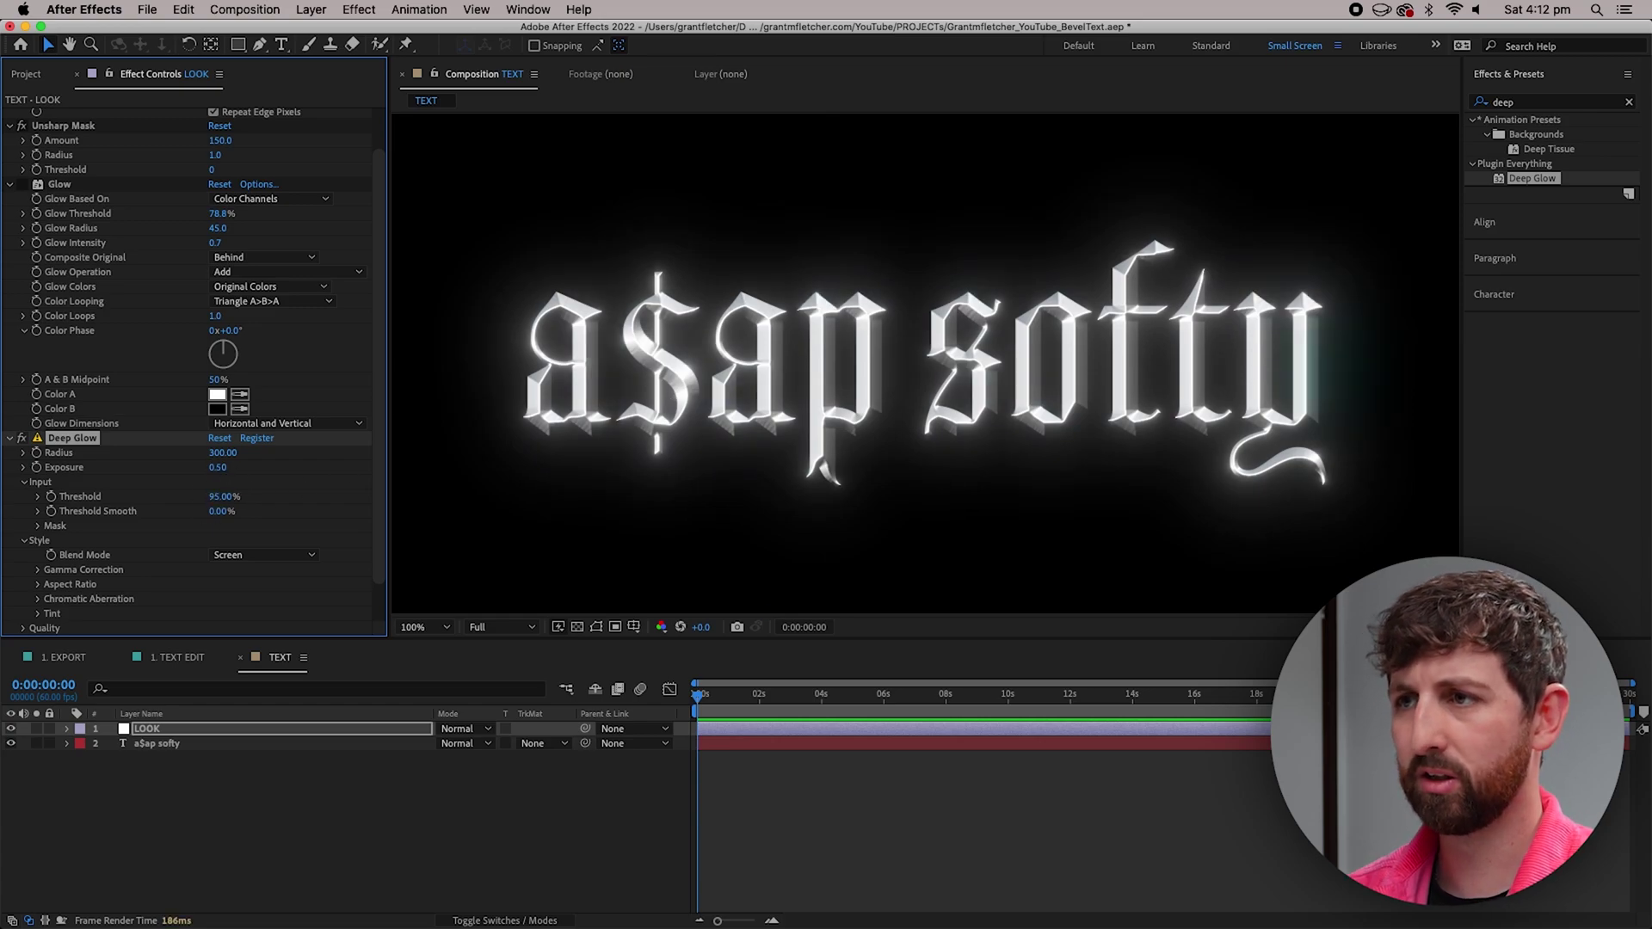
Find the Noise effect and apply it to the LOOK layer after Deep Glow
{"action": "left_click", "coordinate": [1540, 104]}
{"action": "type", "text": "noise"}
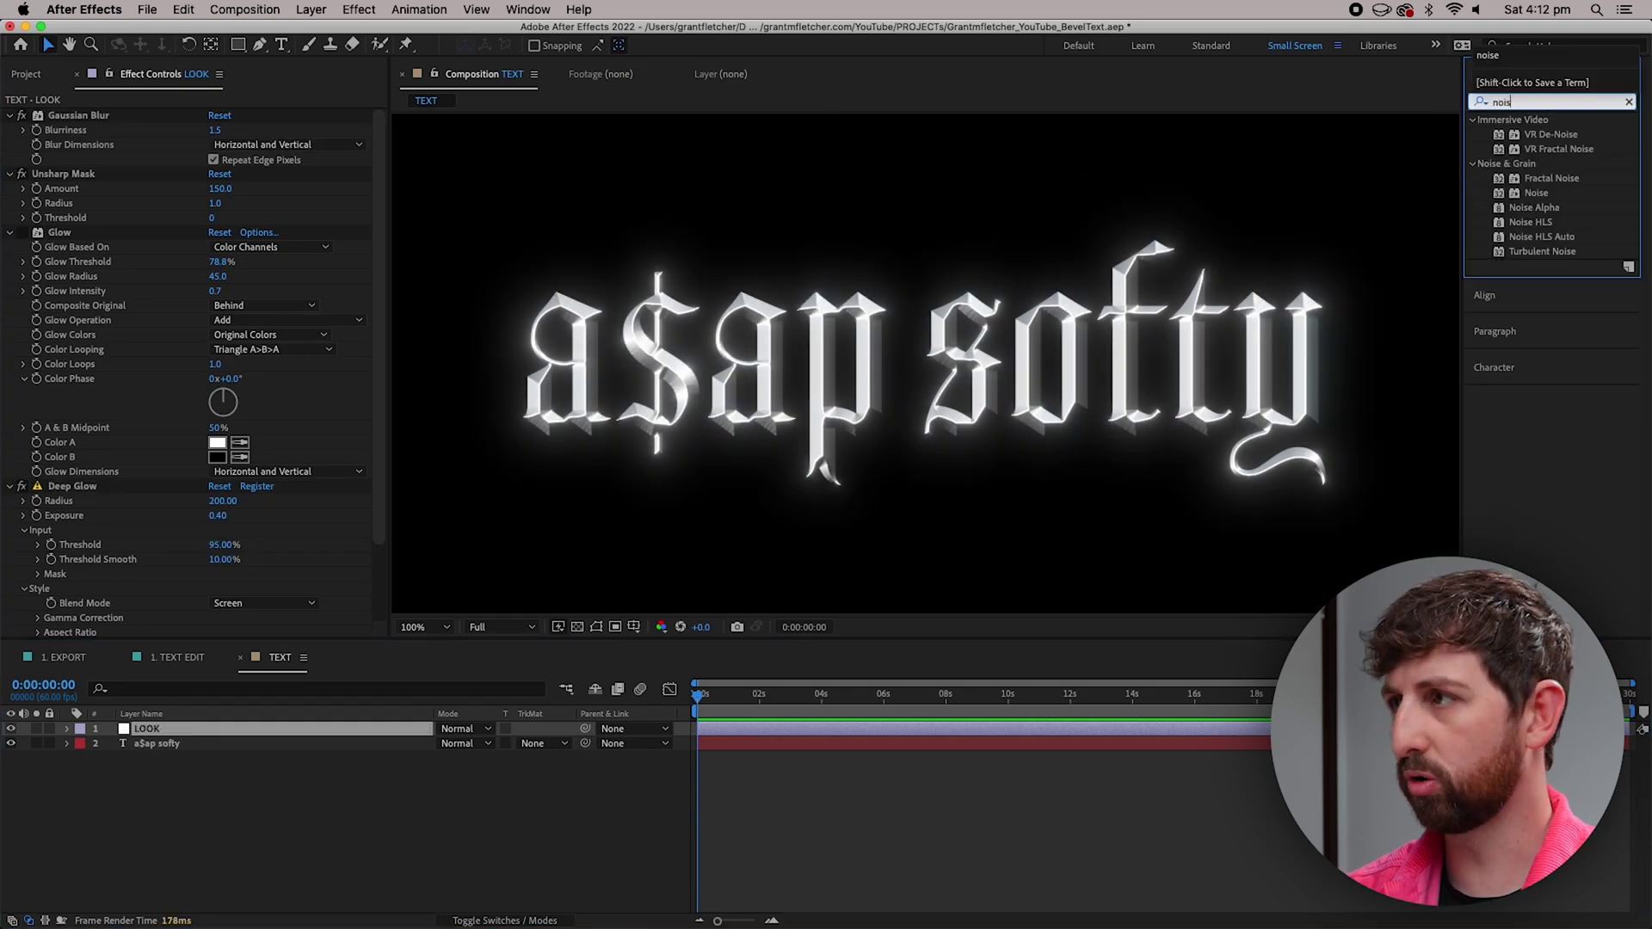
{"action": "left_click", "coordinate": [1541, 193]}
{"action": "left_click_drag", "start_coordinate": [1541, 193], "coordinate": [386, 595]}
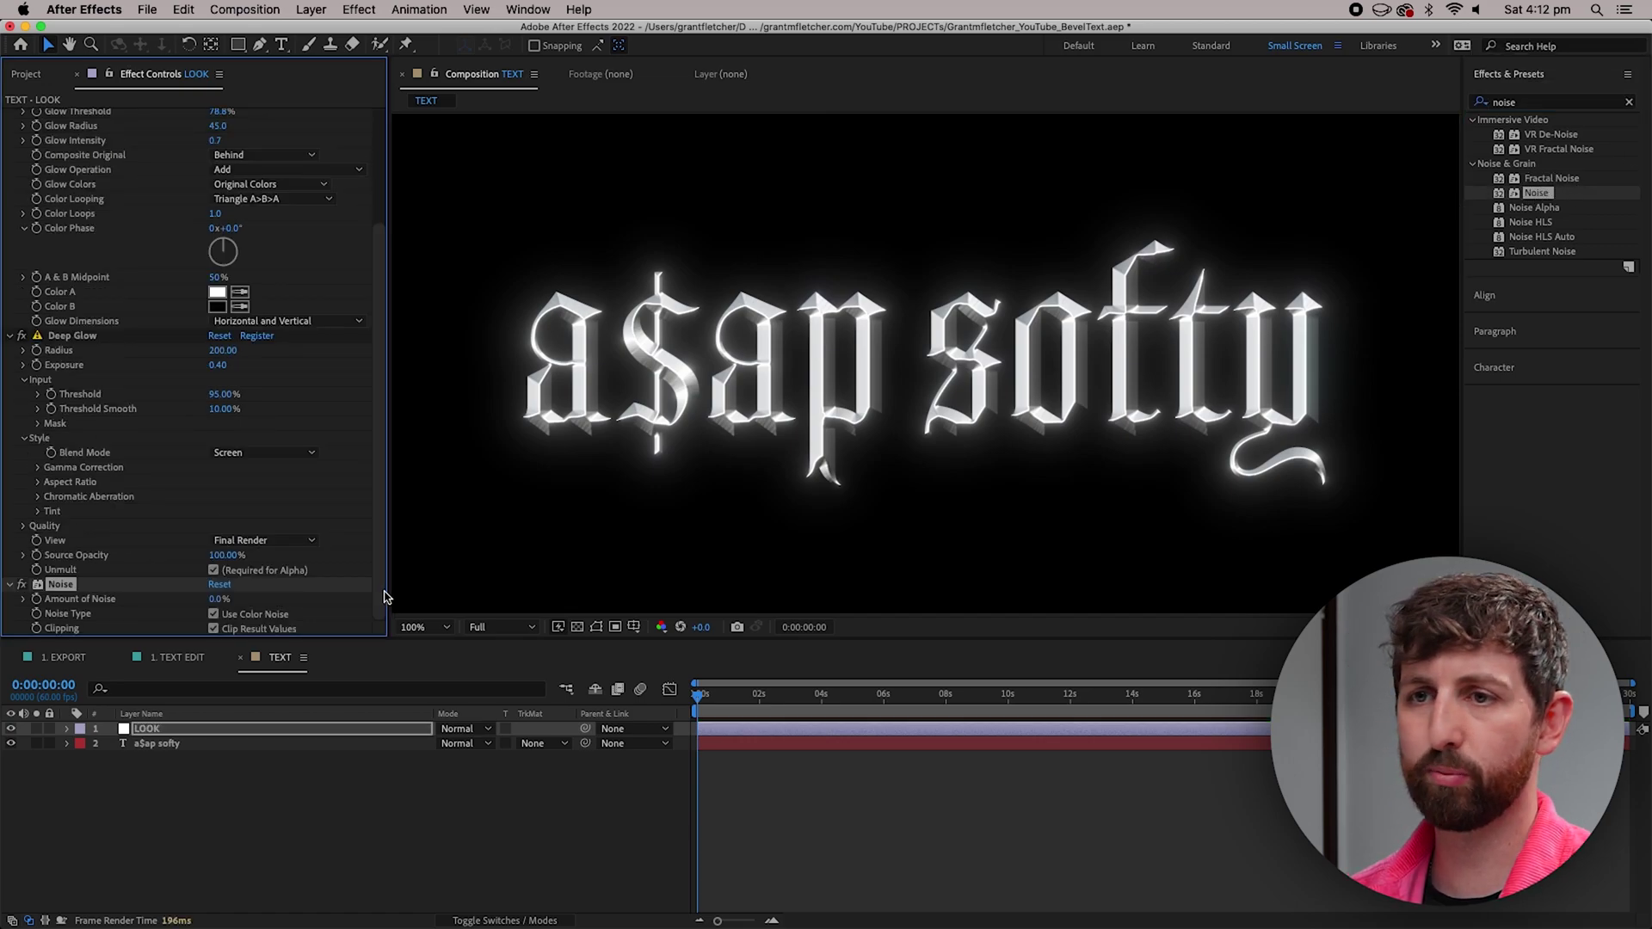
Turn off color noise in the Noise effect, try an amount of 2%, and settle on 3%
{"action": "left_click", "coordinate": [214, 615]}
{"action": "left_click", "coordinate": [218, 599]}
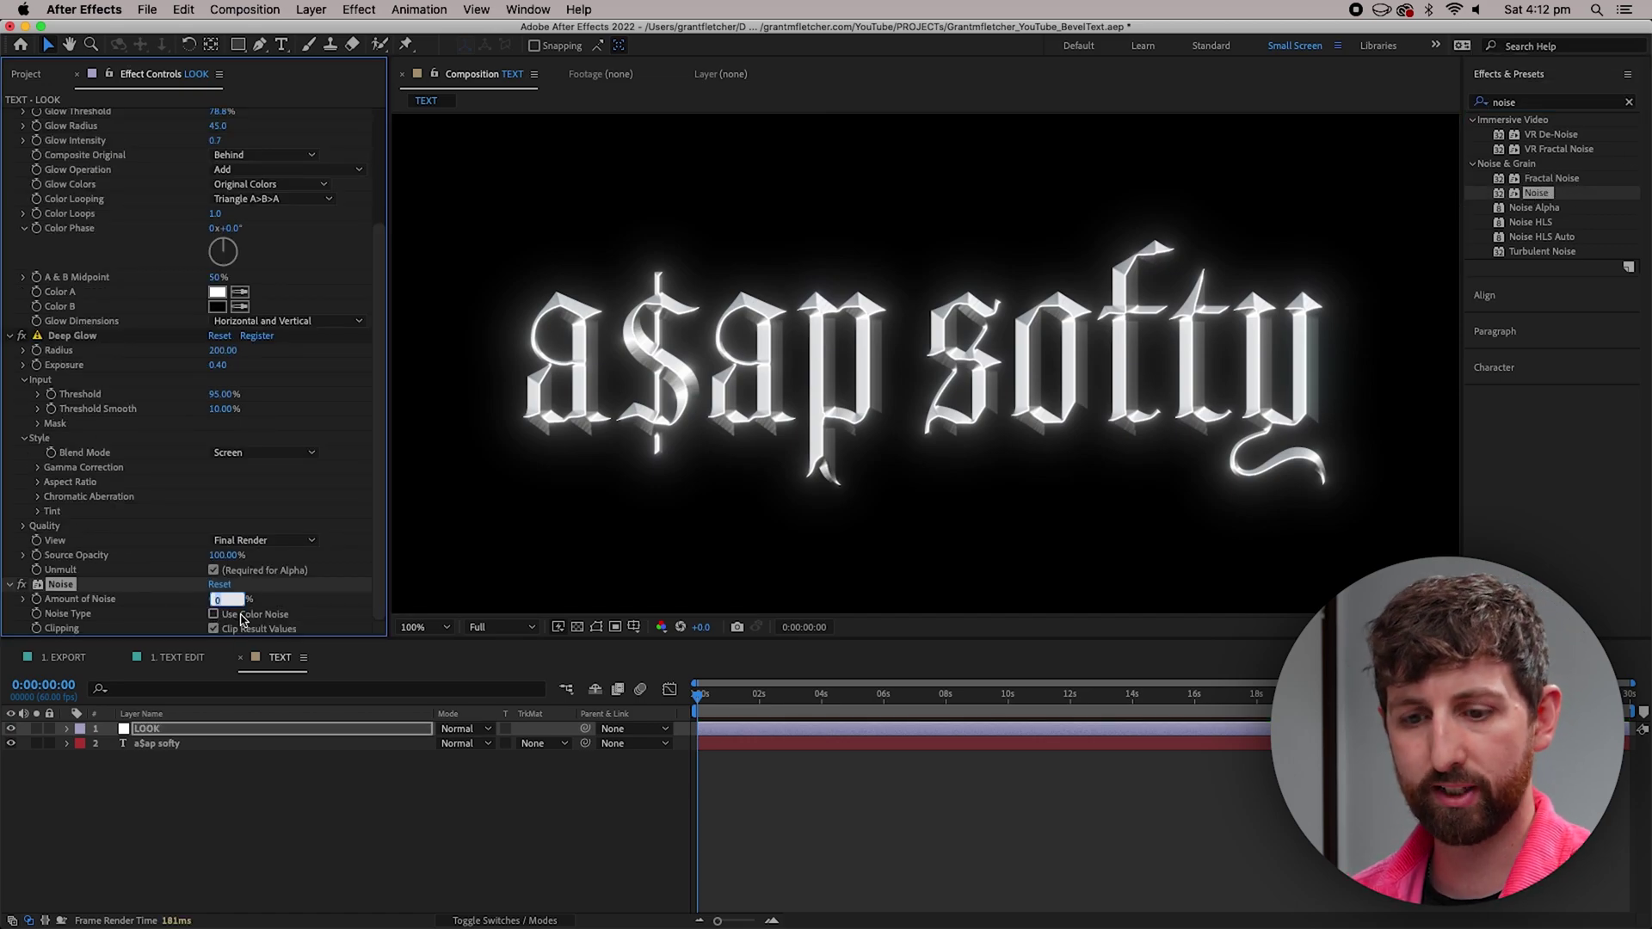
{"action": "type", "text": "2"}
{"action": "left_click", "coordinate": [299, 899]}
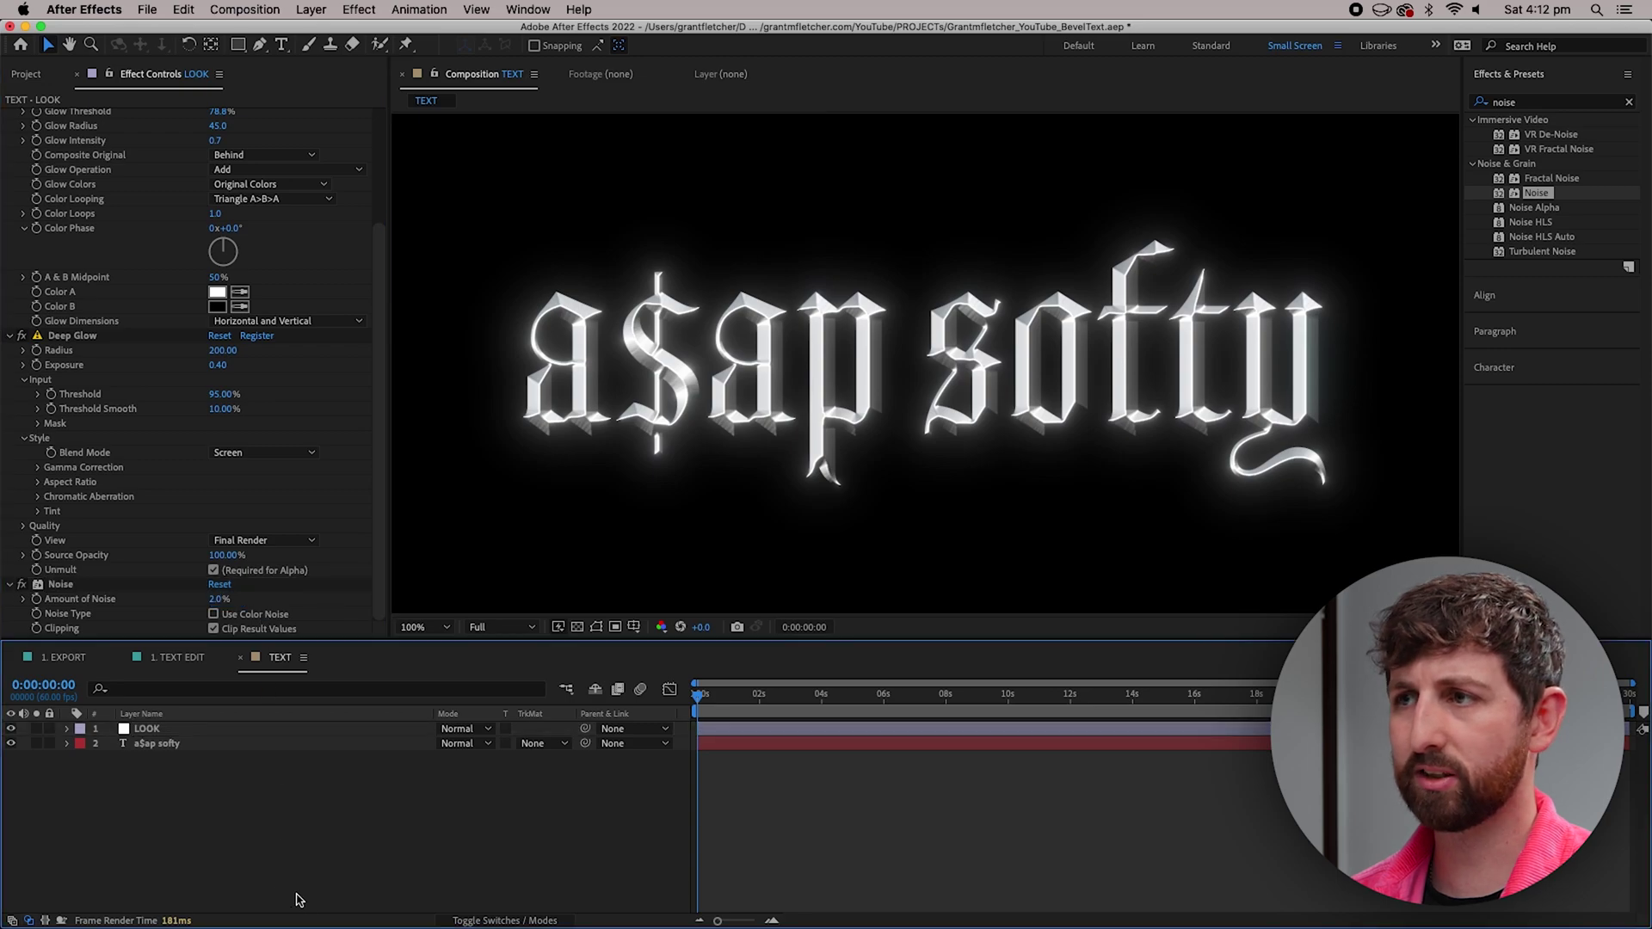
{"action": "left_click", "coordinate": [217, 599]}
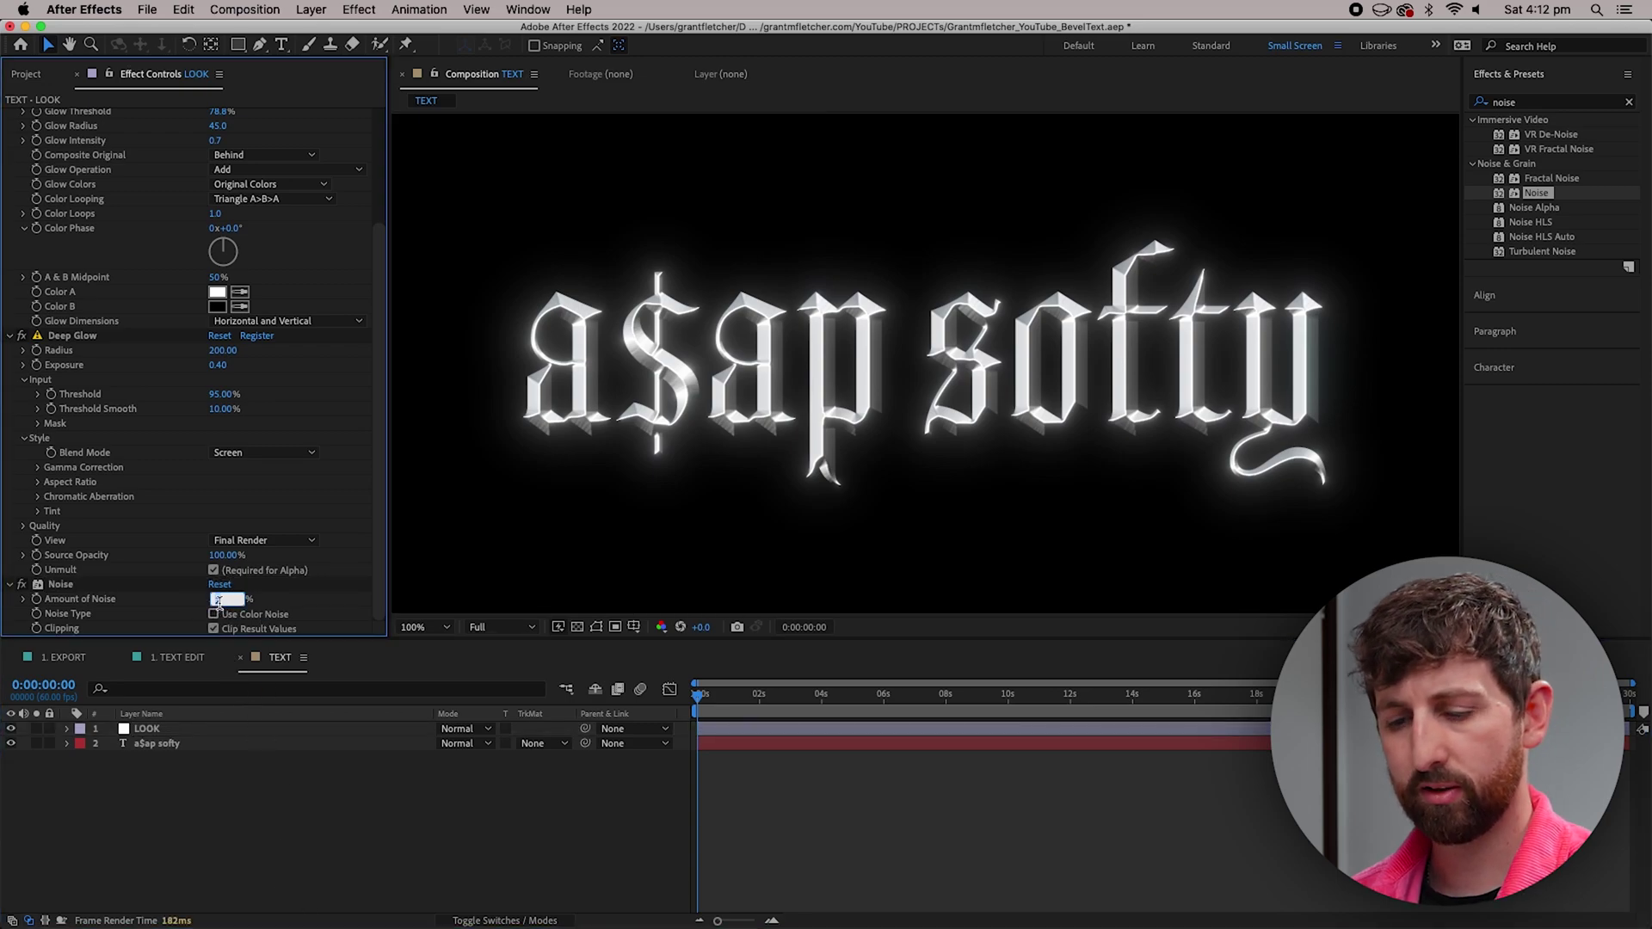
{"action": "type", "text": "3"}
{"action": "key", "text": "Return"}
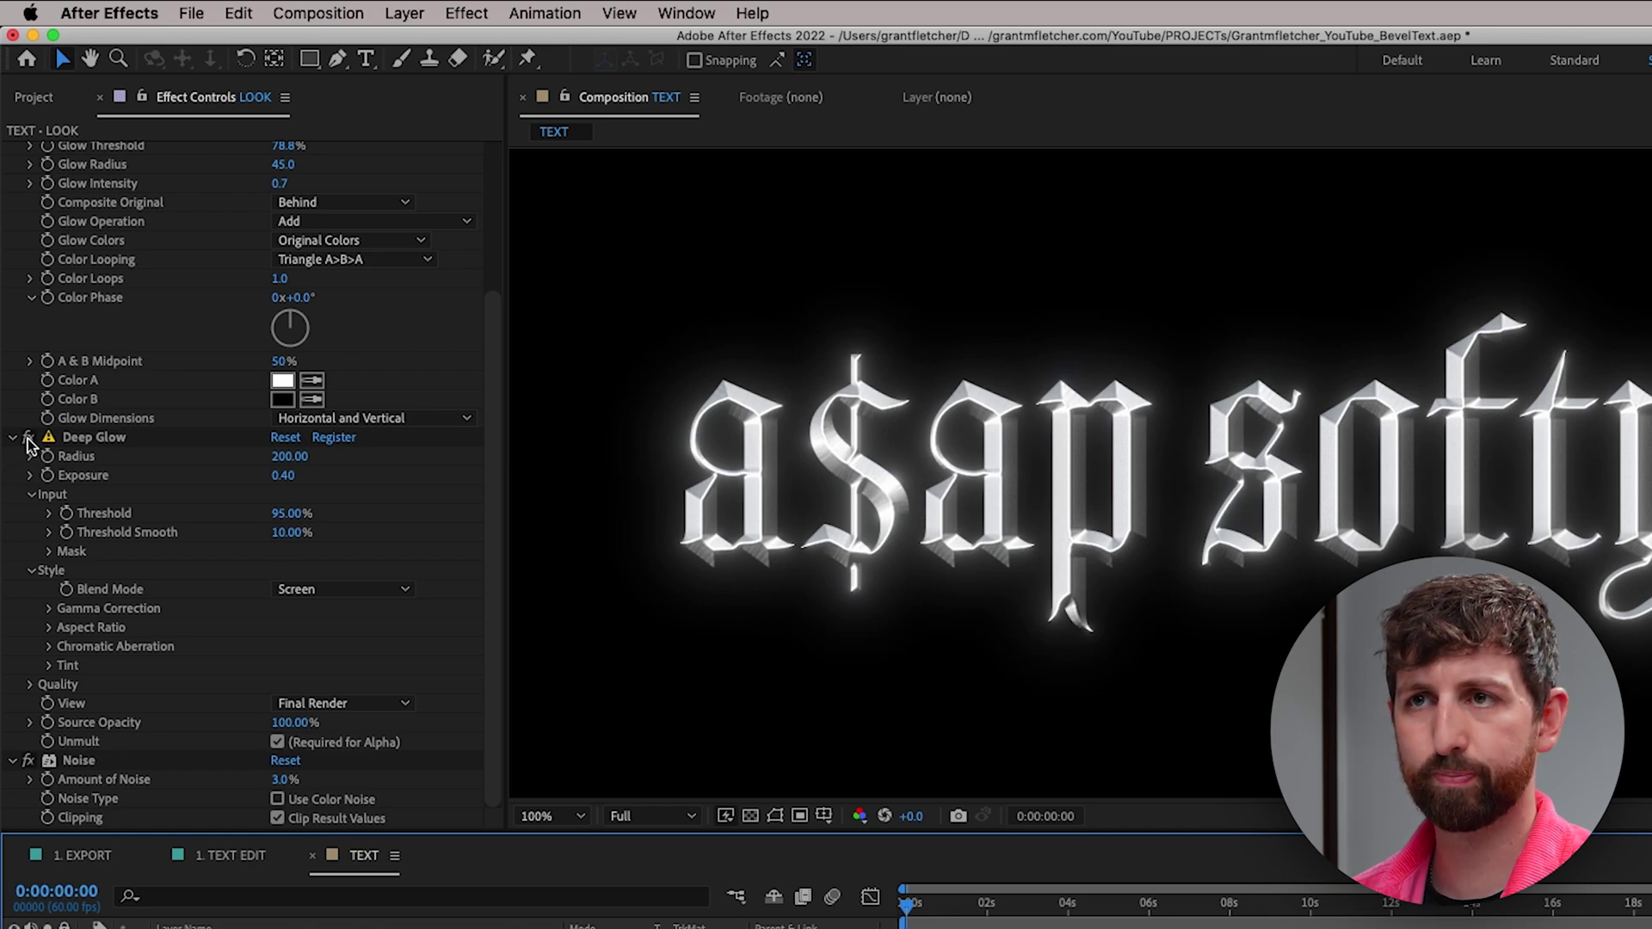
Animate the Bevel and Emboss angle of the a$ap softy text layer with keyframes at 0 and about 6 seconds
{"action": "left_click", "coordinate": [866, 750]}
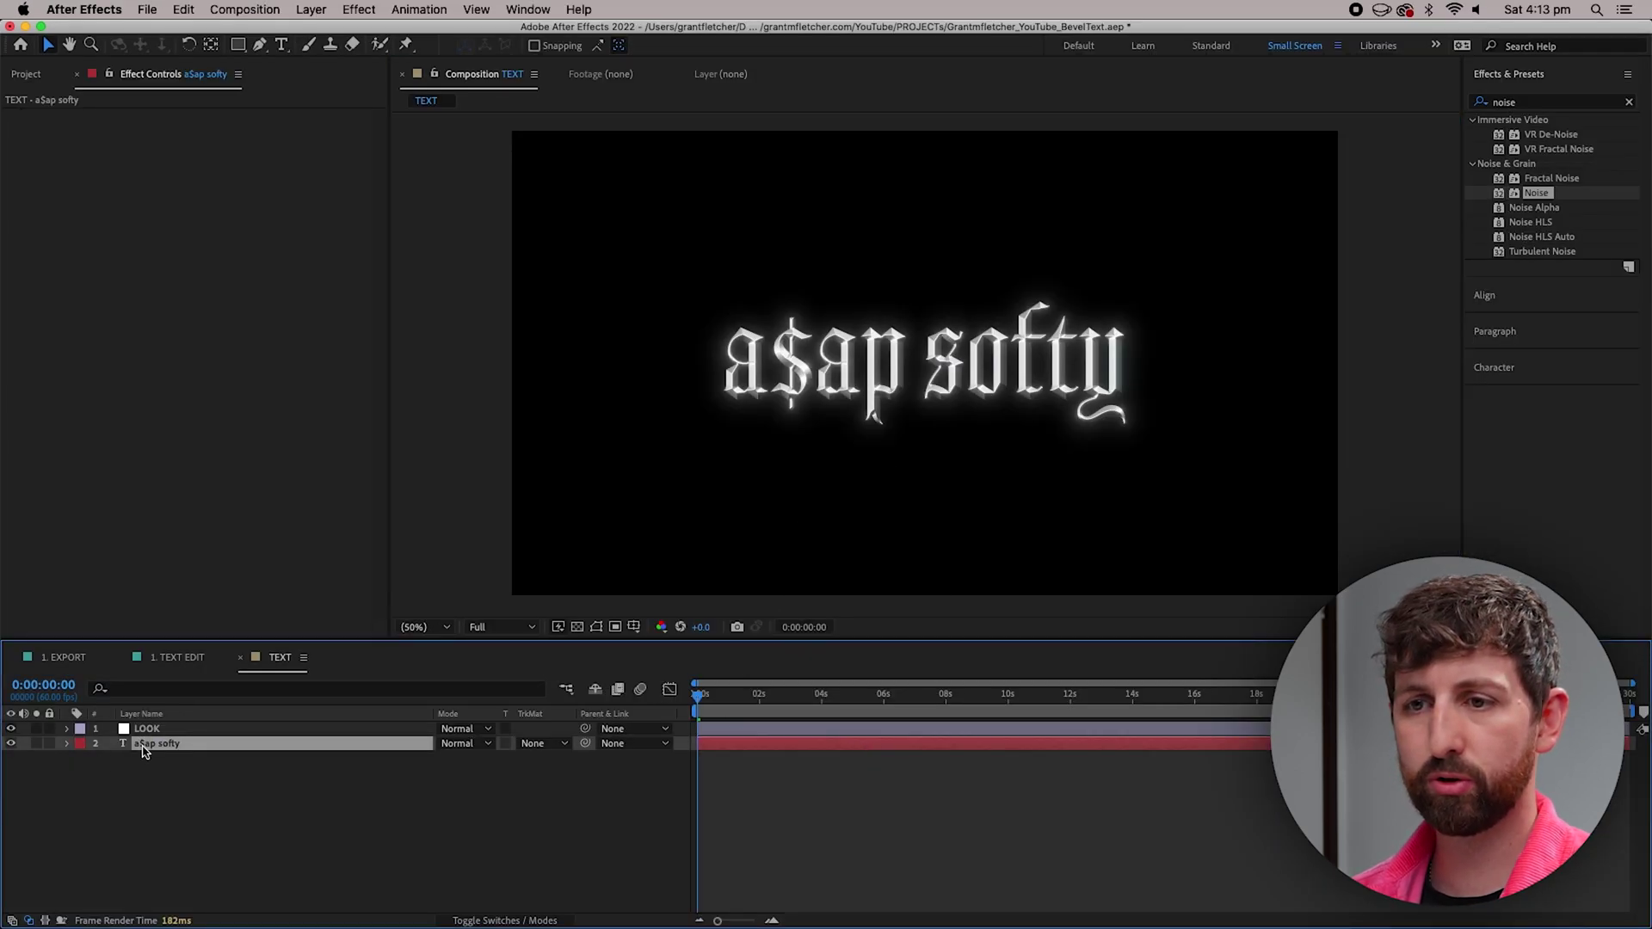
{"action": "left_click", "coordinate": [66, 744]}
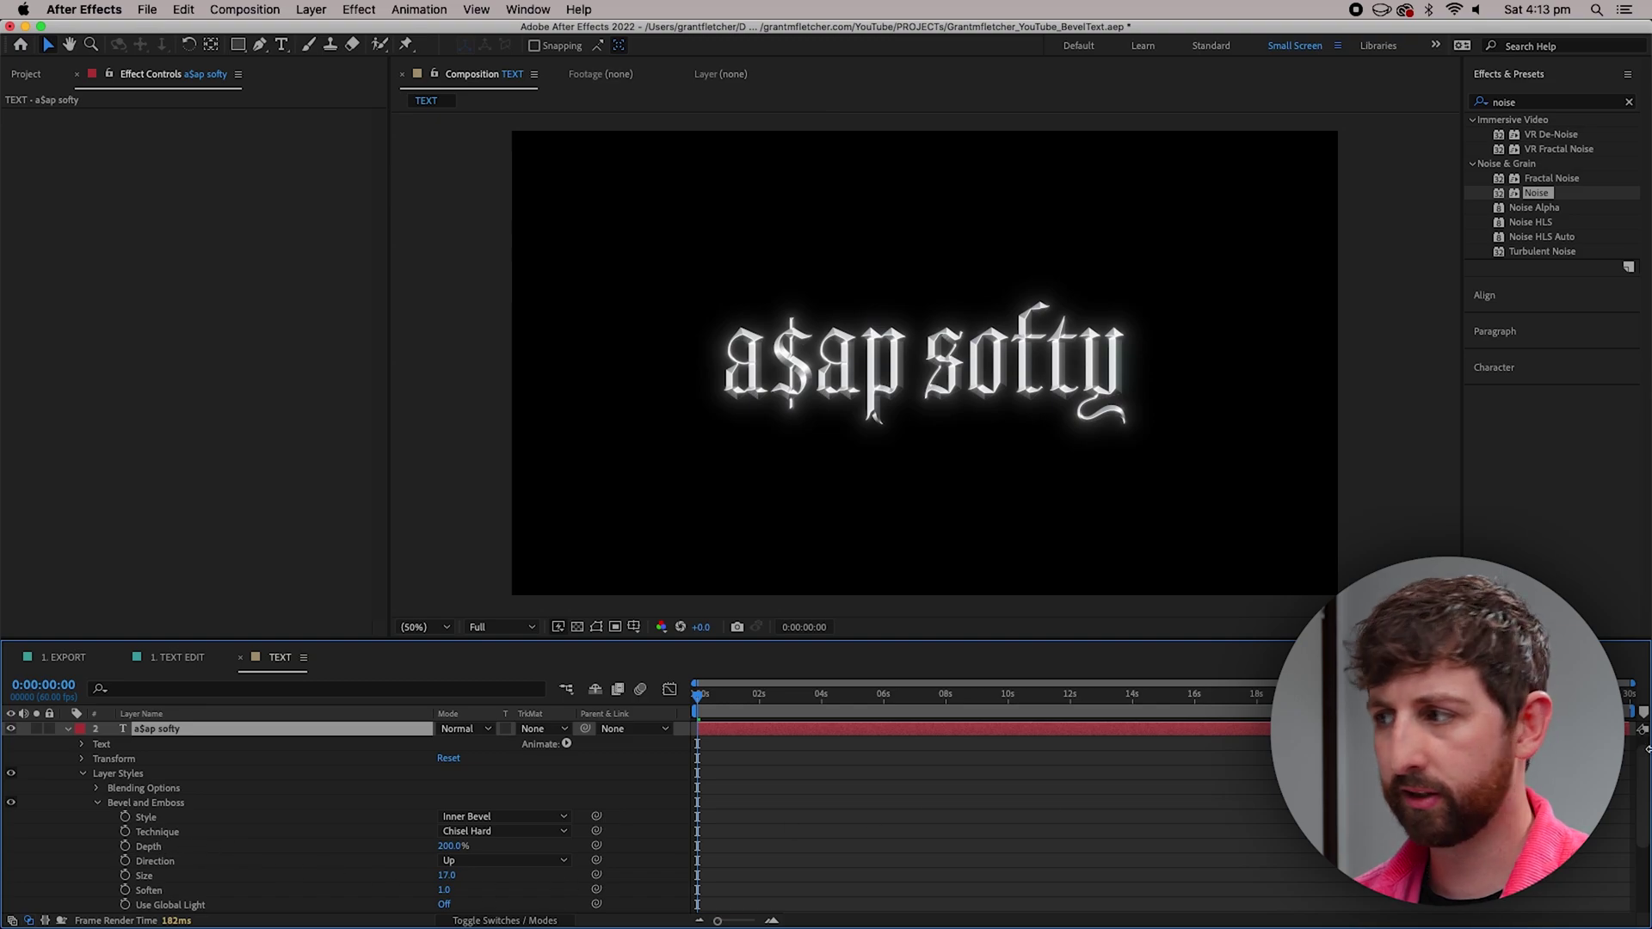
{"action": "scroll", "coordinate": [1643, 757], "scroll_direction": "down", "scroll_amount": 5}
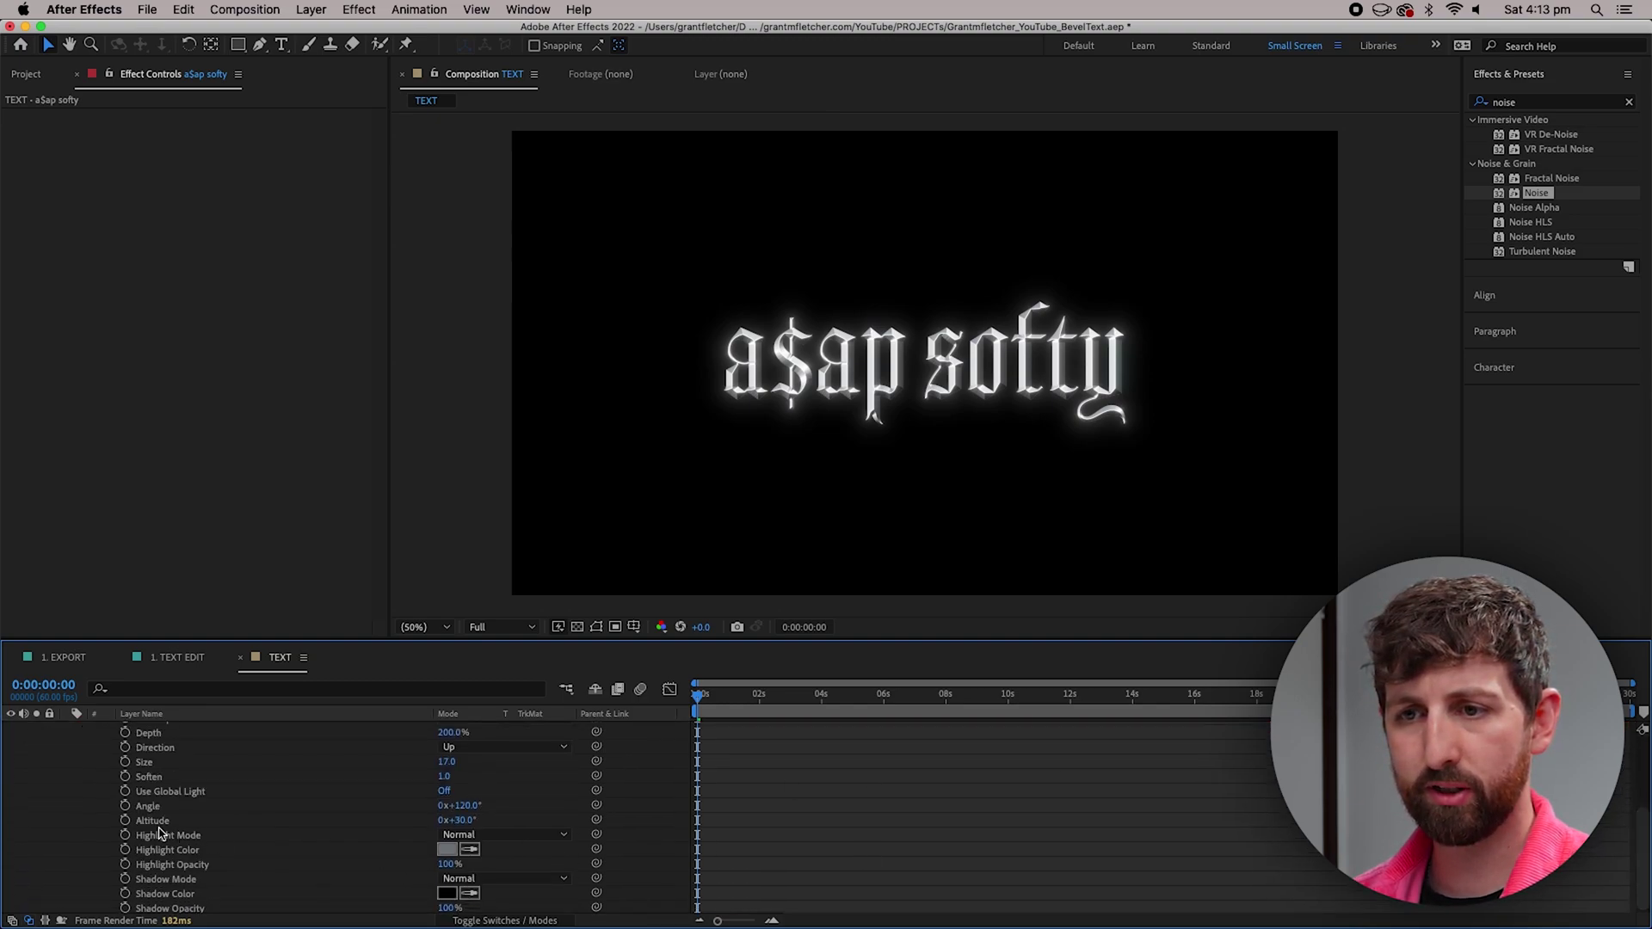
{"action": "left_click", "coordinate": [124, 806]}
{"action": "left_click_drag", "start_coordinate": [699, 701], "coordinate": [882, 697]}
Shorten the work area to about the first 2.5 seconds and preview the animated bevel angle
{"action": "left_click_drag", "start_coordinate": [1639, 714], "coordinate": [890, 745]}
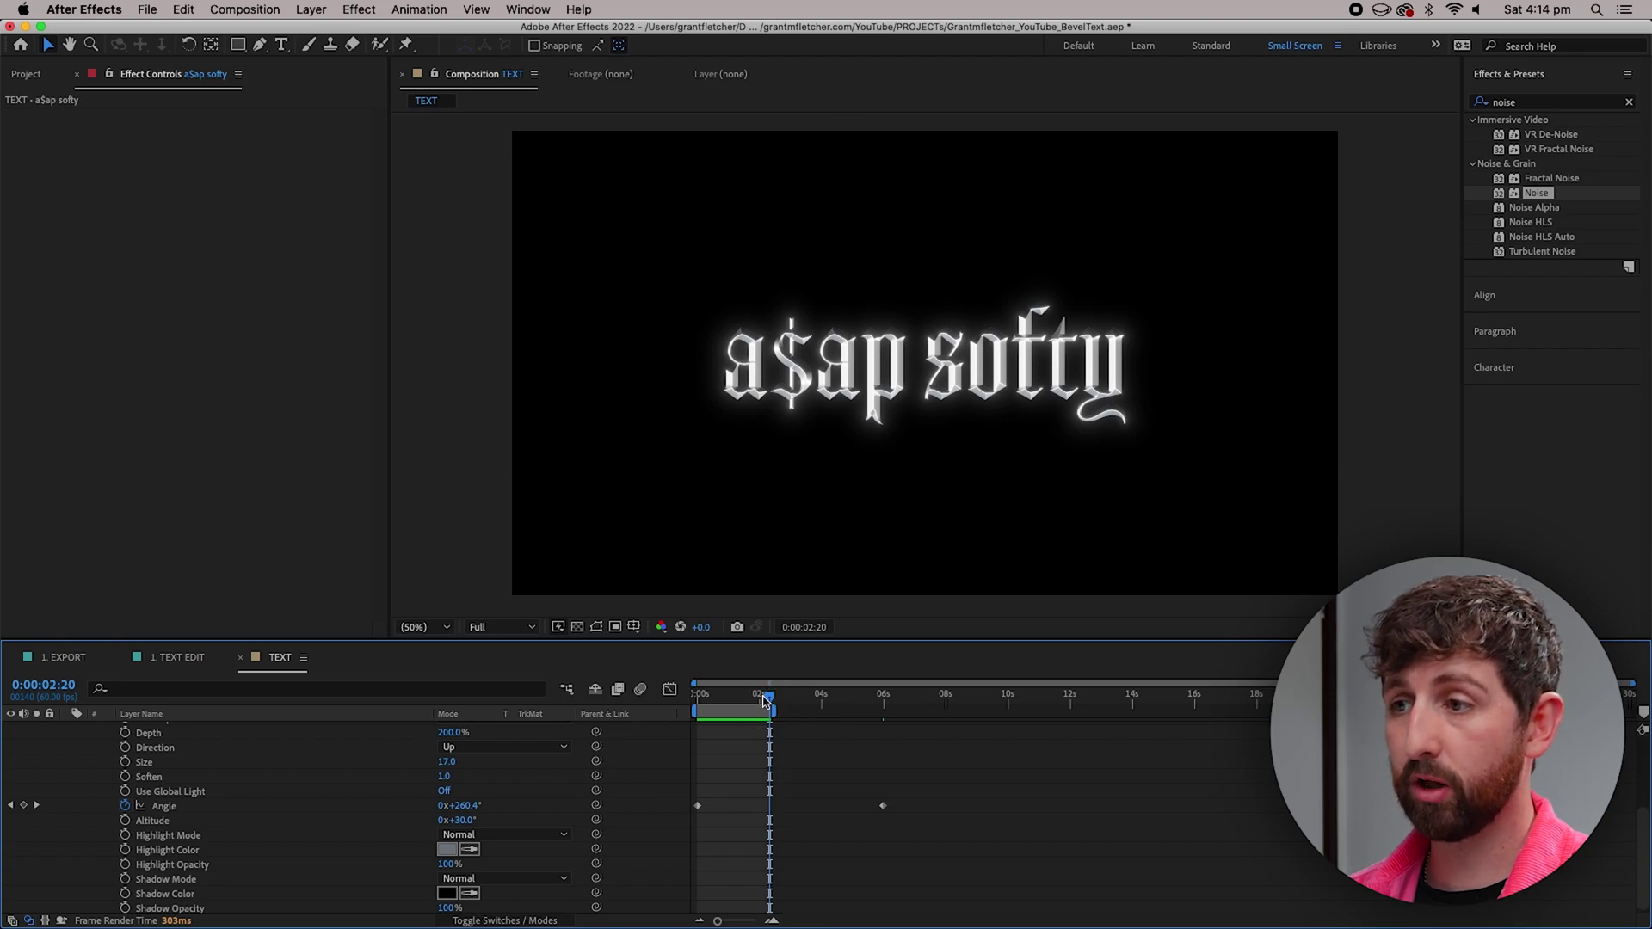
{"action": "key", "text": "space"}
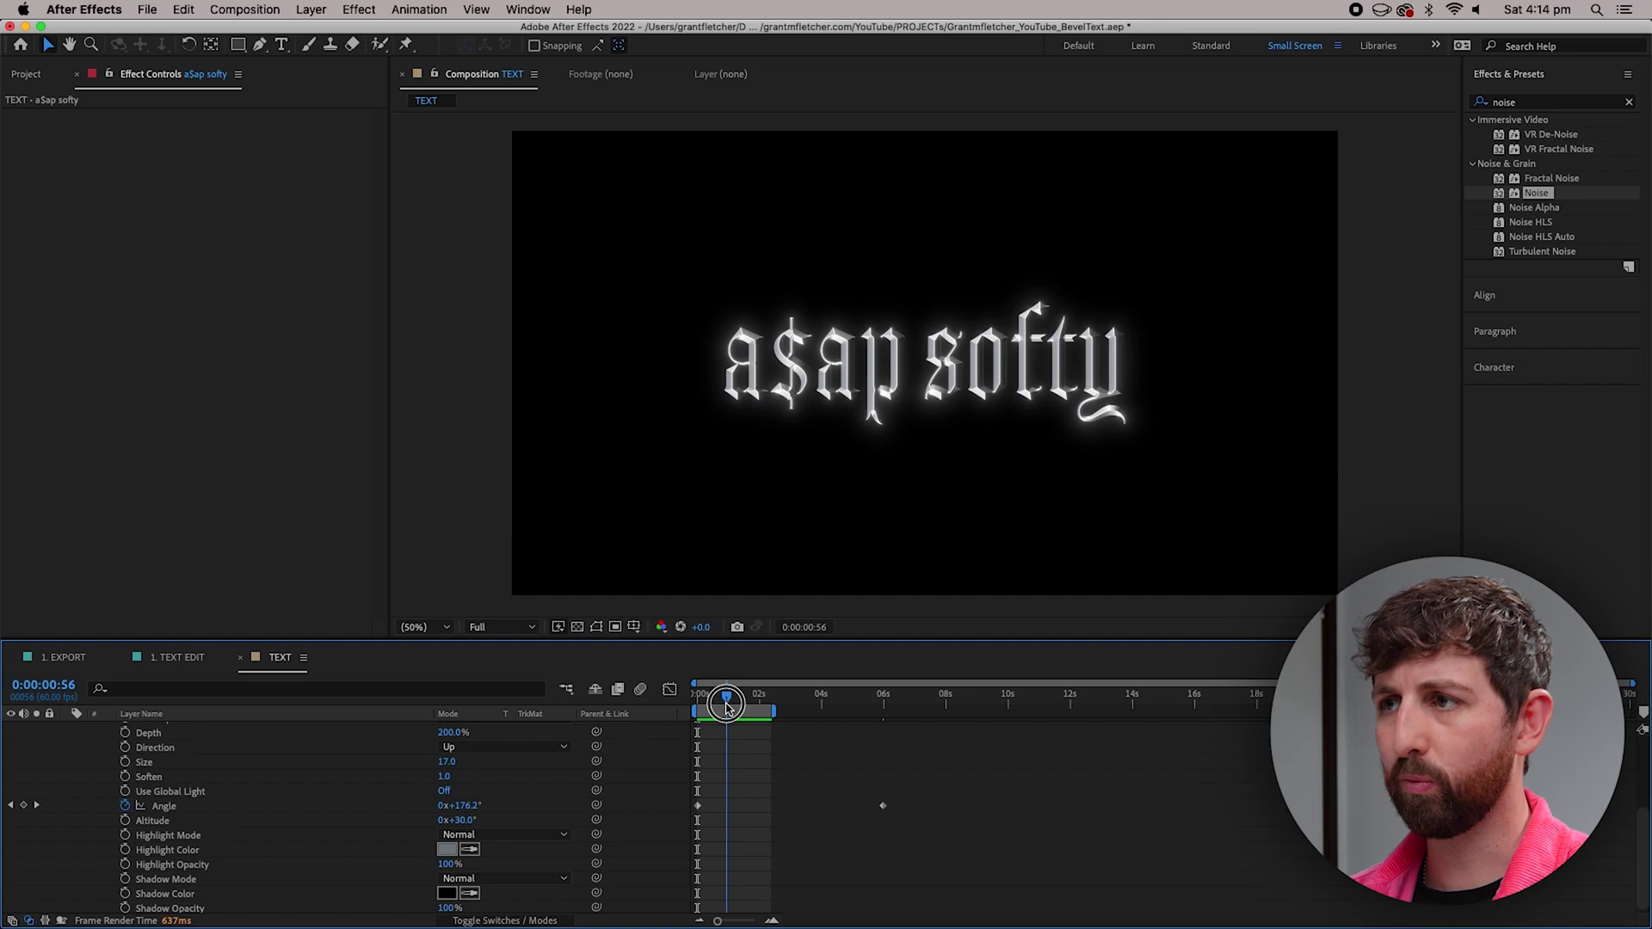
{"action": "mouse_move", "coordinate": [727, 705]}
{"action": "left_mouse_down"}
{"action": "mouse_move", "coordinate": [755, 707]}
{"action": "mouse_move", "coordinate": [700, 708]}
{"action": "left_mouse_up"}
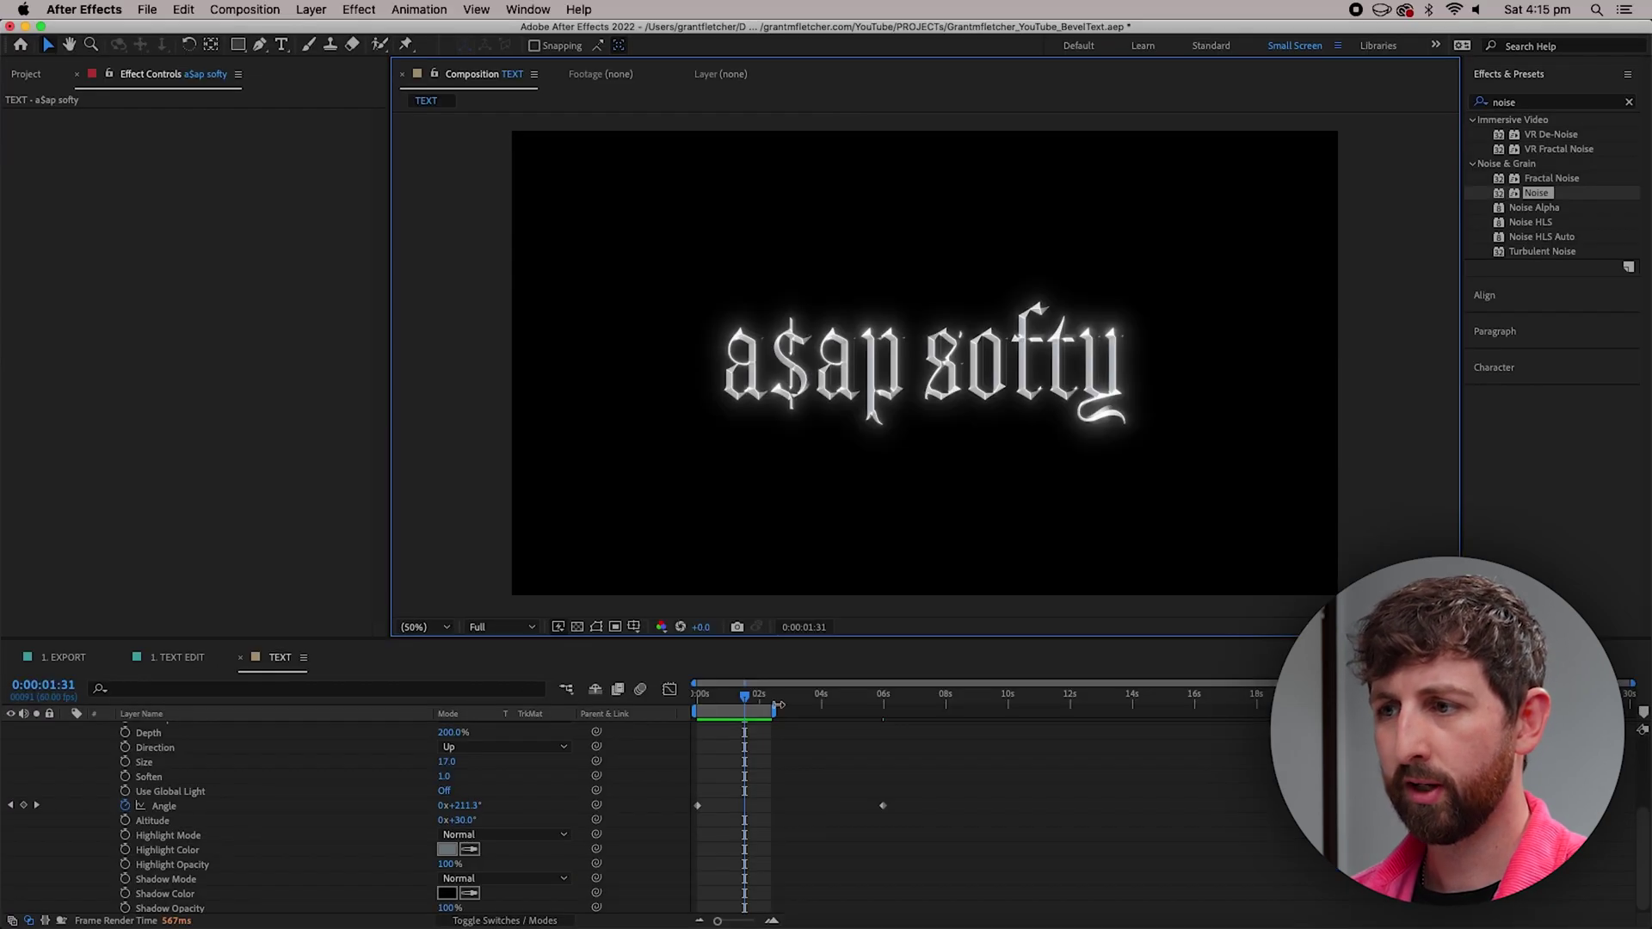
{"action": "key", "text": "space"}
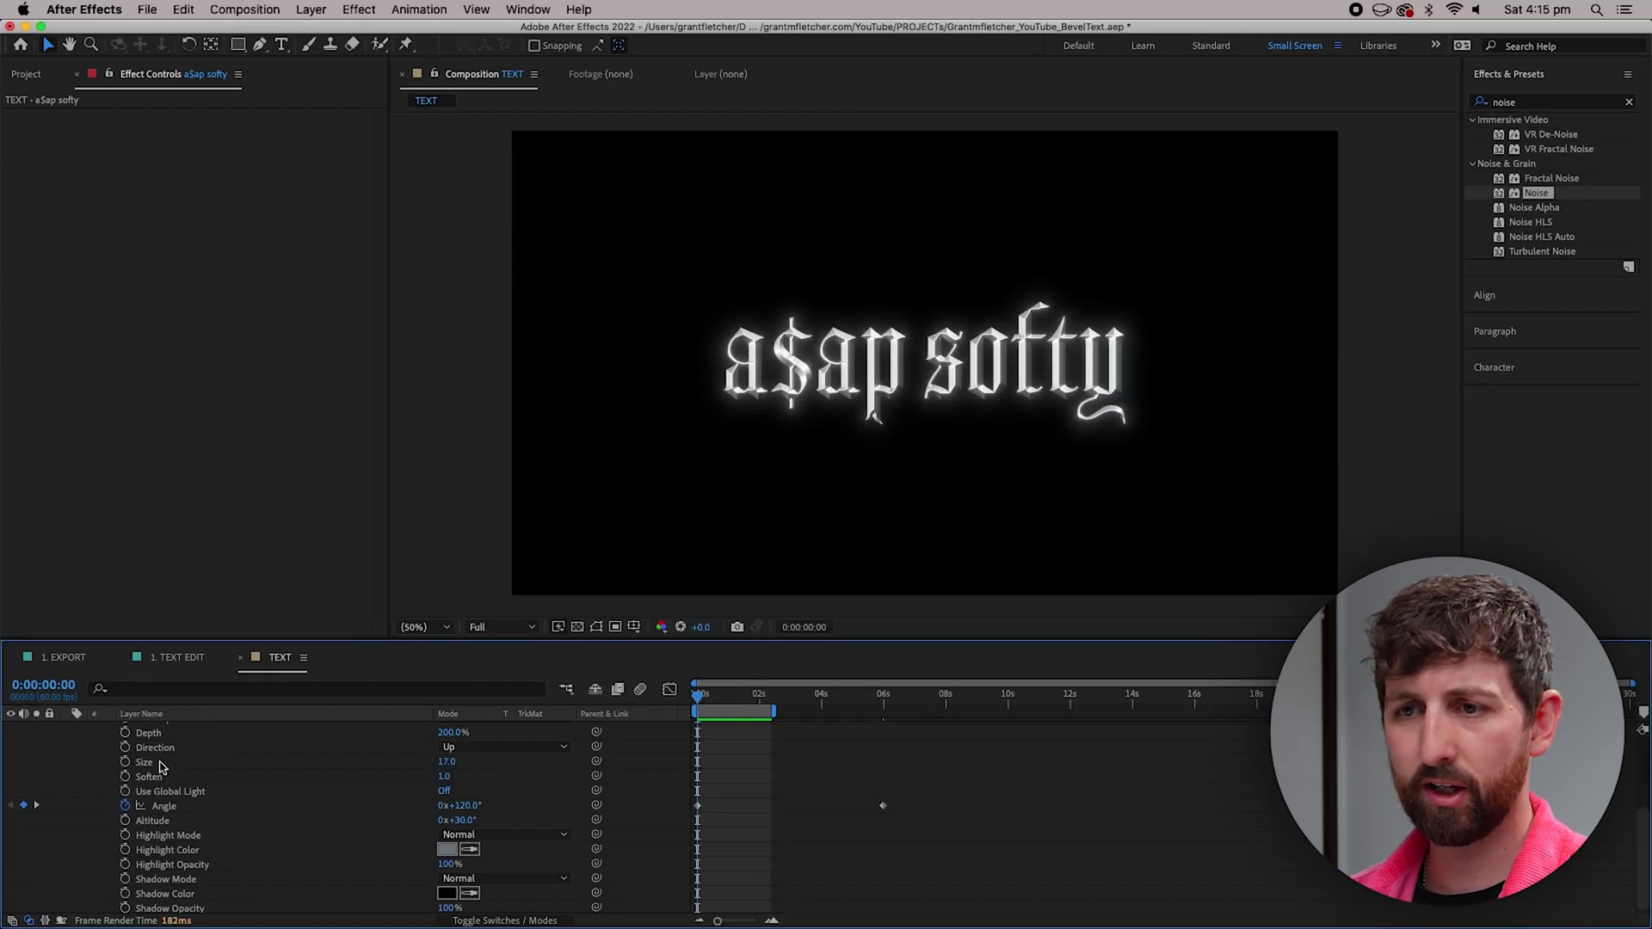
Collapse the text layer's properties, and find the Curves effect and apply it to the LOOK layer
{"action": "scroll", "coordinate": [132, 779], "scroll_direction": "up", "scroll_amount": 5}
{"action": "left_click", "coordinate": [67, 745]}
{"action": "left_click", "coordinate": [186, 729]}
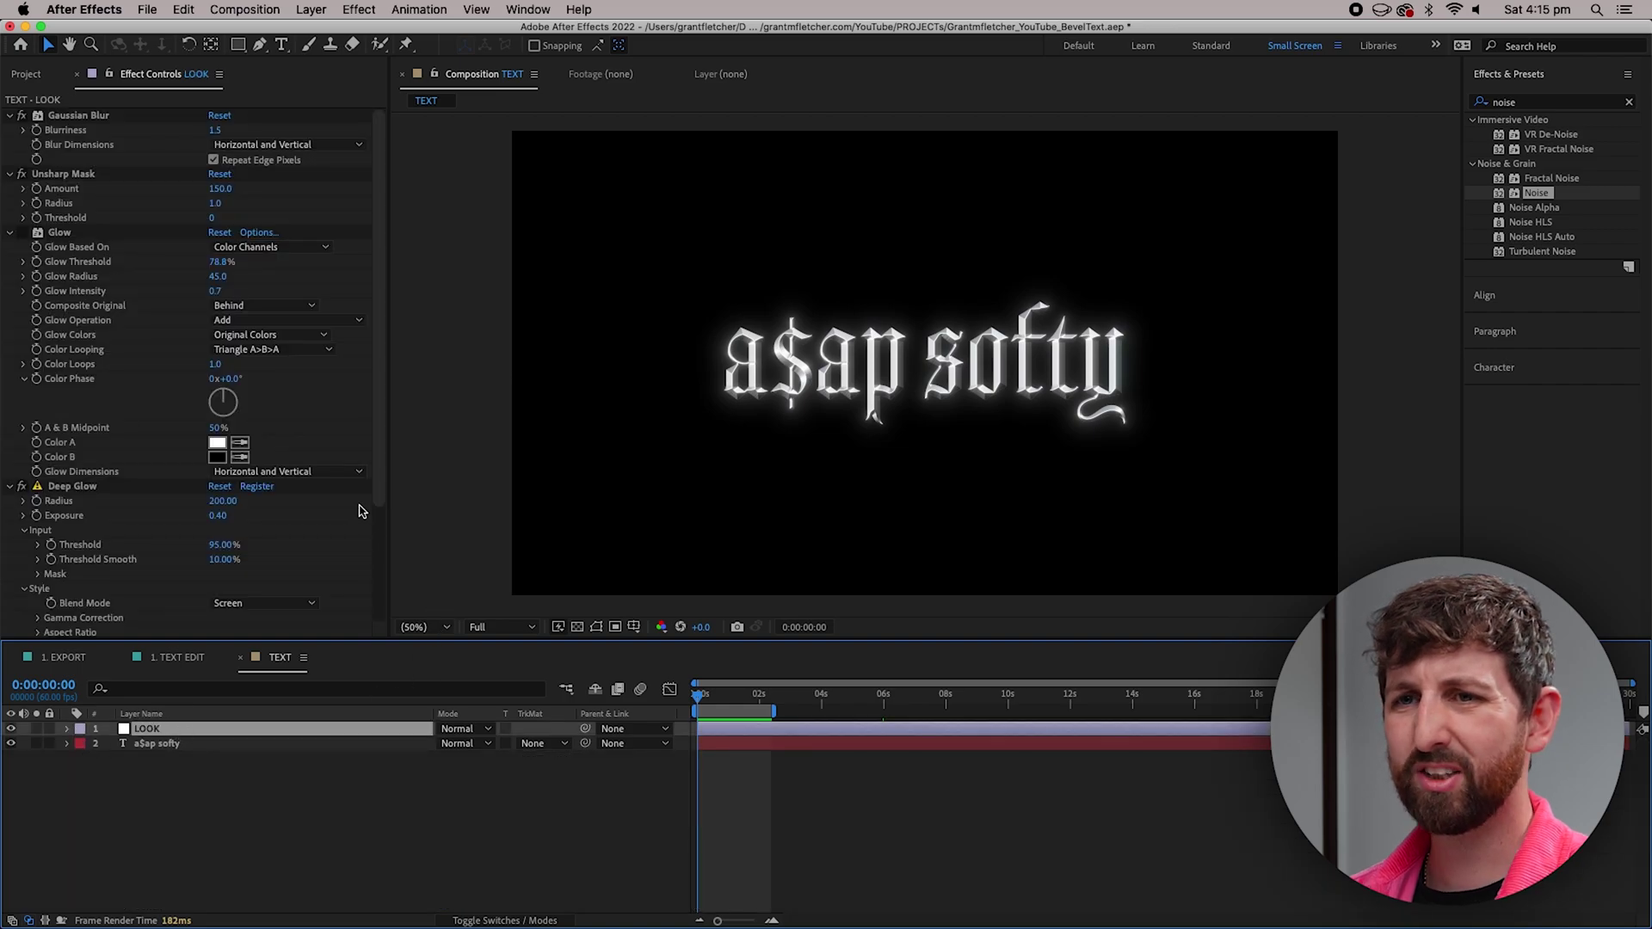
{"action": "left_click", "coordinate": [1572, 103]}
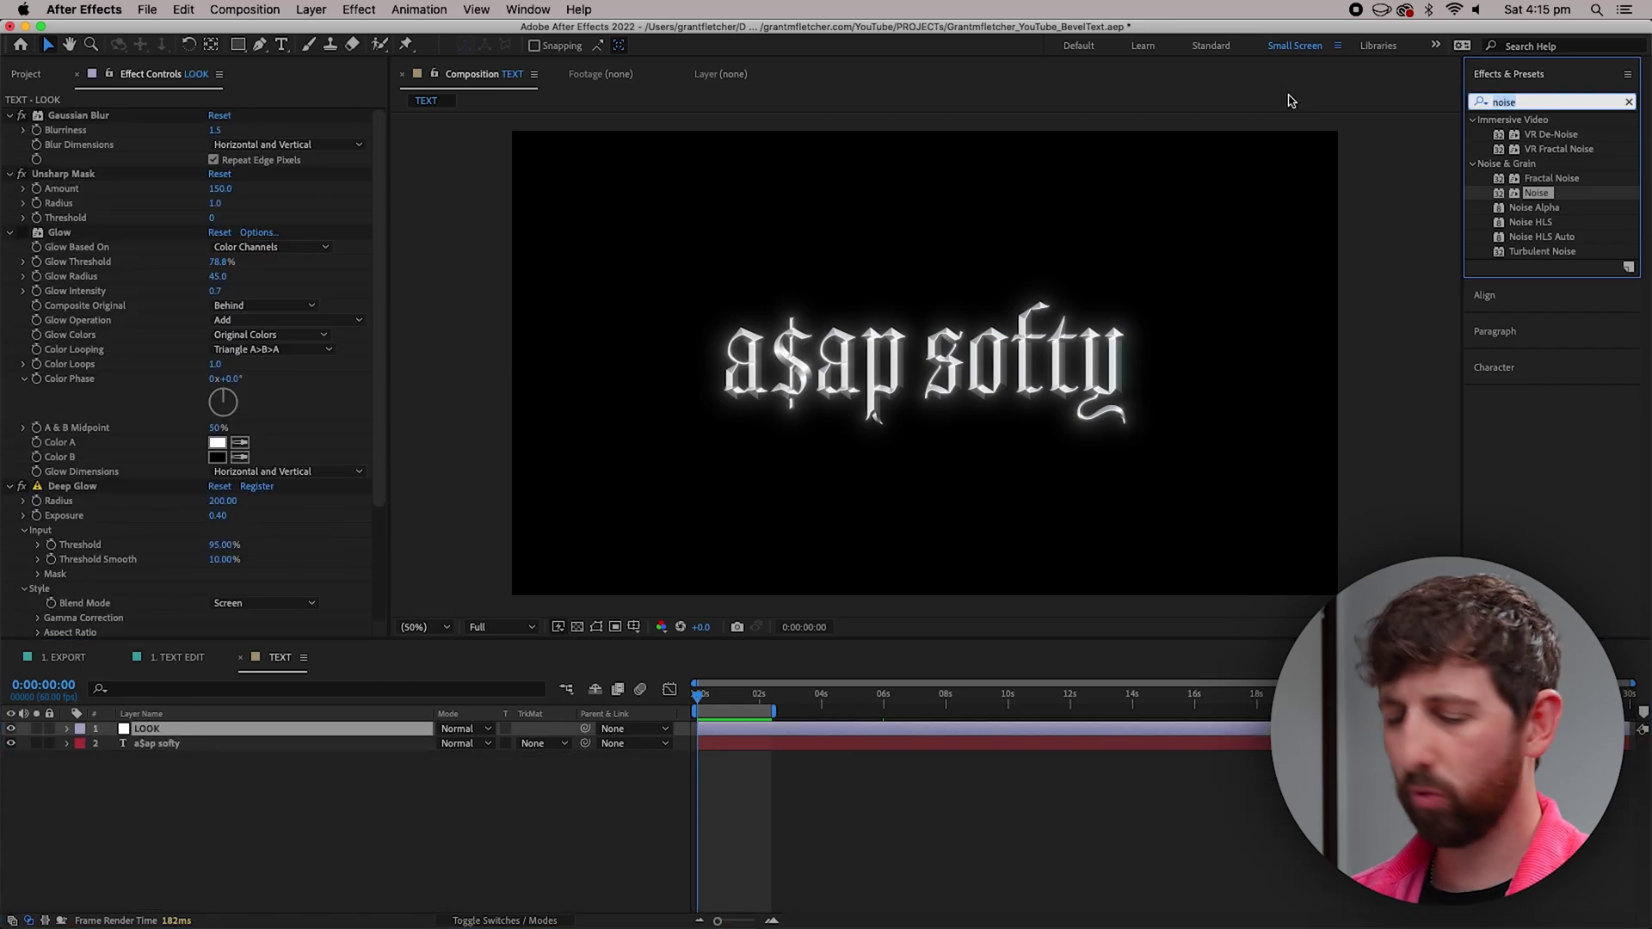
{"action": "type", "text": "cur"}
{"action": "left_click_drag", "start_coordinate": [1538, 295], "coordinate": [703, 344]}
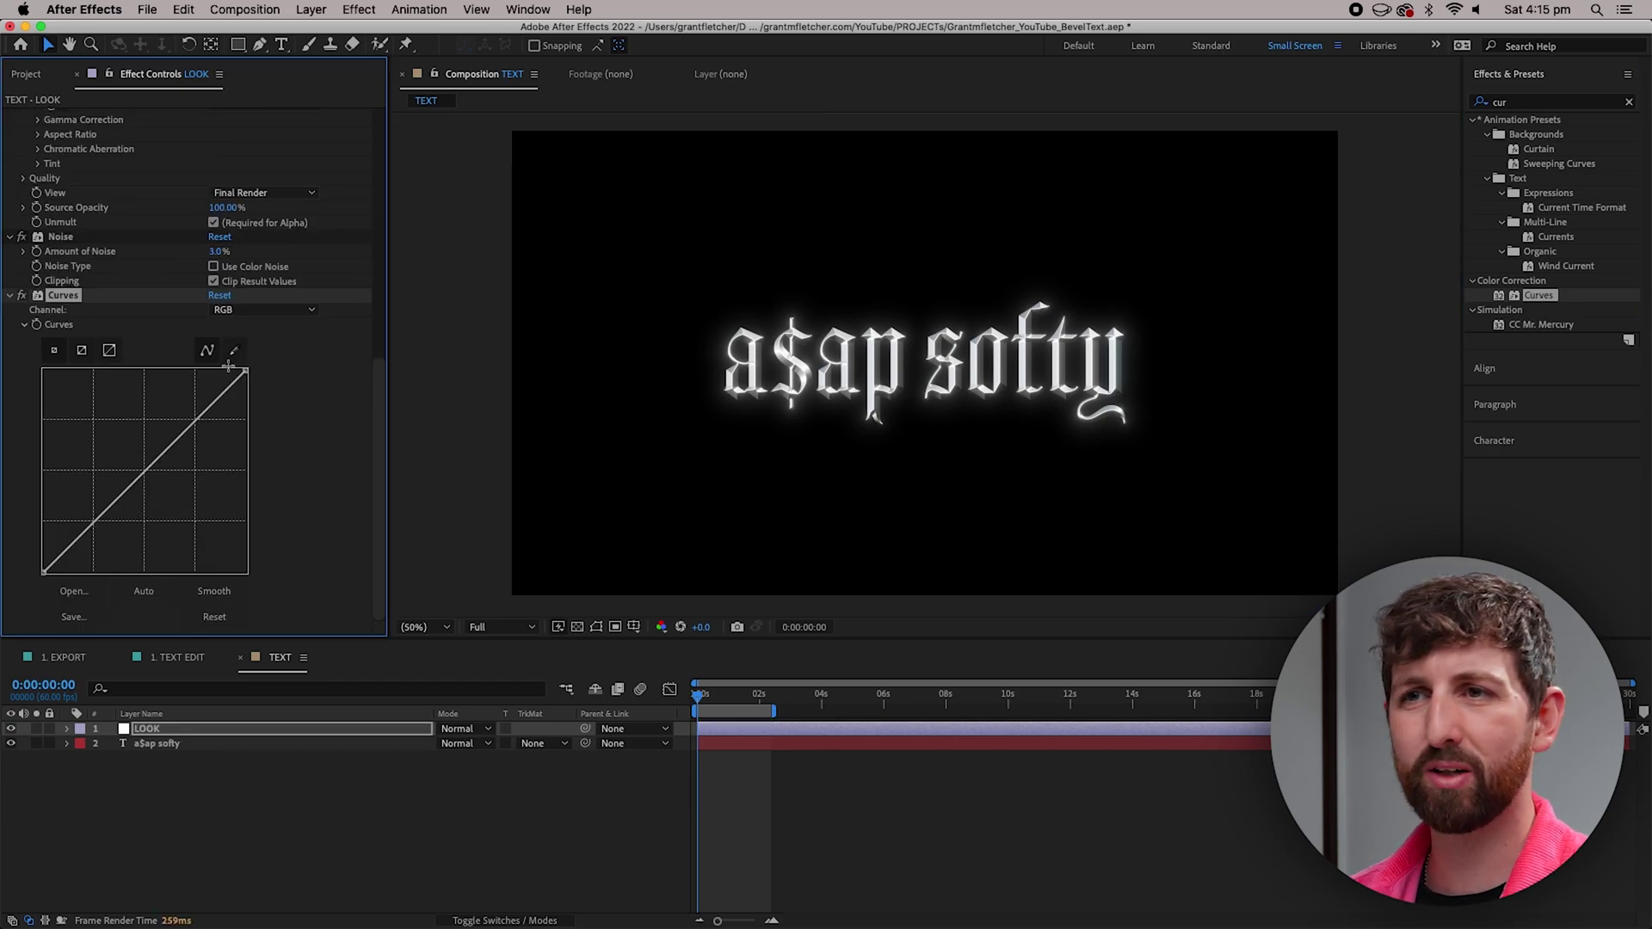
Lower the midpoint of the red channel curve slightly in the Curves effect
{"action": "left_click", "coordinate": [250, 310]}
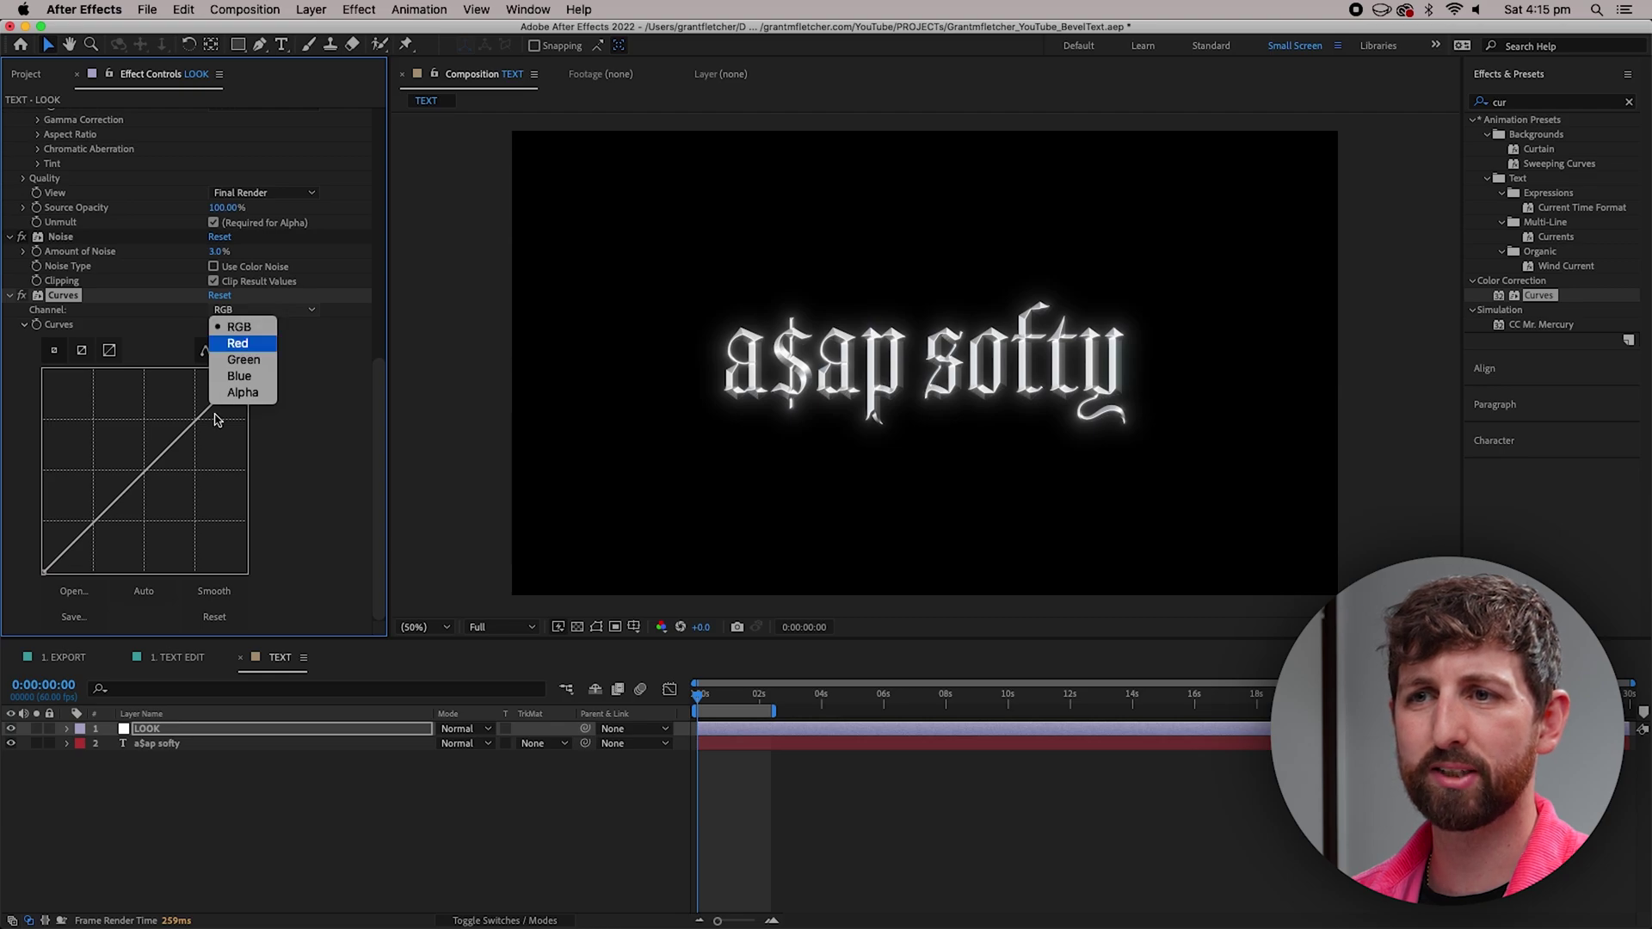
{"action": "left_click", "coordinate": [238, 343]}
{"action": "left_click_drag", "start_coordinate": [146, 471], "coordinate": [148, 479]}
Raise the highlights of the blue channel curve slightly and anchor its shadows on the diagonal
{"action": "left_click", "coordinate": [258, 310]}
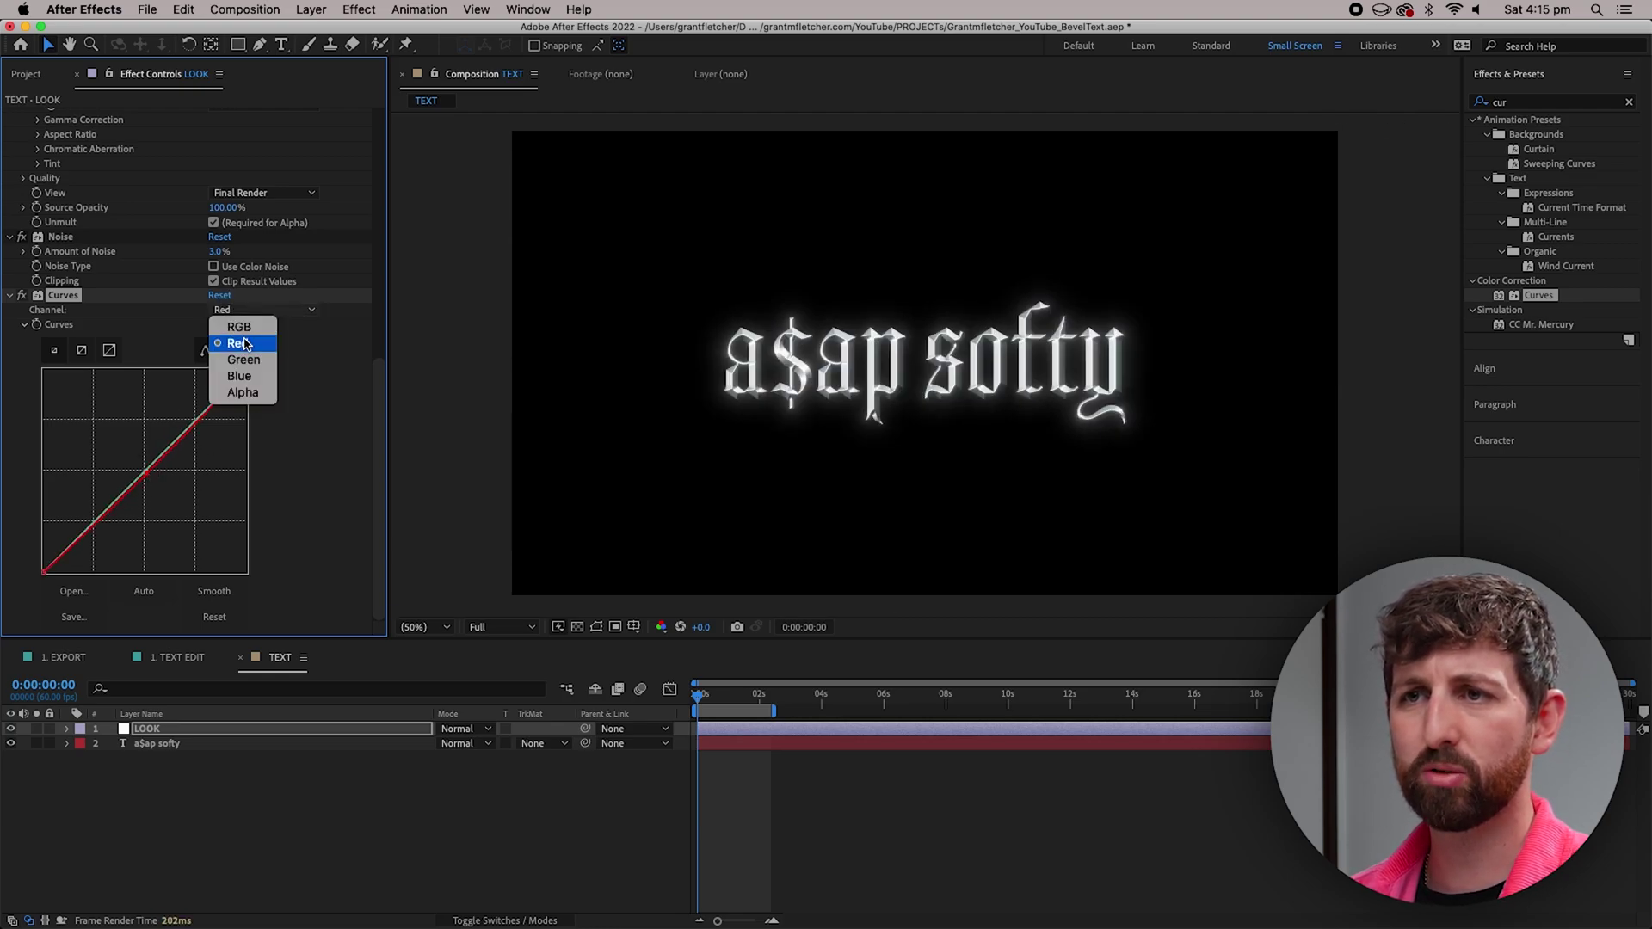
{"action": "left_click", "coordinate": [246, 379]}
{"action": "left_click_drag", "start_coordinate": [193, 422], "coordinate": [191, 419]}
{"action": "left_click", "coordinate": [93, 523]}
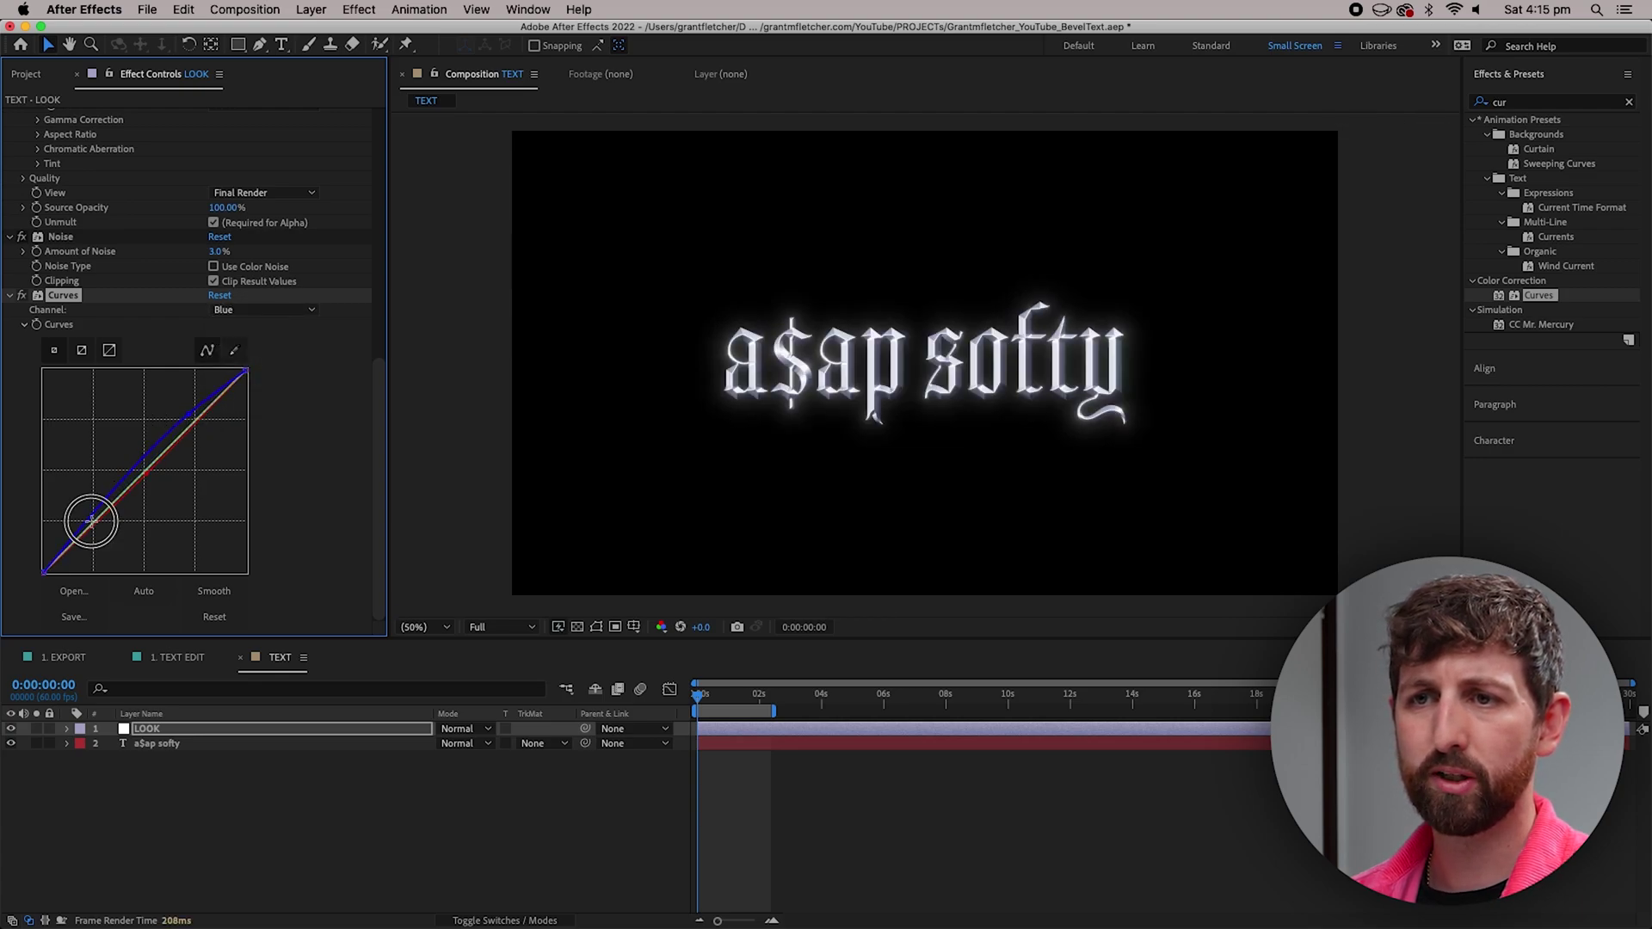
{"action": "left_click_drag", "start_coordinate": [90, 518], "coordinate": [92, 521]}
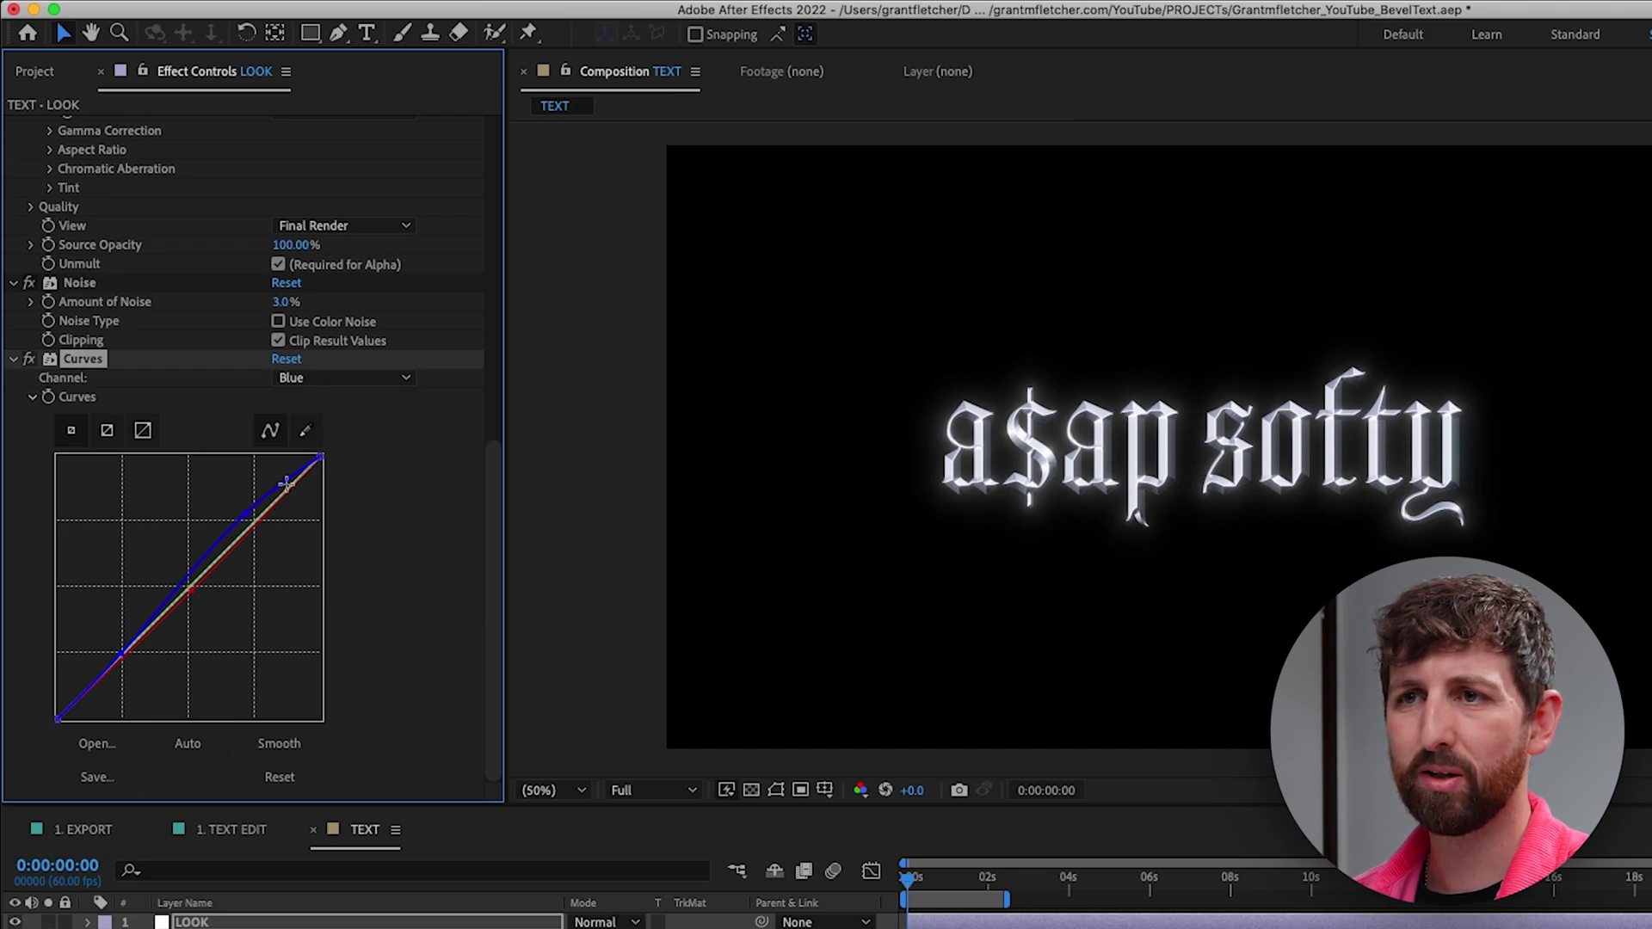
Try a shadow point on another color channel's curve, undo it, and nudge the blue curve's highlight point up
{"action": "left_click", "coordinate": [314, 379]}
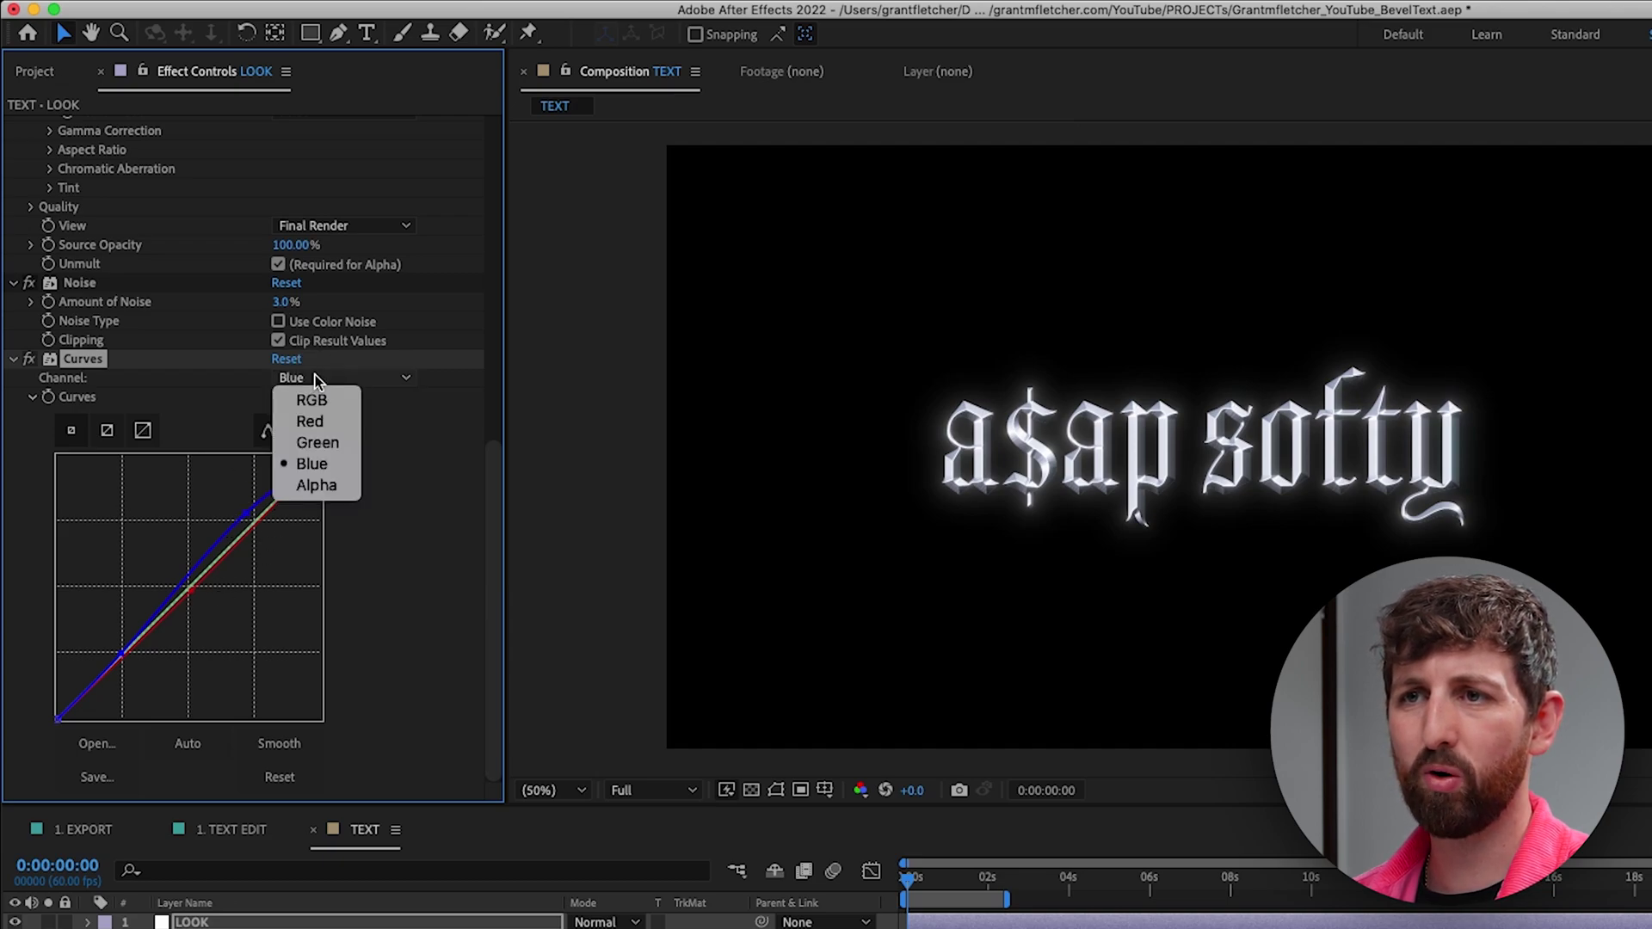
{"action": "left_click", "coordinate": [318, 430]}
{"action": "left_click", "coordinate": [129, 658]}
{"action": "key", "text": "ctrl+z"}
{"action": "key", "text": "ctrl+z"}
{"action": "left_click_drag", "start_coordinate": [246, 514], "coordinate": [246, 511]}
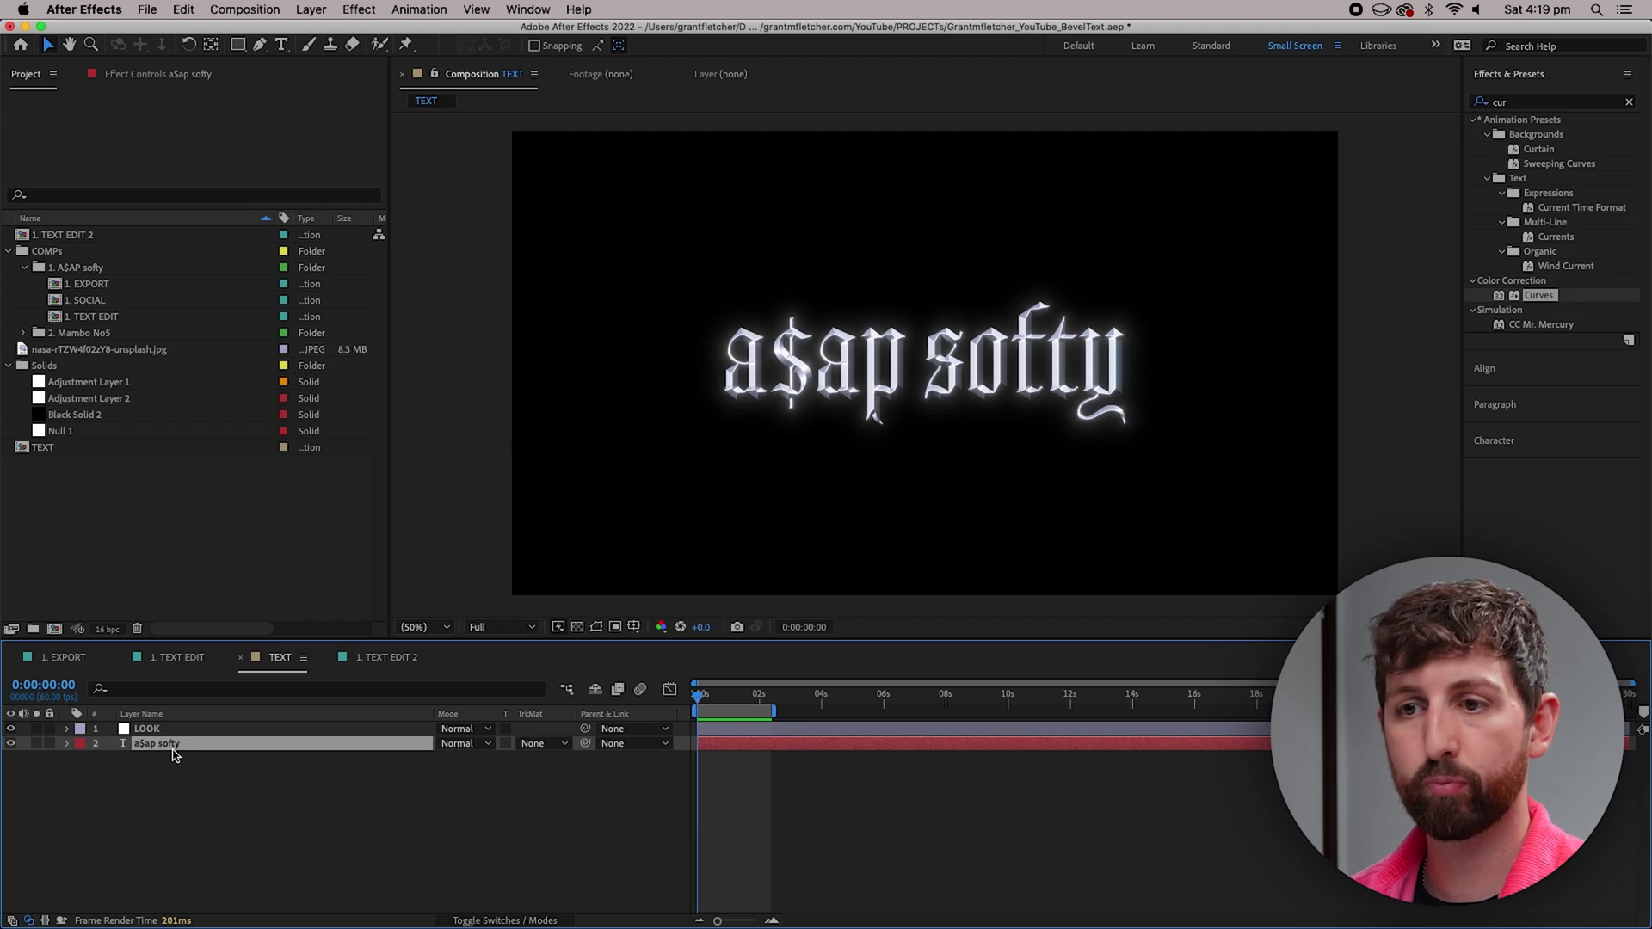
Remove the Angle keyframes from the text layer's Bevel and Emboss style and set the angle to 45°
{"action": "left_click", "coordinate": [68, 744]}
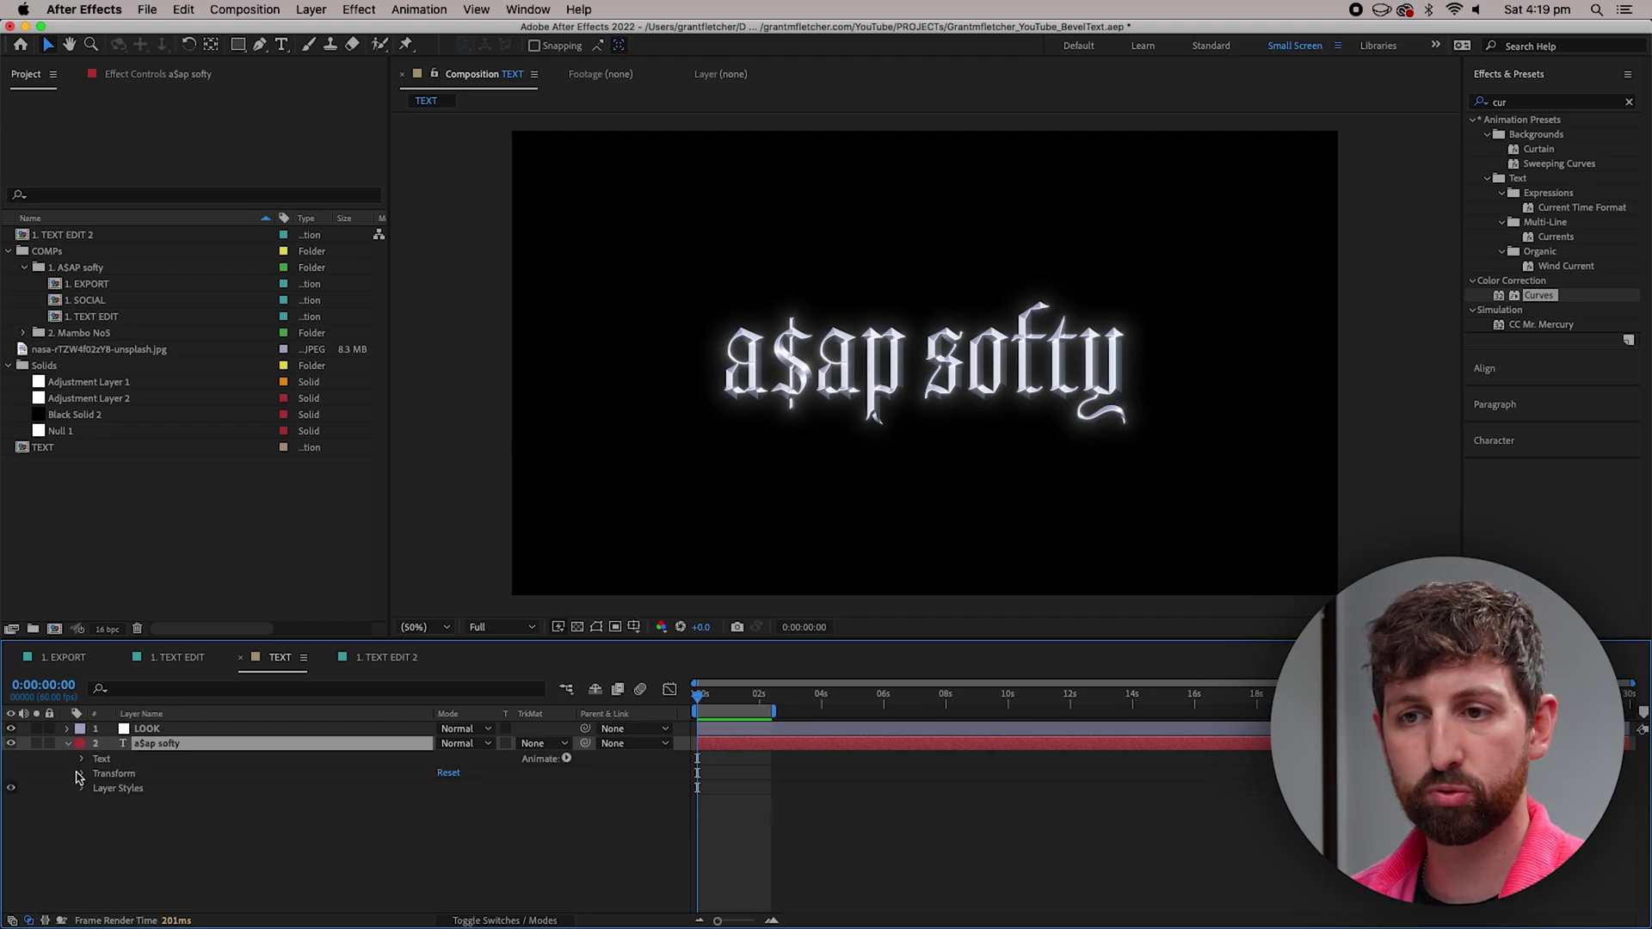
{"action": "left_click", "coordinate": [83, 789]}
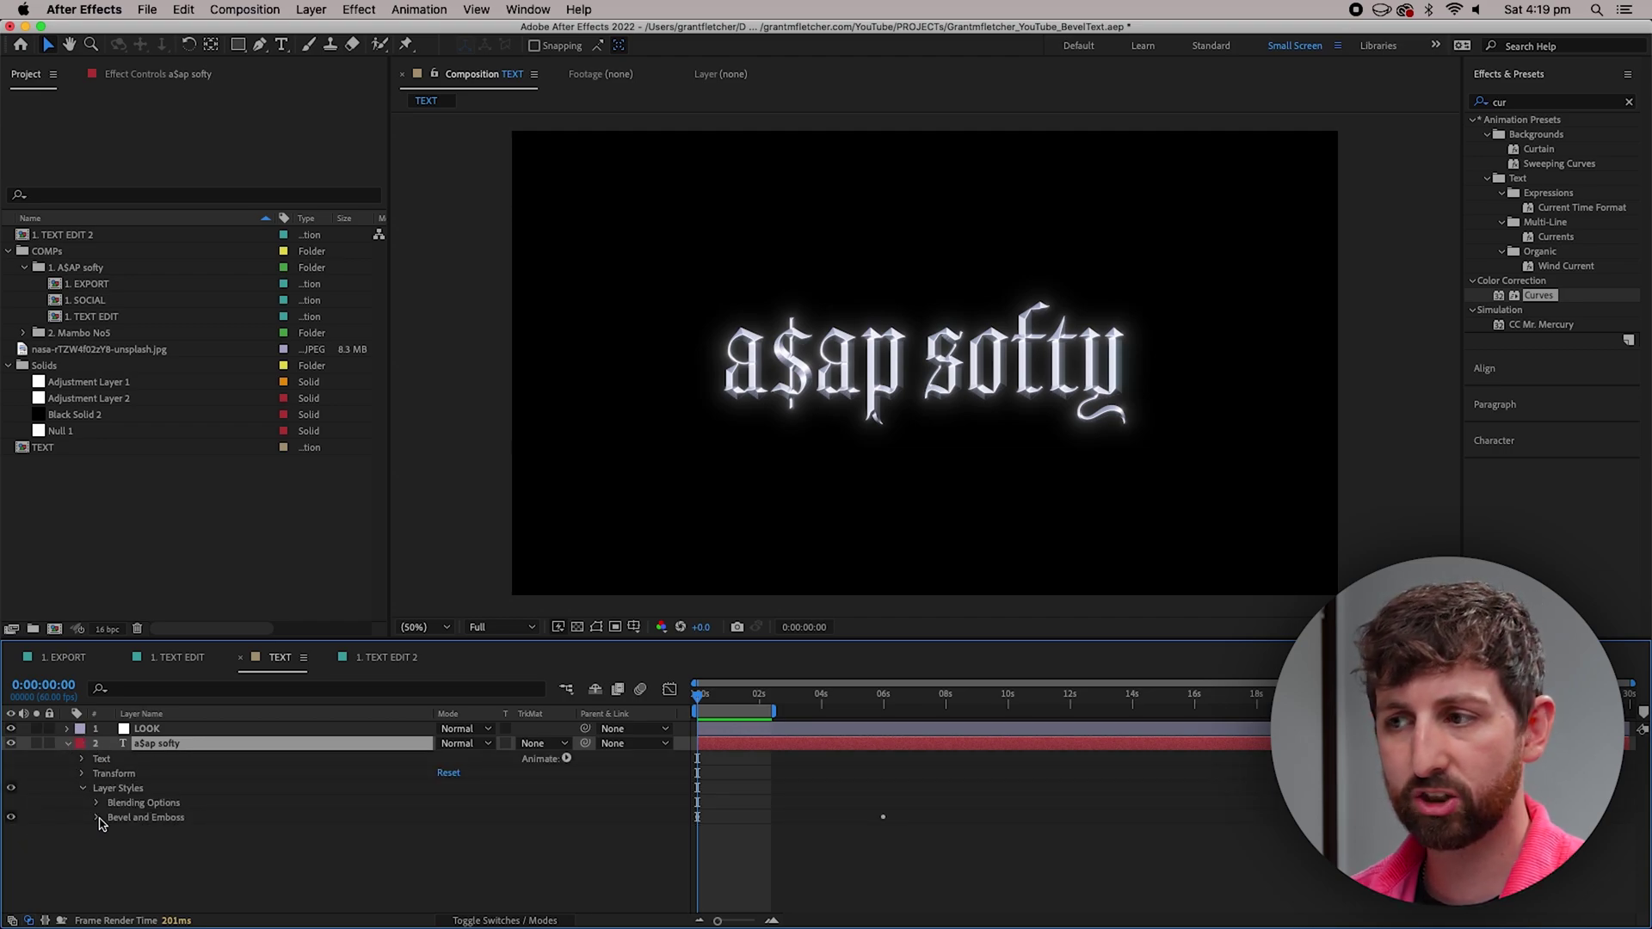
{"action": "left_click", "coordinate": [97, 818]}
{"action": "left_click", "coordinate": [250, 849]}
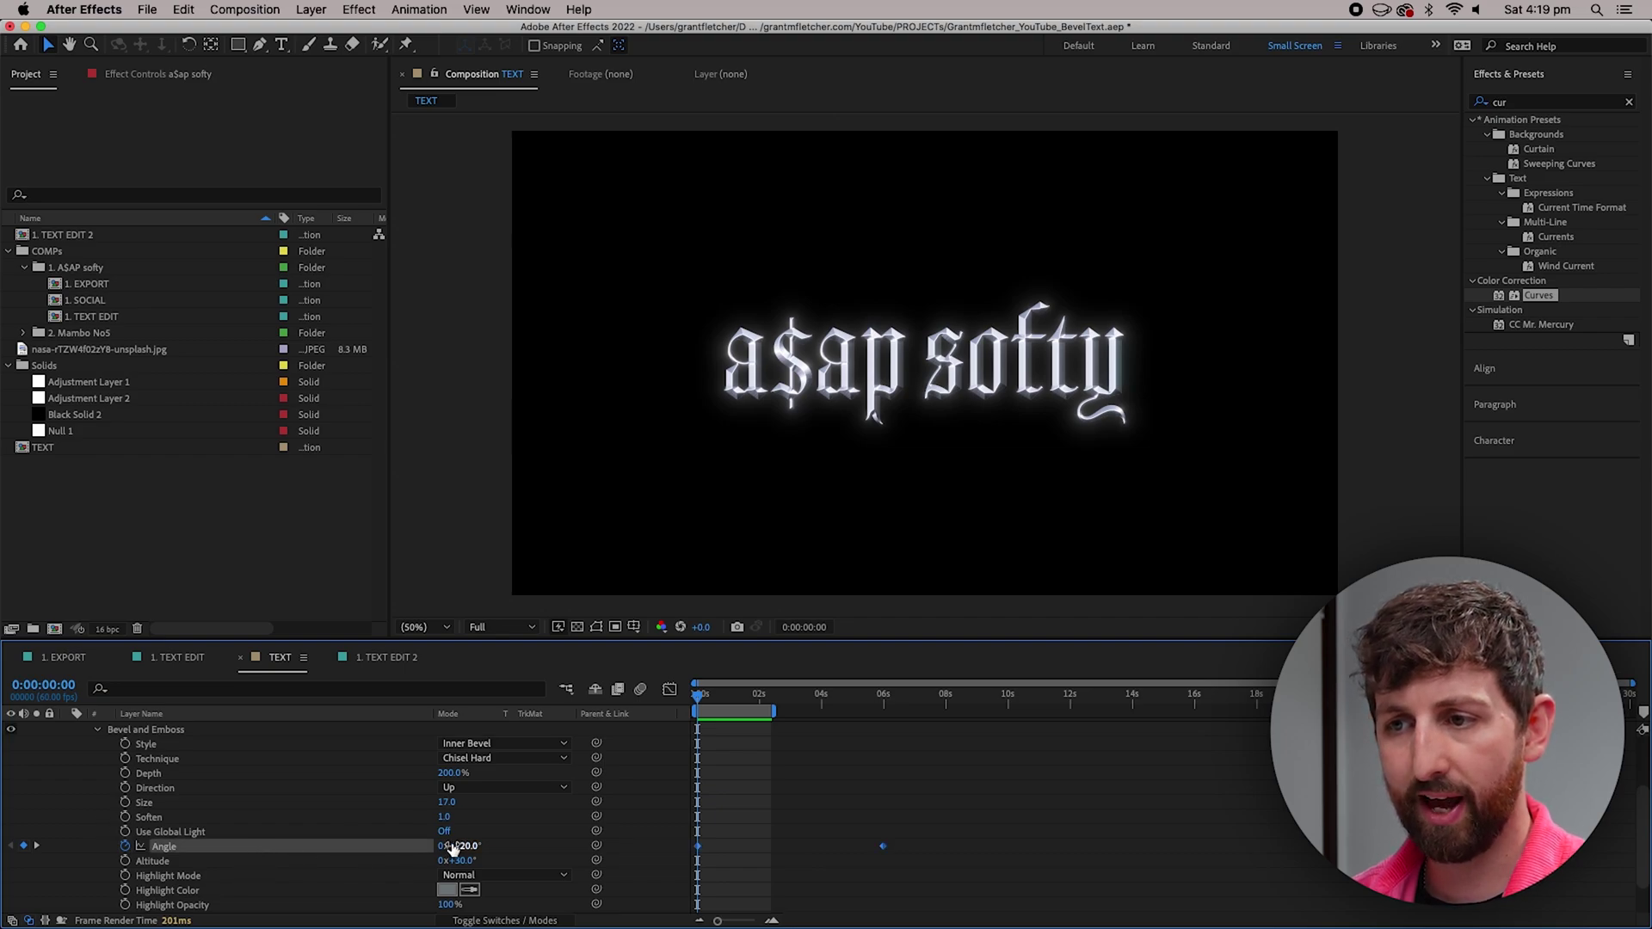
{"action": "left_click", "coordinate": [470, 847]}
{"action": "type", "text": "45"}
{"action": "key", "text": "Return"}
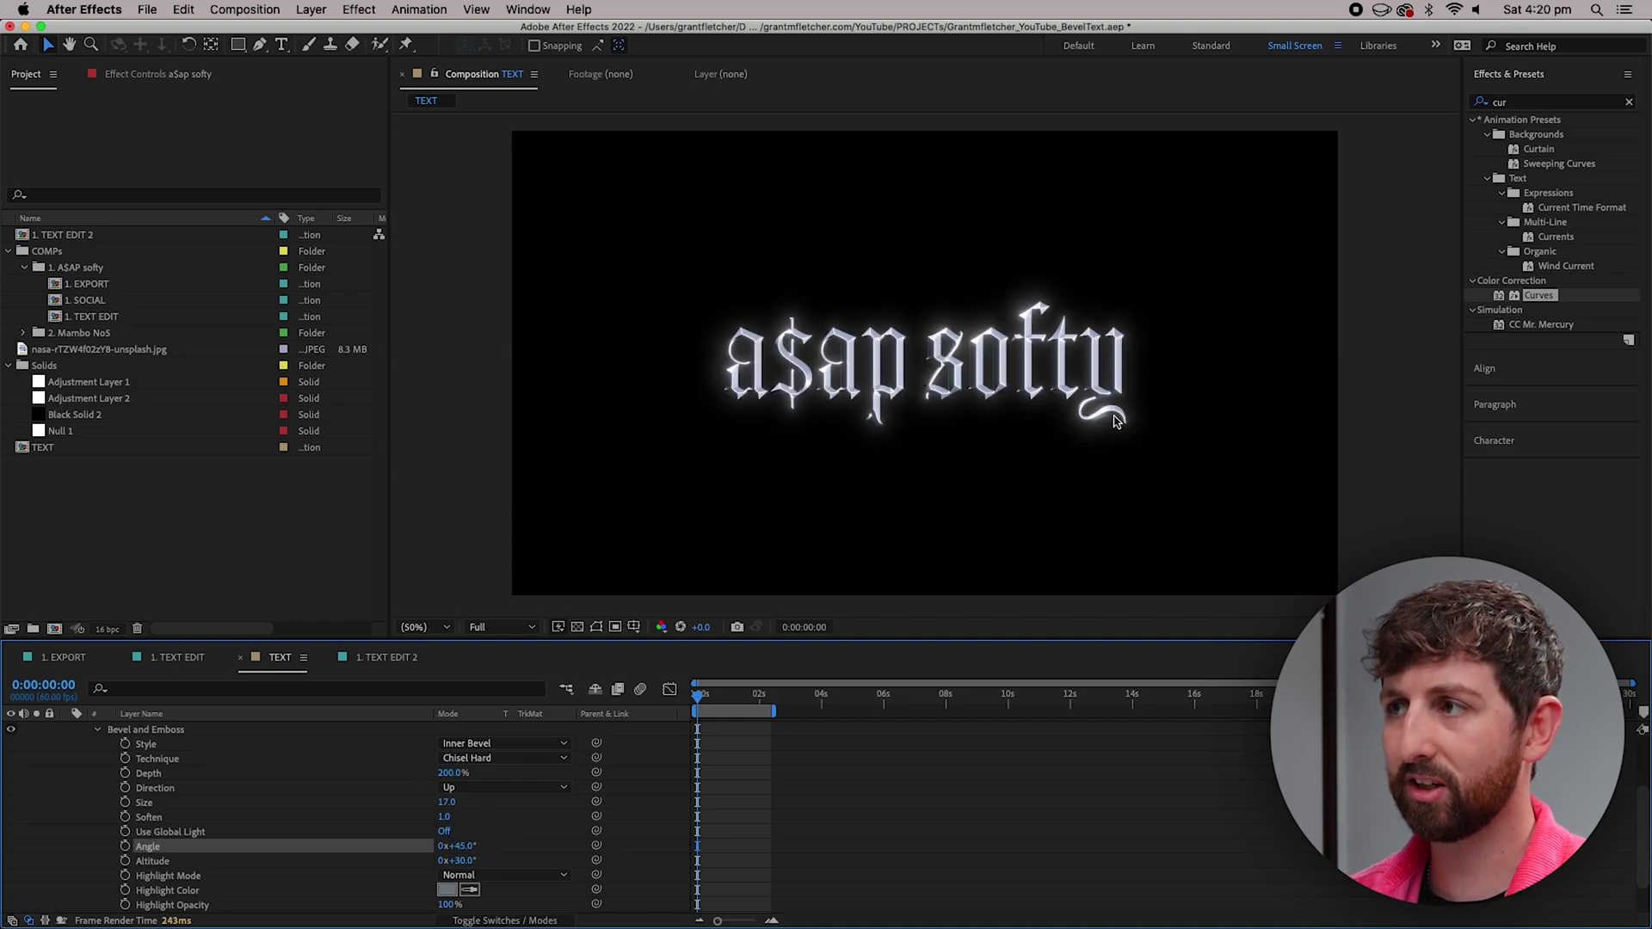
Pre-compose the a$ap softy text layer into a new composition named "PC | TEXT EDIT"
{"action": "scroll", "coordinate": [975, 828], "scroll_direction": "up", "scroll_amount": 3}
{"action": "left_click", "coordinate": [176, 751]}
{"action": "key", "text": "super+shift+c"}
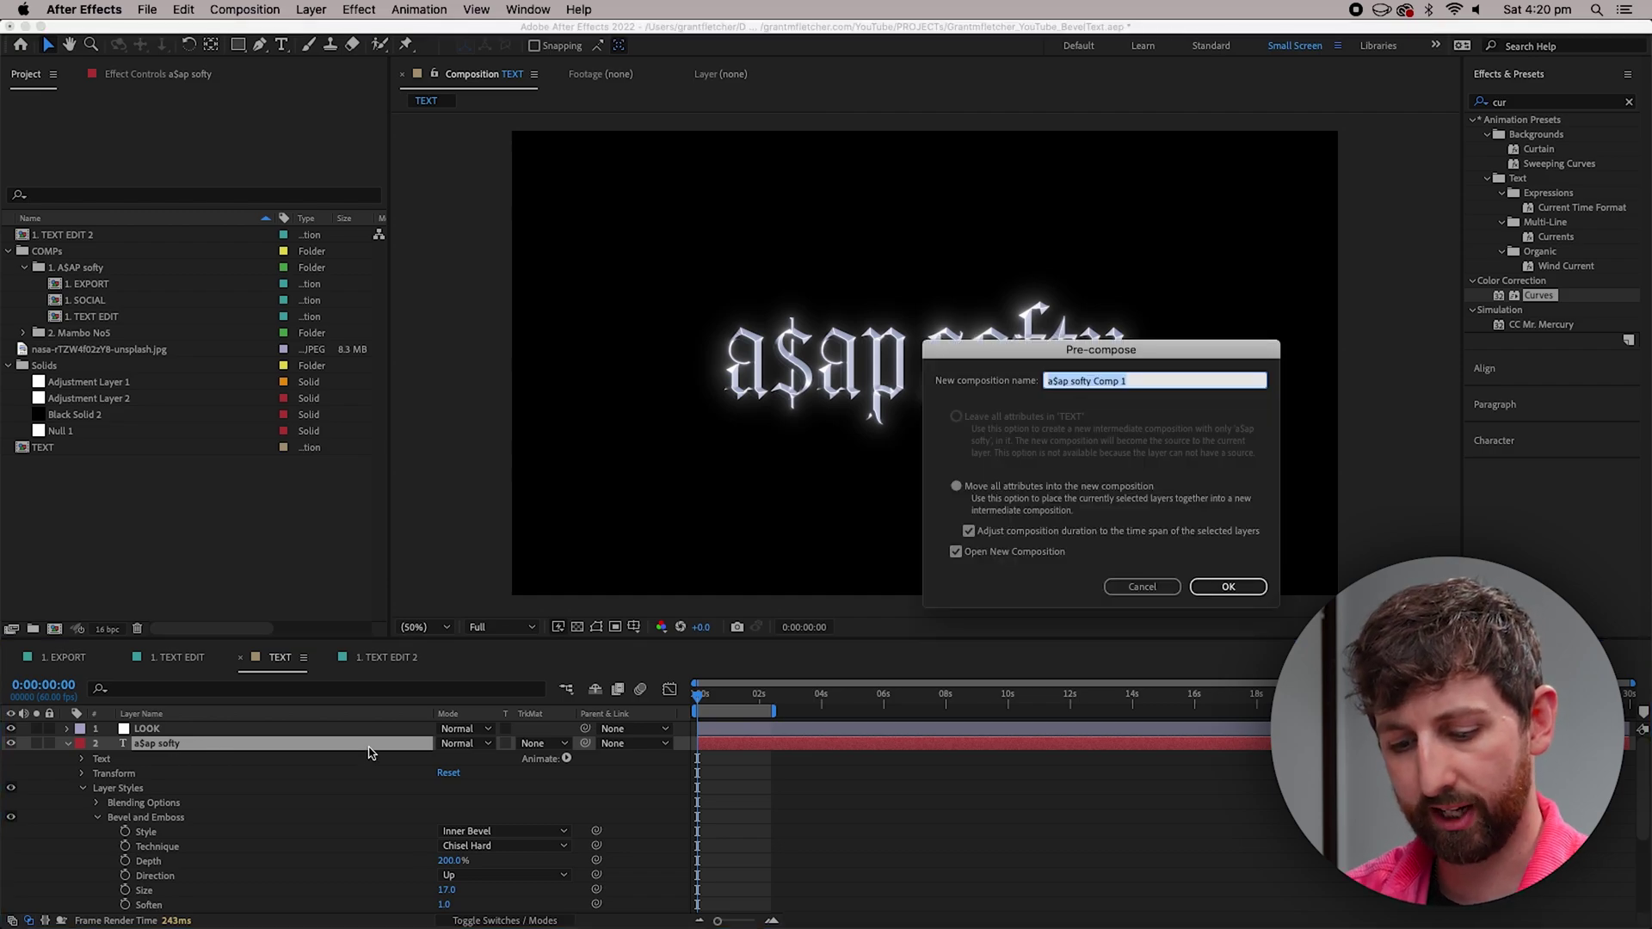
{"action": "type", "text": "P"}
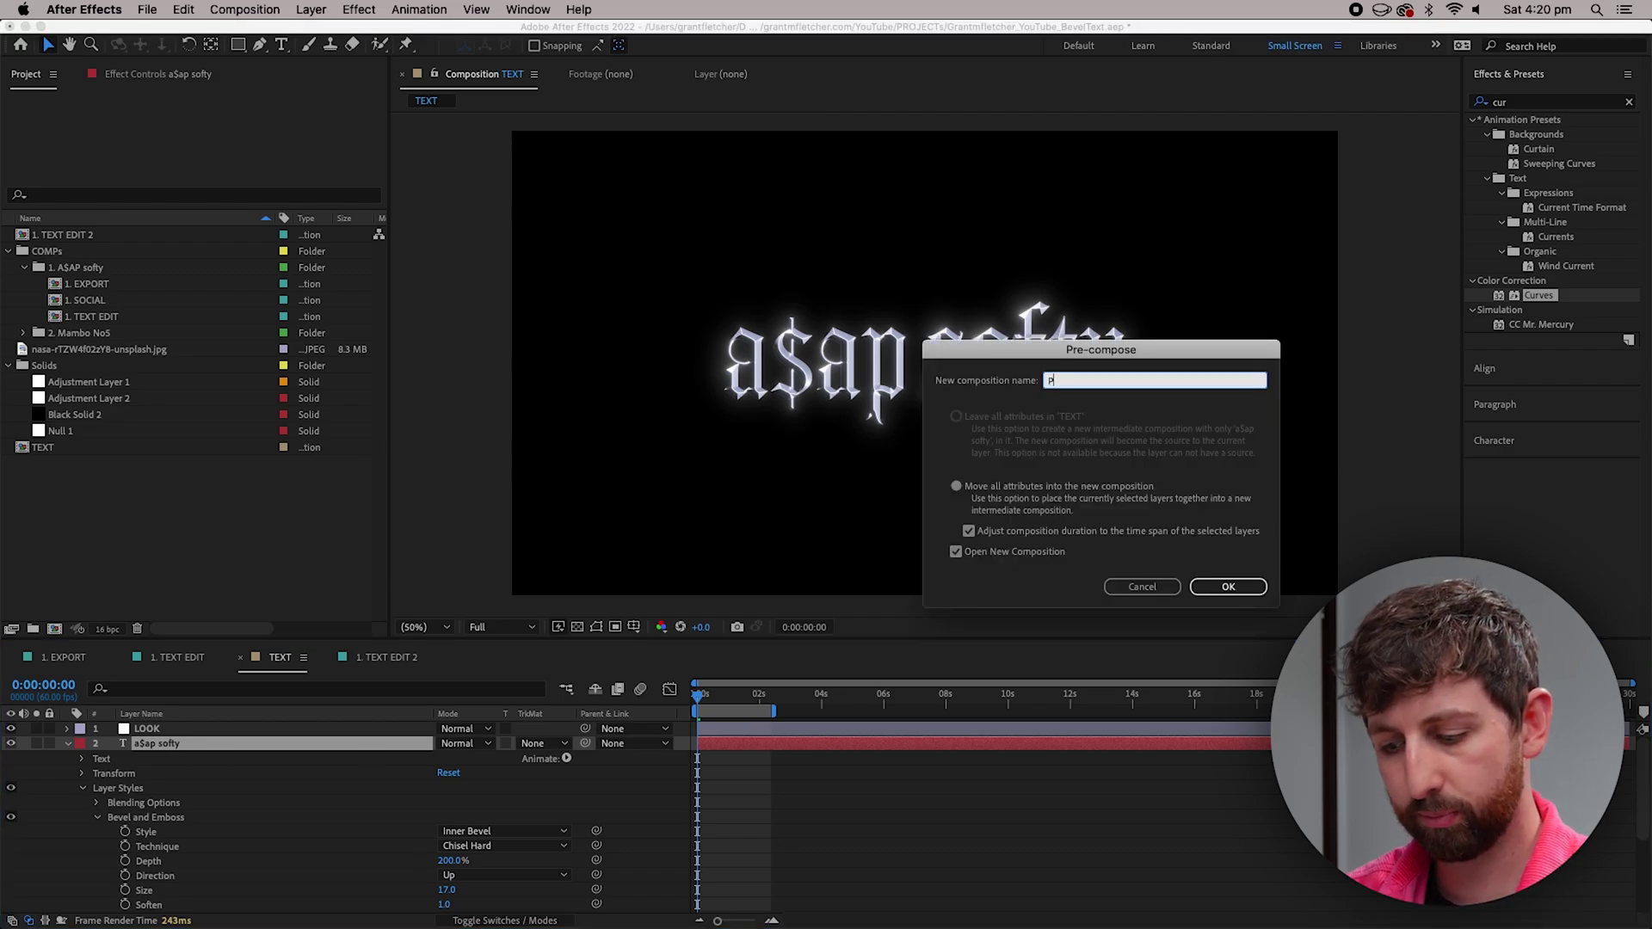
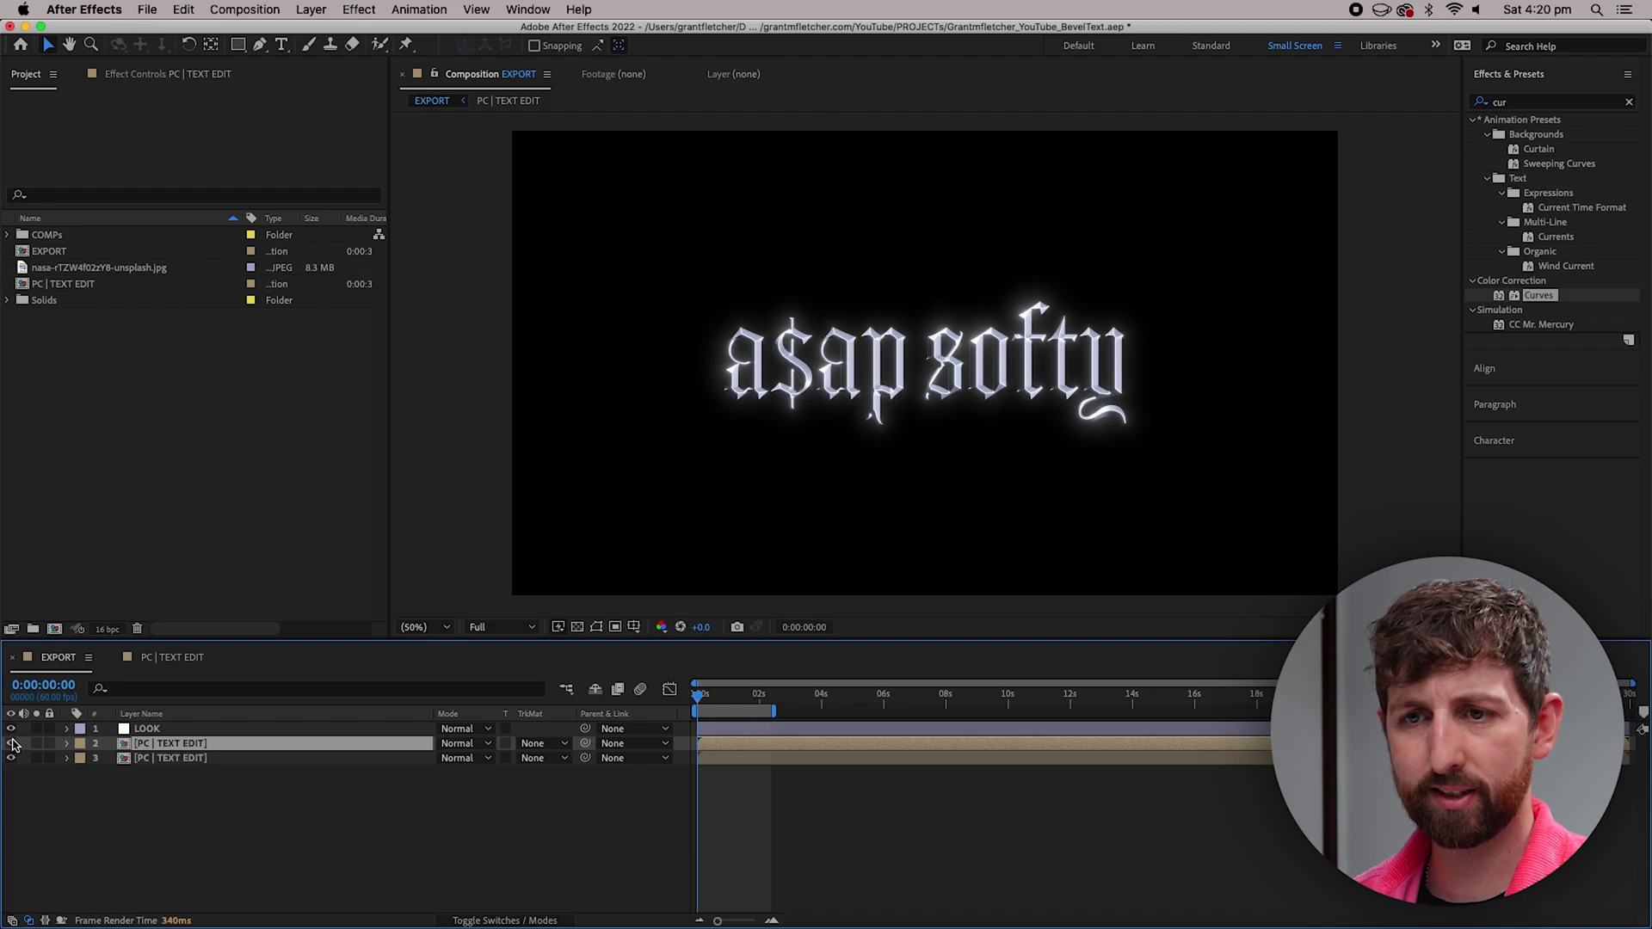
Place the imported Unsplash photo in the EXPORT composition between the two PC | TEXT EDIT layers
{"action": "left_click", "coordinate": [10, 729]}
{"action": "left_click", "coordinate": [191, 748]}
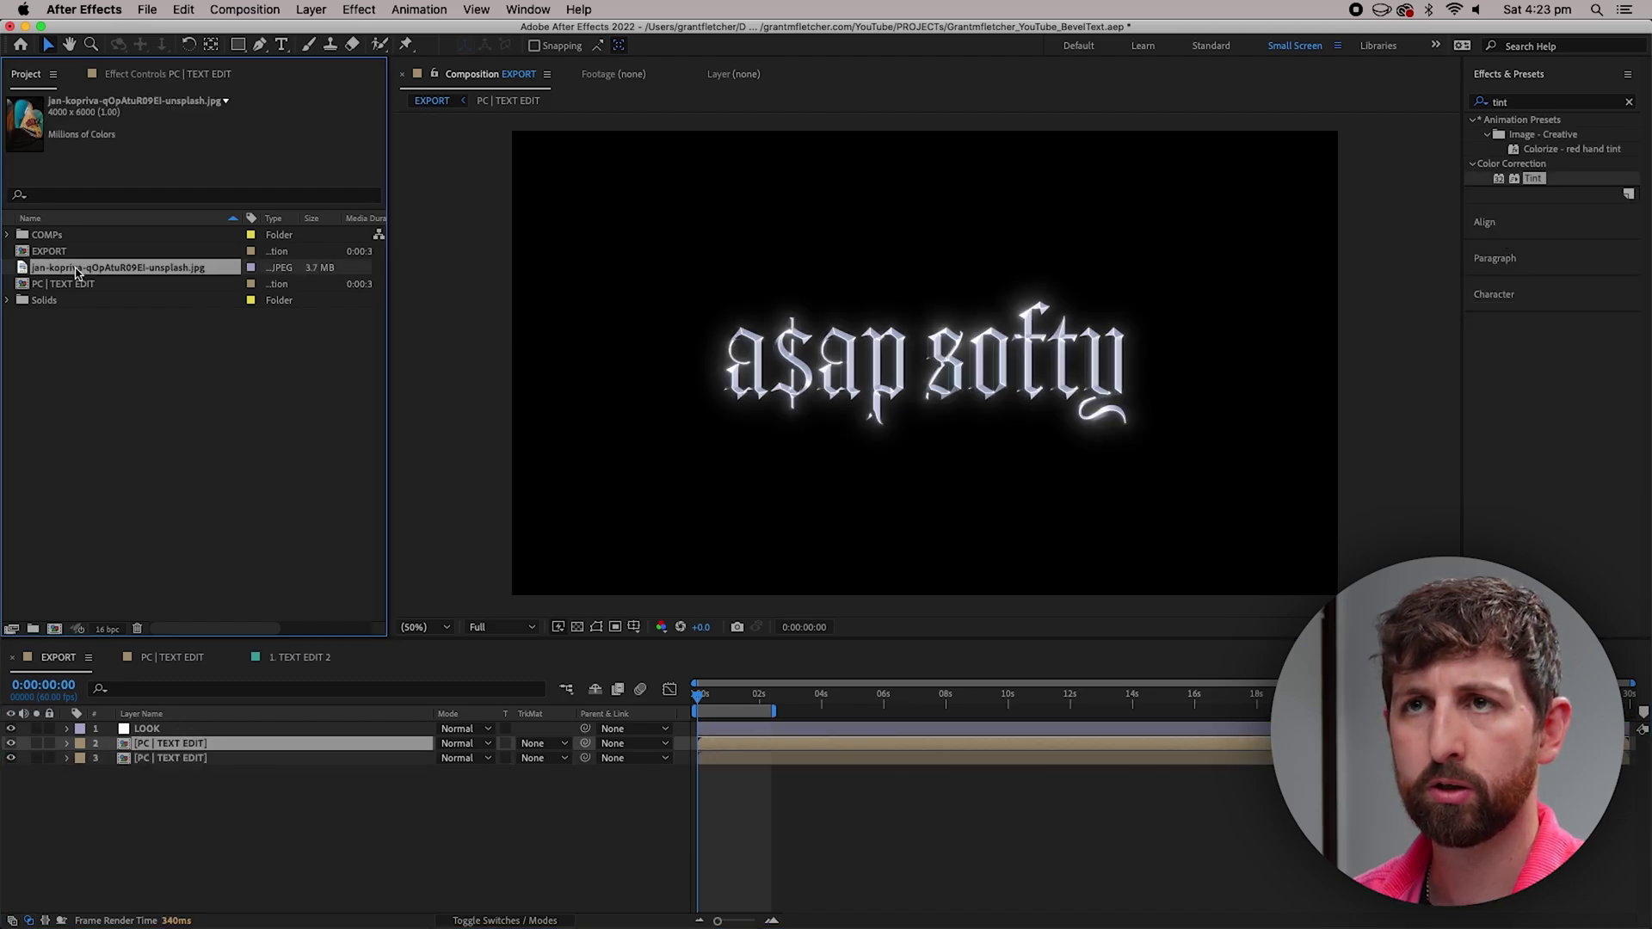
{"action": "left_click_drag", "start_coordinate": [120, 268], "coordinate": [198, 758]}
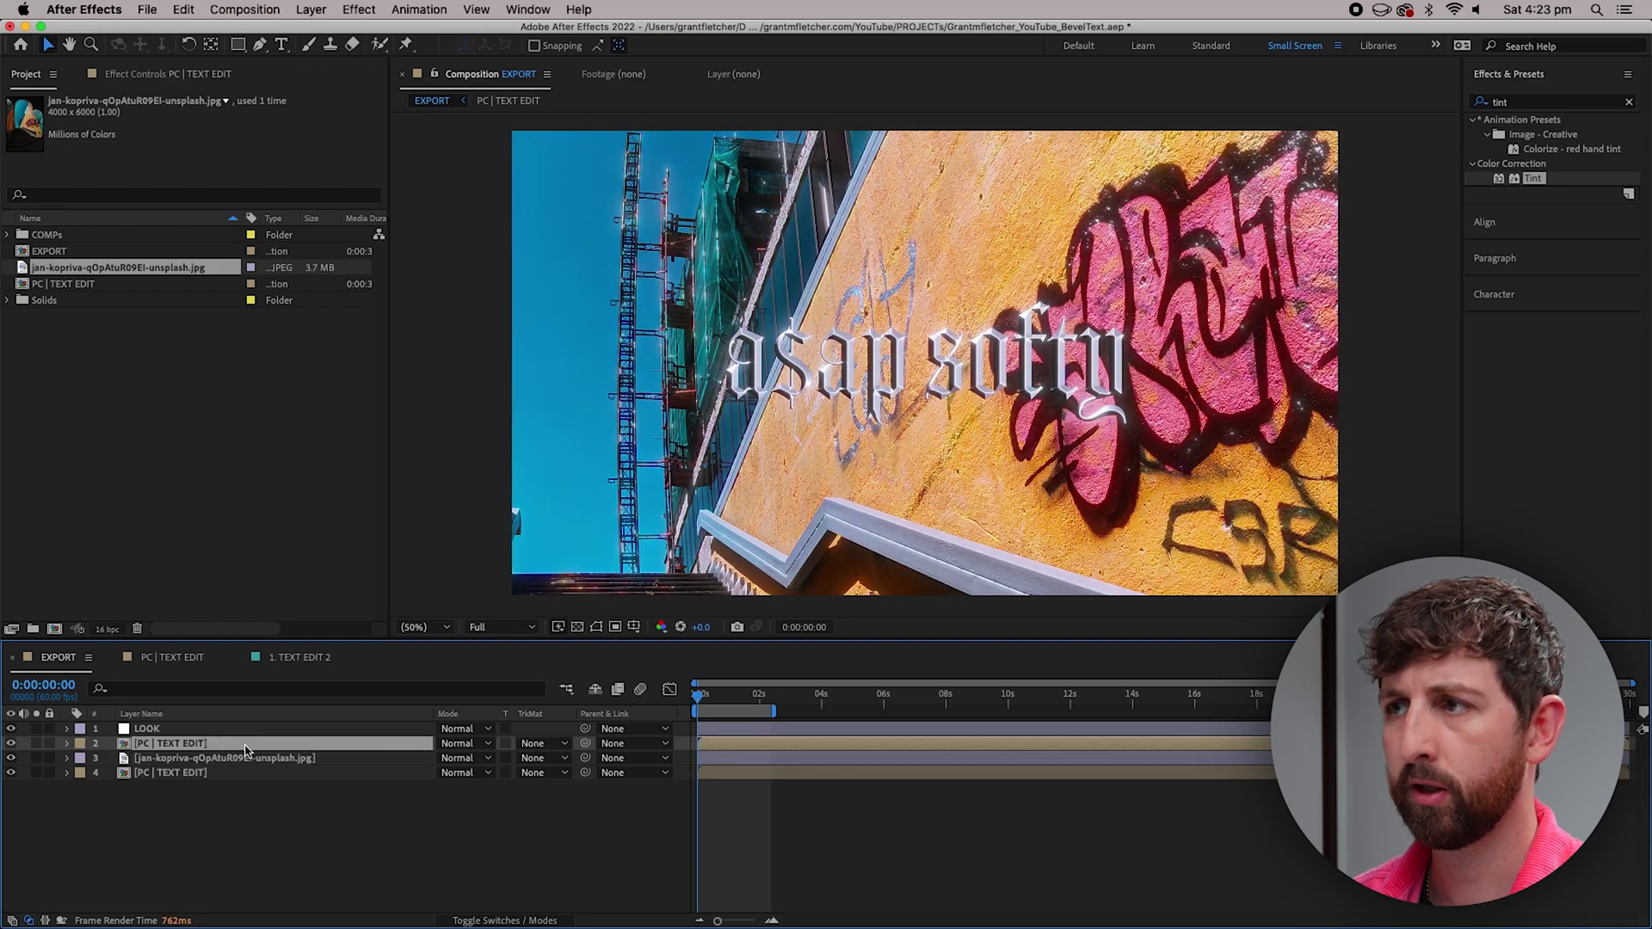
Solo the upper PC | TEXT EDIT layer and apply the Tint effect to it
{"action": "left_click", "coordinate": [155, 76]}
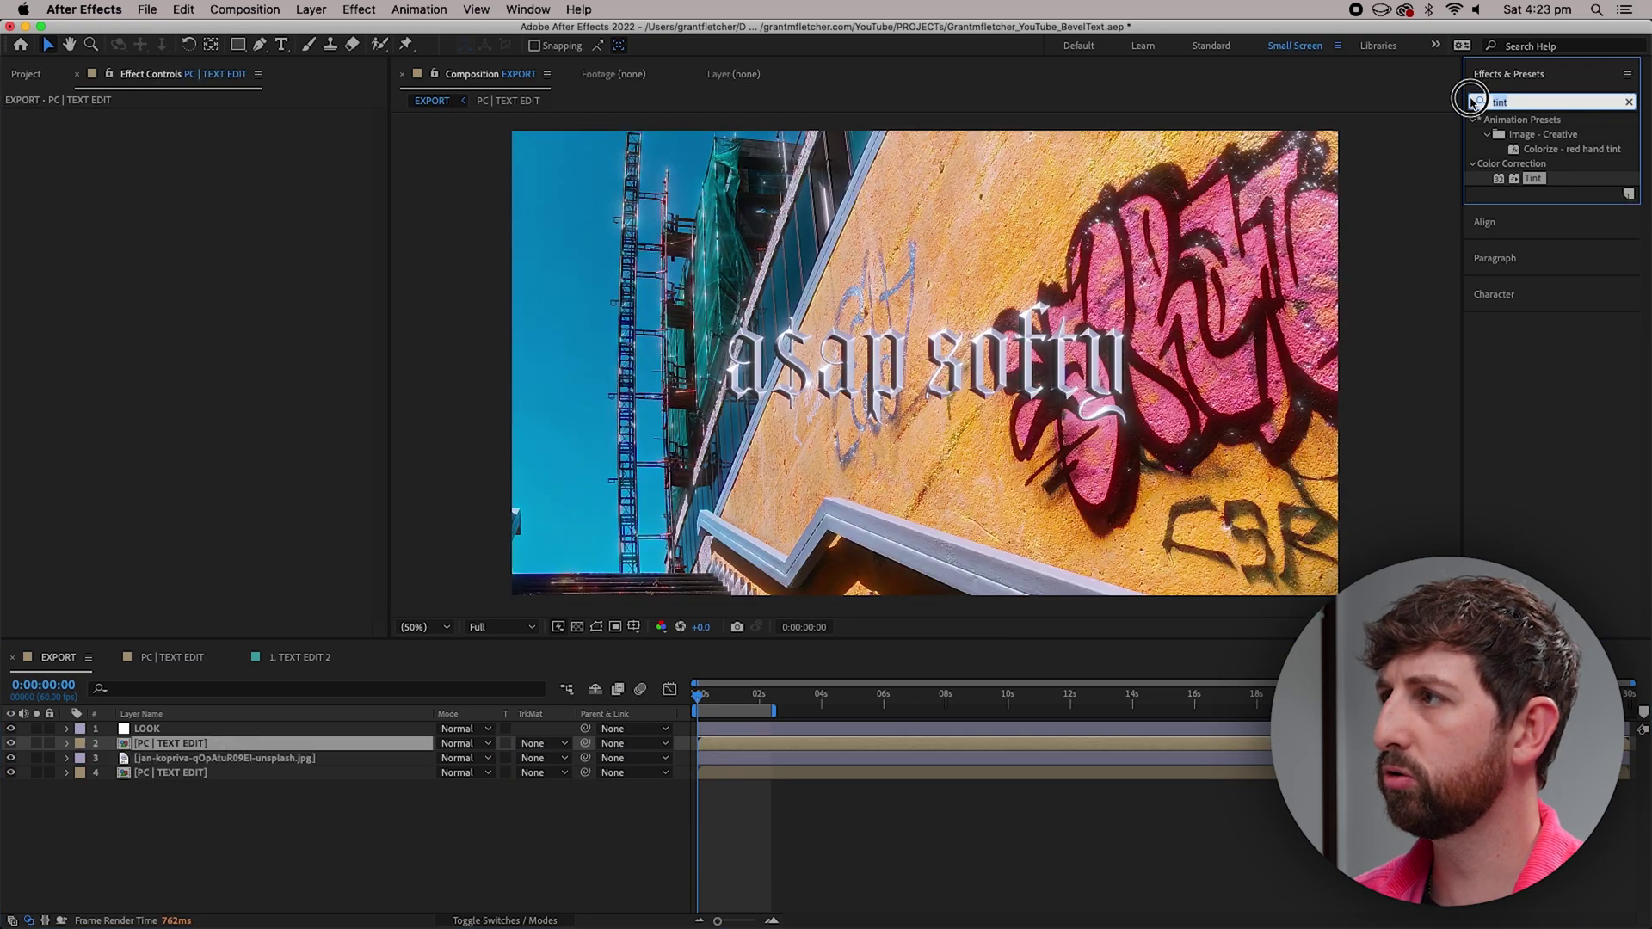
{"action": "left_click", "coordinate": [36, 744]}
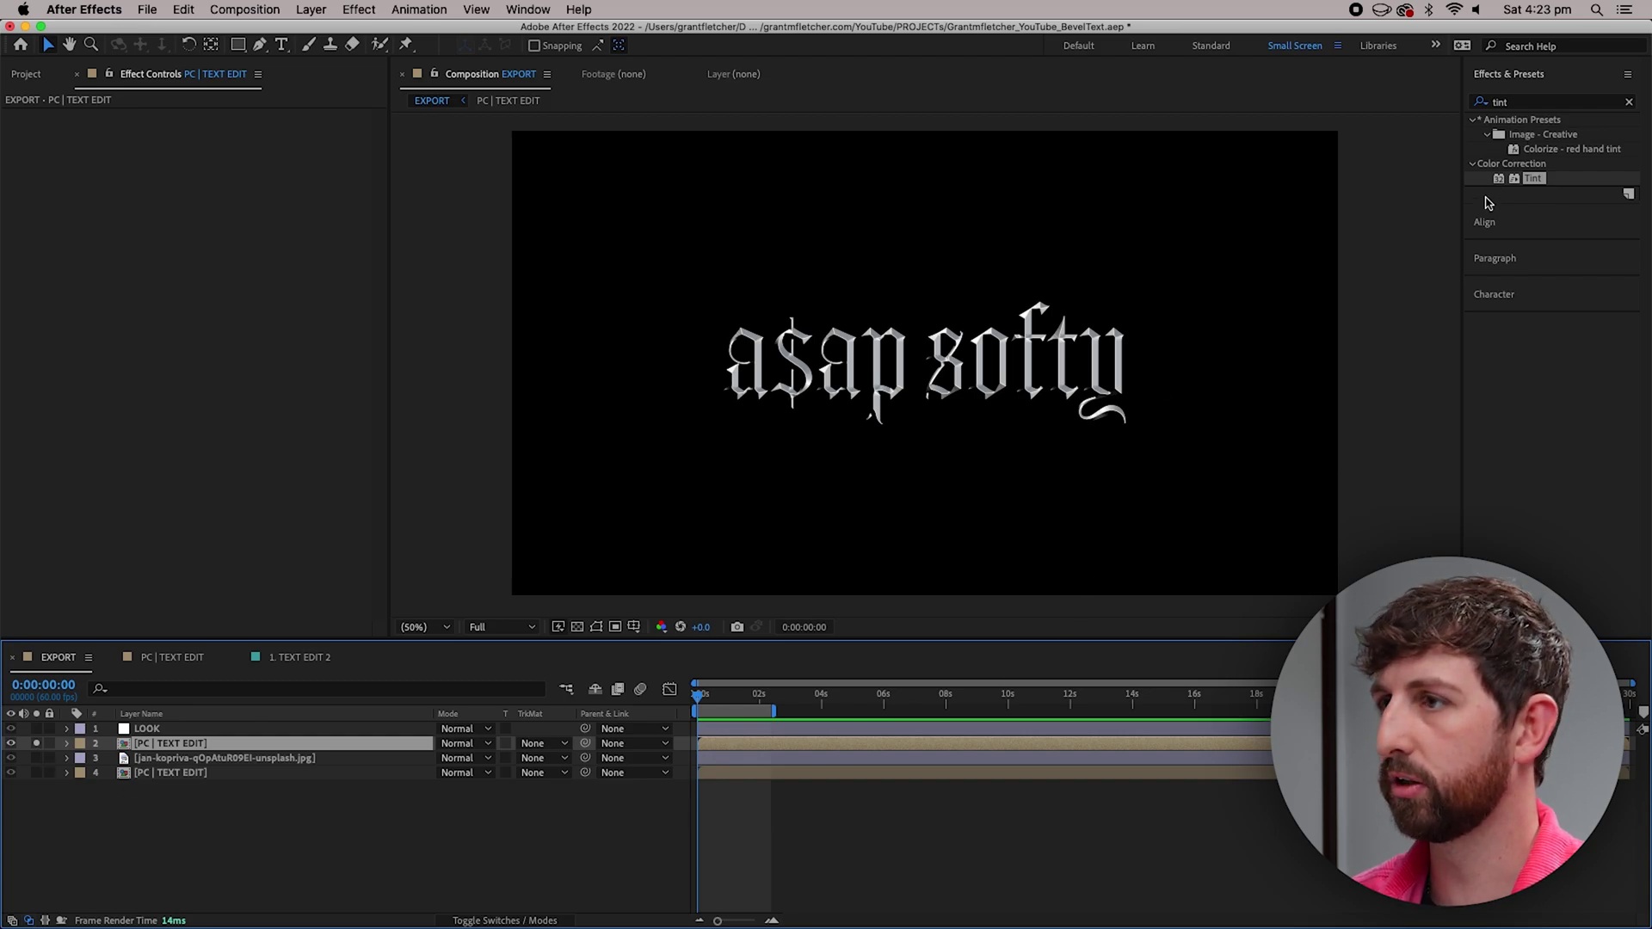
{"action": "left_click", "coordinate": [1501, 102]}
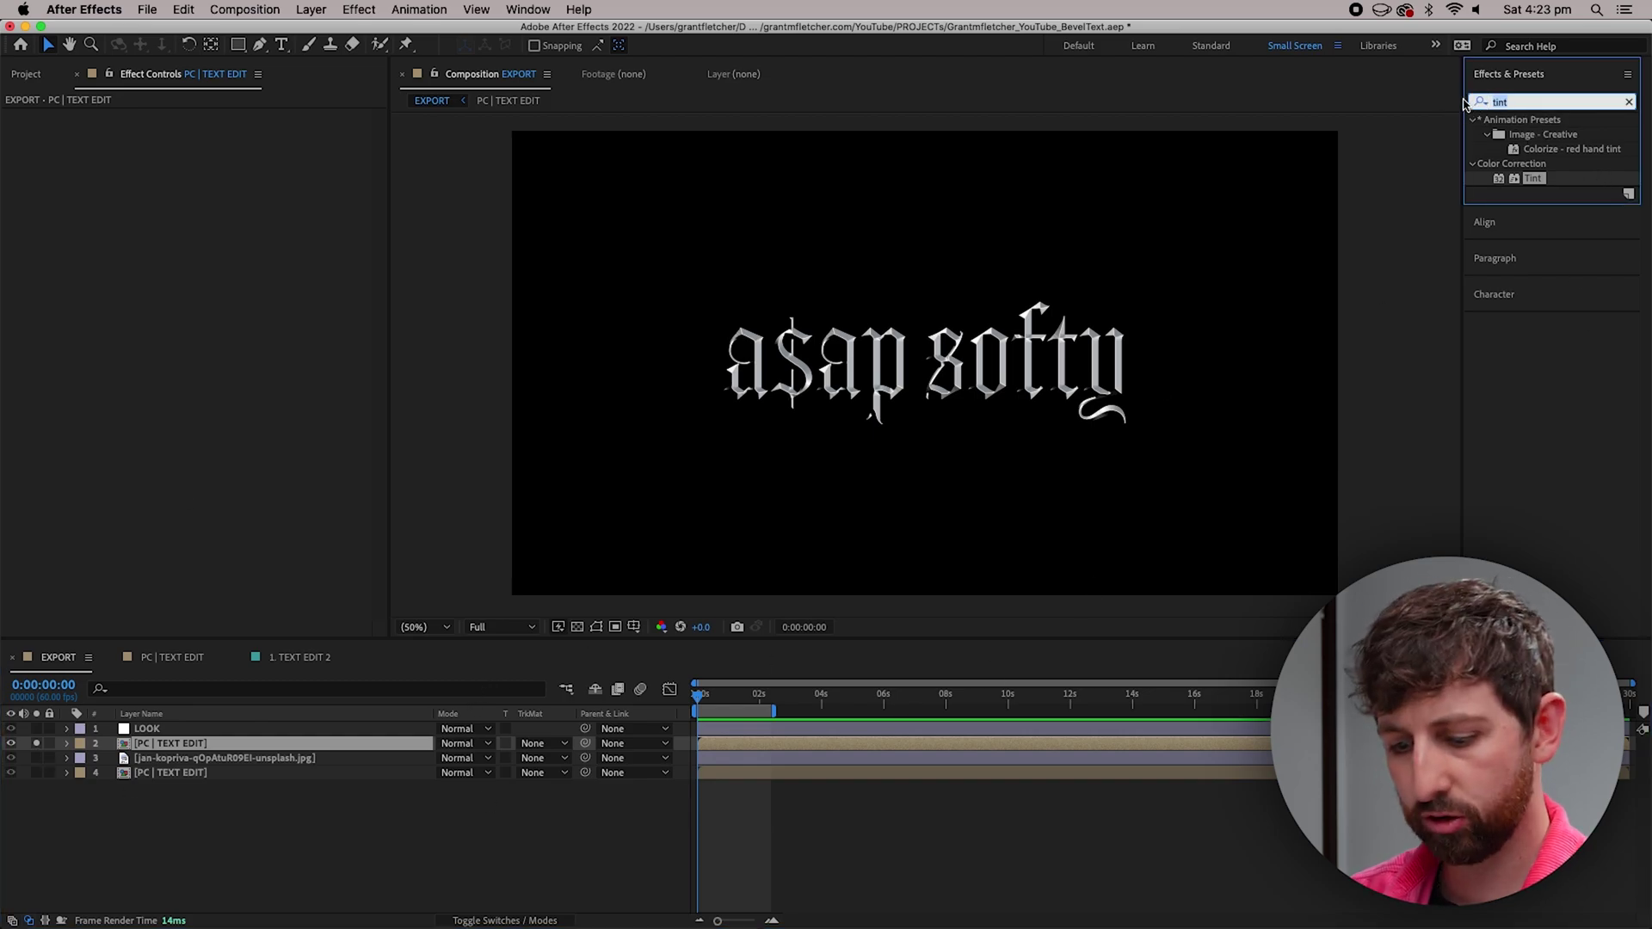
{"action": "left_click", "coordinate": [1478, 102]}
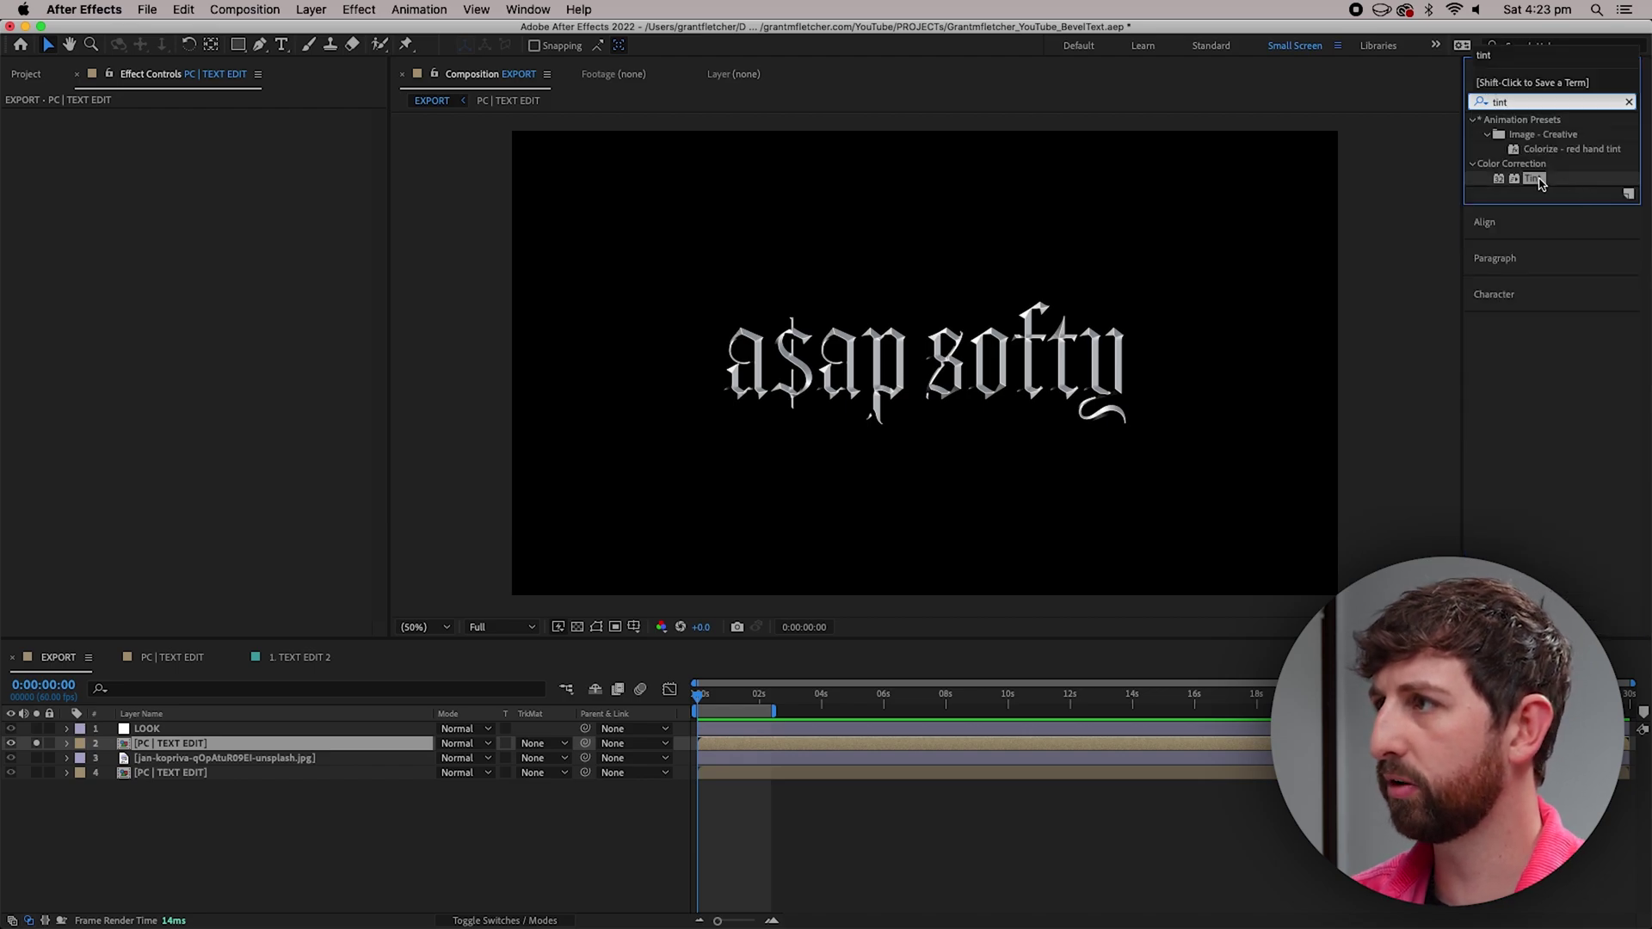
{"action": "left_click_drag", "start_coordinate": [1535, 179], "coordinate": [1141, 294]}
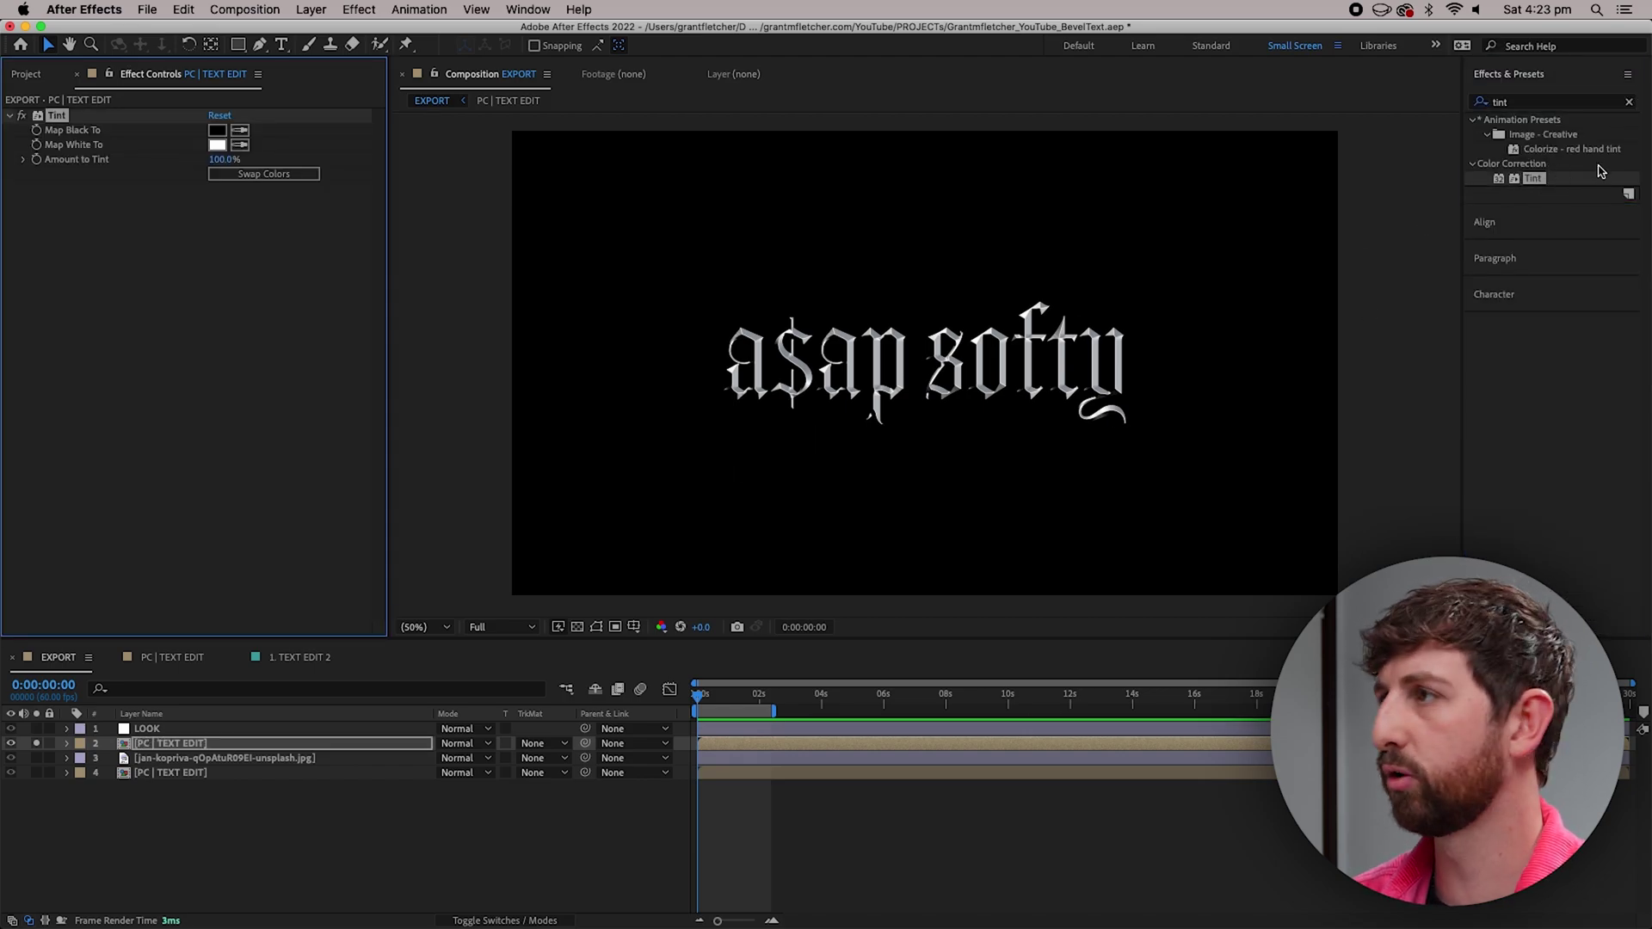
Find the Levels effect and apply it below Tint on the upper PC | TEXT EDIT layer
{"action": "left_click", "coordinate": [1540, 102]}
{"action": "type", "text": "level"}
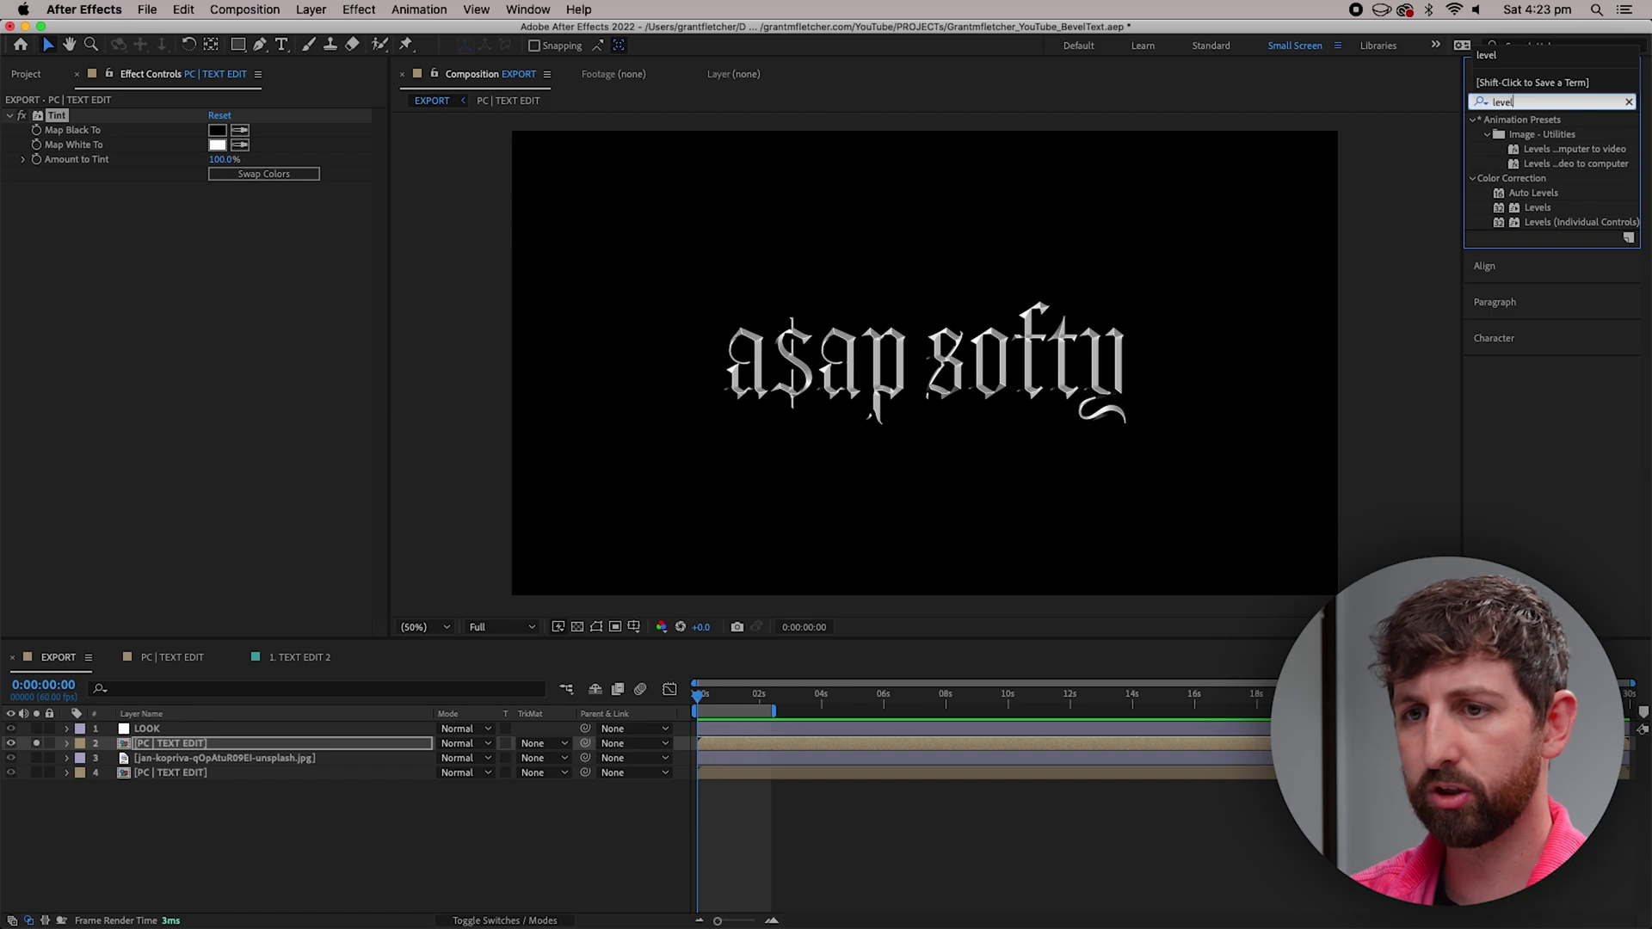
{"action": "left_click_drag", "start_coordinate": [1531, 207], "coordinate": [279, 294]}
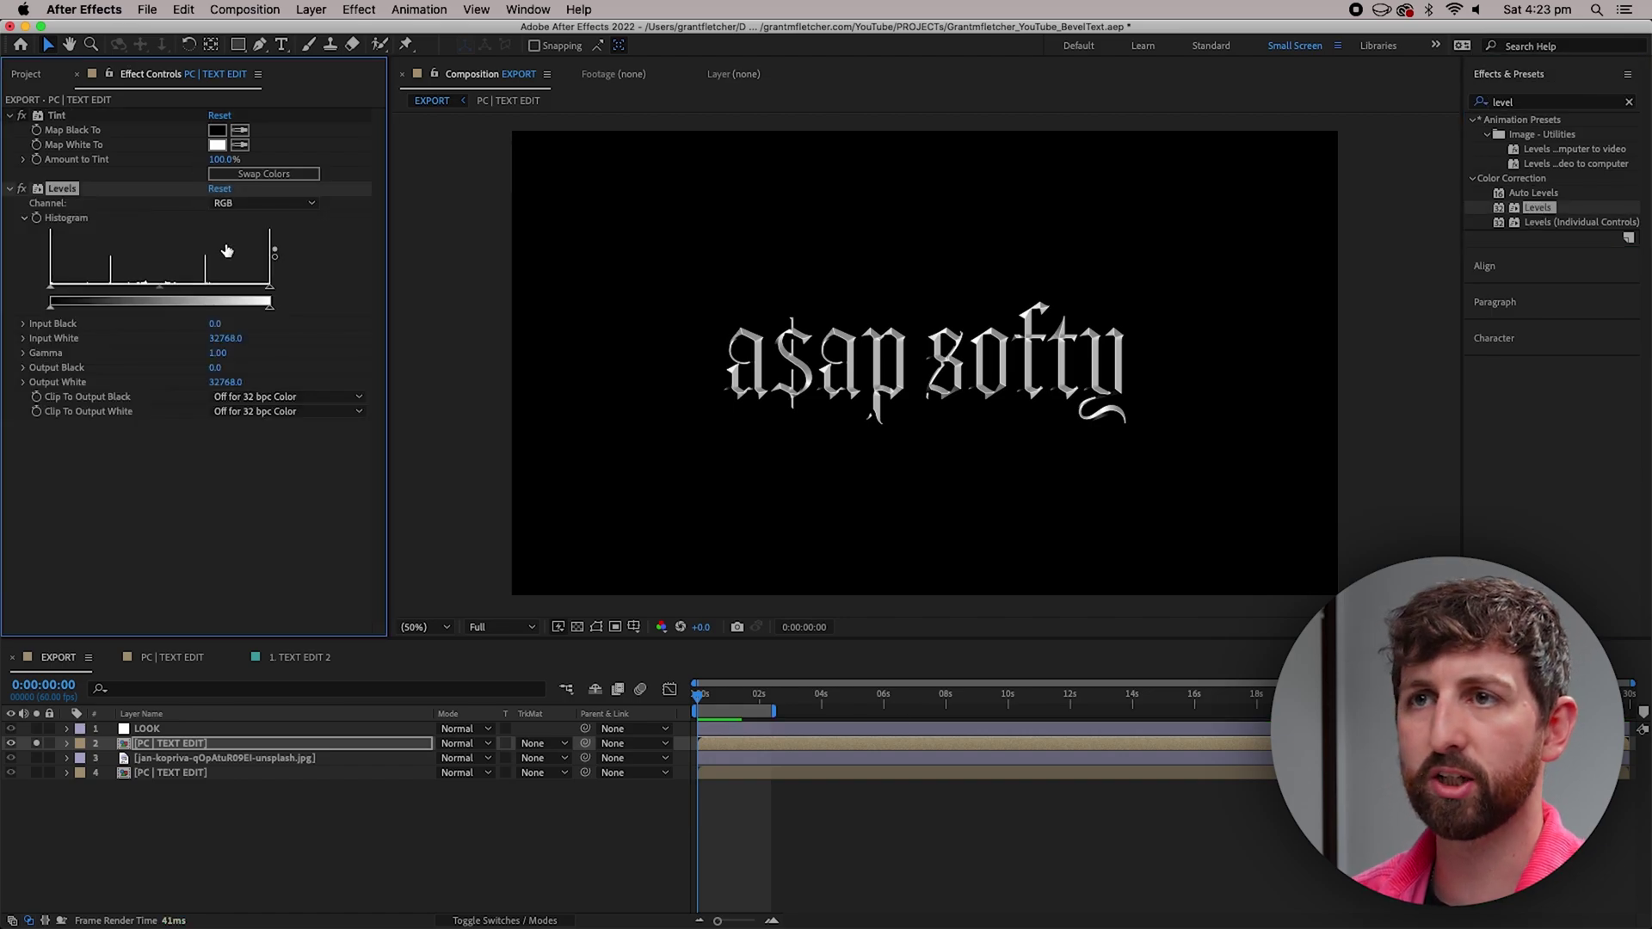
Increase the matte's contrast in Levels with Input Black 9637.6, Input White 17476.3 and Gamma 1.99, checking it against the transparency grid
{"action": "left_click", "coordinate": [577, 627]}
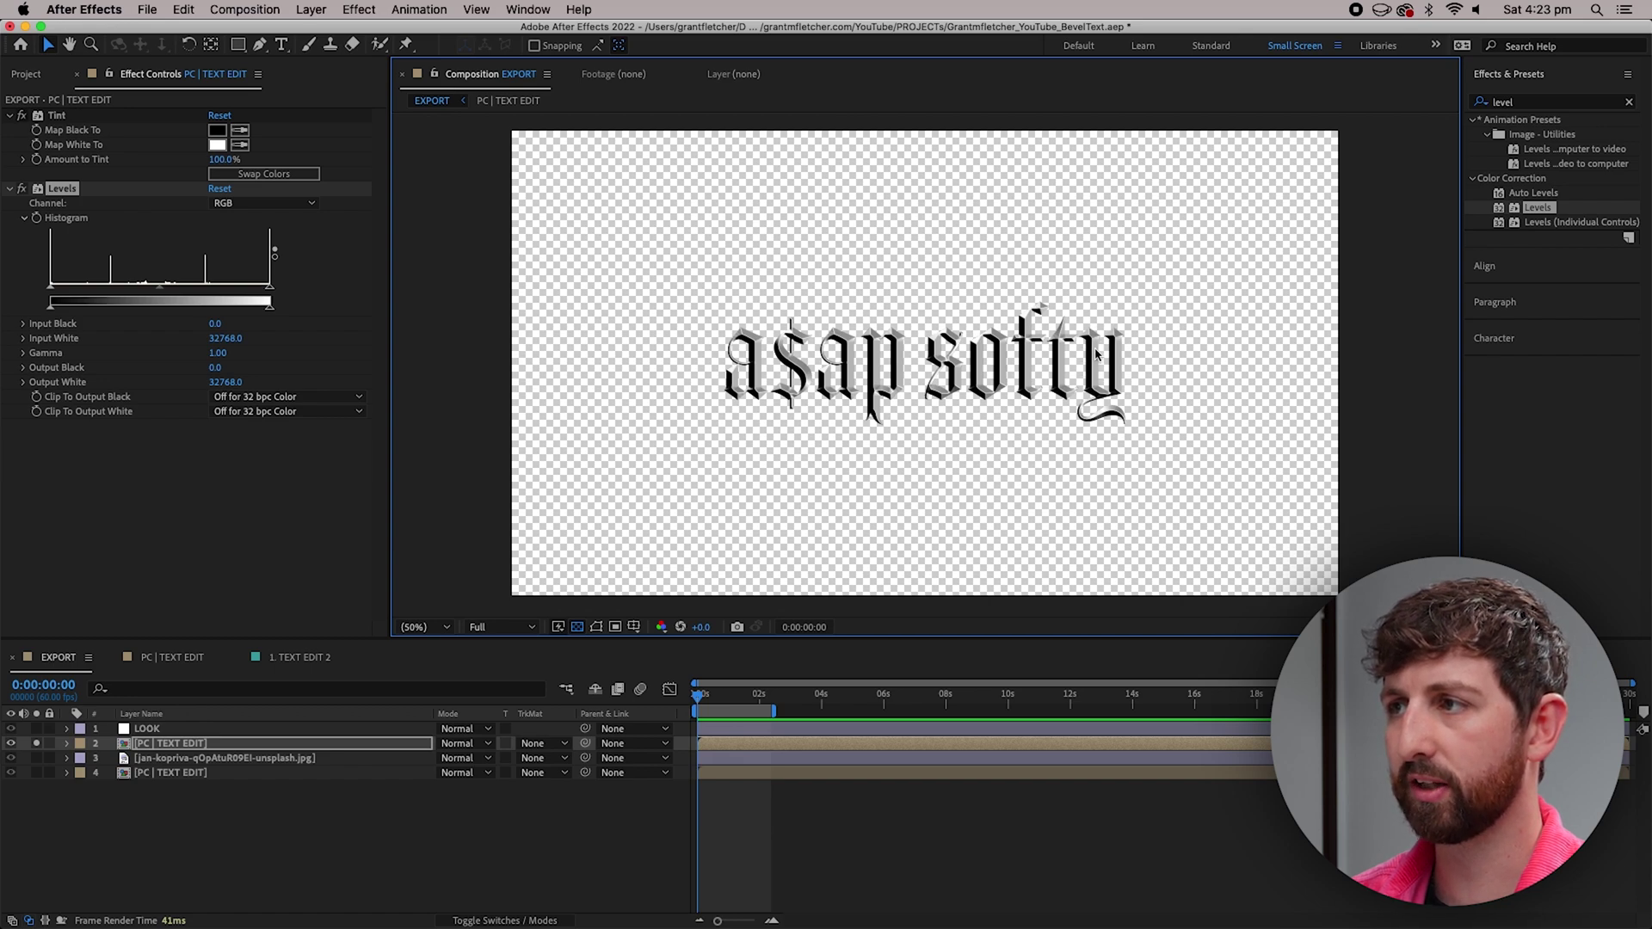
{"action": "left_click_drag", "start_coordinate": [269, 287], "coordinate": [204, 288]}
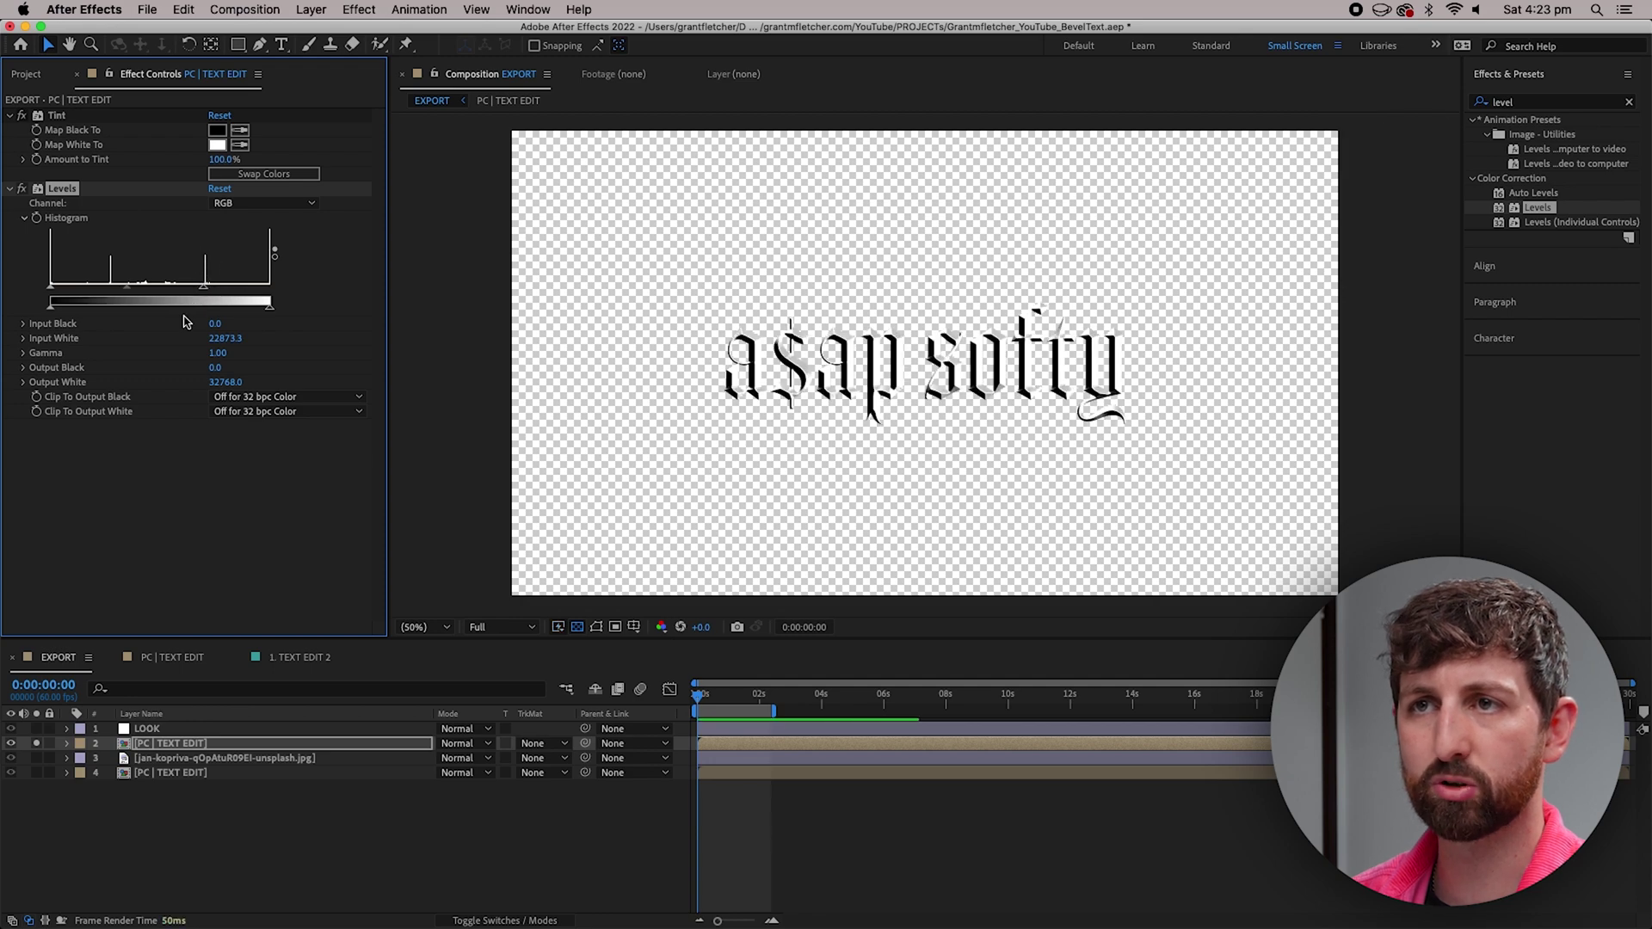
{"action": "left_click_drag", "start_coordinate": [49, 293], "coordinate": [114, 289]}
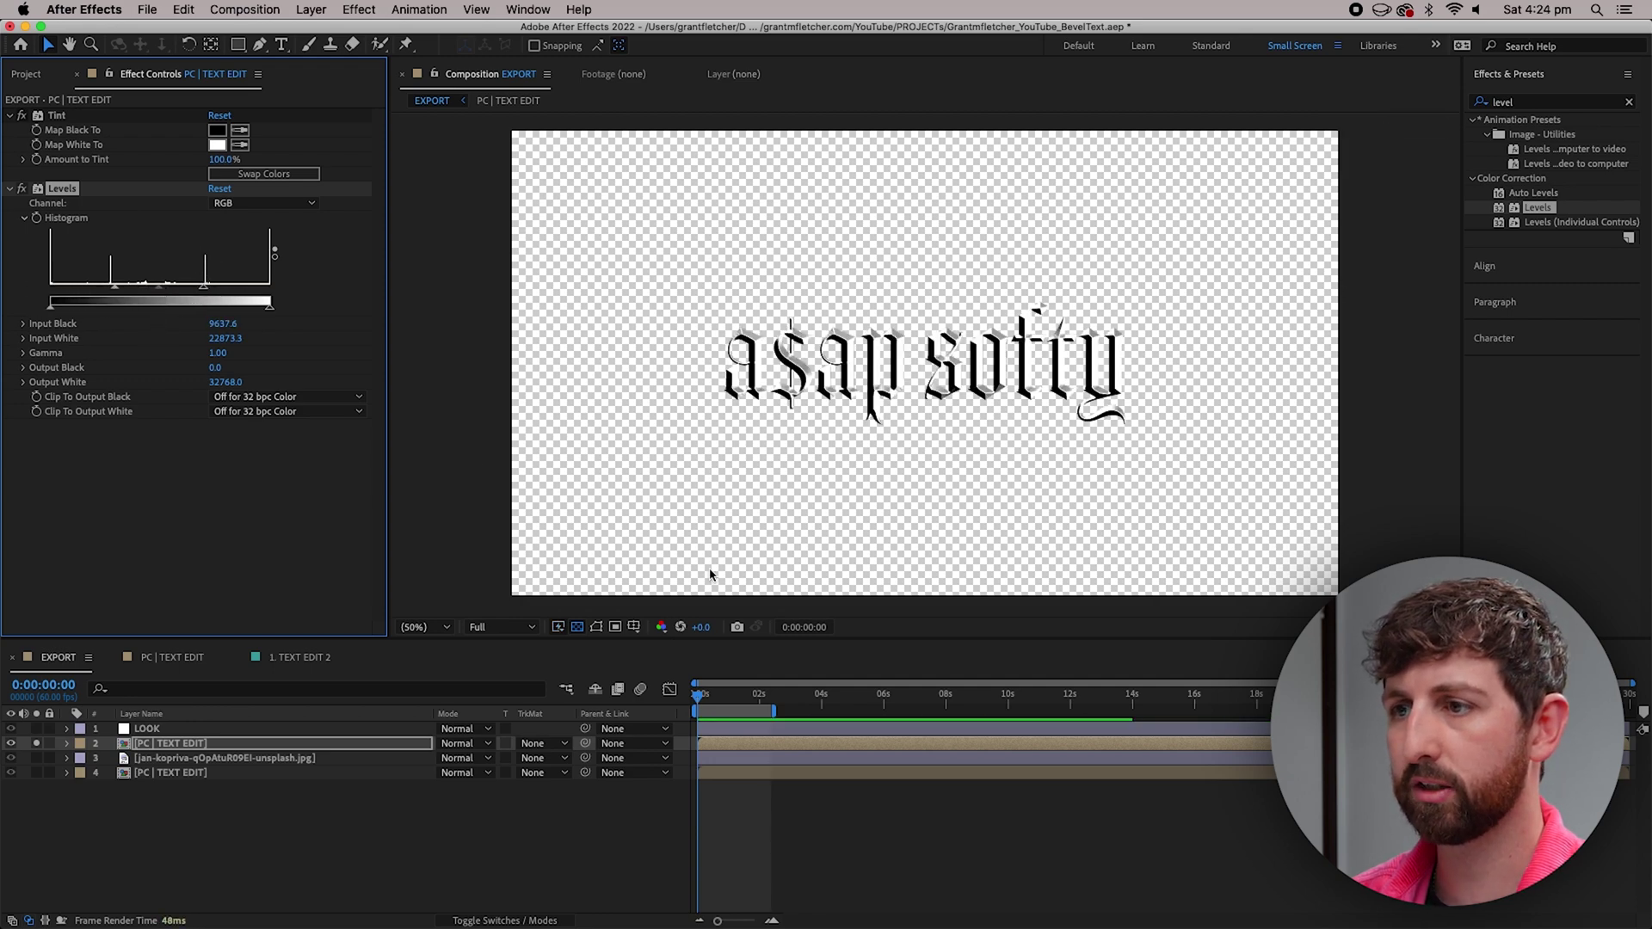
{"action": "left_click", "coordinate": [579, 627]}
{"action": "left_click", "coordinate": [579, 627]}
{"action": "mouse_move", "coordinate": [160, 288]}
{"action": "left_mouse_down"}
{"action": "mouse_move", "coordinate": [175, 288]}
{"action": "mouse_move", "coordinate": [138, 289]}
{"action": "mouse_move", "coordinate": [198, 290]}
{"action": "mouse_move", "coordinate": [167, 289]}
{"action": "left_mouse_up"}
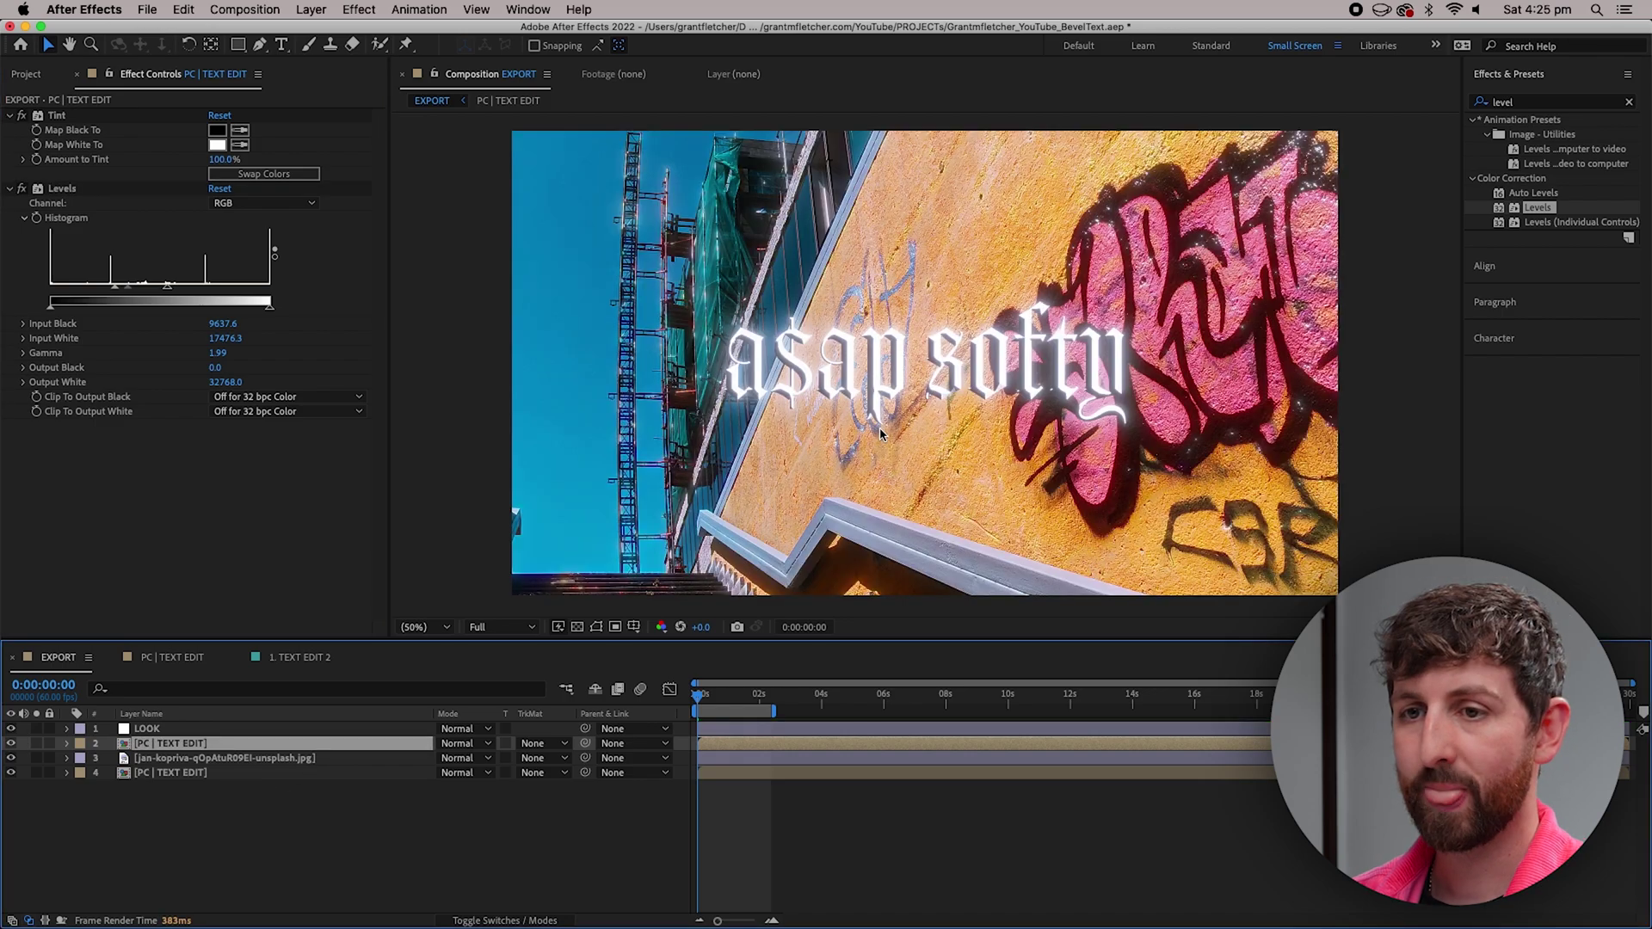
Hide the bottom PC | TEXT EDIT layer and the LOOK layer, keeping the upper text layer selected
{"action": "left_click", "coordinate": [11, 772]}
{"action": "left_click", "coordinate": [301, 761]}
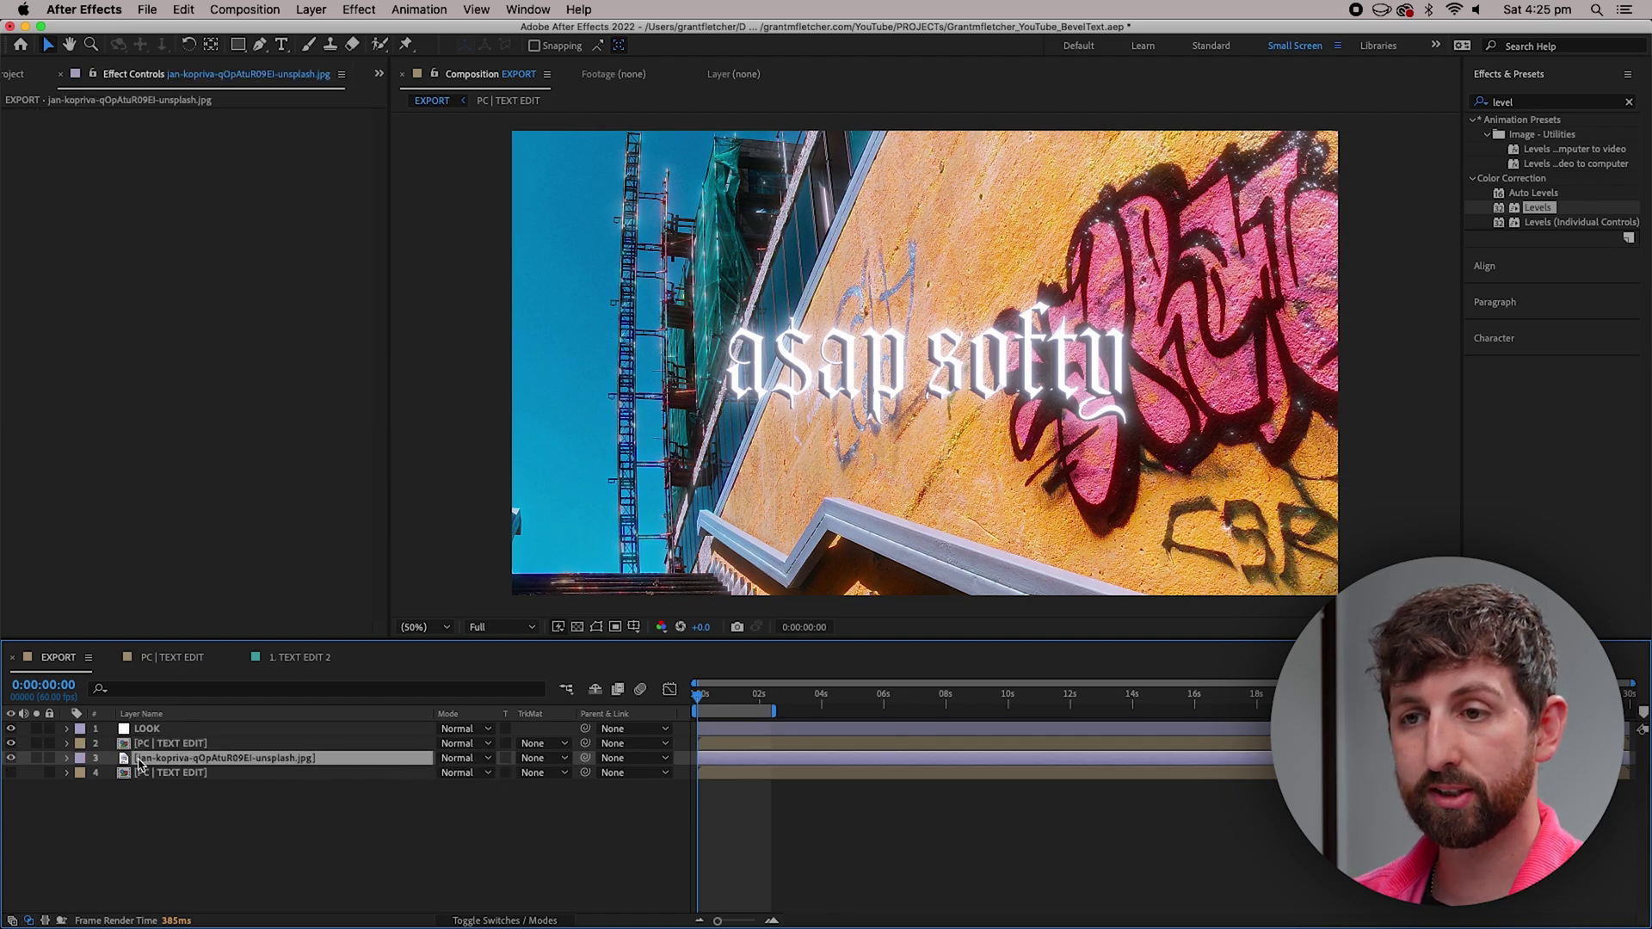
{"action": "left_click", "coordinate": [165, 745]}
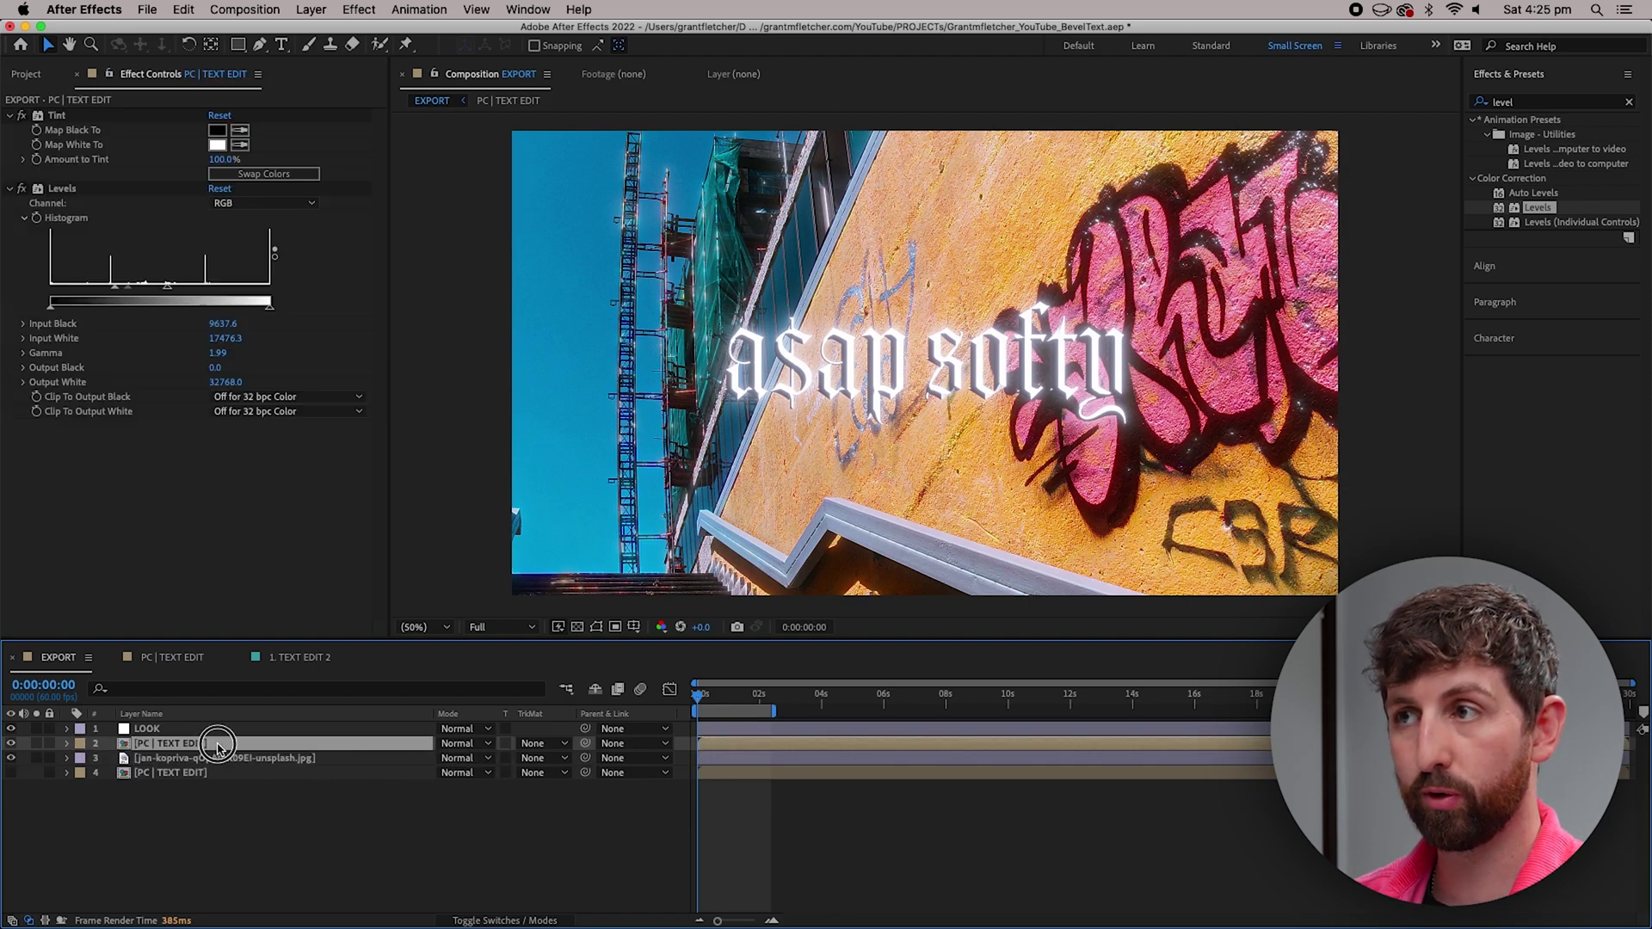
{"action": "left_click", "coordinate": [10, 745]}
{"action": "left_click", "coordinate": [11, 744]}
{"action": "left_click", "coordinate": [11, 728]}
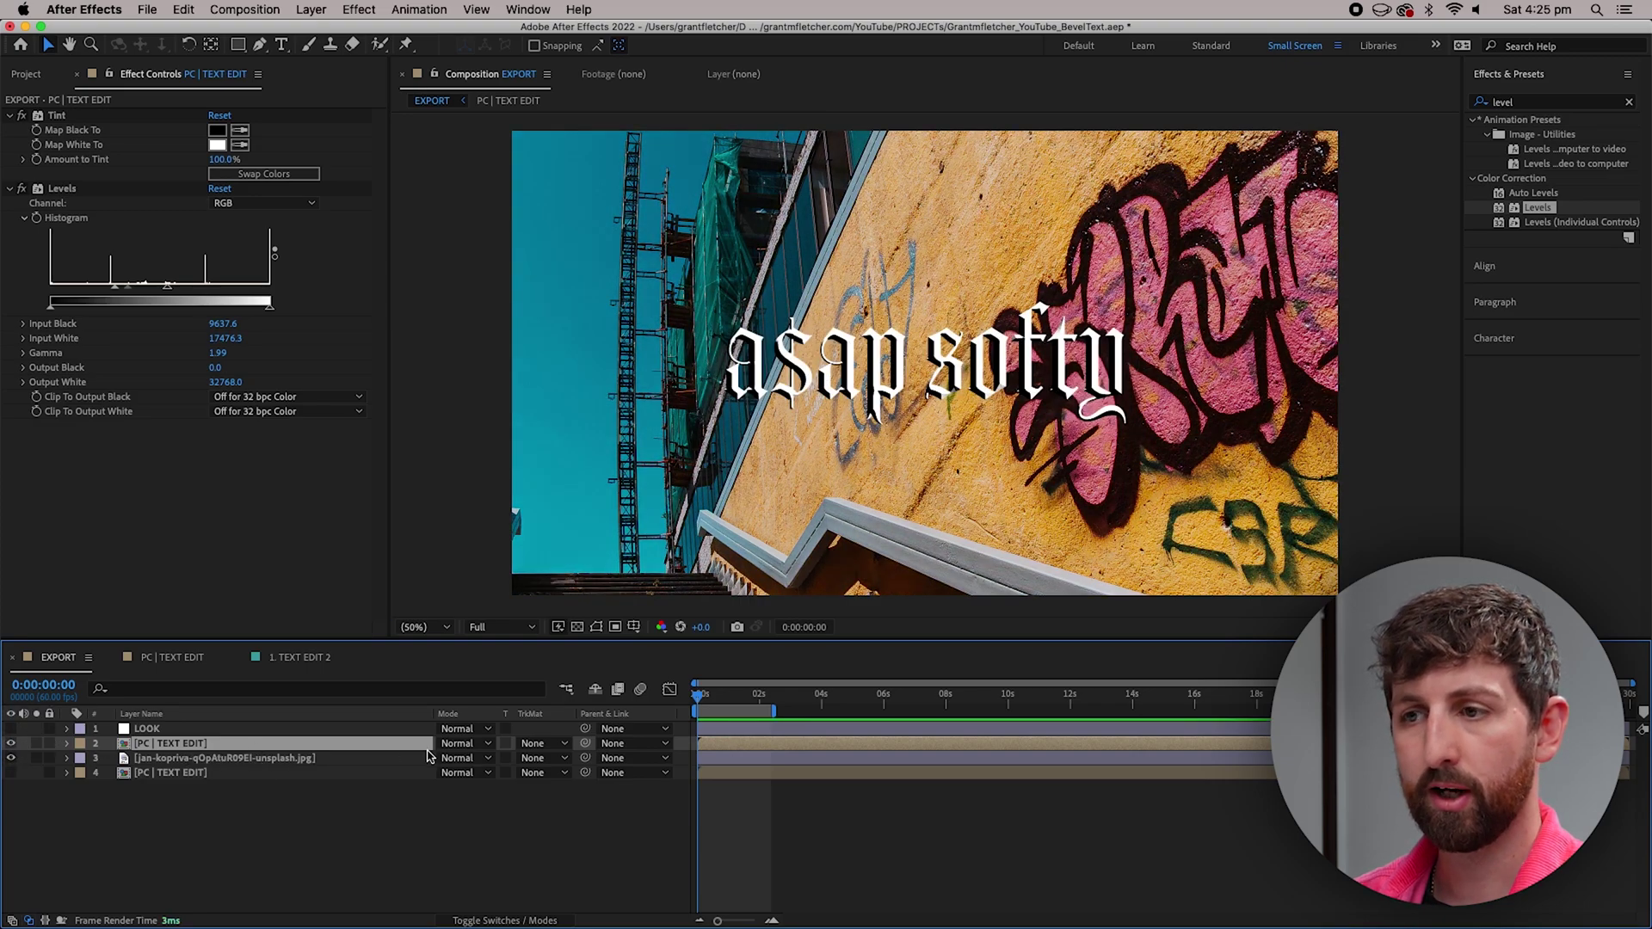
Set the photo layer's track matte to Luma Matte "[PC | TEXT EDIT]" and check the text against the transparency grid with the bottom layer shown
{"action": "left_click", "coordinate": [548, 758]}
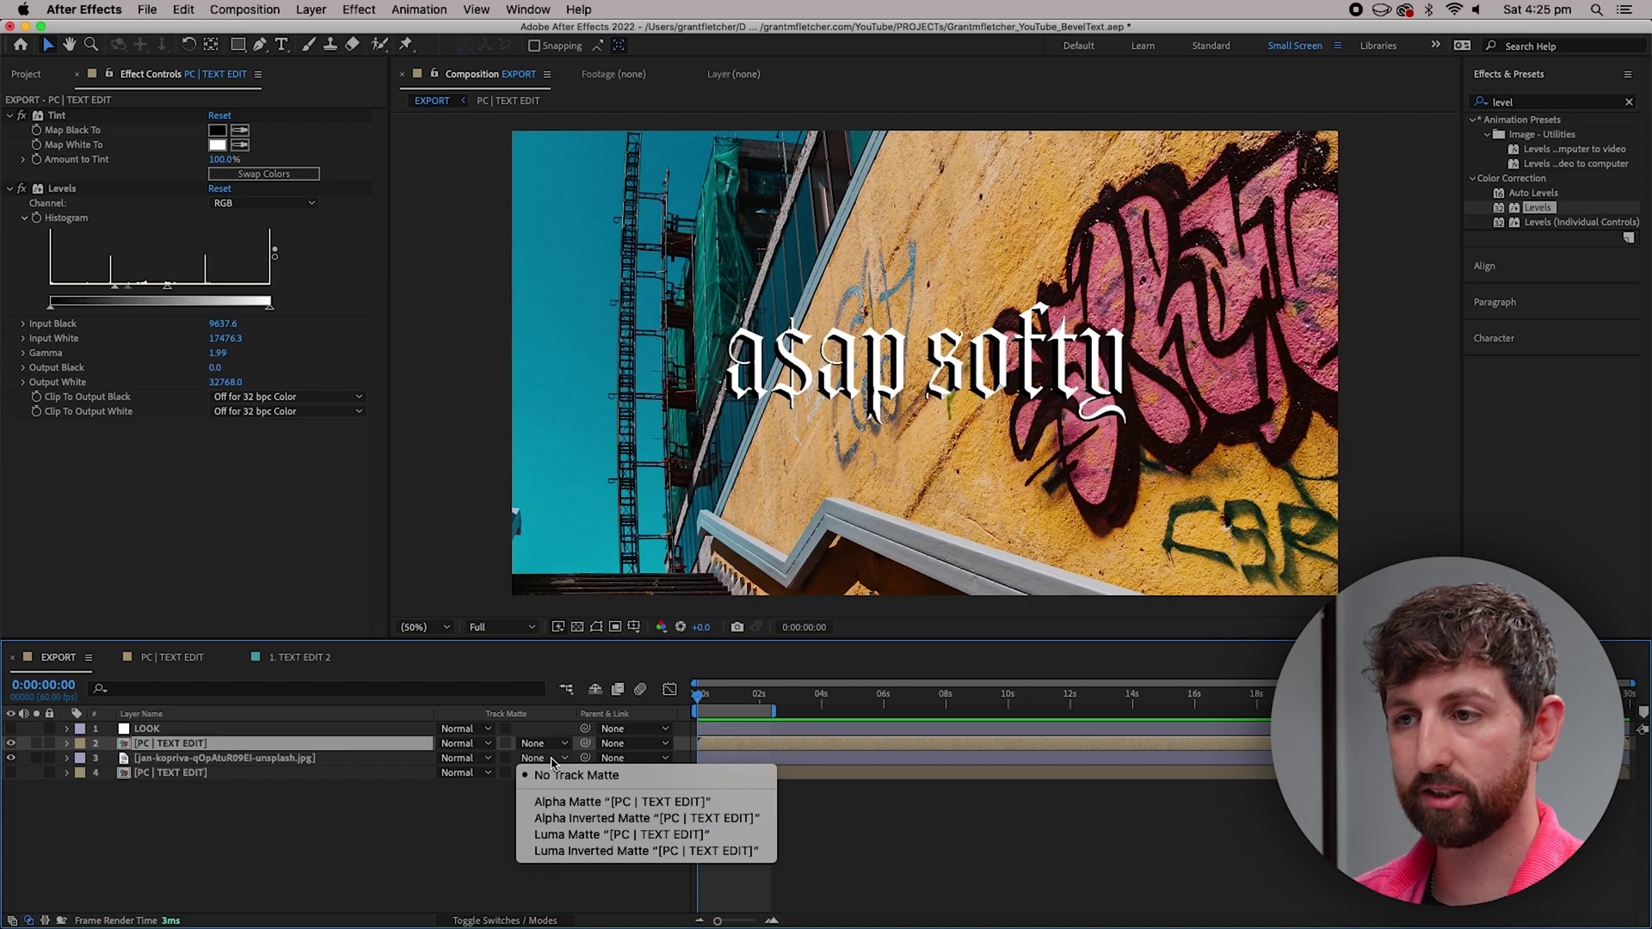
{"action": "left_click", "coordinate": [574, 834]}
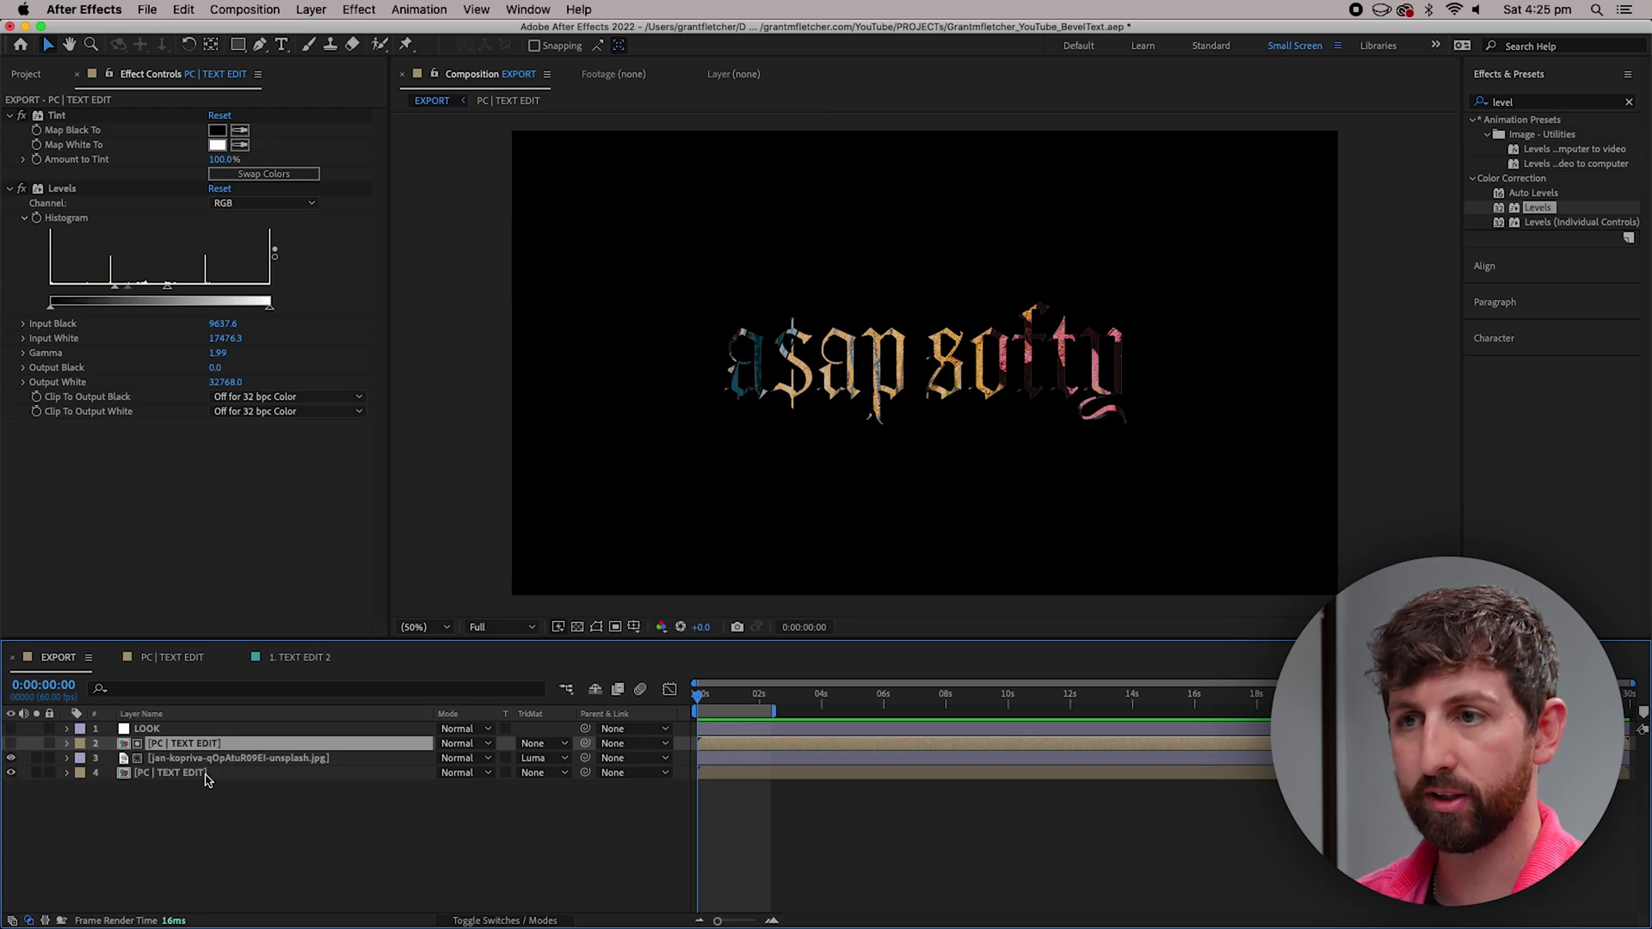
{"action": "left_click", "coordinate": [207, 777]}
{"action": "left_click", "coordinate": [578, 629]}
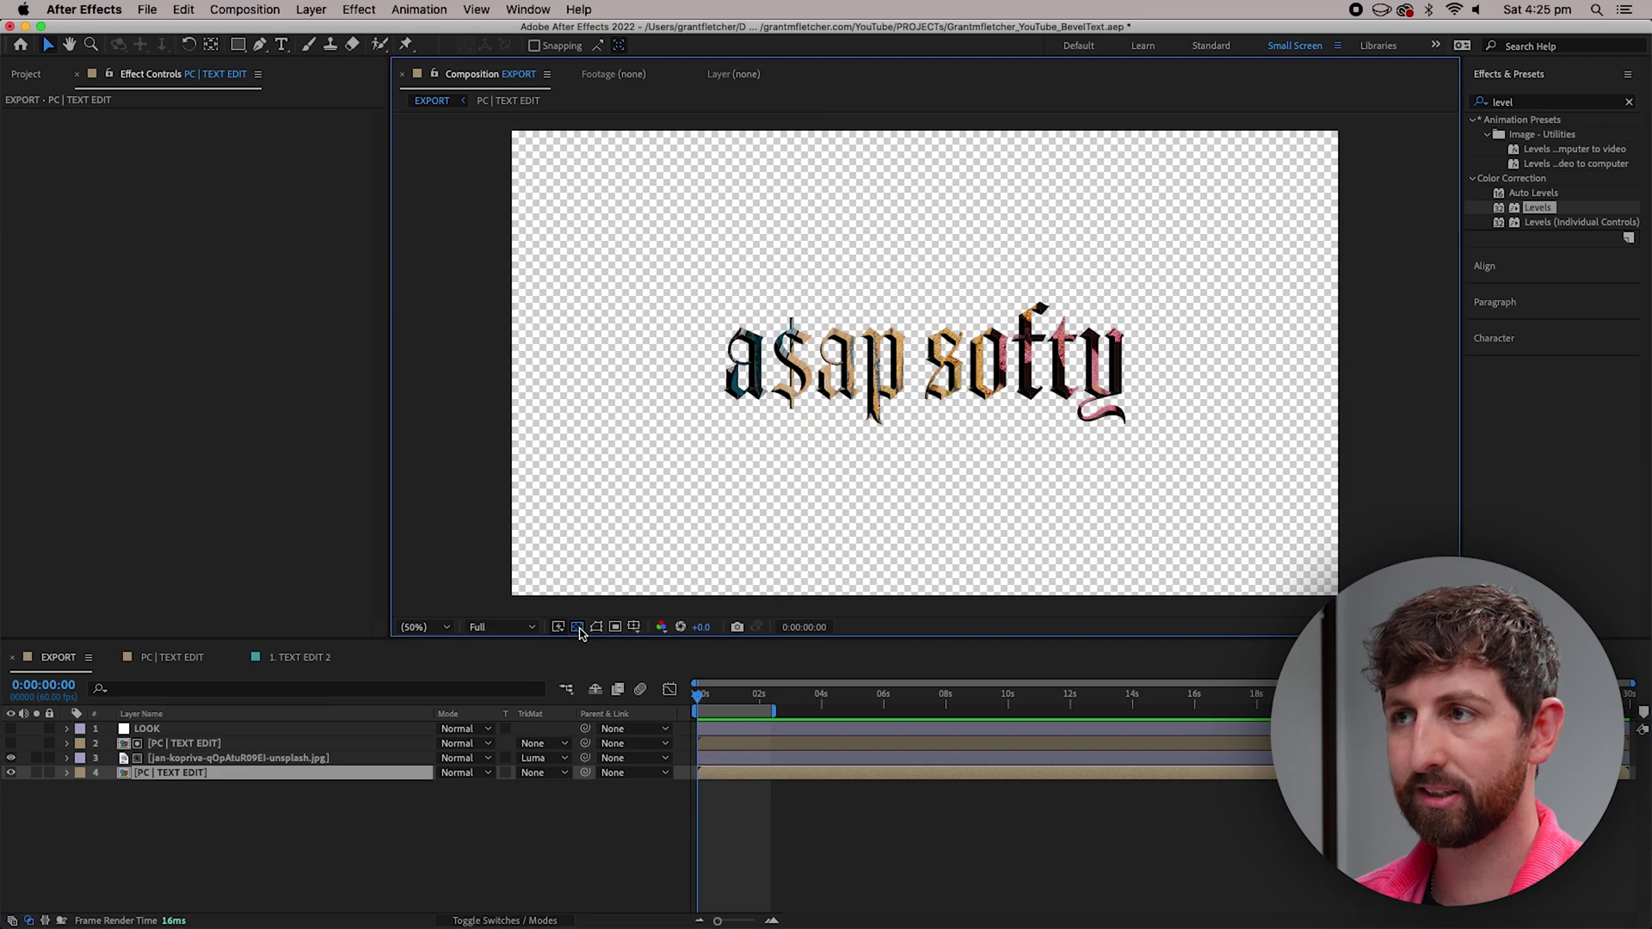
{"action": "left_click", "coordinate": [577, 628]}
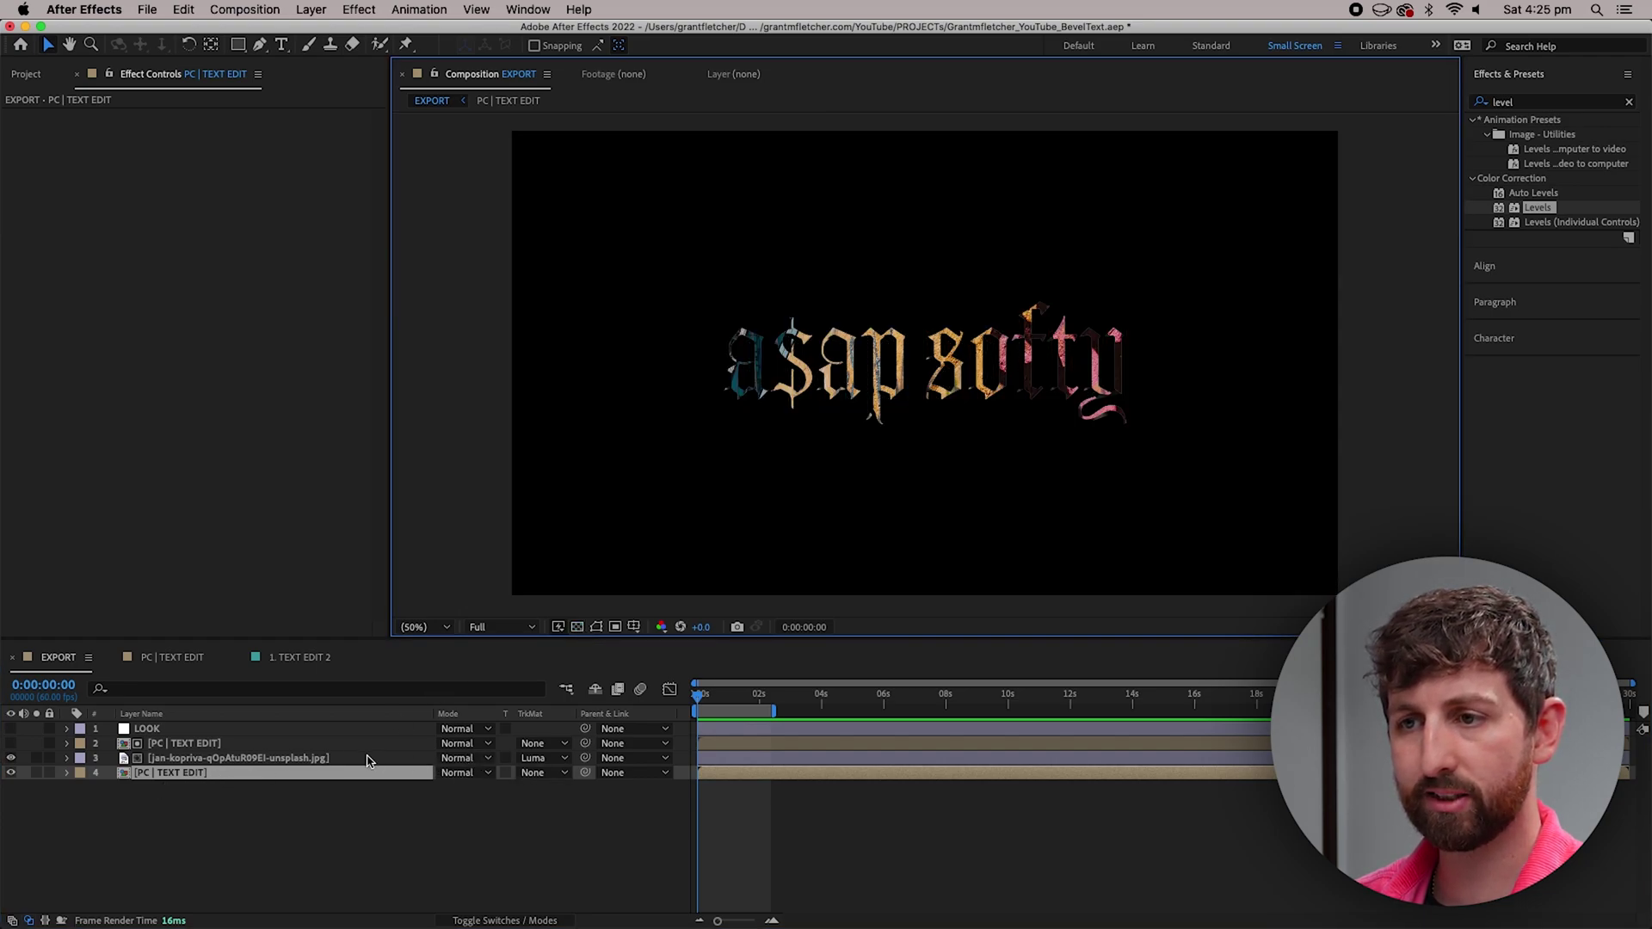
Set the photo layer's blending mode to Multiply and its opacity to 65%
{"action": "left_click", "coordinate": [453, 757]}
{"action": "left_click", "coordinate": [452, 758]}
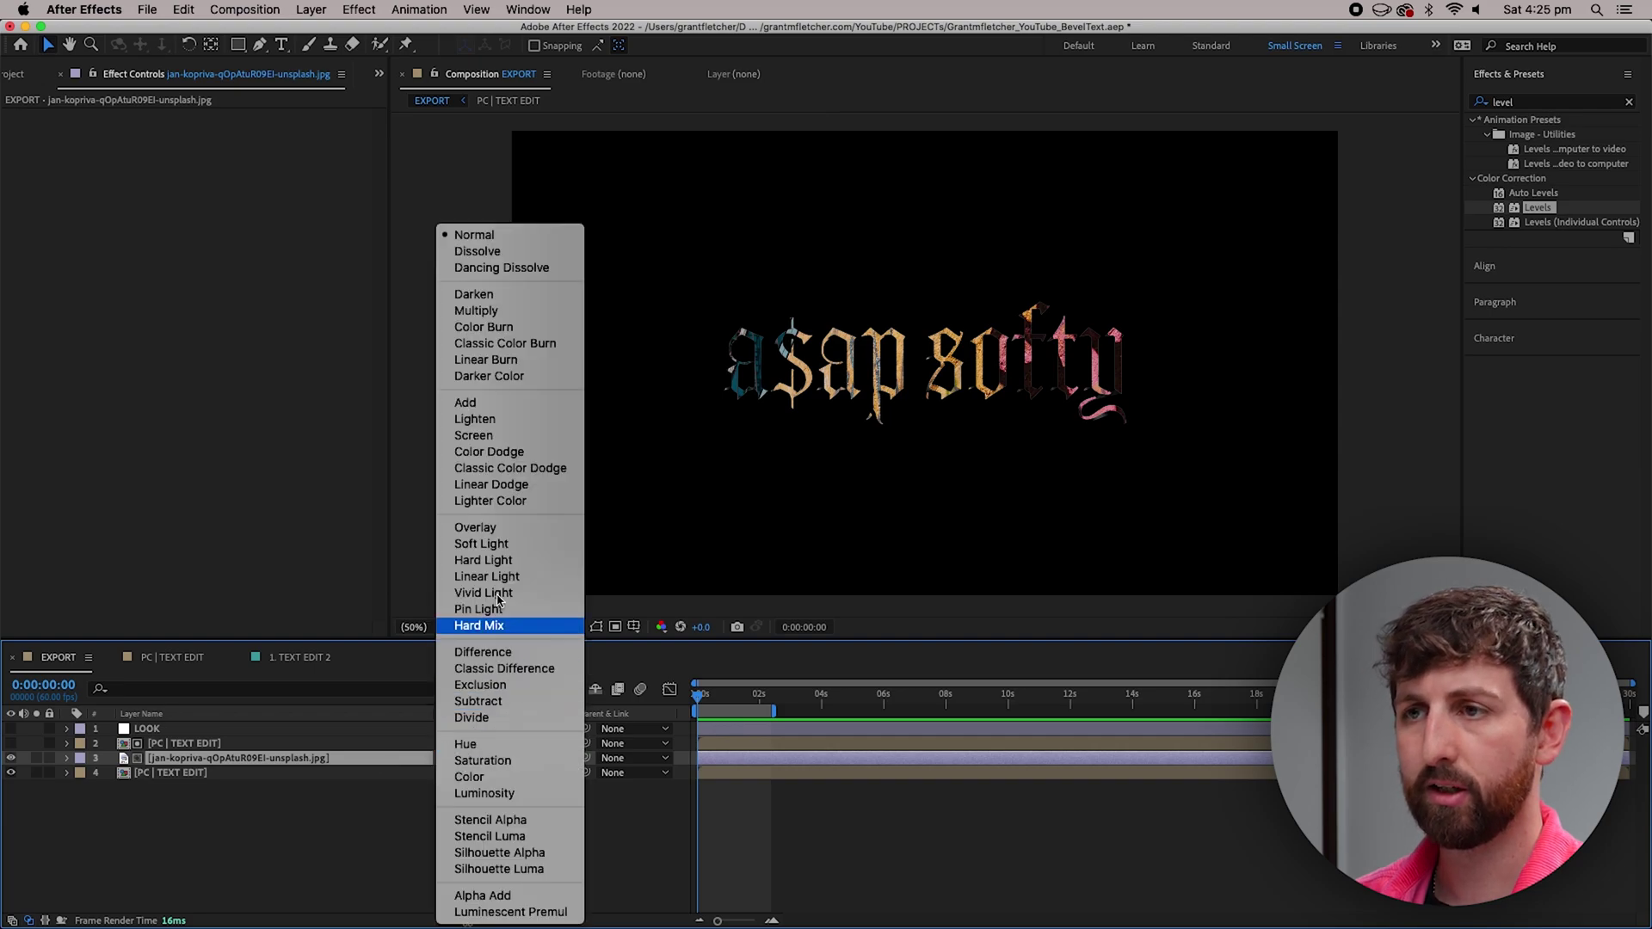
{"action": "left_click", "coordinate": [475, 311]}
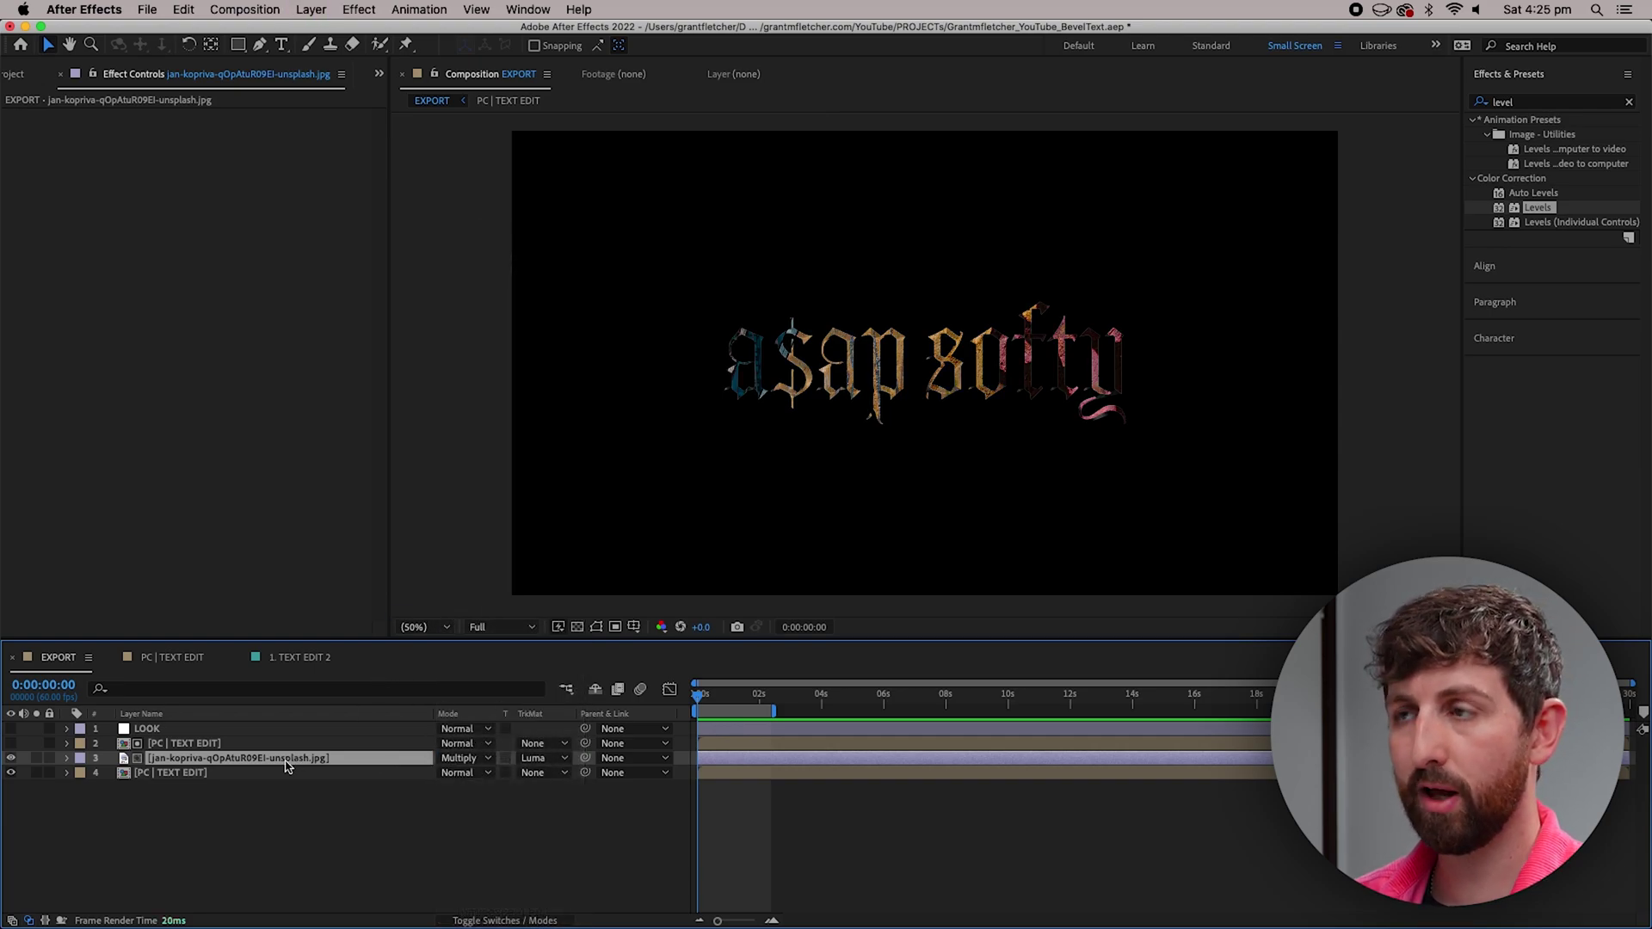
{"action": "key", "text": "slash"}
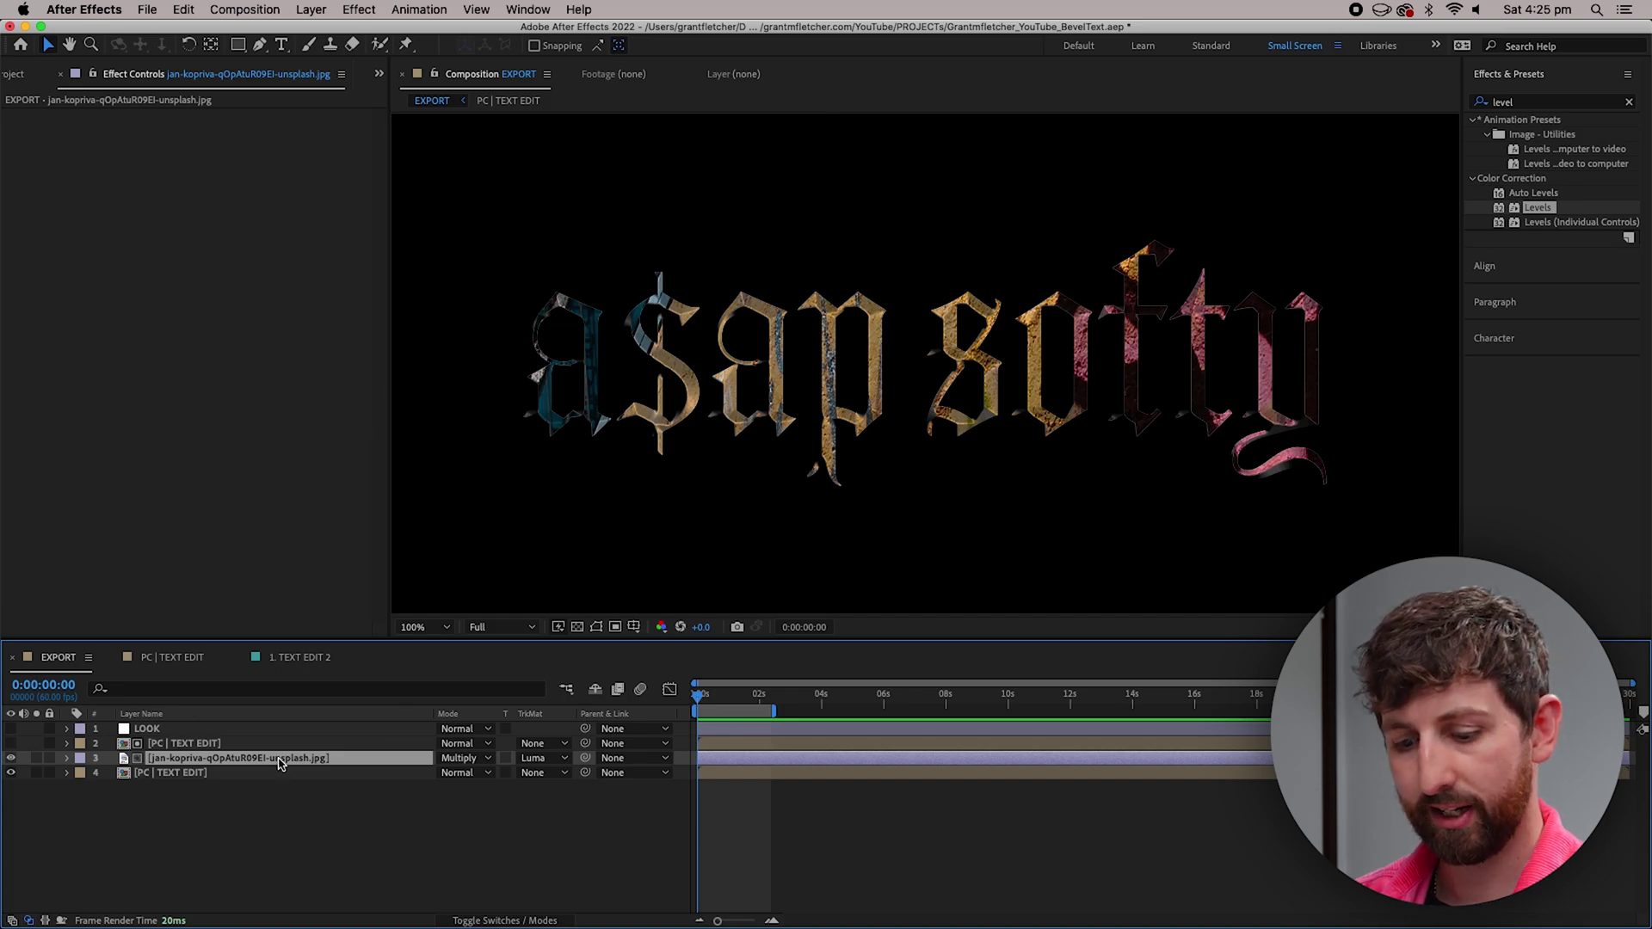
{"action": "key", "text": "t"}
{"action": "left_click_drag", "start_coordinate": [445, 774], "coordinate": [401, 774]}
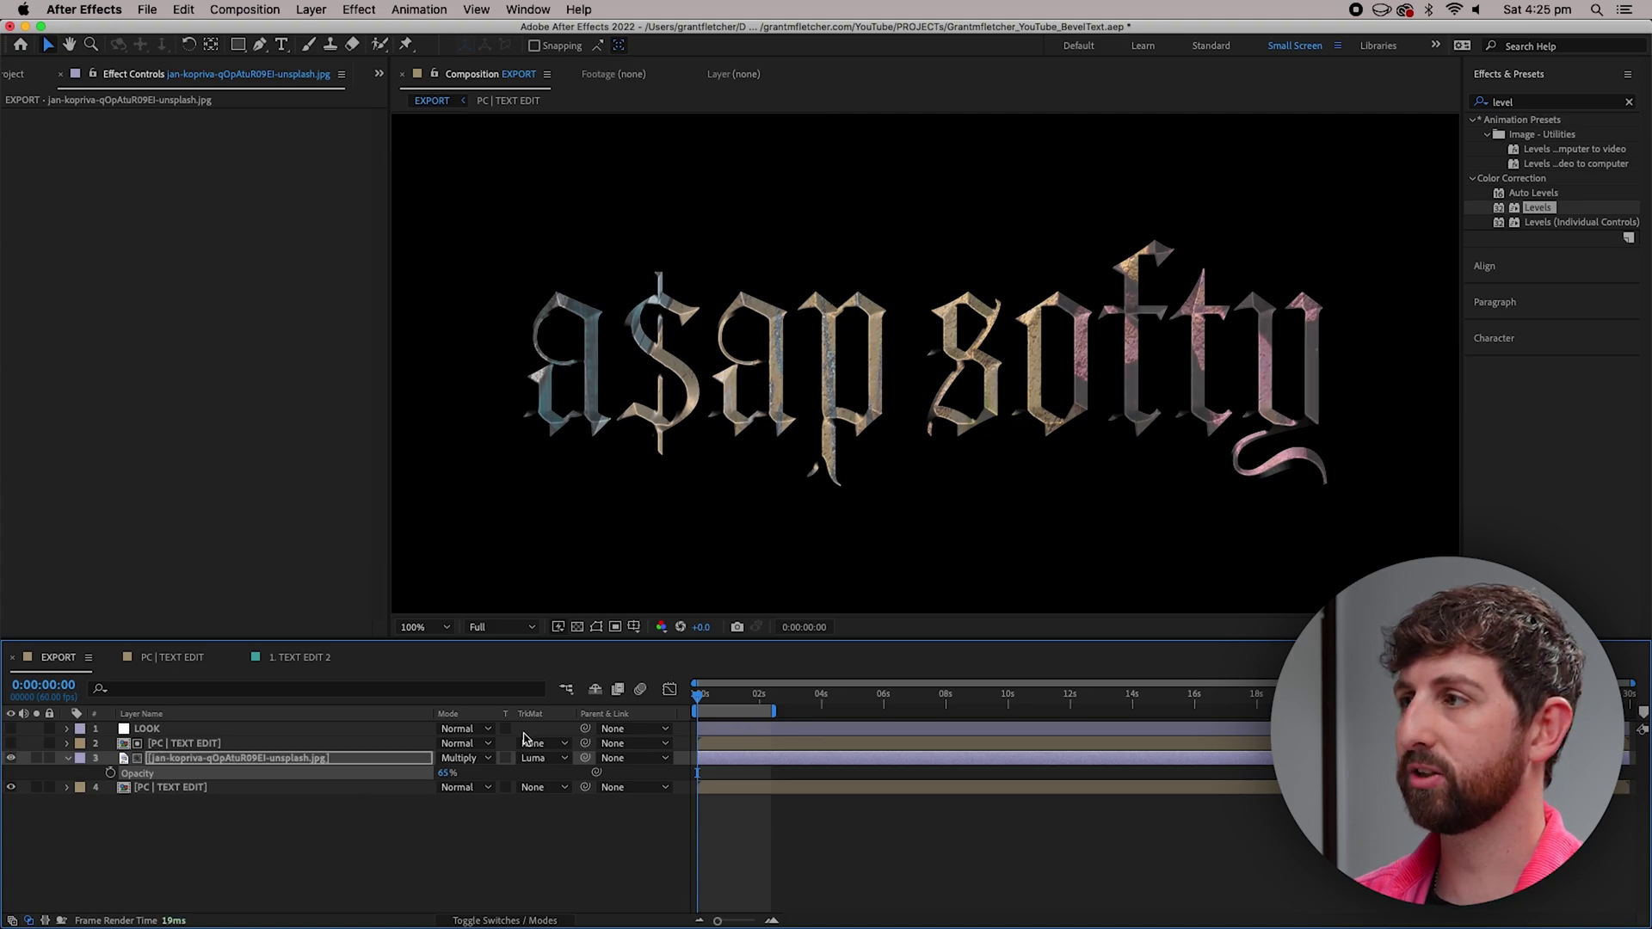
Apply Gaussian Blur to the photo layer with Blurriness 40 and Repeat Edge Pixels enabled
{"action": "left_click", "coordinate": [1507, 102]}
{"action": "type", "text": "blur"}
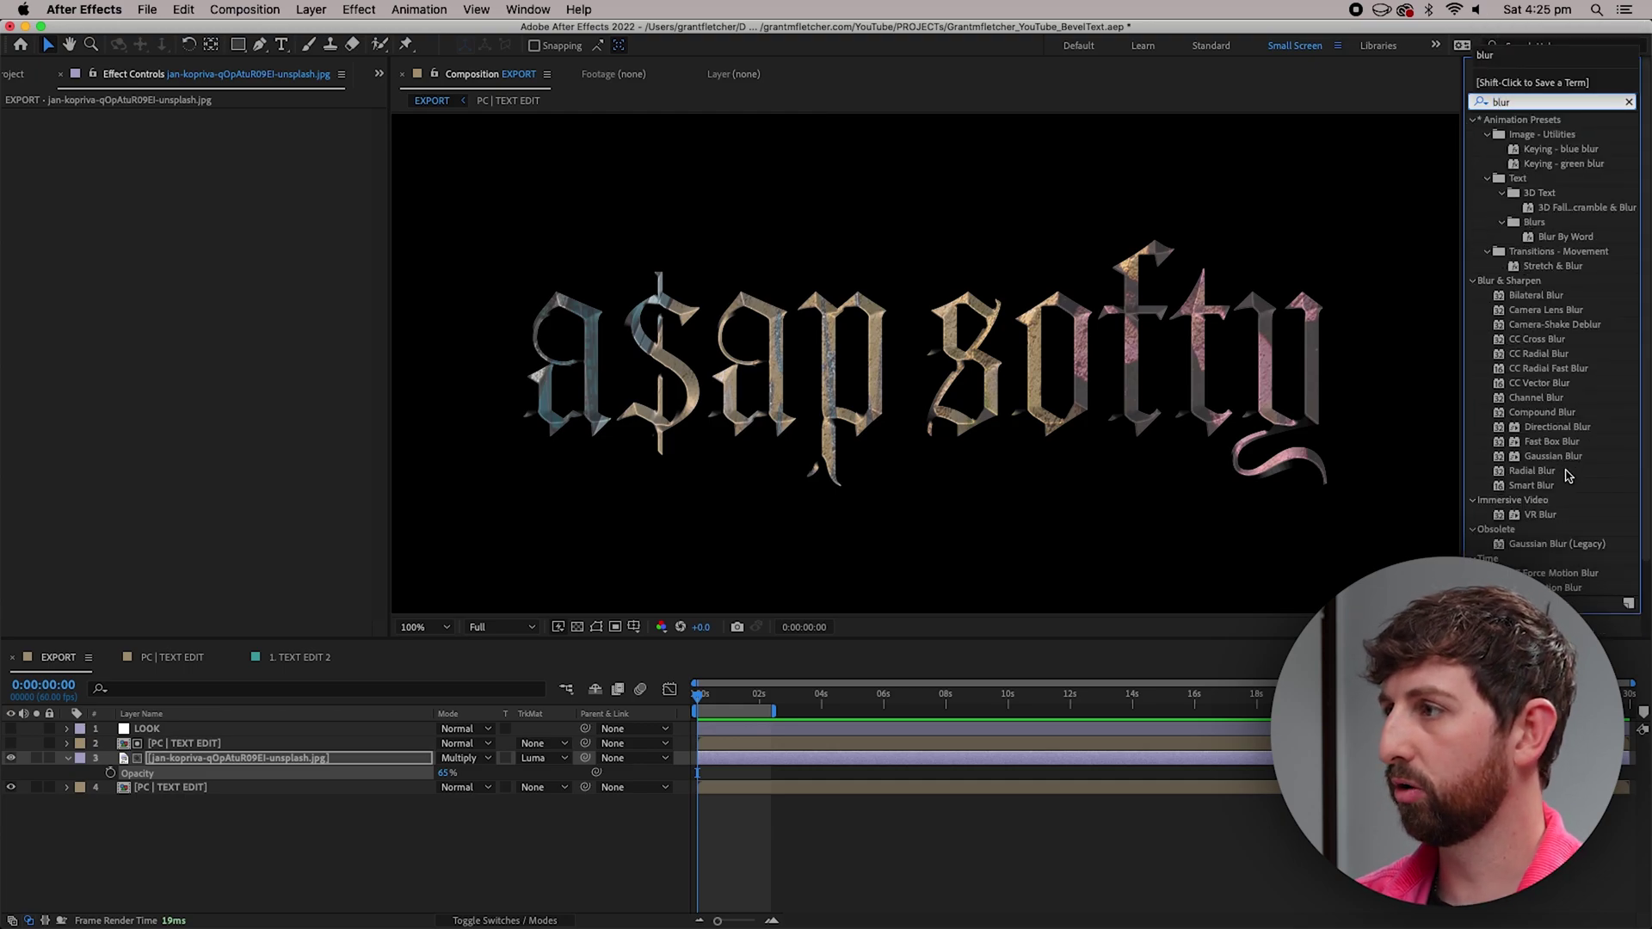
{"action": "double_click", "coordinate": [1553, 456]}
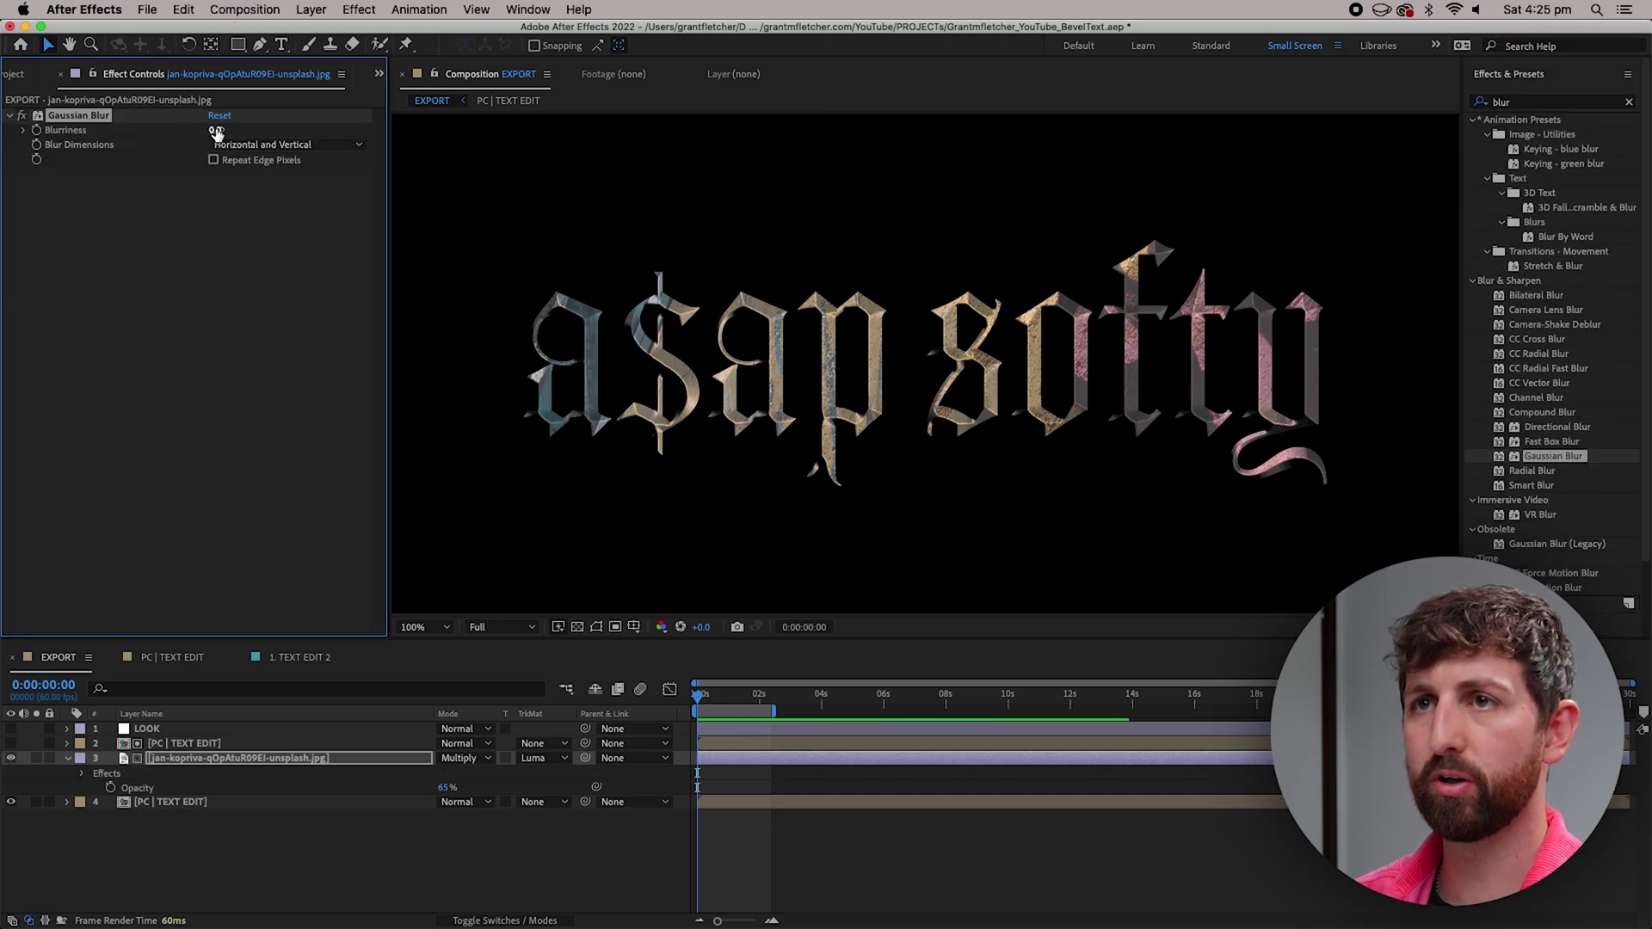
{"action": "left_click_drag", "start_coordinate": [245, 128], "coordinate": [305, 129]}
{"action": "left_click", "coordinate": [213, 160]}
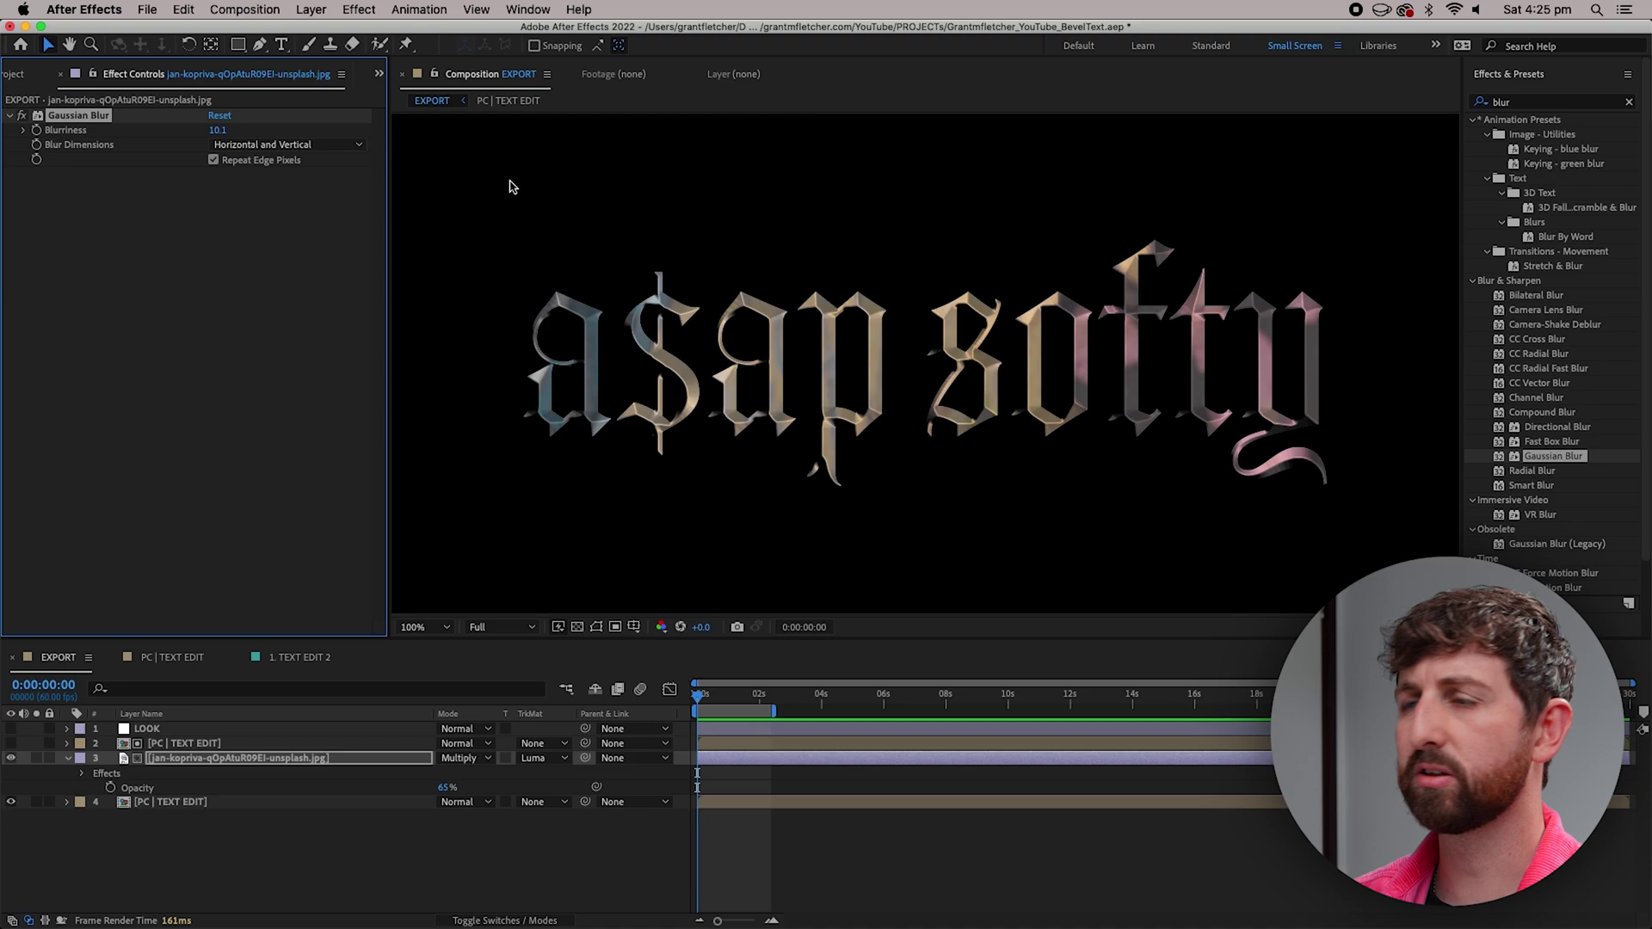
{"action": "left_click", "coordinate": [220, 130]}
{"action": "key", "text": "Return"}
Apply the Noise effect to the photo layer with 10% noise and Use Color Noise turned off
{"action": "left_click", "coordinate": [1520, 101]}
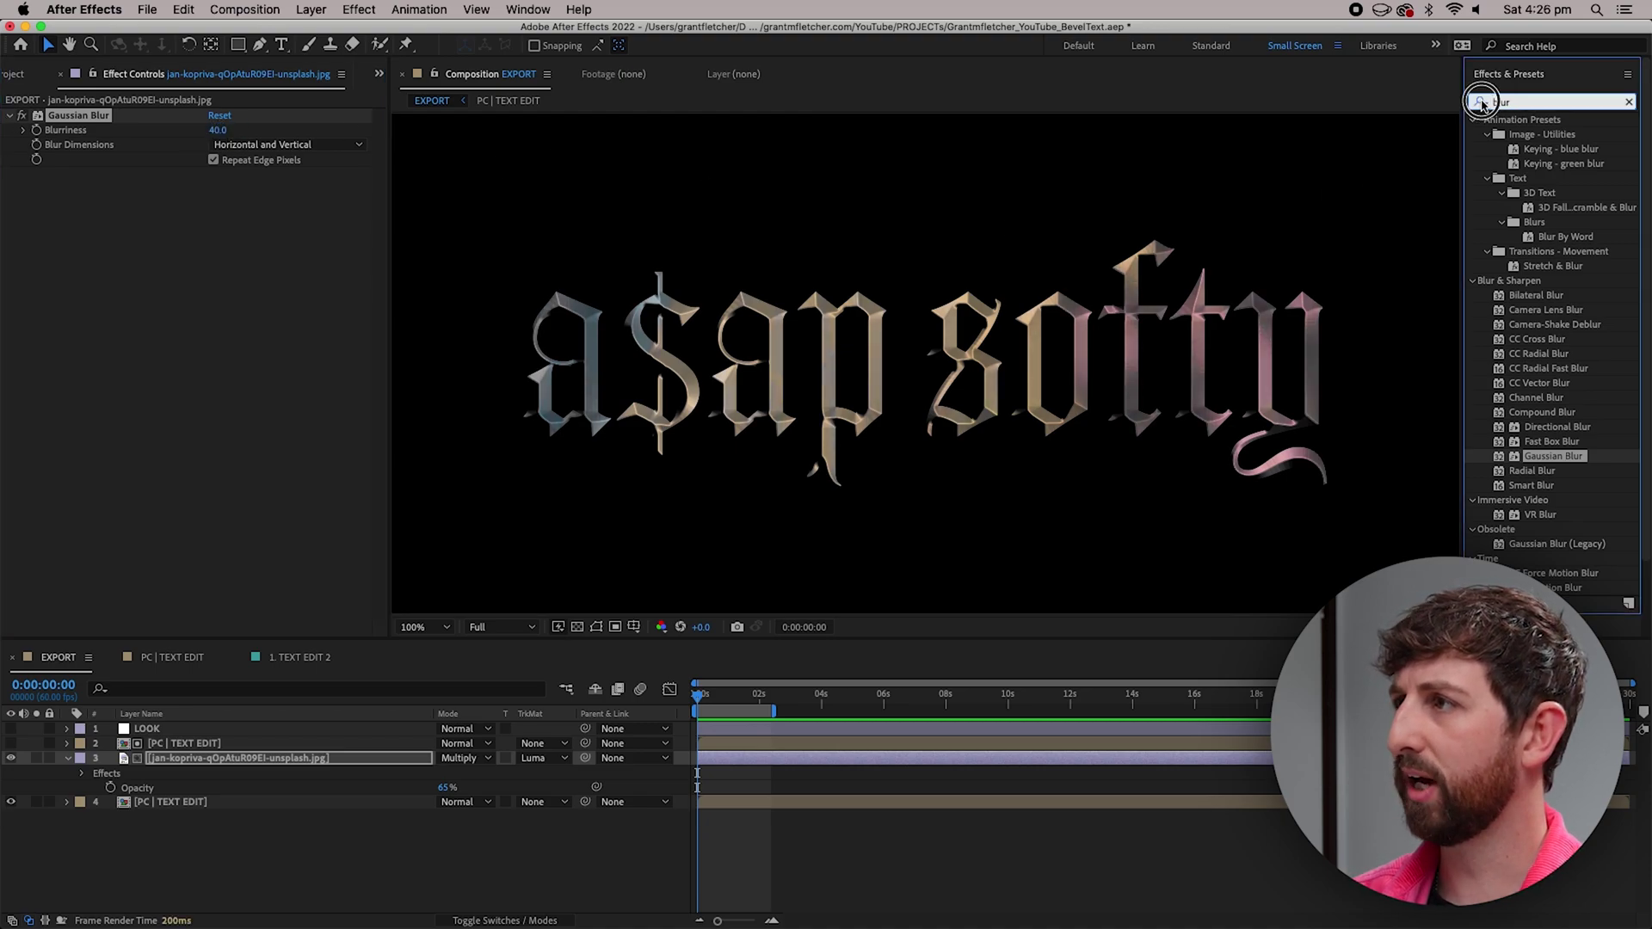
{"action": "type", "text": "noise"}
{"action": "left_click_drag", "start_coordinate": [1535, 192], "coordinate": [177, 287]}
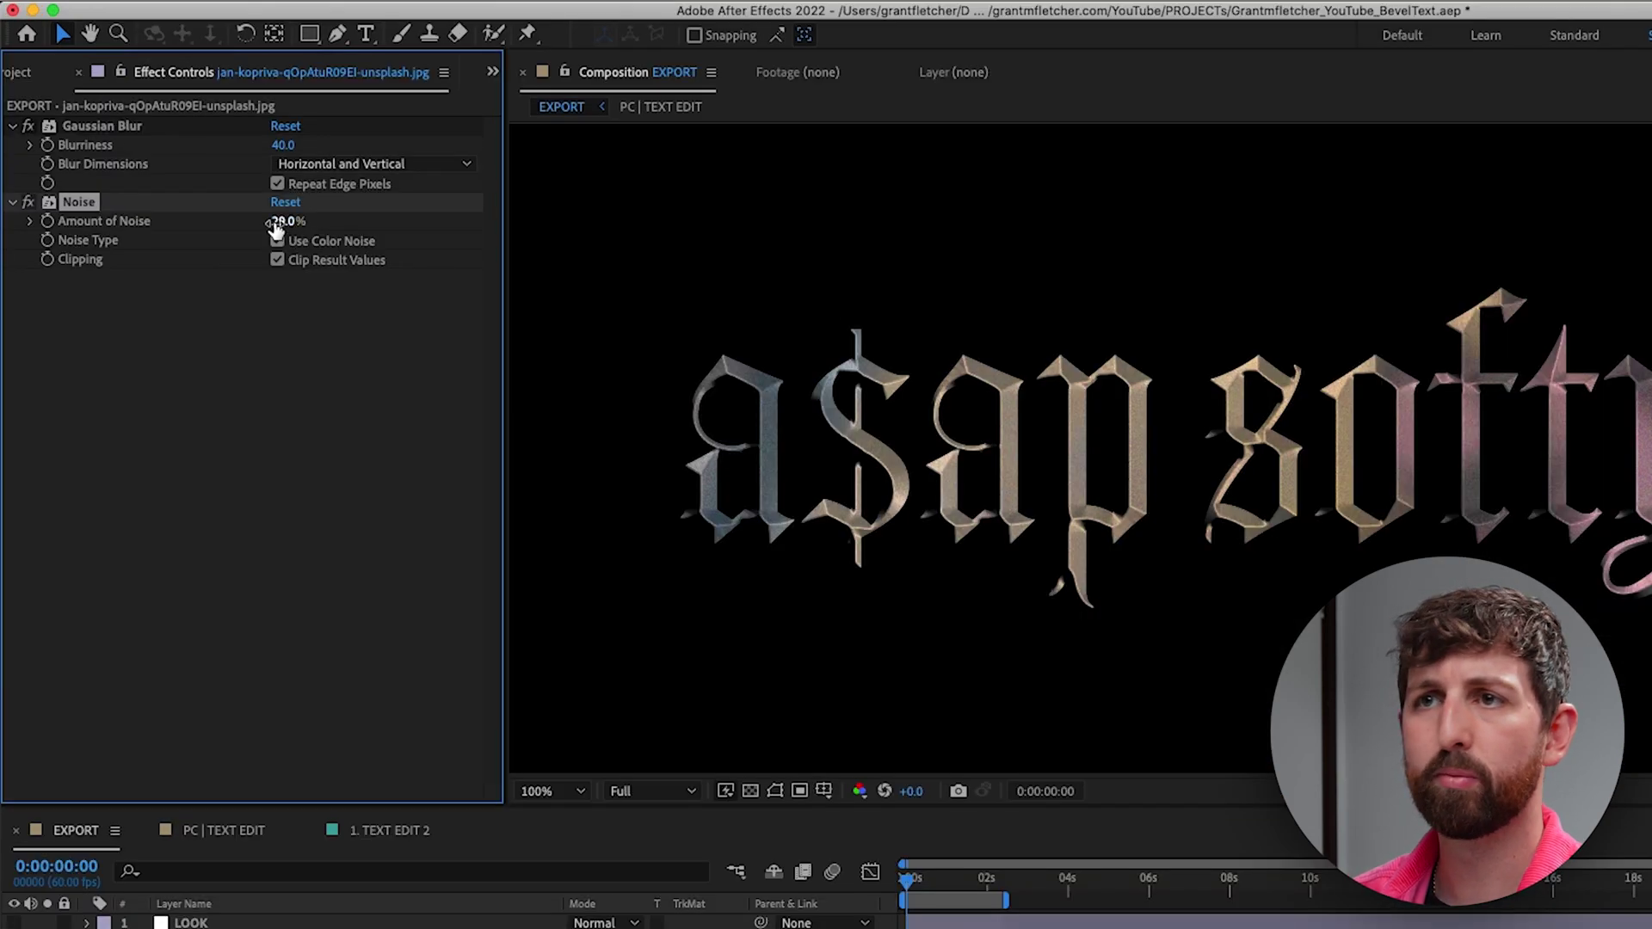
{"action": "left_click", "coordinate": [212, 188]}
{"action": "type", "text": "10"}
{"action": "key", "text": "Return"}
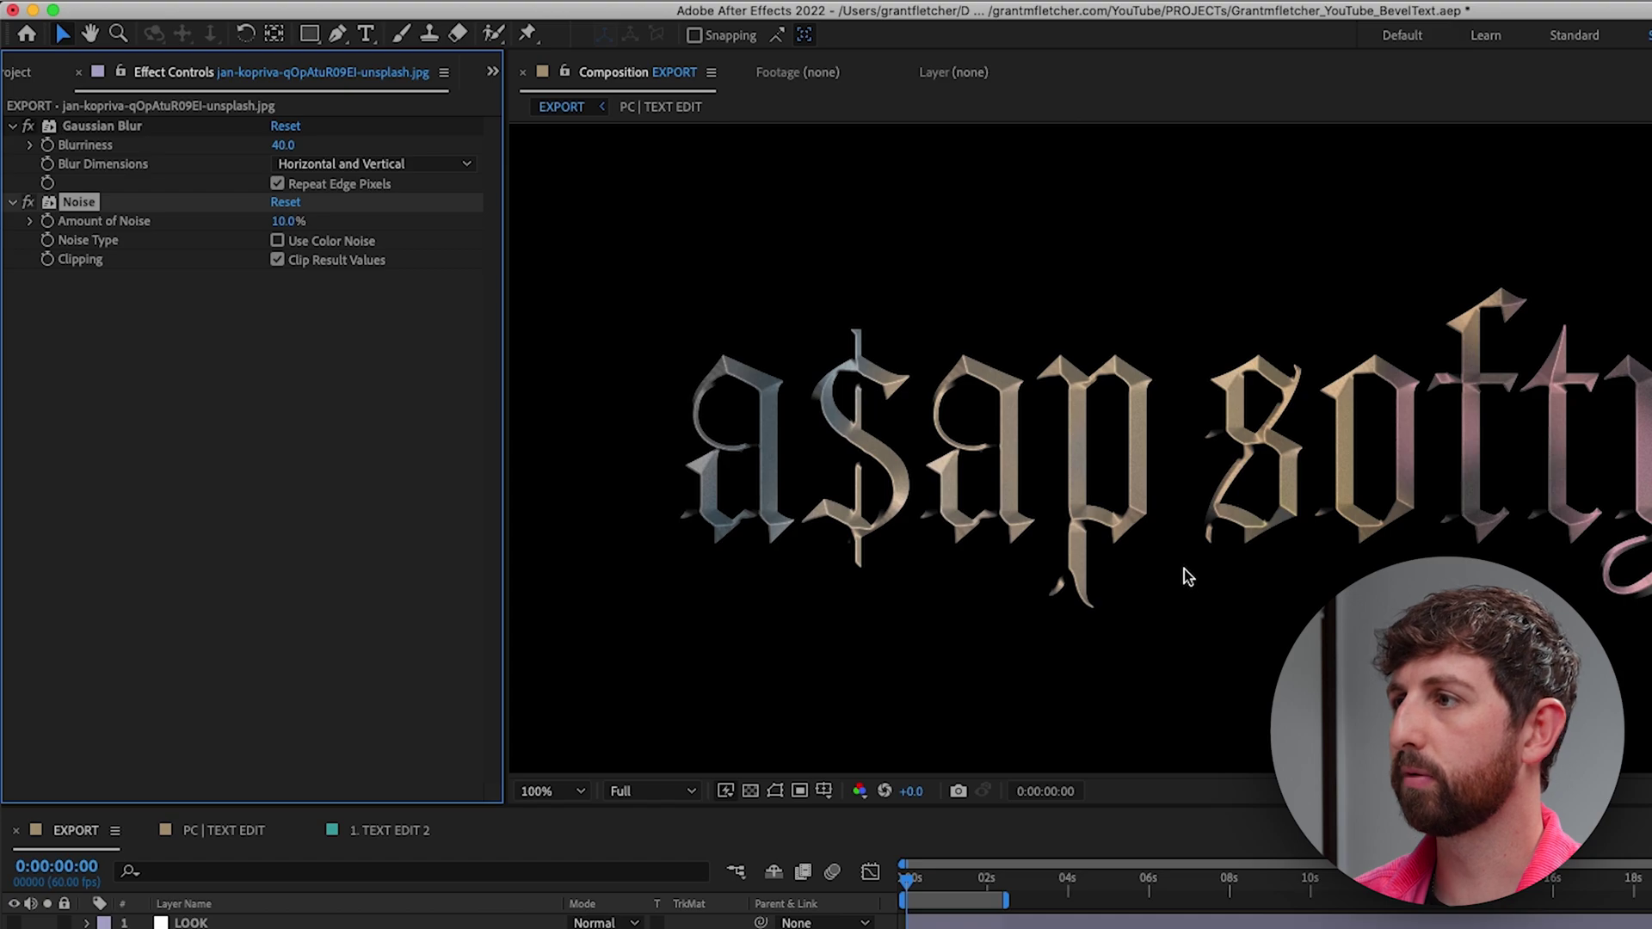
Try lower opacities of 30% and 40% on the photo layer
{"action": "left_click_drag", "start_coordinate": [424, 785], "coordinate": [433, 788]}
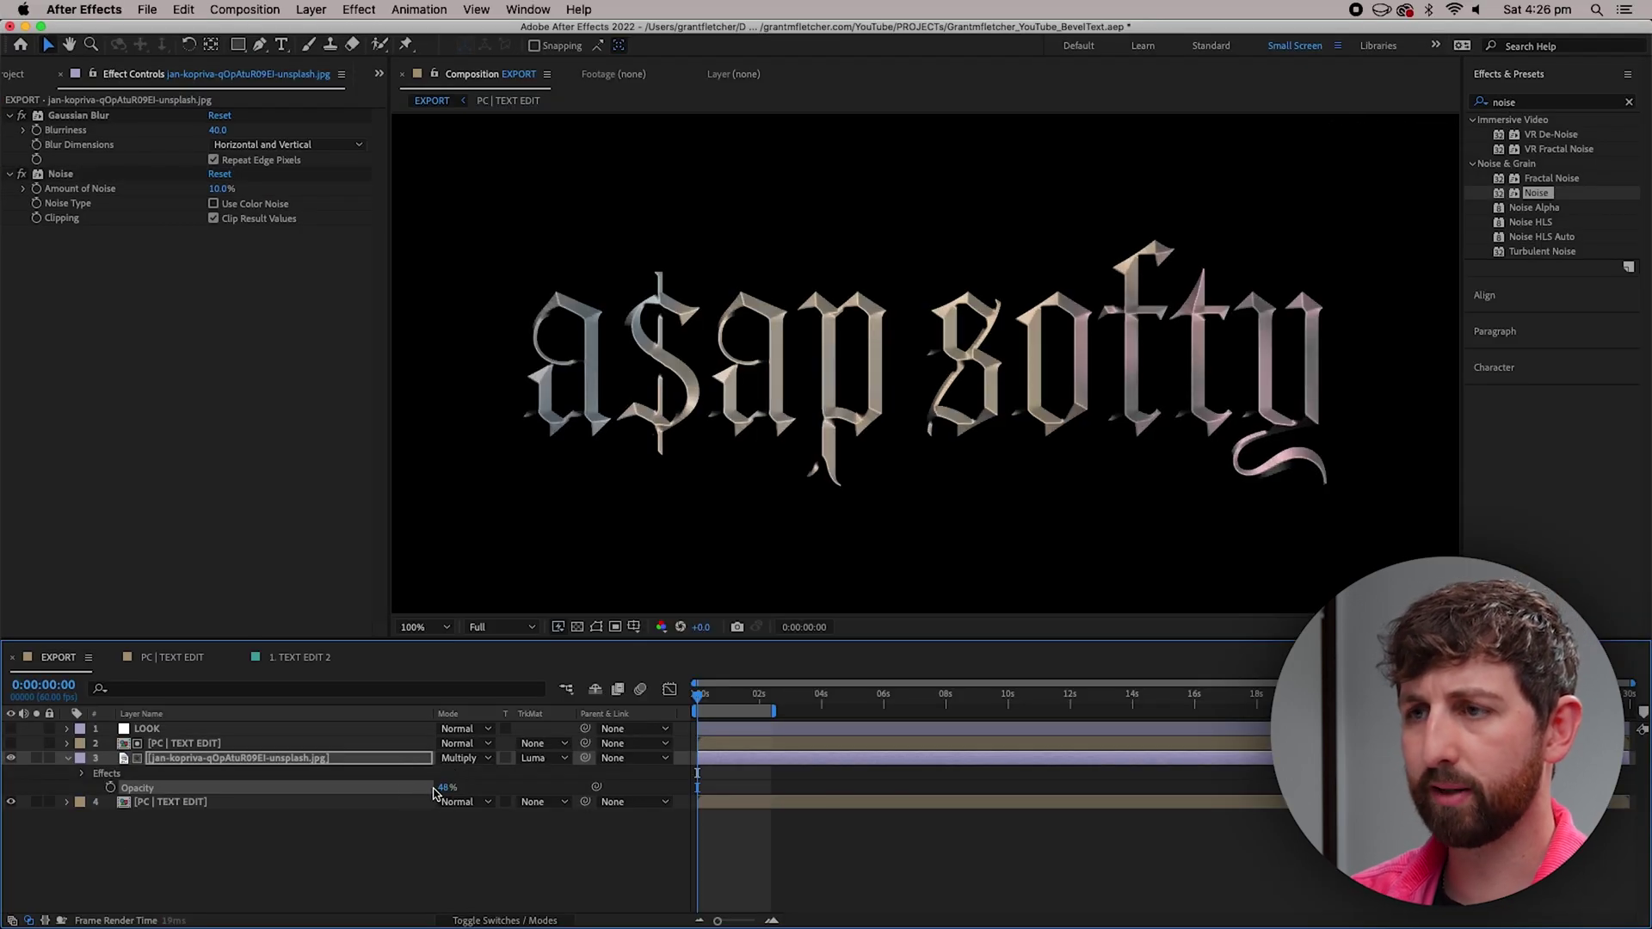
{"action": "left_click", "coordinate": [447, 787]}
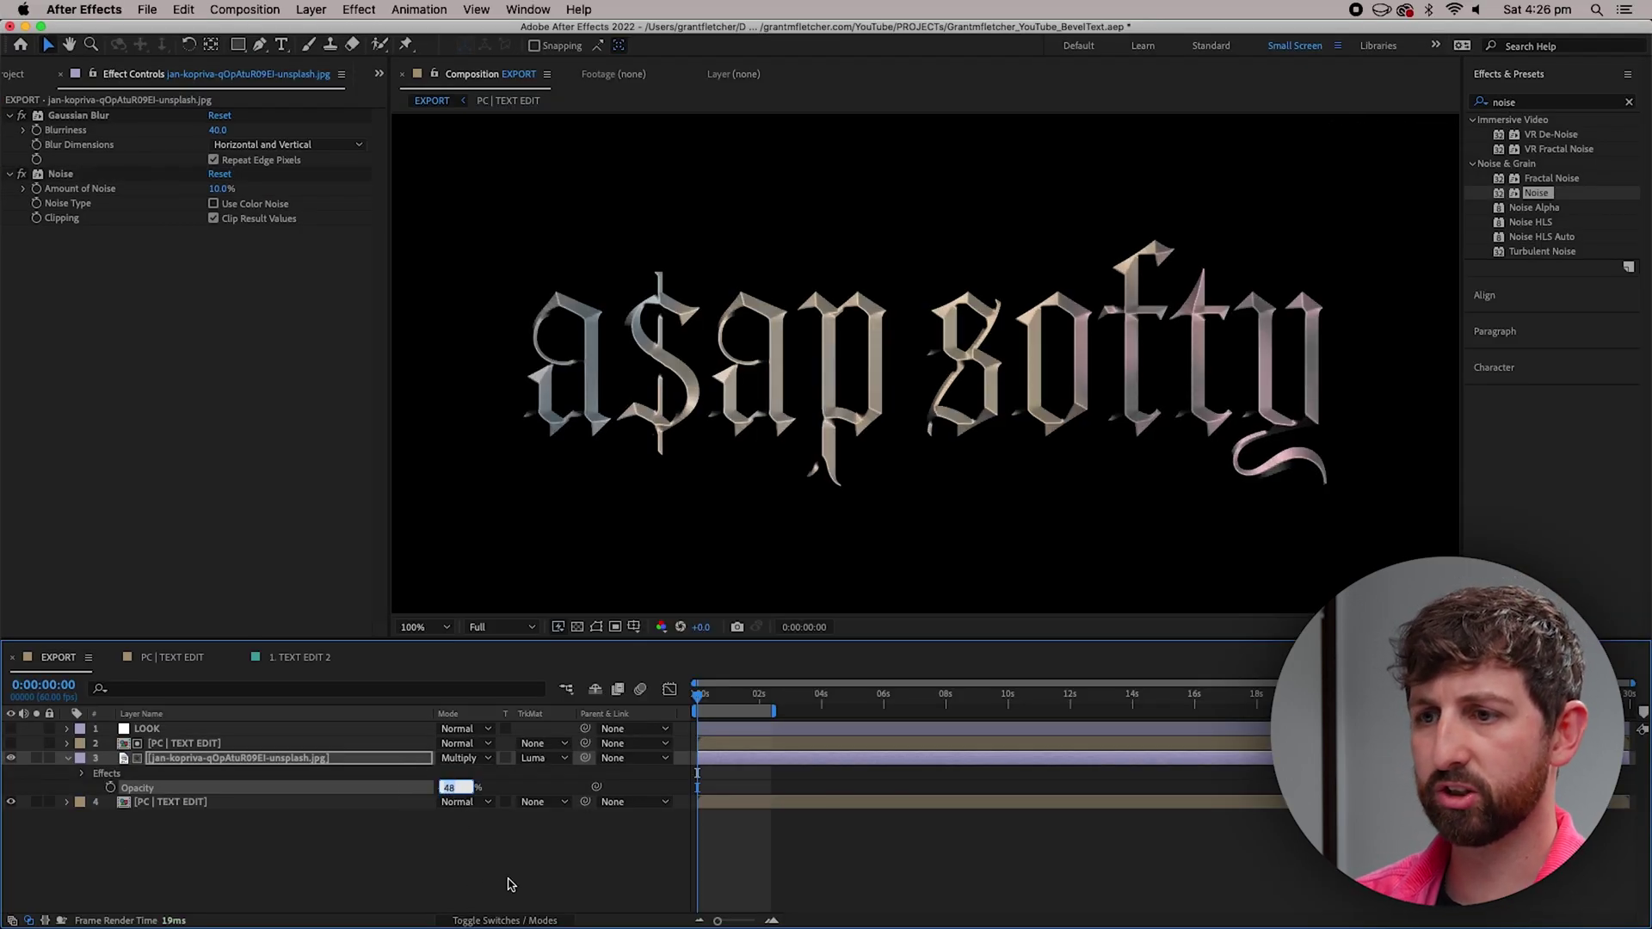
{"action": "type", "text": "30"}
{"action": "key", "text": "Return"}
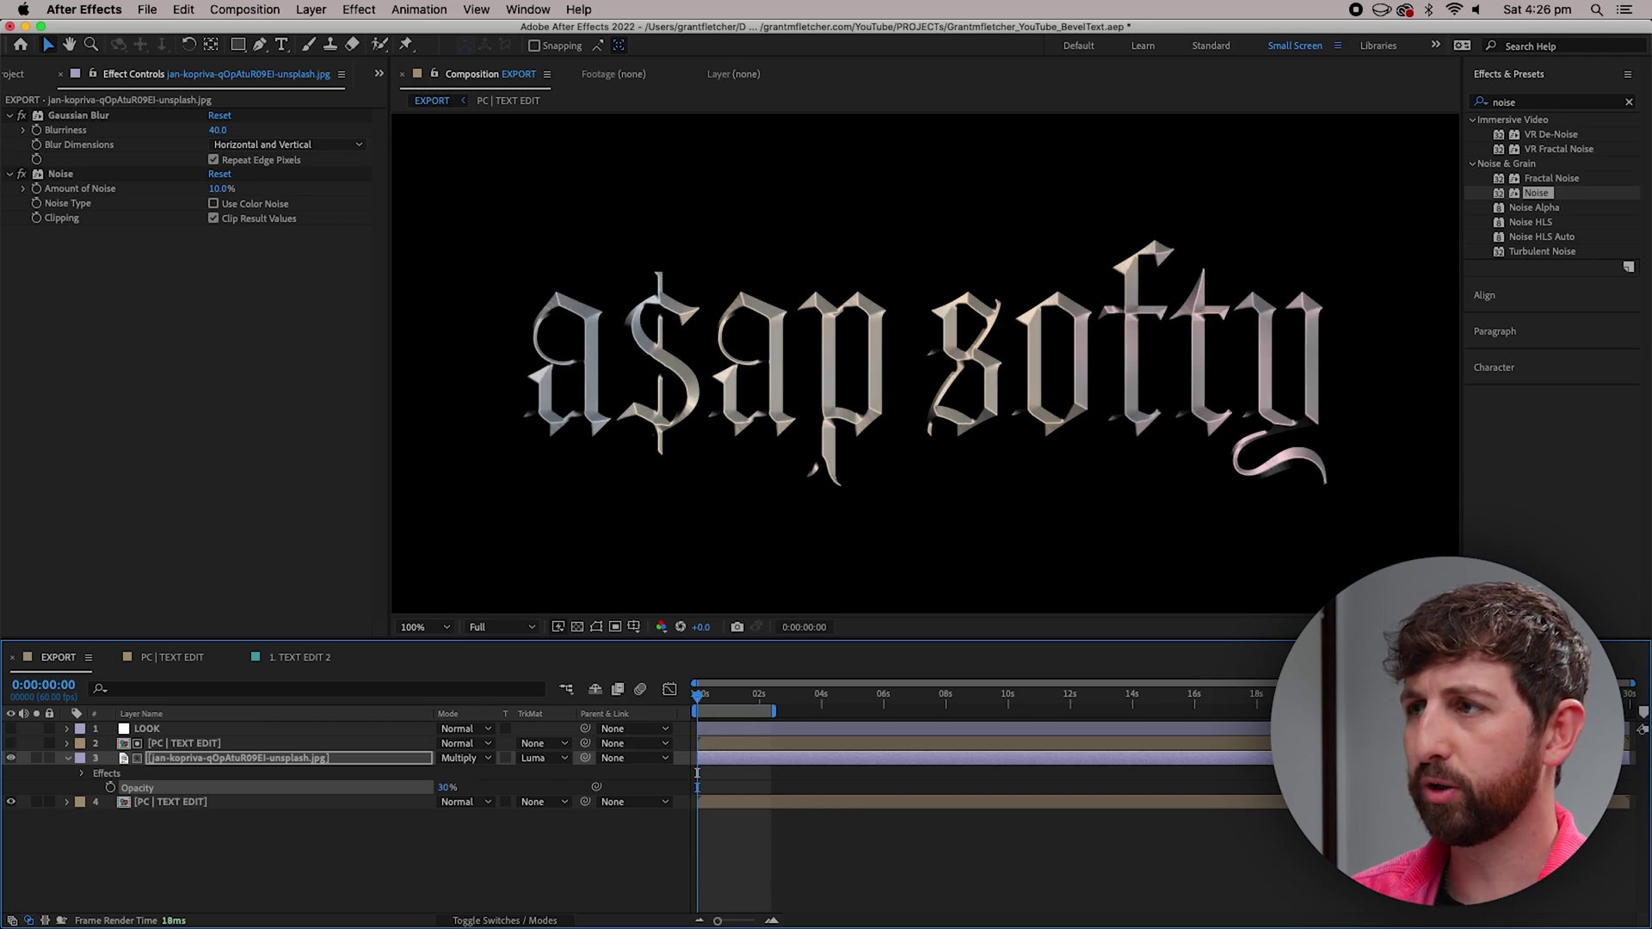
{"action": "left_click", "coordinate": [447, 787]}
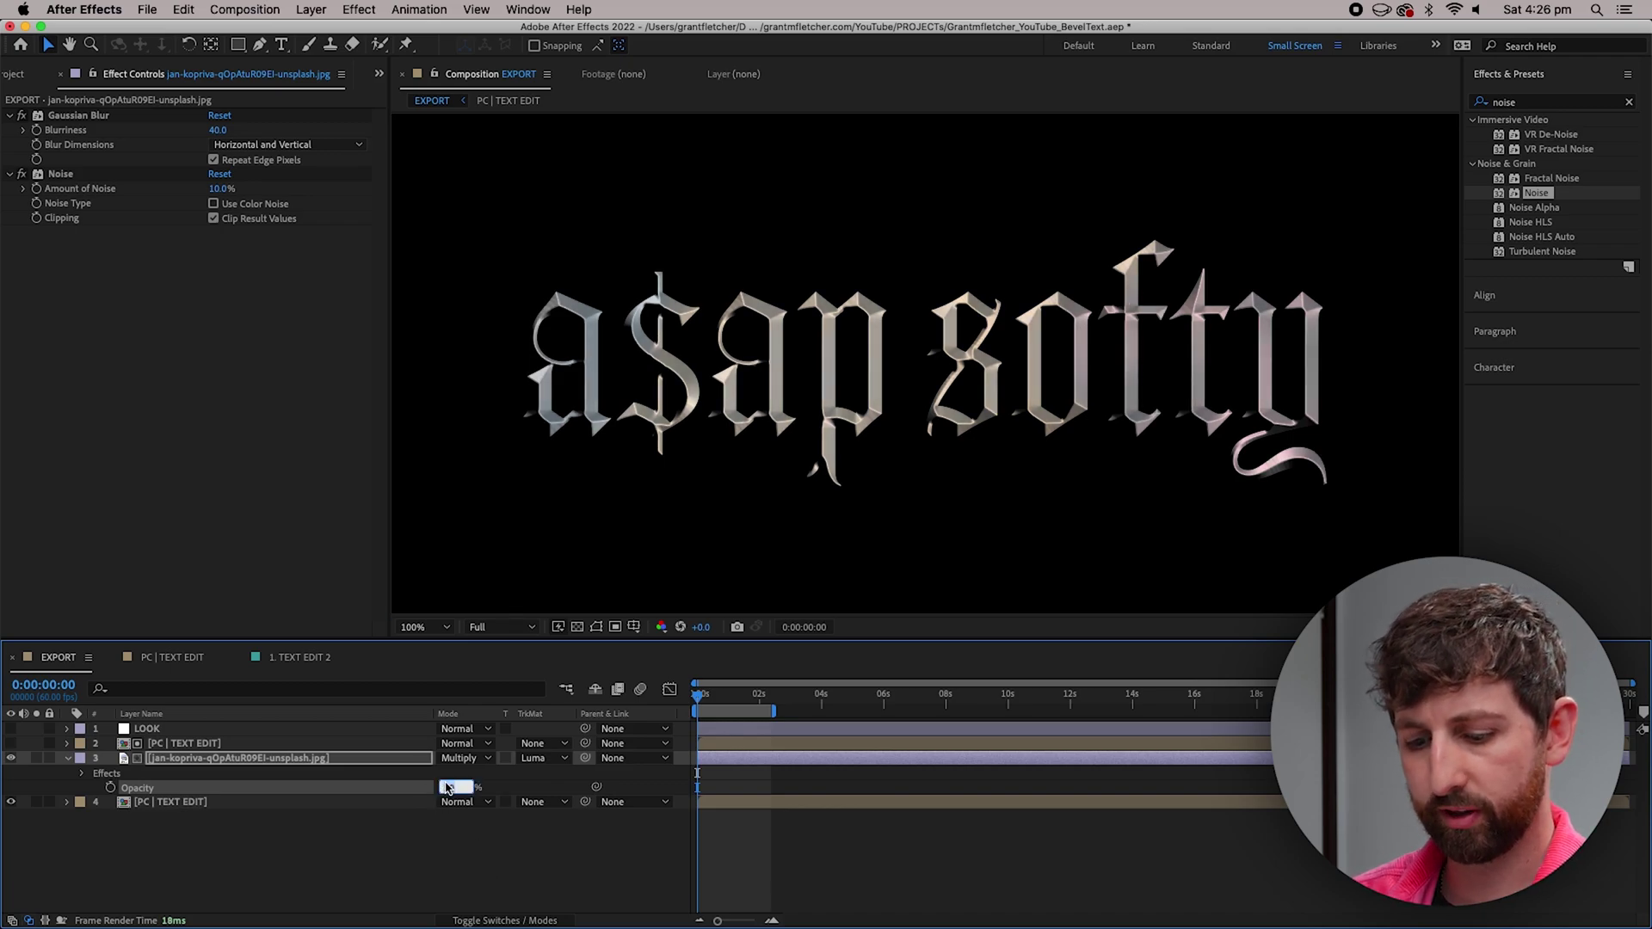
{"action": "type", "text": "40"}
{"action": "key", "text": "Return"}
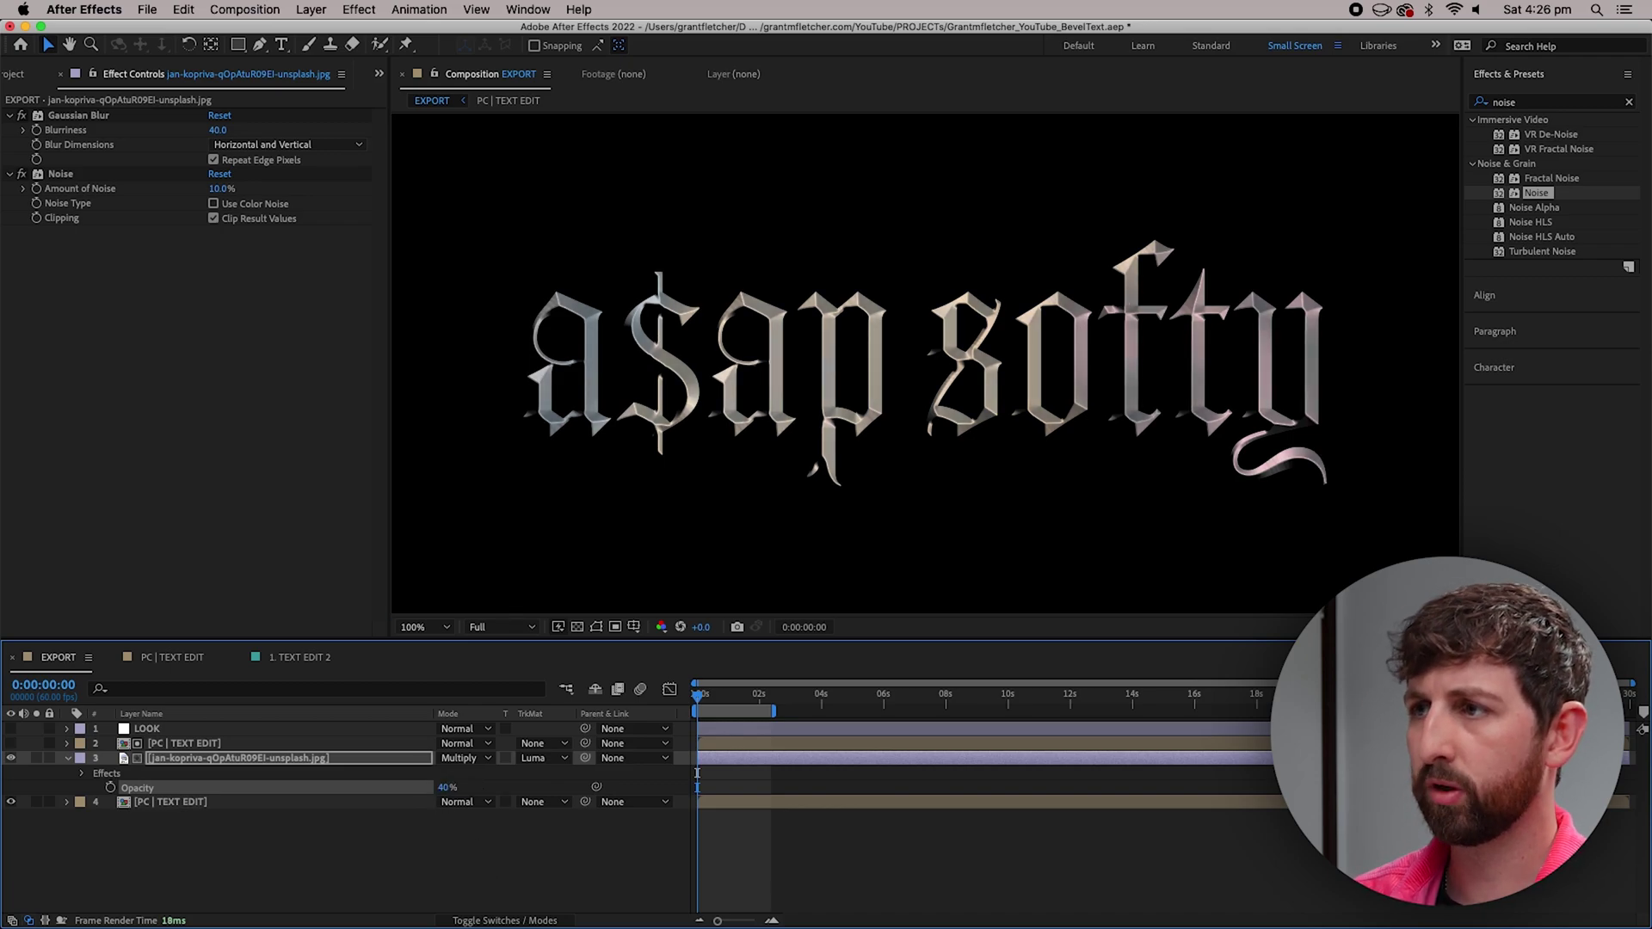
Set the photo layer's opacity to 80% and collapse the layer's properties
{"action": "left_click", "coordinate": [447, 787]}
{"action": "type", "text": "80"}
{"action": "key", "text": "Return"}
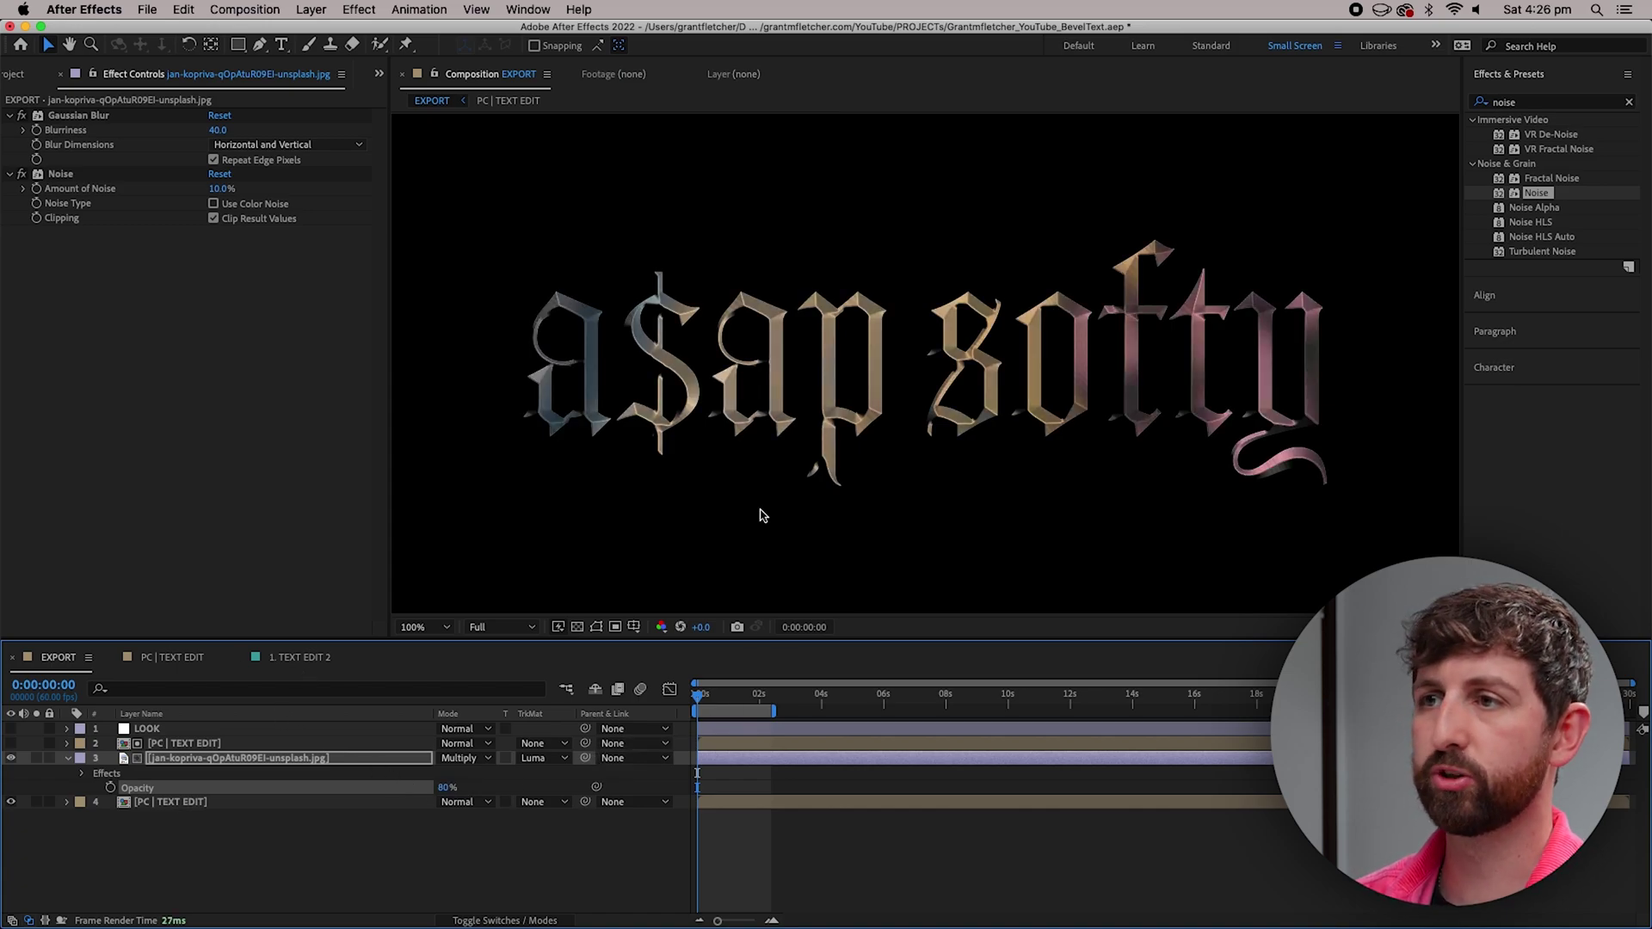
{"action": "left_click", "coordinate": [68, 759]}
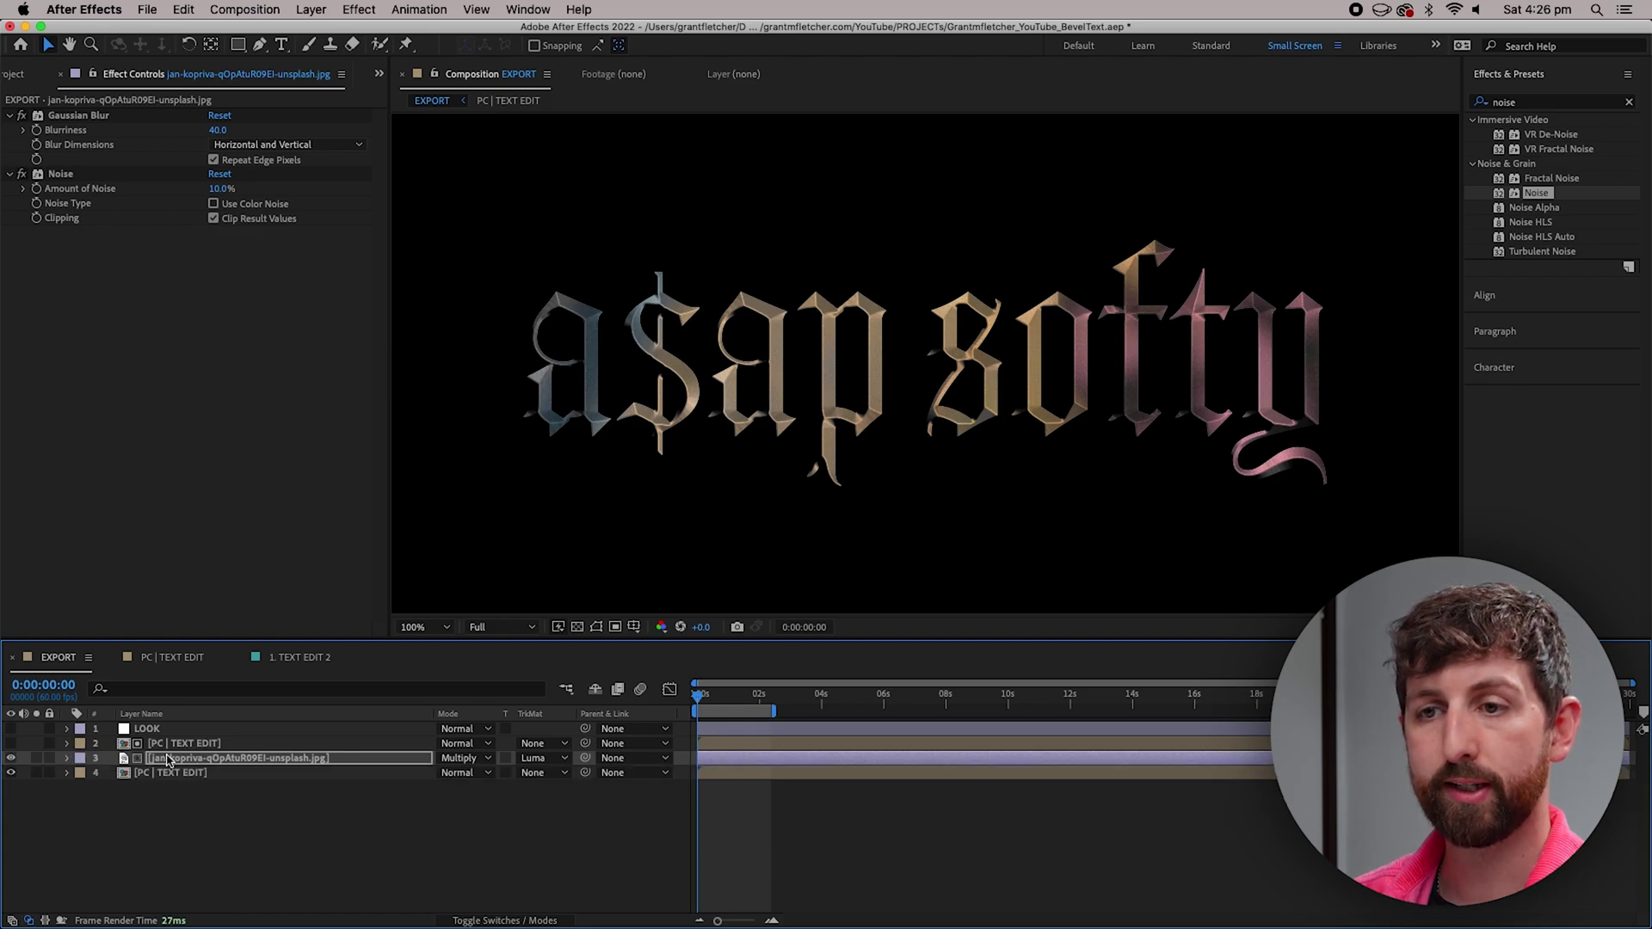
Duplicate the photo layer together with its text matte and set the duplicate photo's blending mode to Normal
{"action": "left_click", "coordinate": [215, 757]}
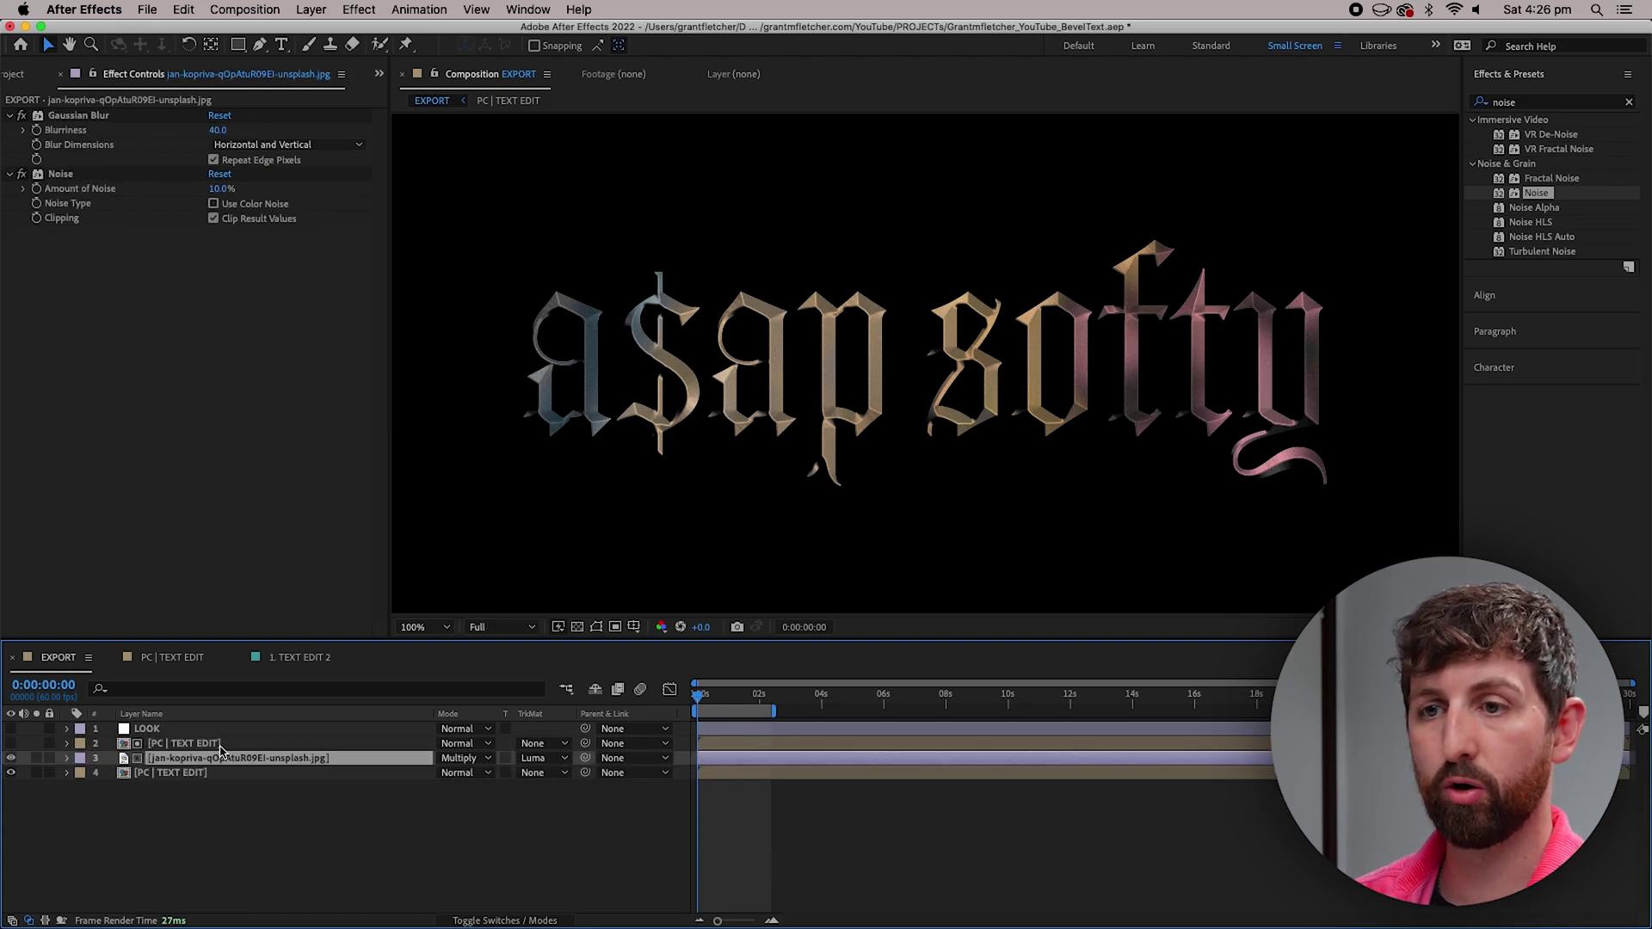
{"action": "left_click", "coordinate": [221, 745], "text": "shift"}
{"action": "left_click", "coordinate": [261, 822]}
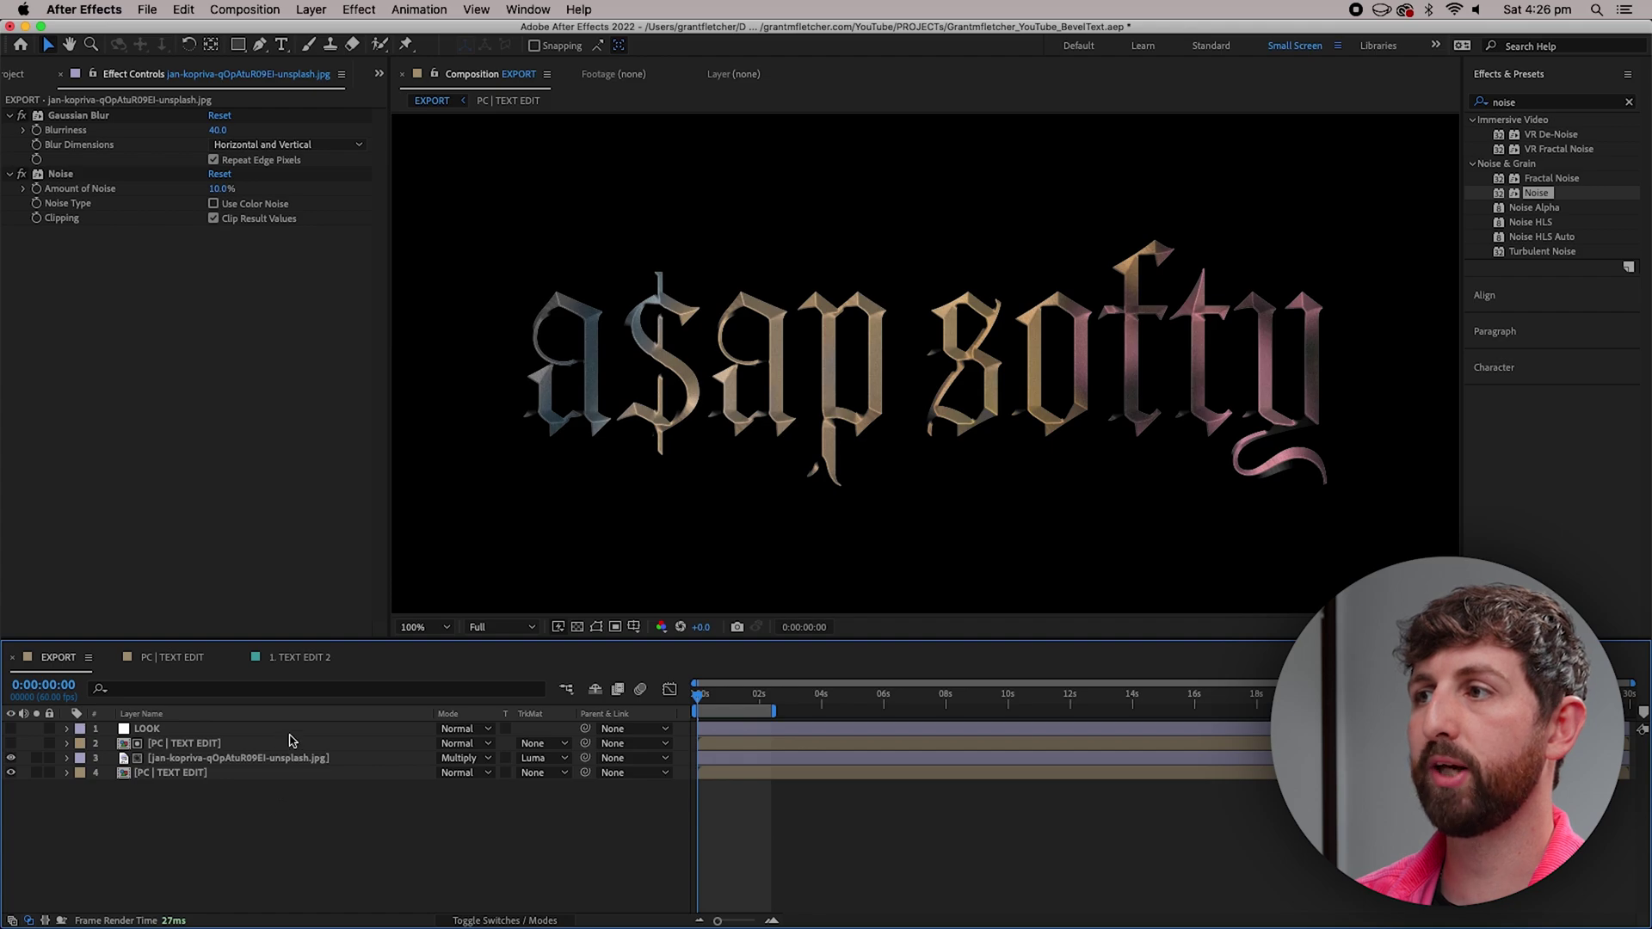
{"action": "left_click", "coordinate": [238, 759]}
{"action": "left_click", "coordinate": [234, 744], "text": "shift"}
{"action": "key", "text": "super+d"}
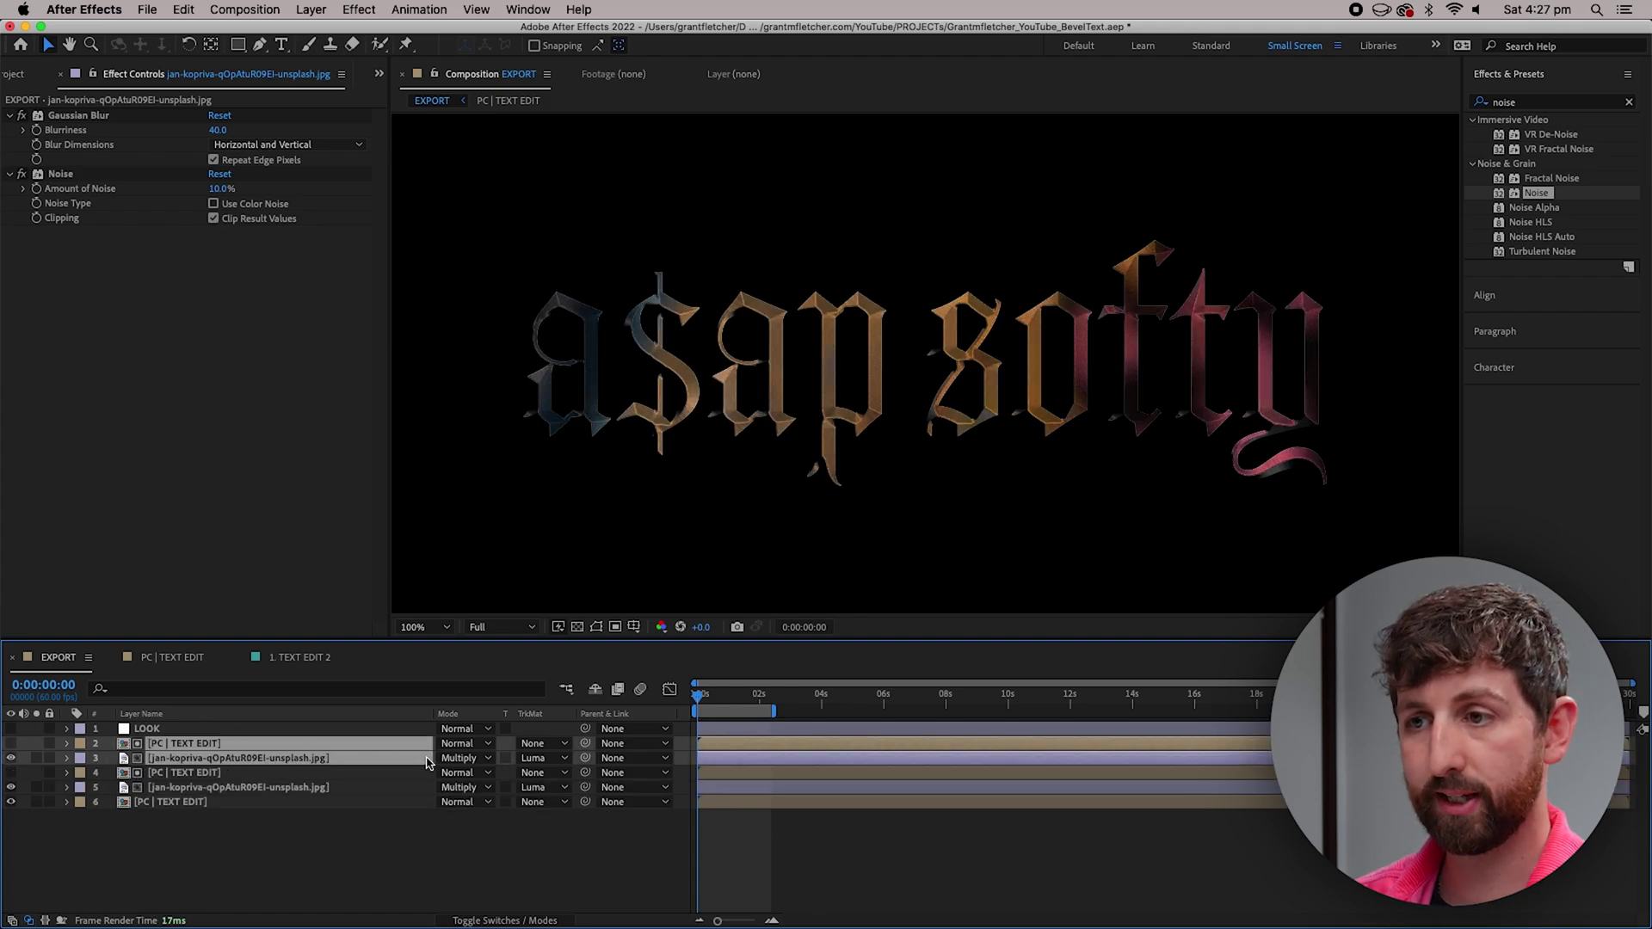
{"action": "left_click_drag", "start_coordinate": [447, 761], "coordinate": [456, 684]}
Apply the Invert effect to the duplicated PC | TEXT EDIT matte layer above the upper photo
{"action": "left_click", "coordinate": [1531, 102]}
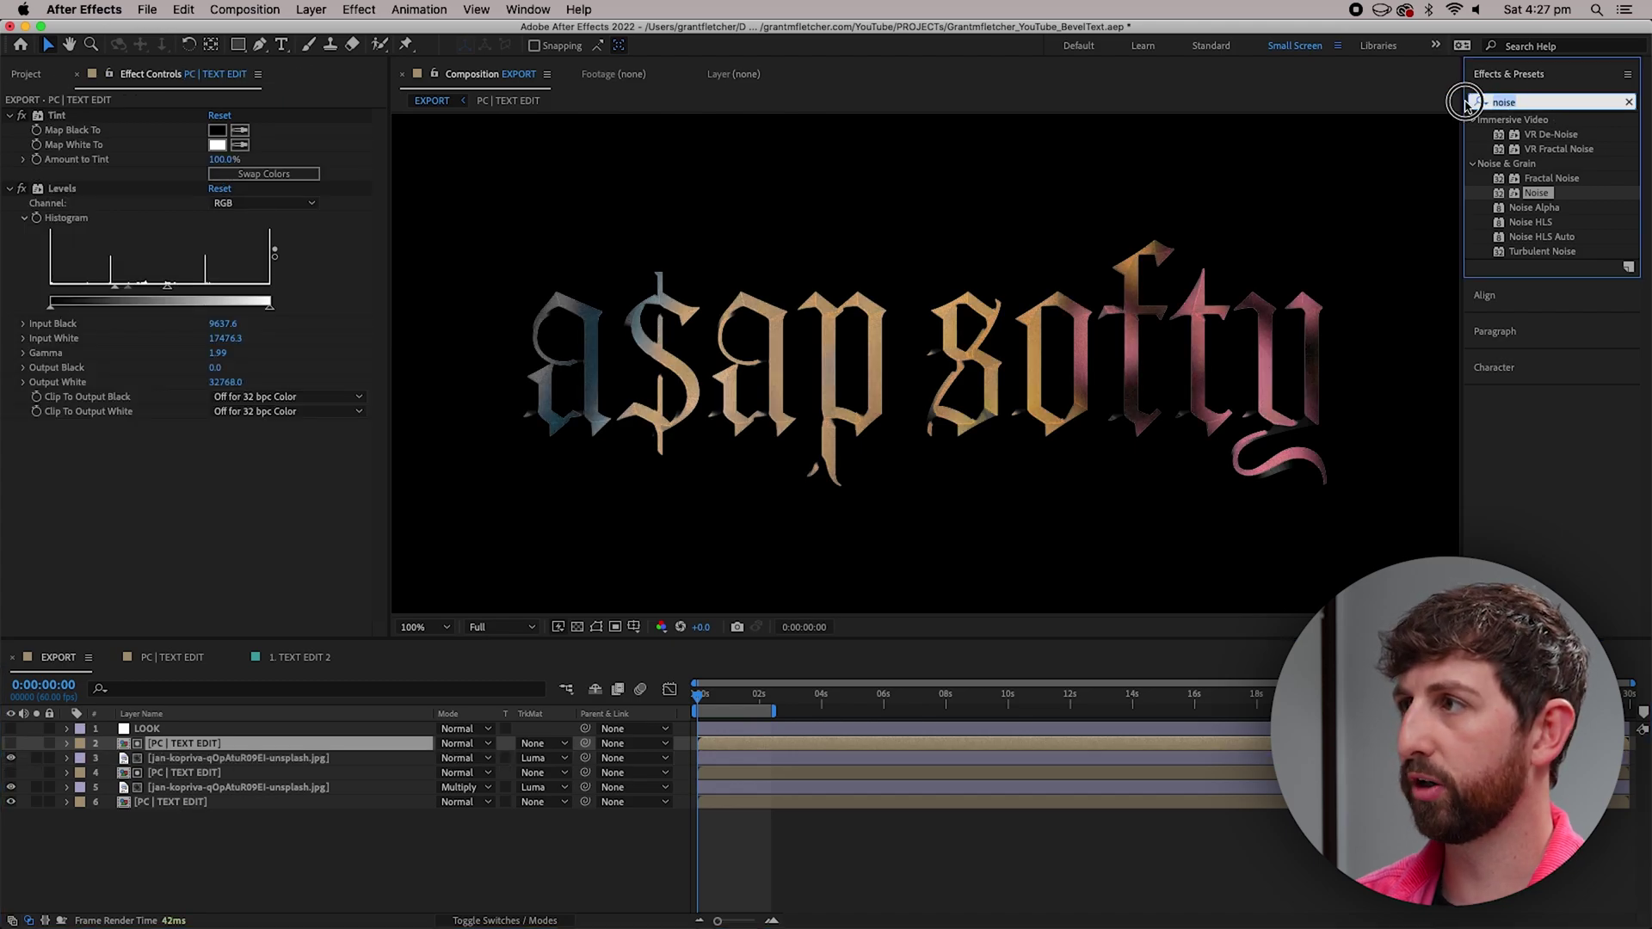
{"action": "key", "text": "BackSpace"}
{"action": "type", "text": "invert"}
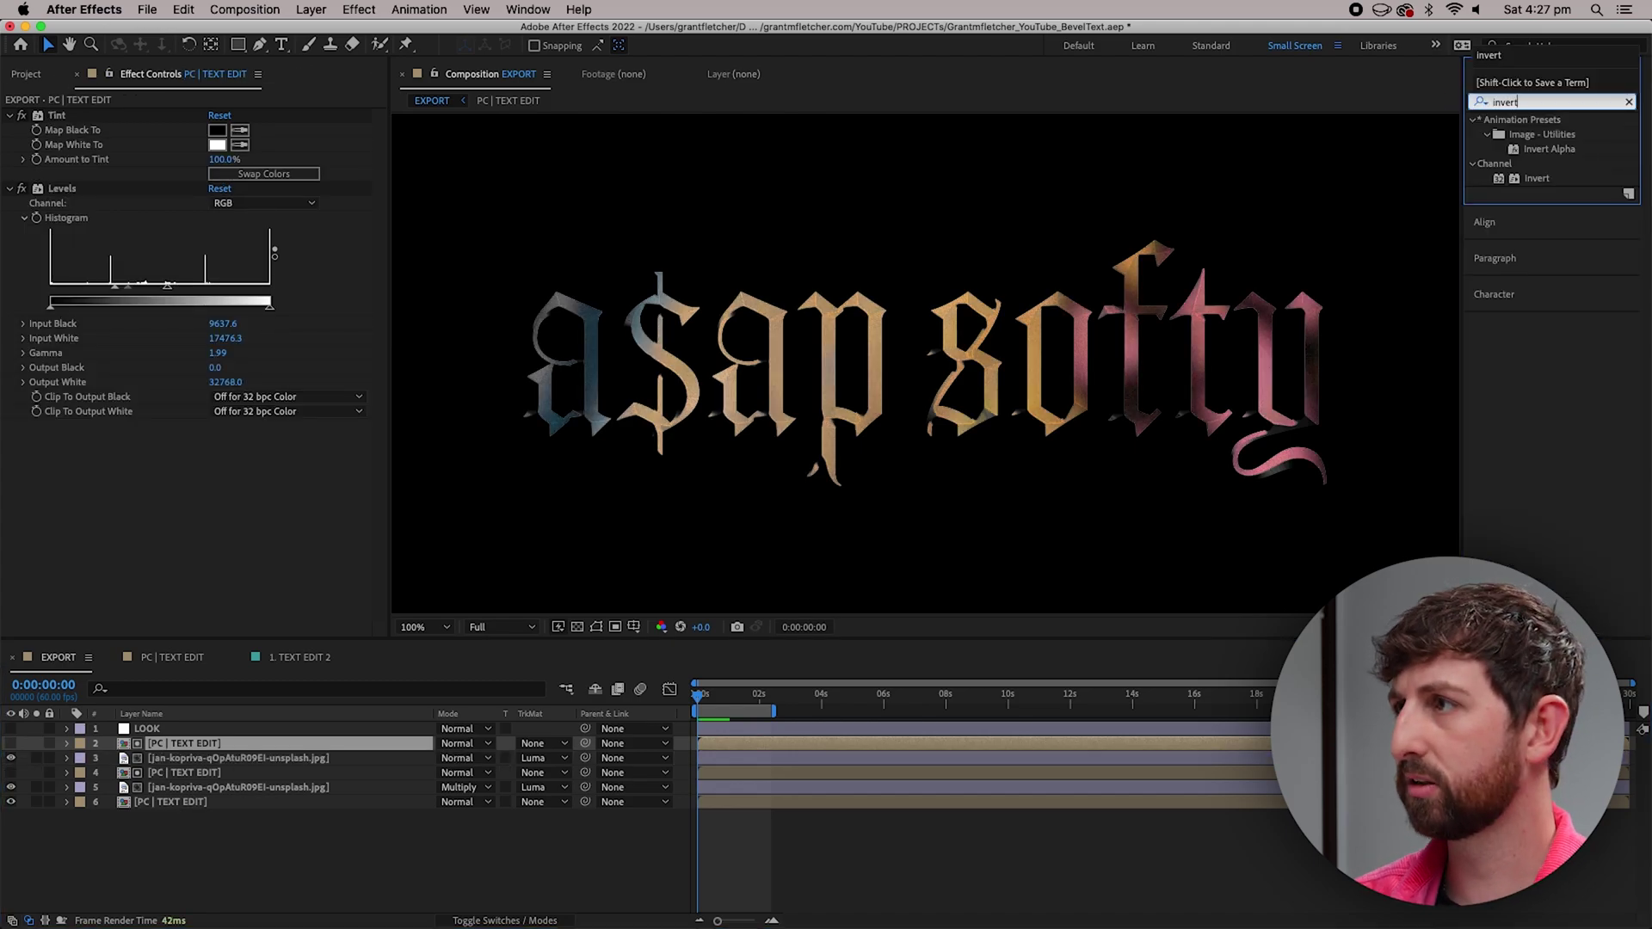
{"action": "double_click", "coordinate": [1536, 179]}
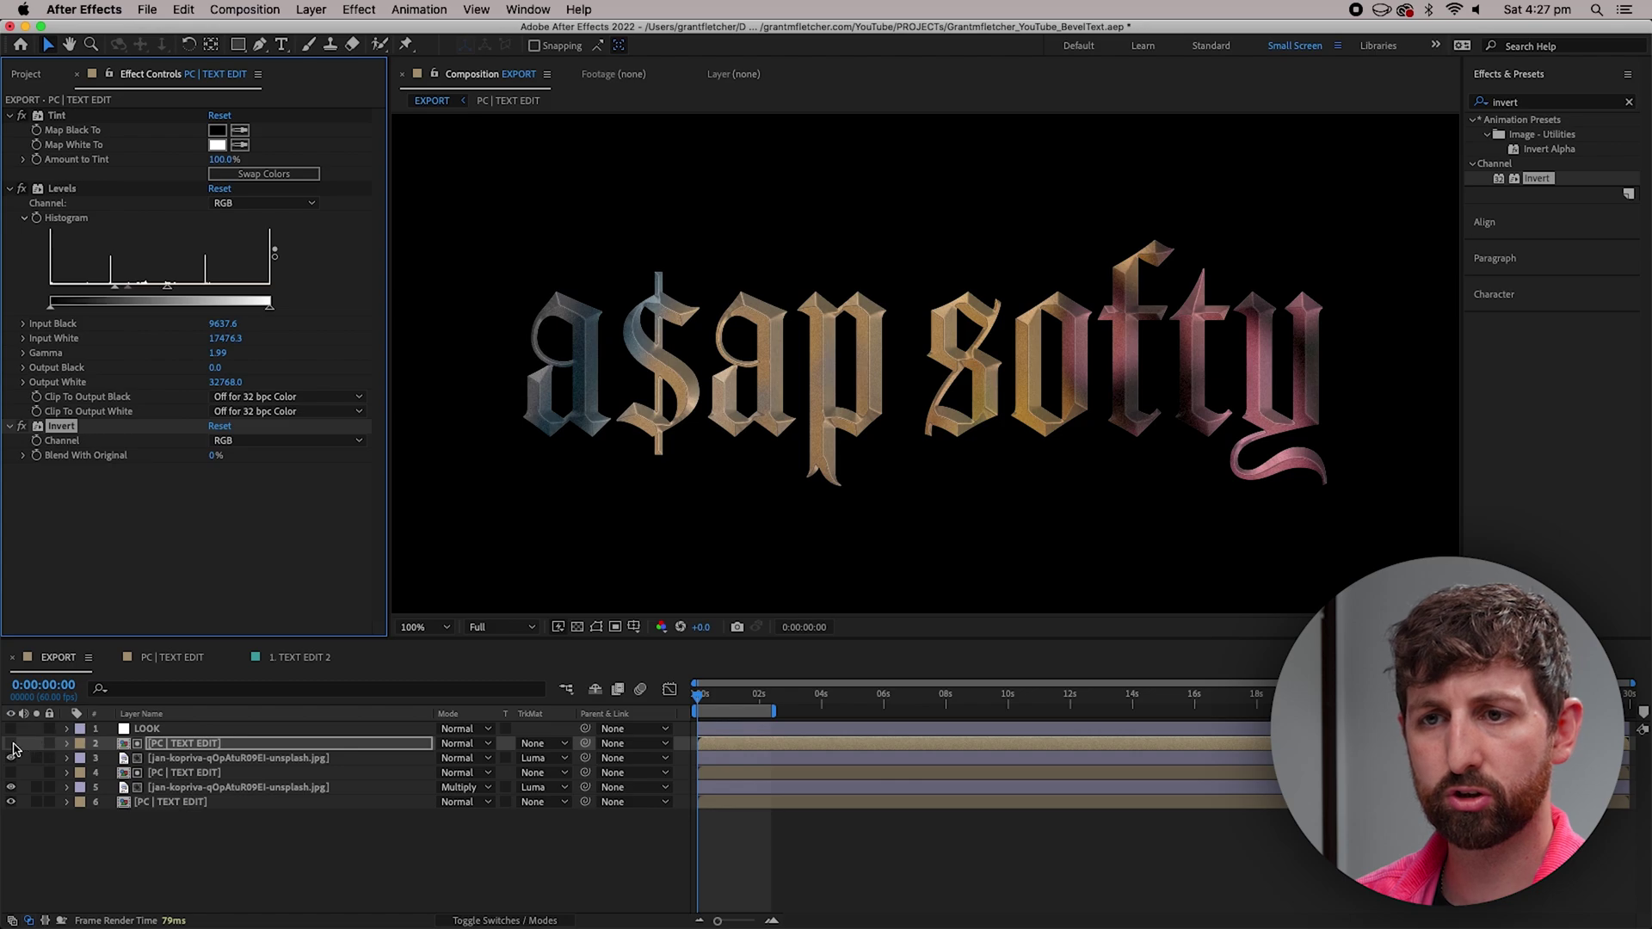
Solo the upper matte layer, compare it with Invert off and on, and end the solo view
{"action": "left_click", "coordinate": [11, 744]}
{"action": "left_click", "coordinate": [35, 744]}
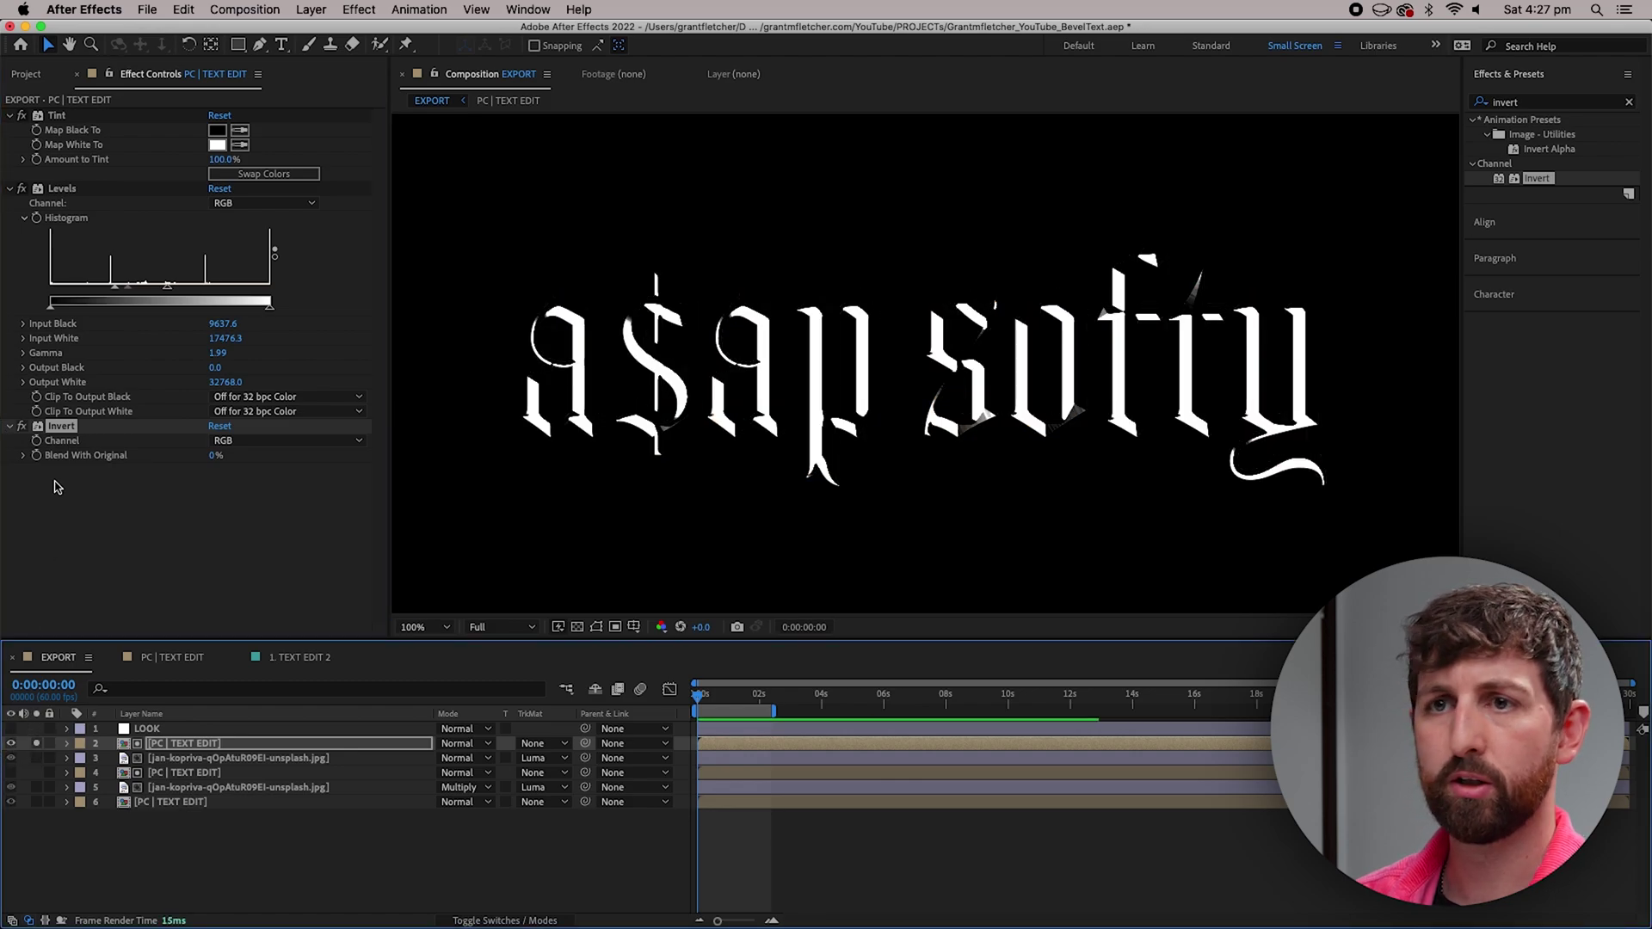
{"action": "left_click", "coordinate": [23, 427]}
{"action": "left_click", "coordinate": [22, 427]}
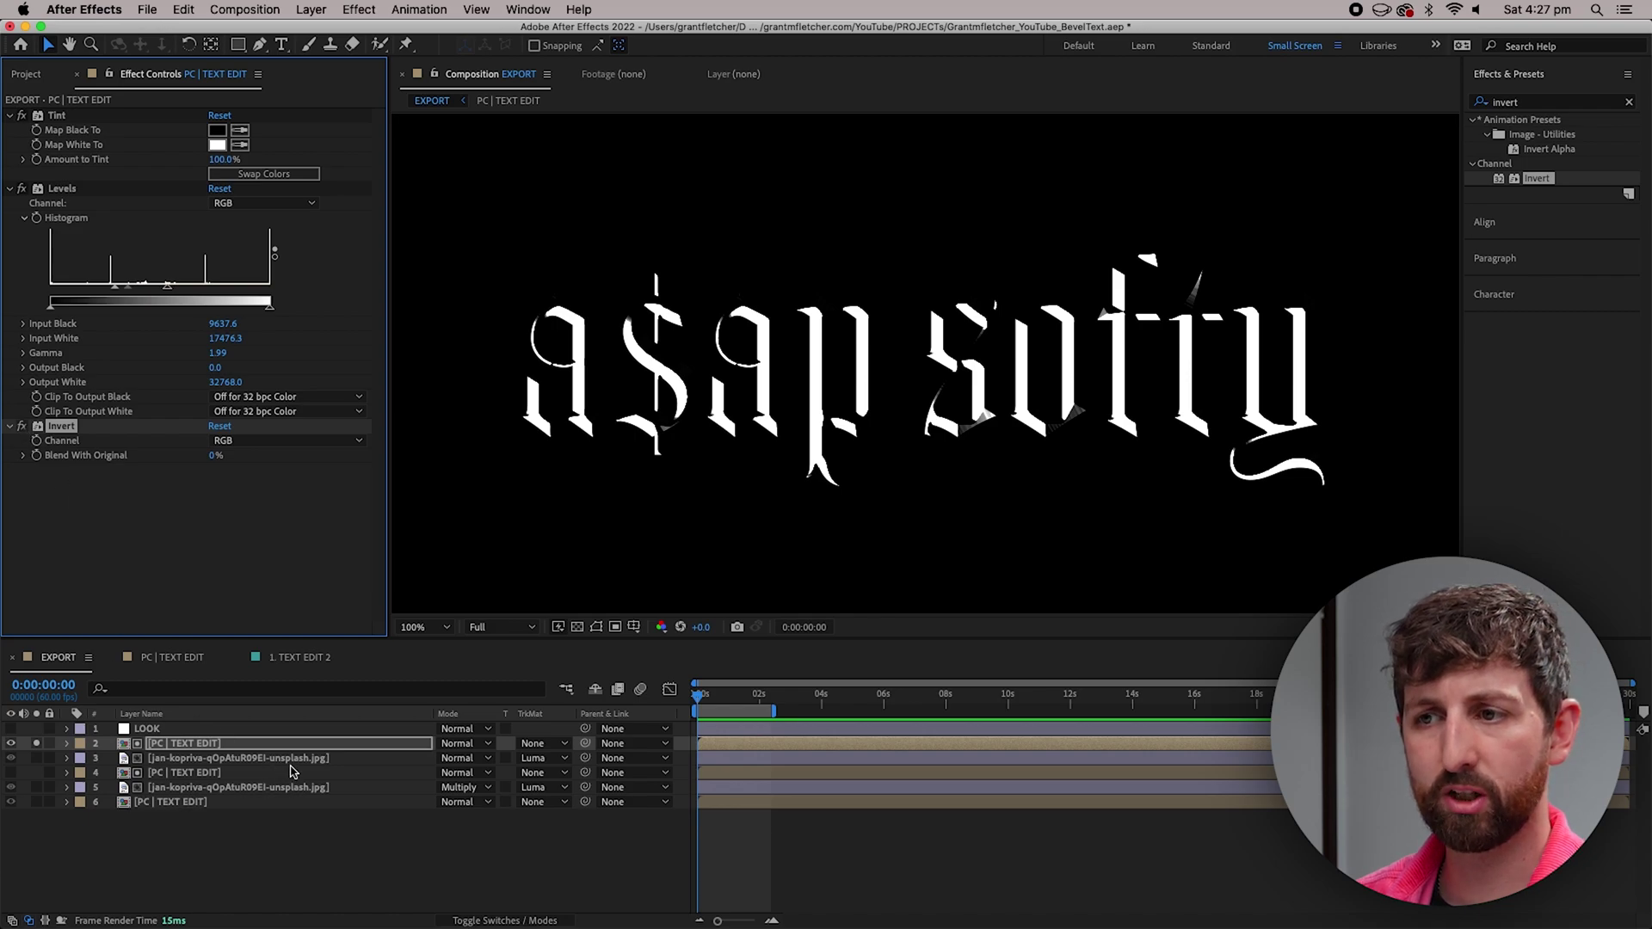
{"action": "left_click", "coordinate": [37, 745]}
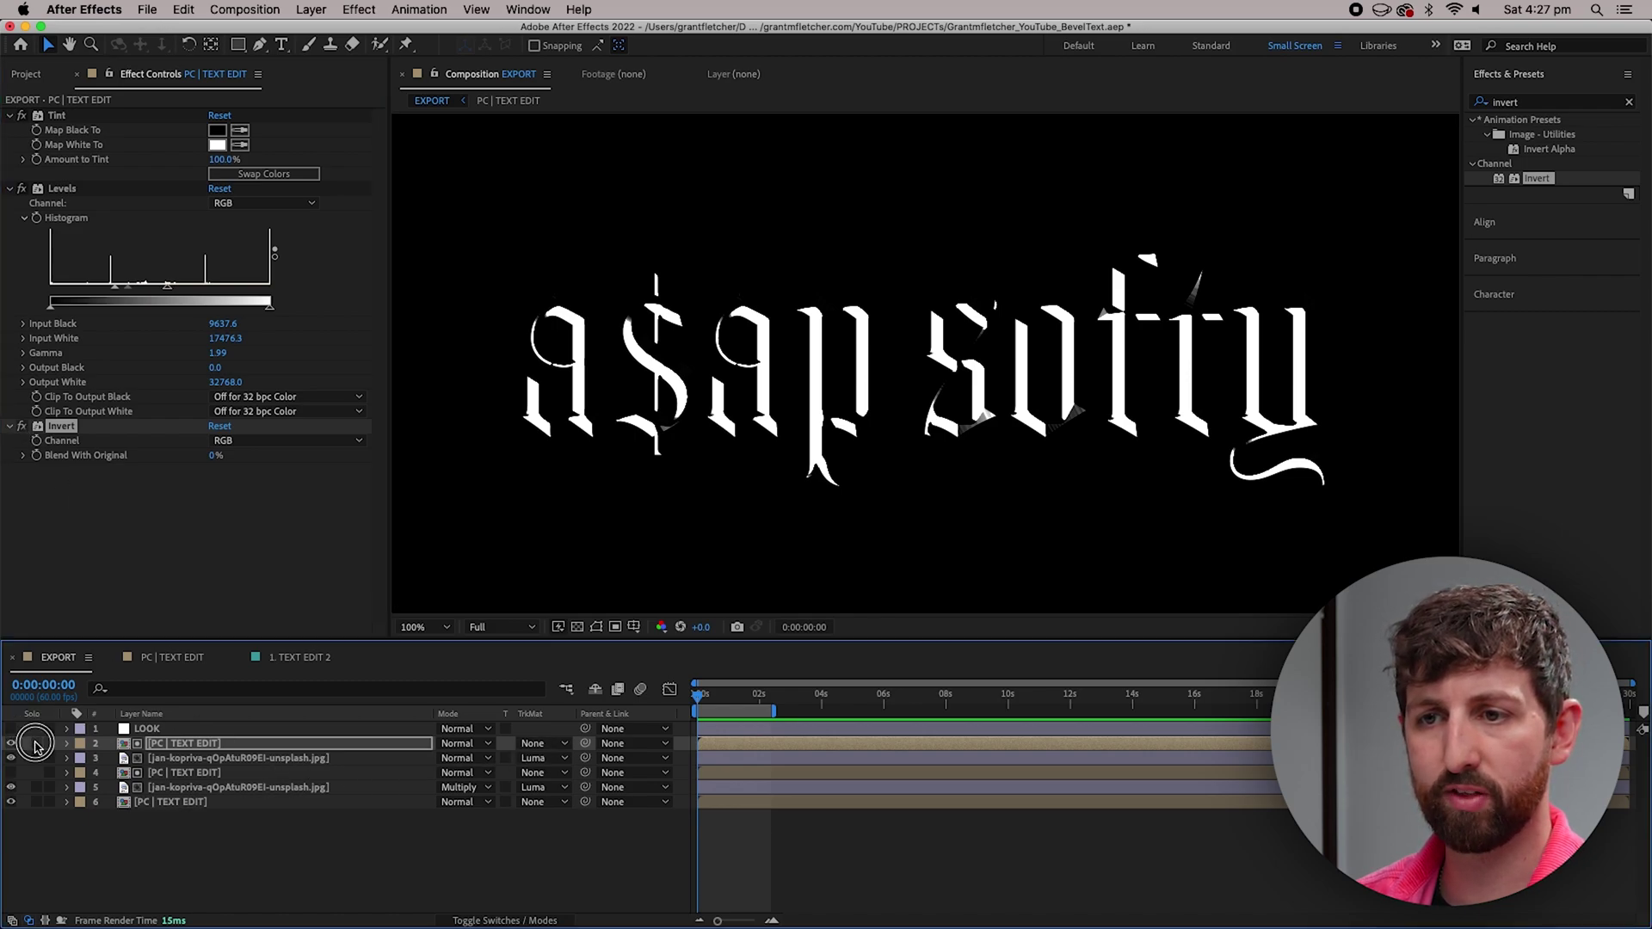
Rotate the upper photo layer to 163° so its reflections differ from the lower photo's
{"action": "left_click", "coordinate": [190, 760]}
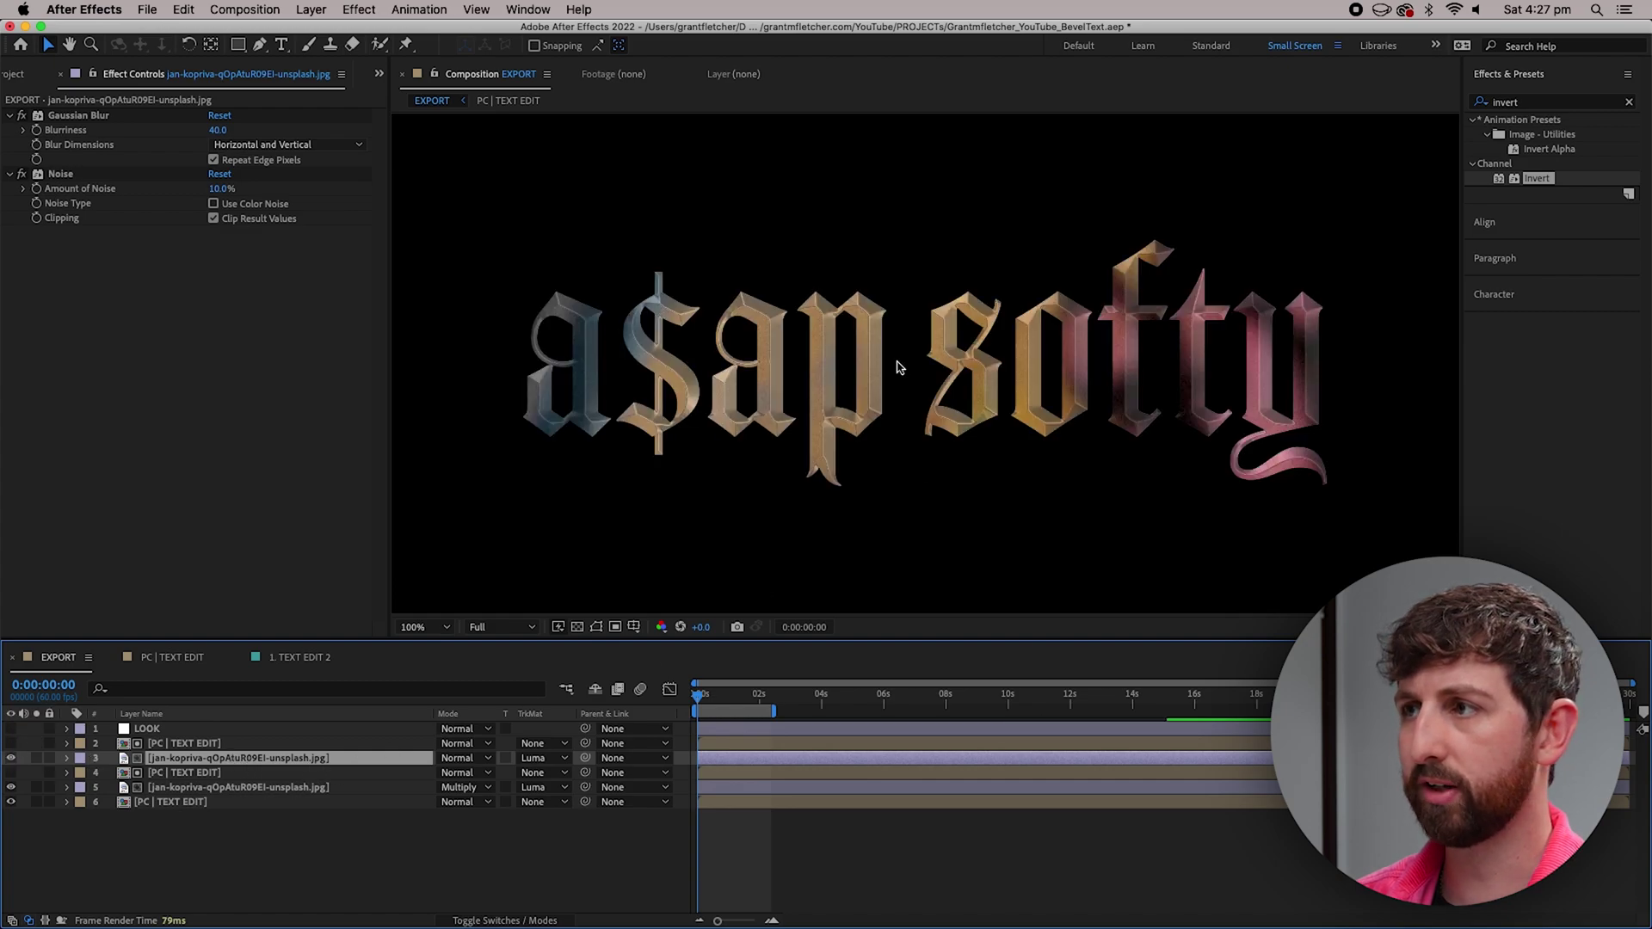
{"action": "left_click", "coordinate": [237, 756]}
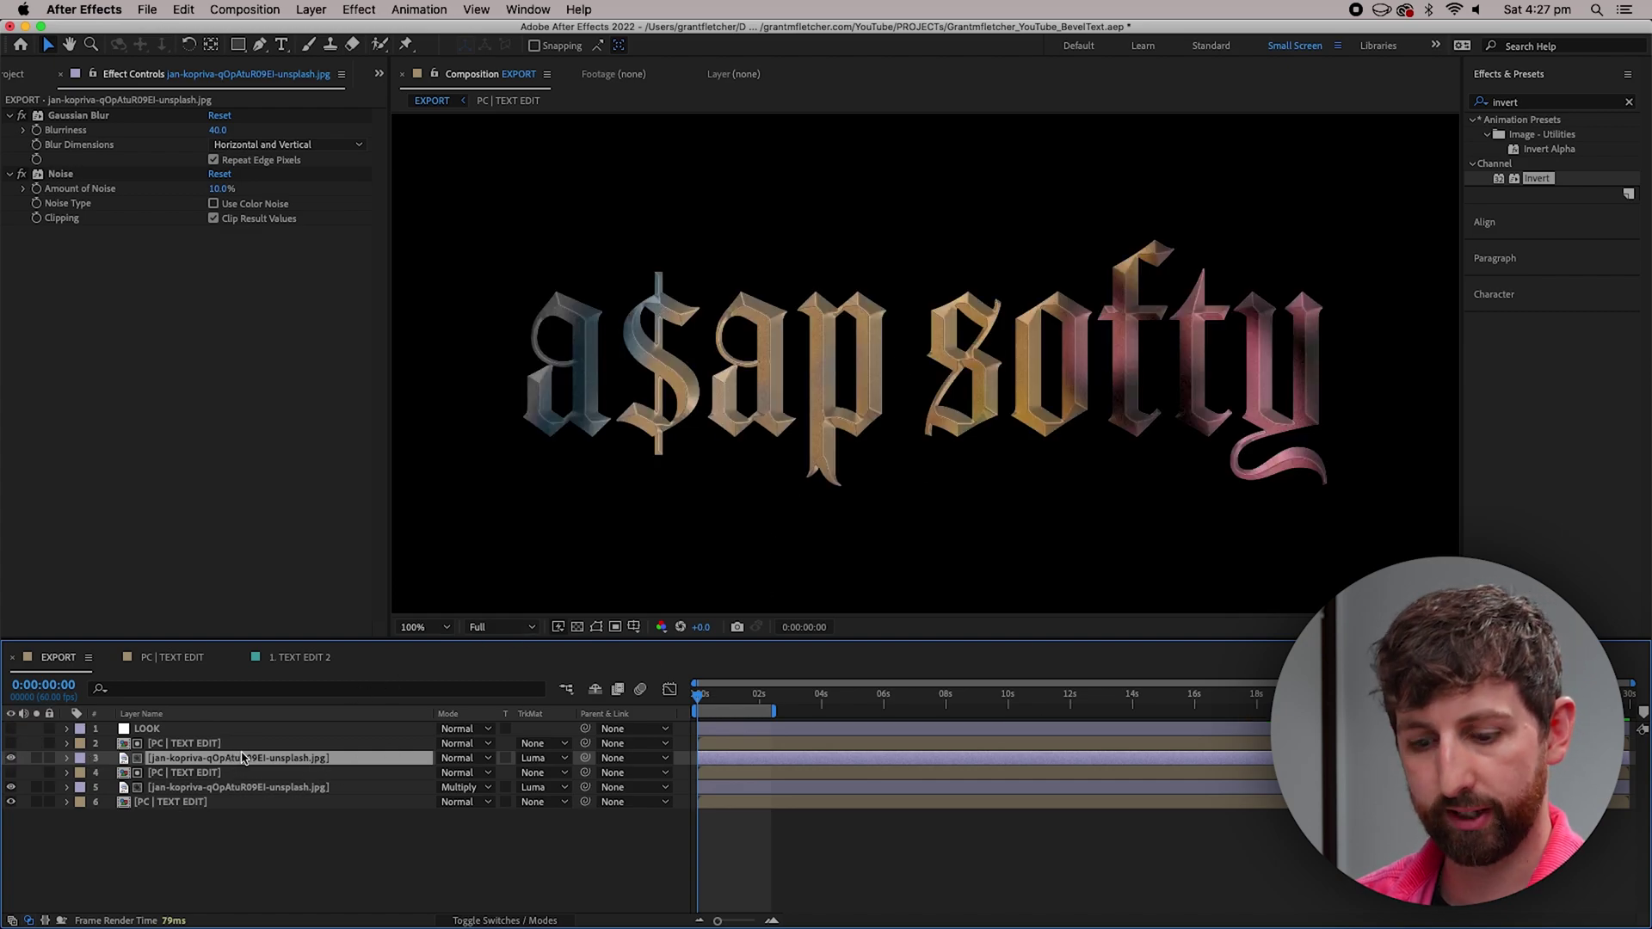
{"action": "key", "text": "r"}
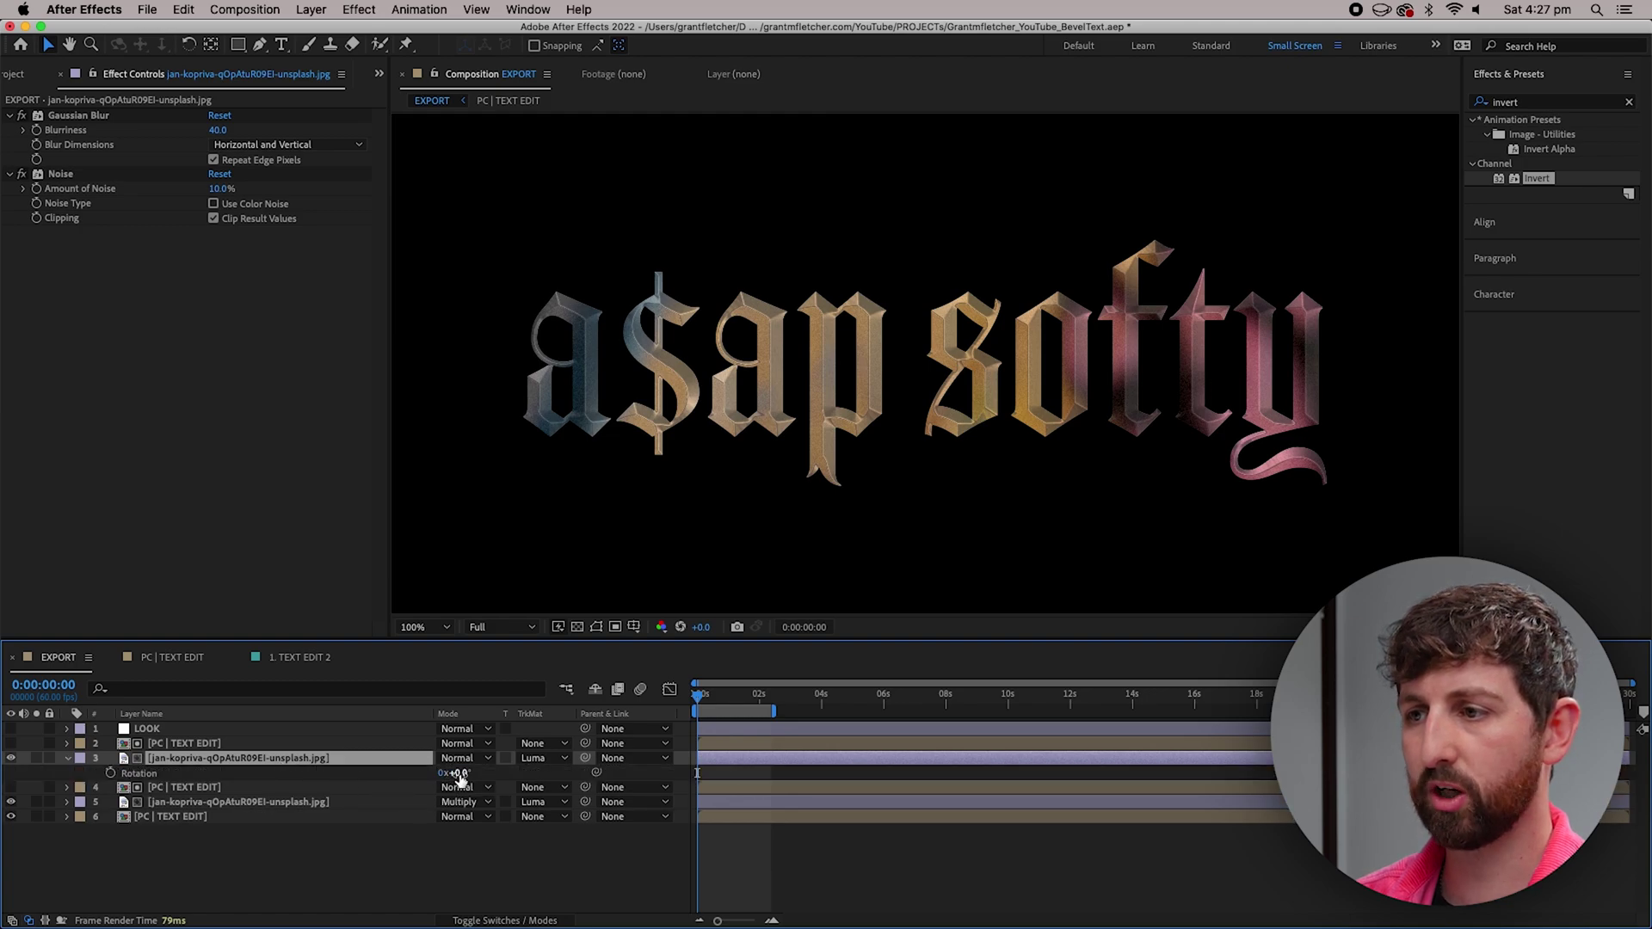
{"action": "left_click_drag", "start_coordinate": [869, 542], "coordinate": [745, 516]}
{"action": "left_click_drag", "start_coordinate": [464, 772], "coordinate": [578, 727]}
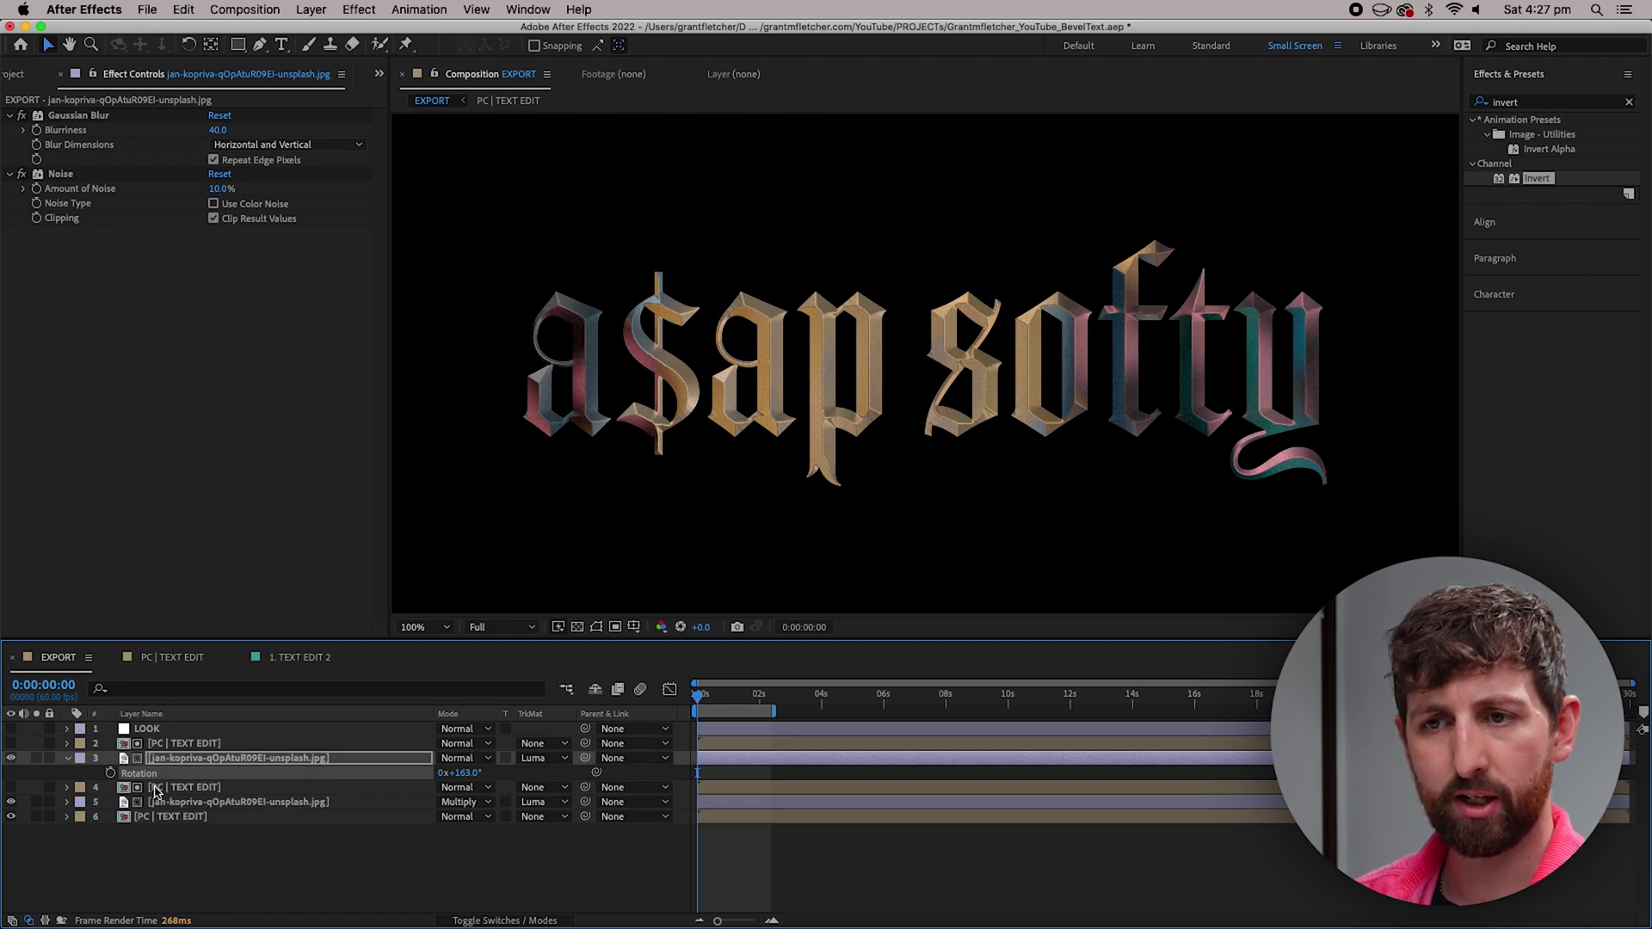
Reveal the upper photo layer's opacity and turn on the LOOK layer, inspecting the glowing text up close
{"action": "left_click", "coordinate": [68, 758]}
{"action": "key", "text": "t"}
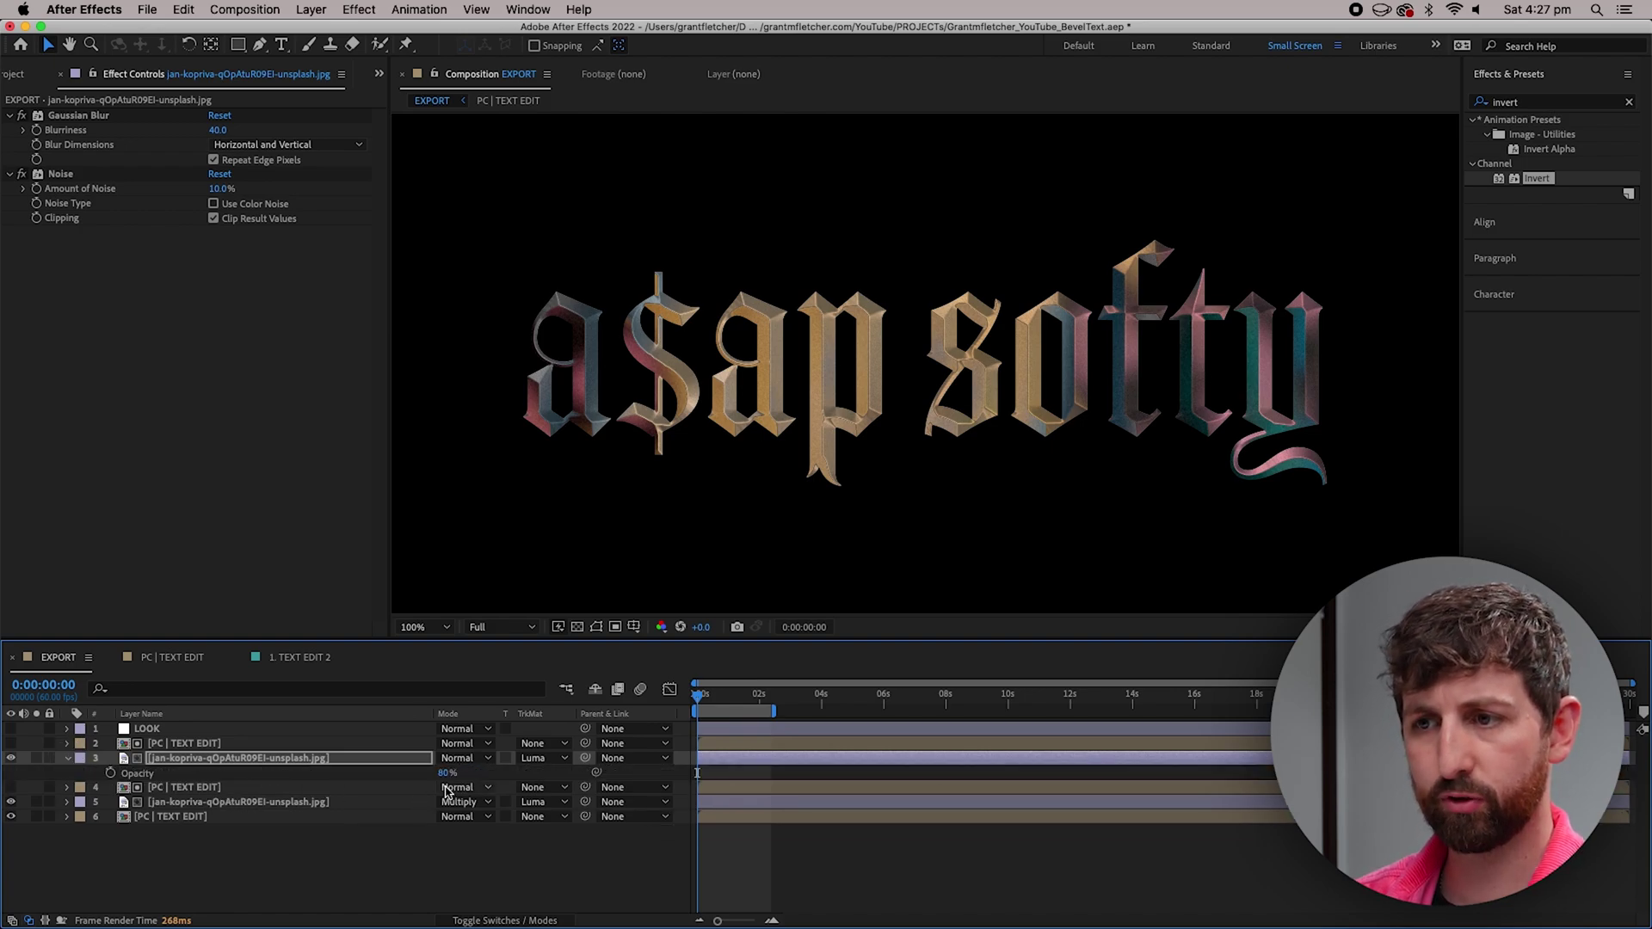
{"action": "left_click", "coordinate": [12, 729]}
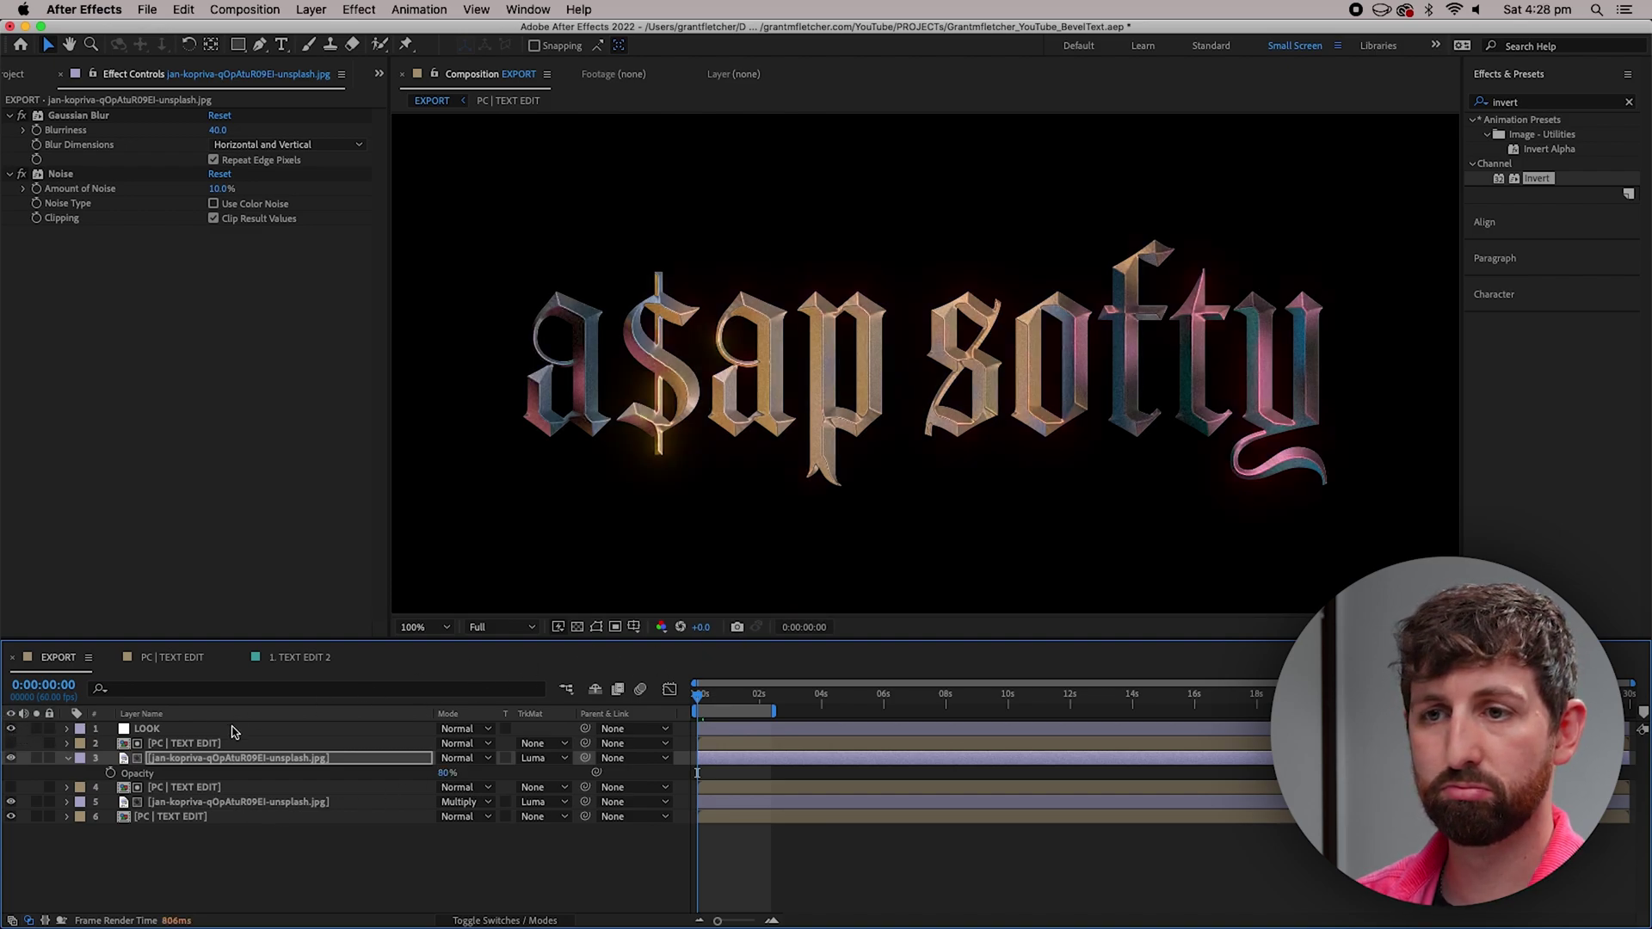
{"action": "scroll", "coordinate": [1064, 512], "scroll_direction": "up", "scroll_amount": 4}
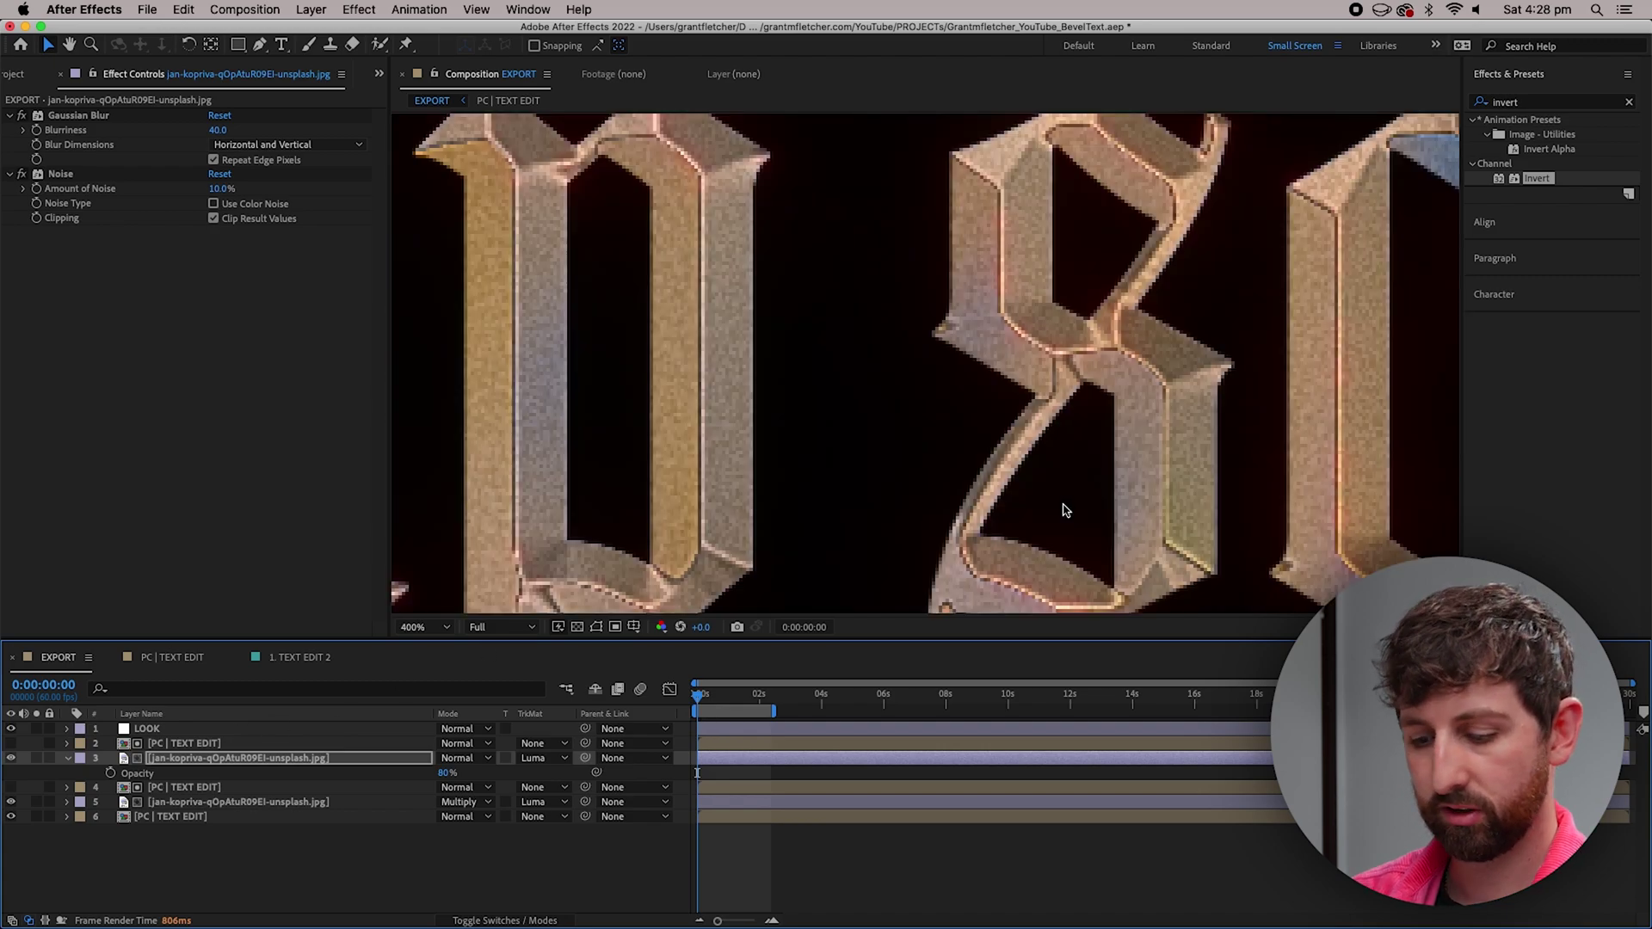
{"action": "scroll", "coordinate": [1065, 510], "scroll_direction": "down", "scroll_amount": 4}
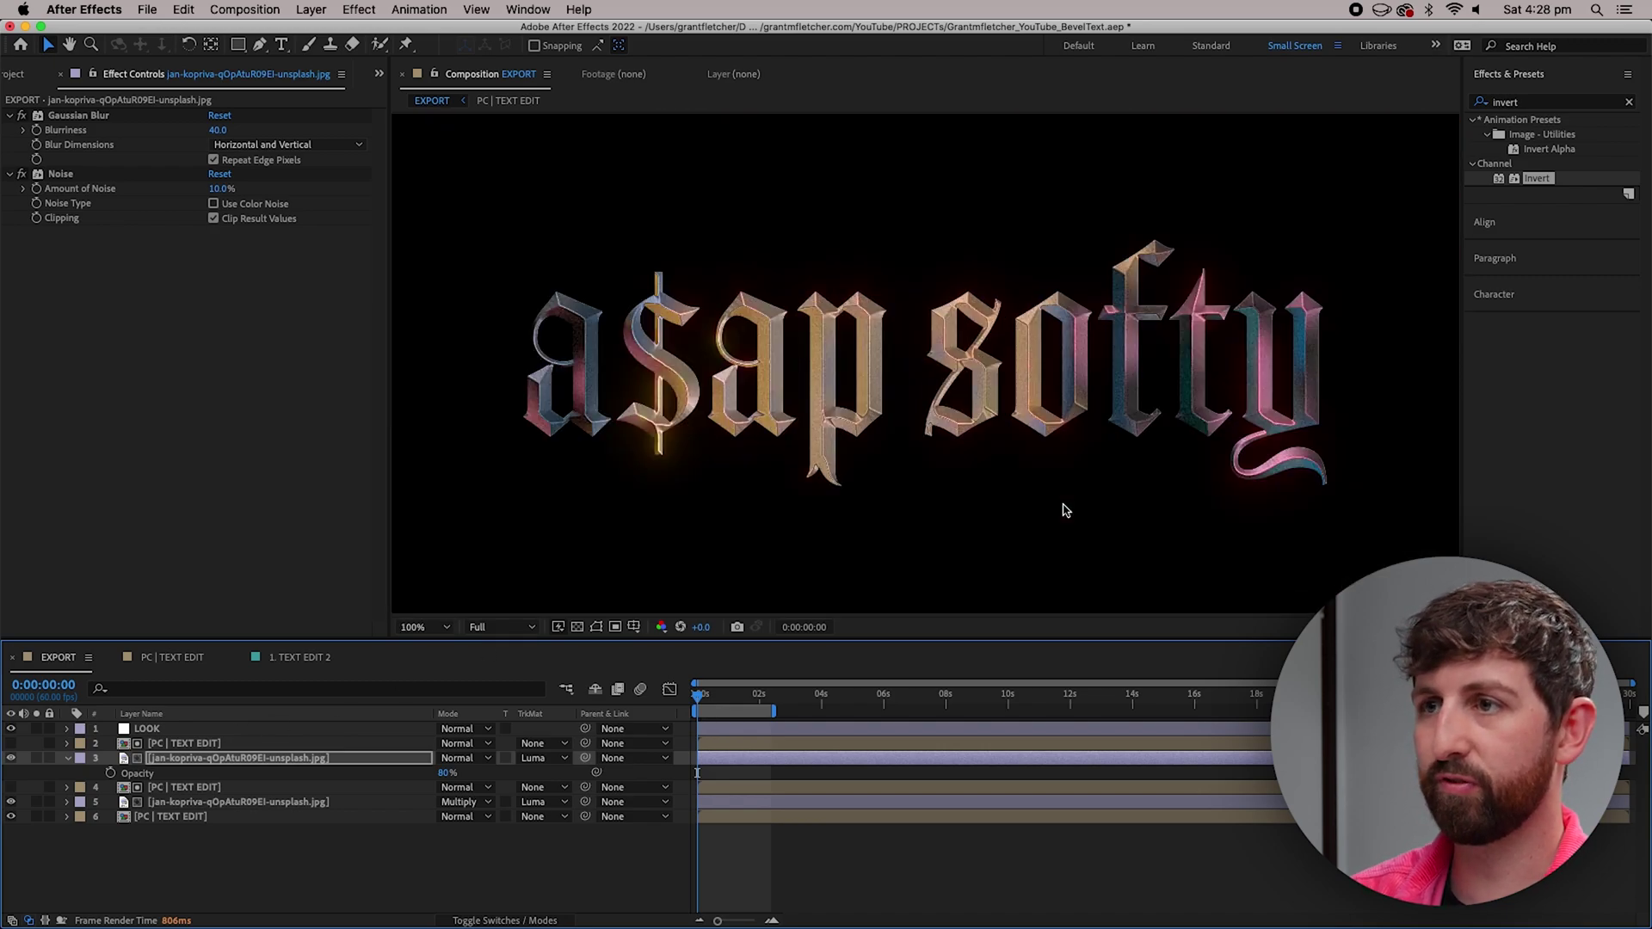
Replace the image in both photo layers with nasa-rTZW4f02zY8-unsplash.jpg from the COMPs folder
{"action": "left_click", "coordinate": [327, 803]}
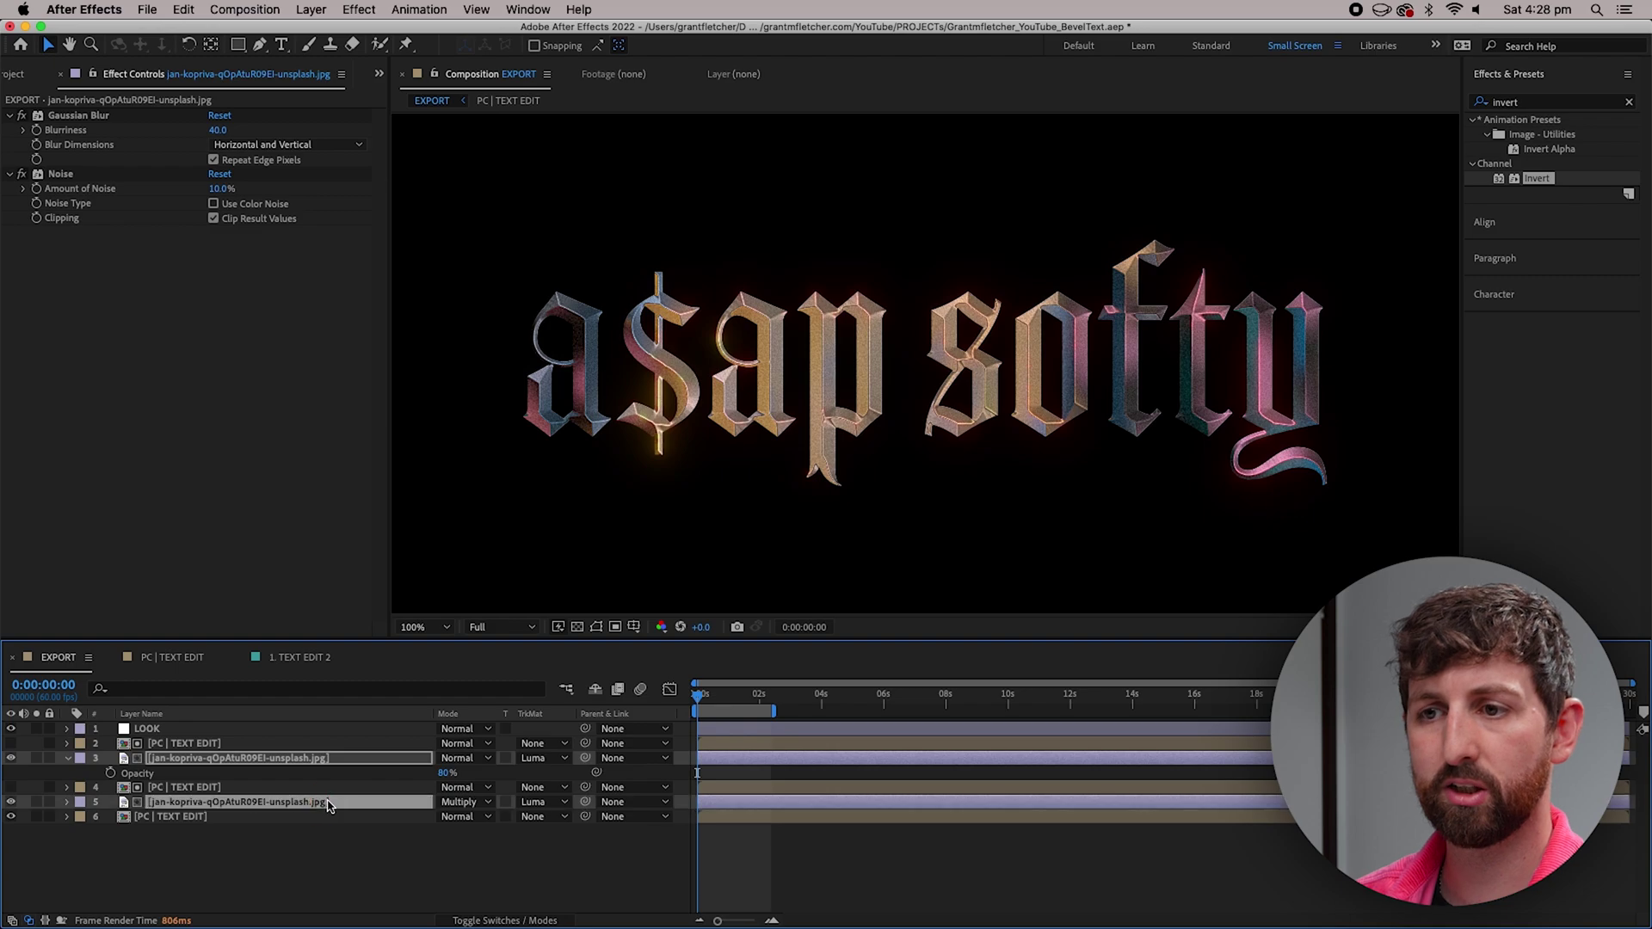
{"action": "left_click", "coordinate": [15, 79]}
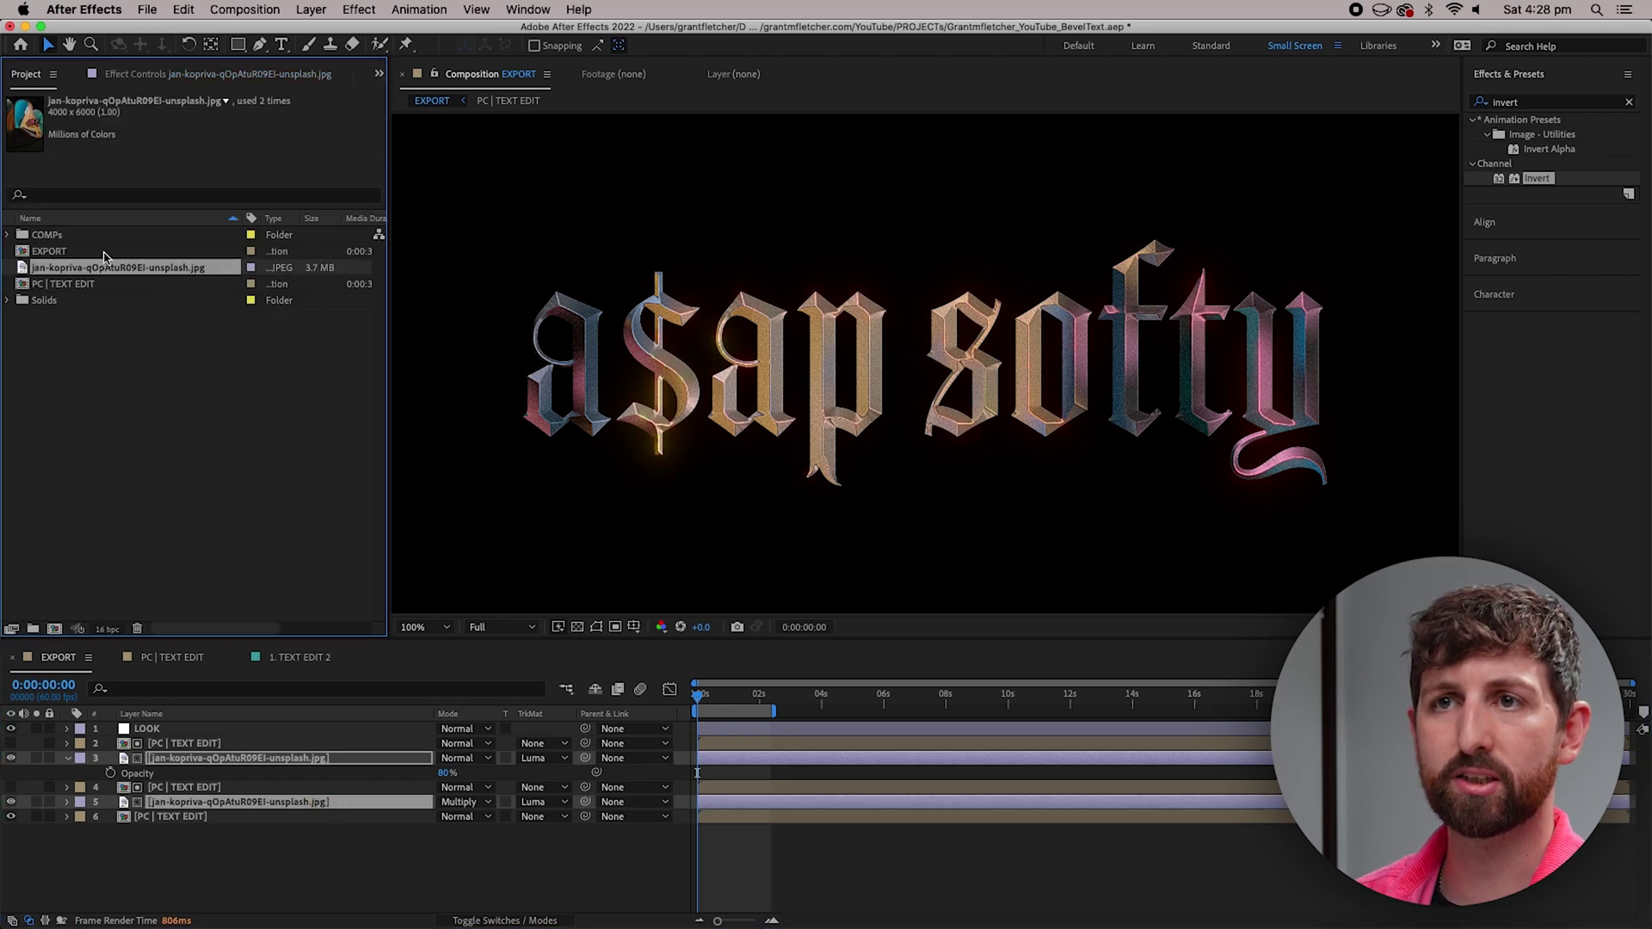
{"action": "left_click", "coordinate": [6, 235]}
{"action": "left_click", "coordinate": [90, 300]}
{"action": "left_click_drag", "start_coordinate": [152, 306], "coordinate": [220, 761]}
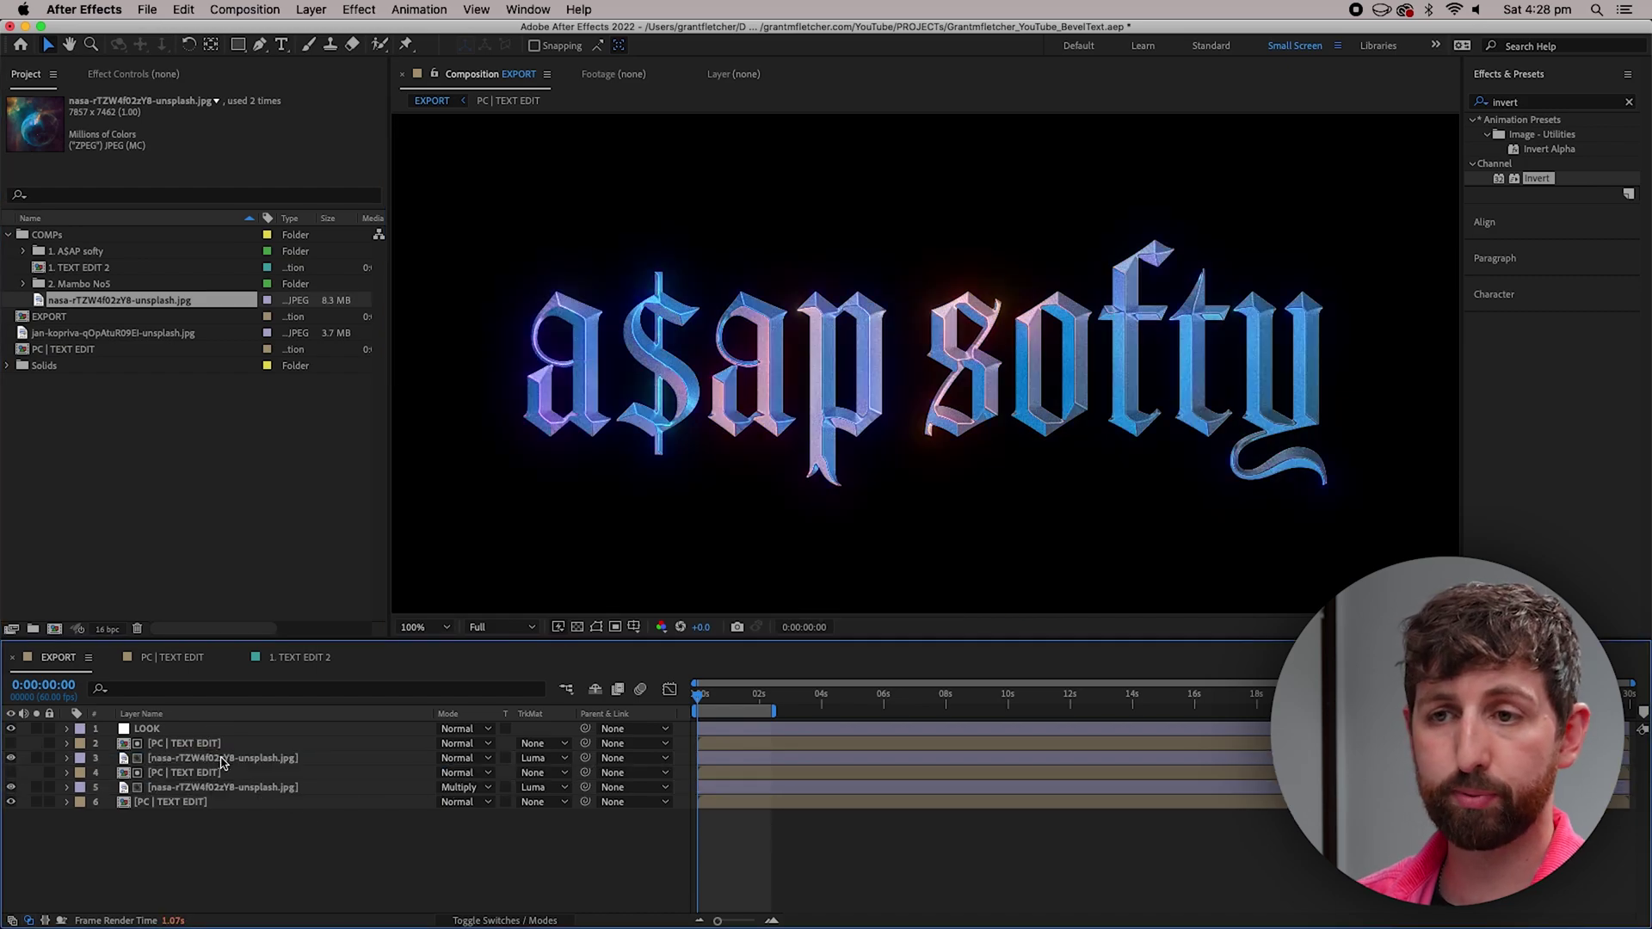
Set the upper NASA photo layer's opacity to 20%
{"action": "left_click", "coordinate": [226, 762]}
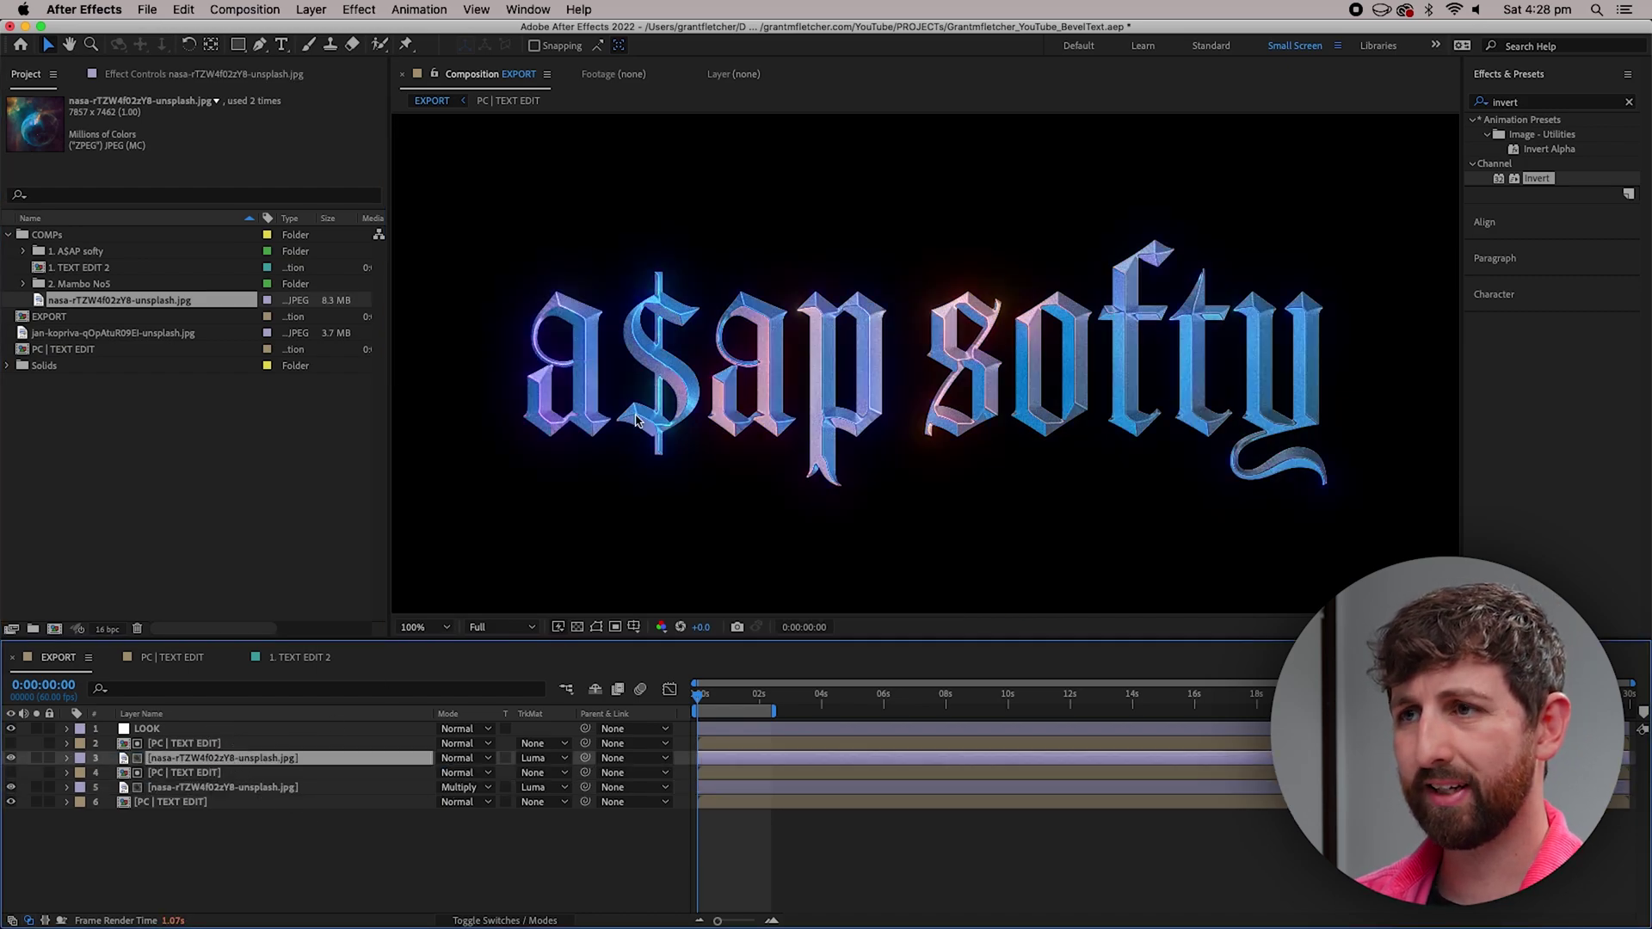
{"action": "key", "text": "t"}
{"action": "left_click", "coordinate": [441, 774]}
{"action": "type", "text": "20"}
{"action": "key", "text": "Return"}
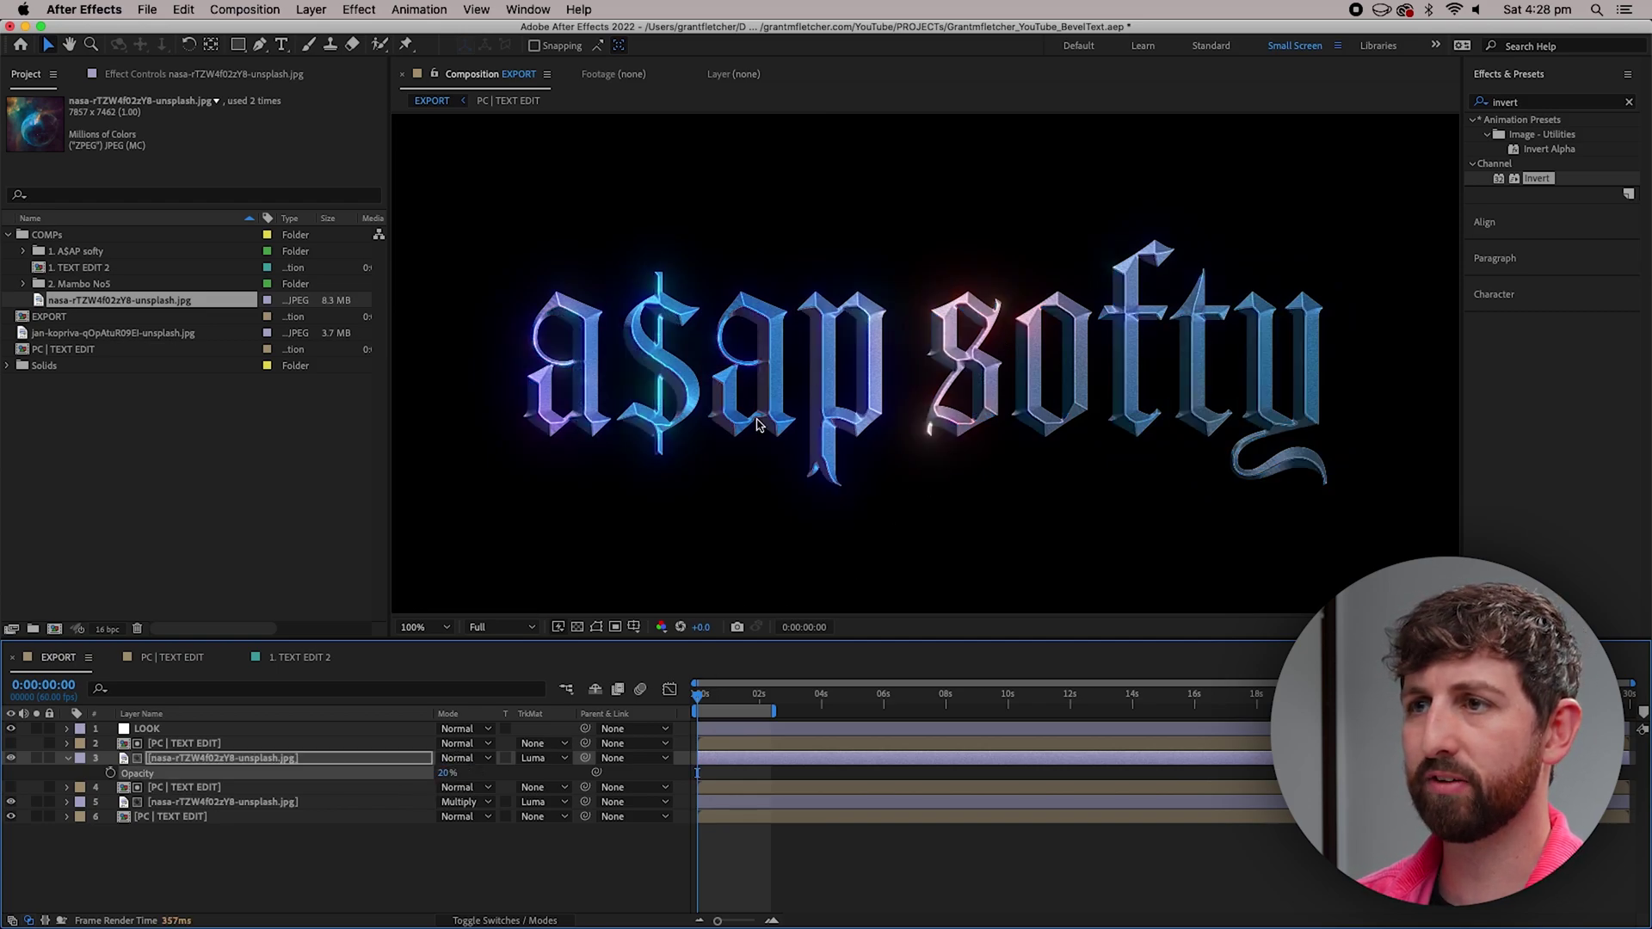
Reveal the lower NASA photo layer's opacity, and duplicate the bottom PC | TEXT EDIT layer to directly beneath the LOOK layer
{"action": "left_click", "coordinate": [251, 819]}
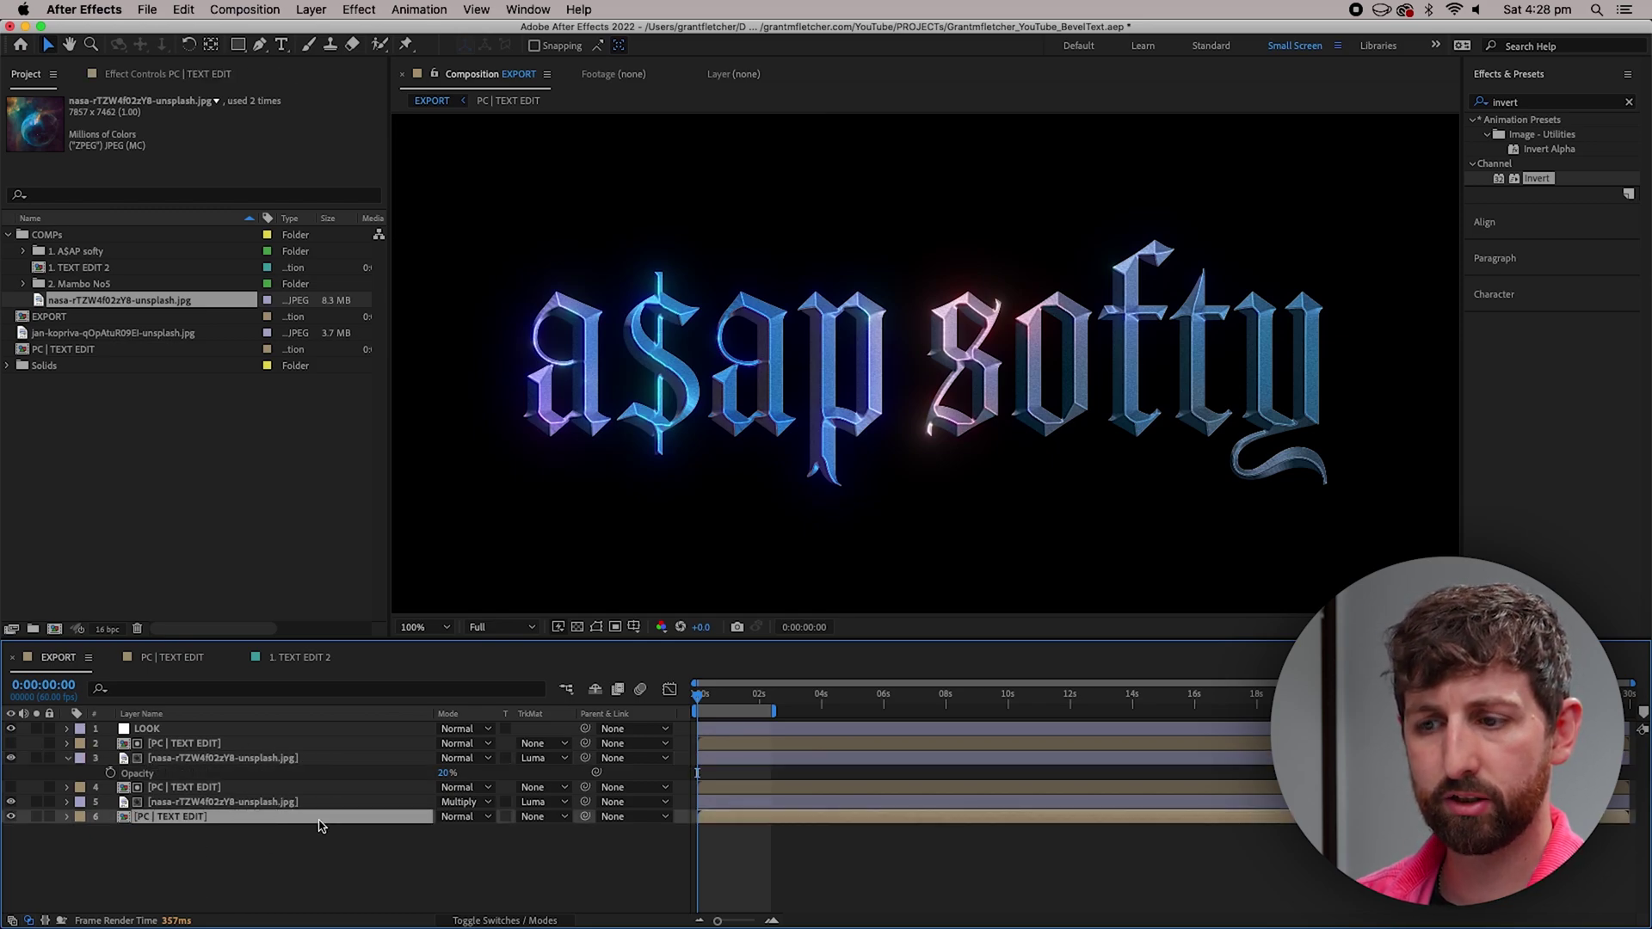
{"action": "left_click", "coordinate": [366, 804]}
{"action": "key", "text": "t"}
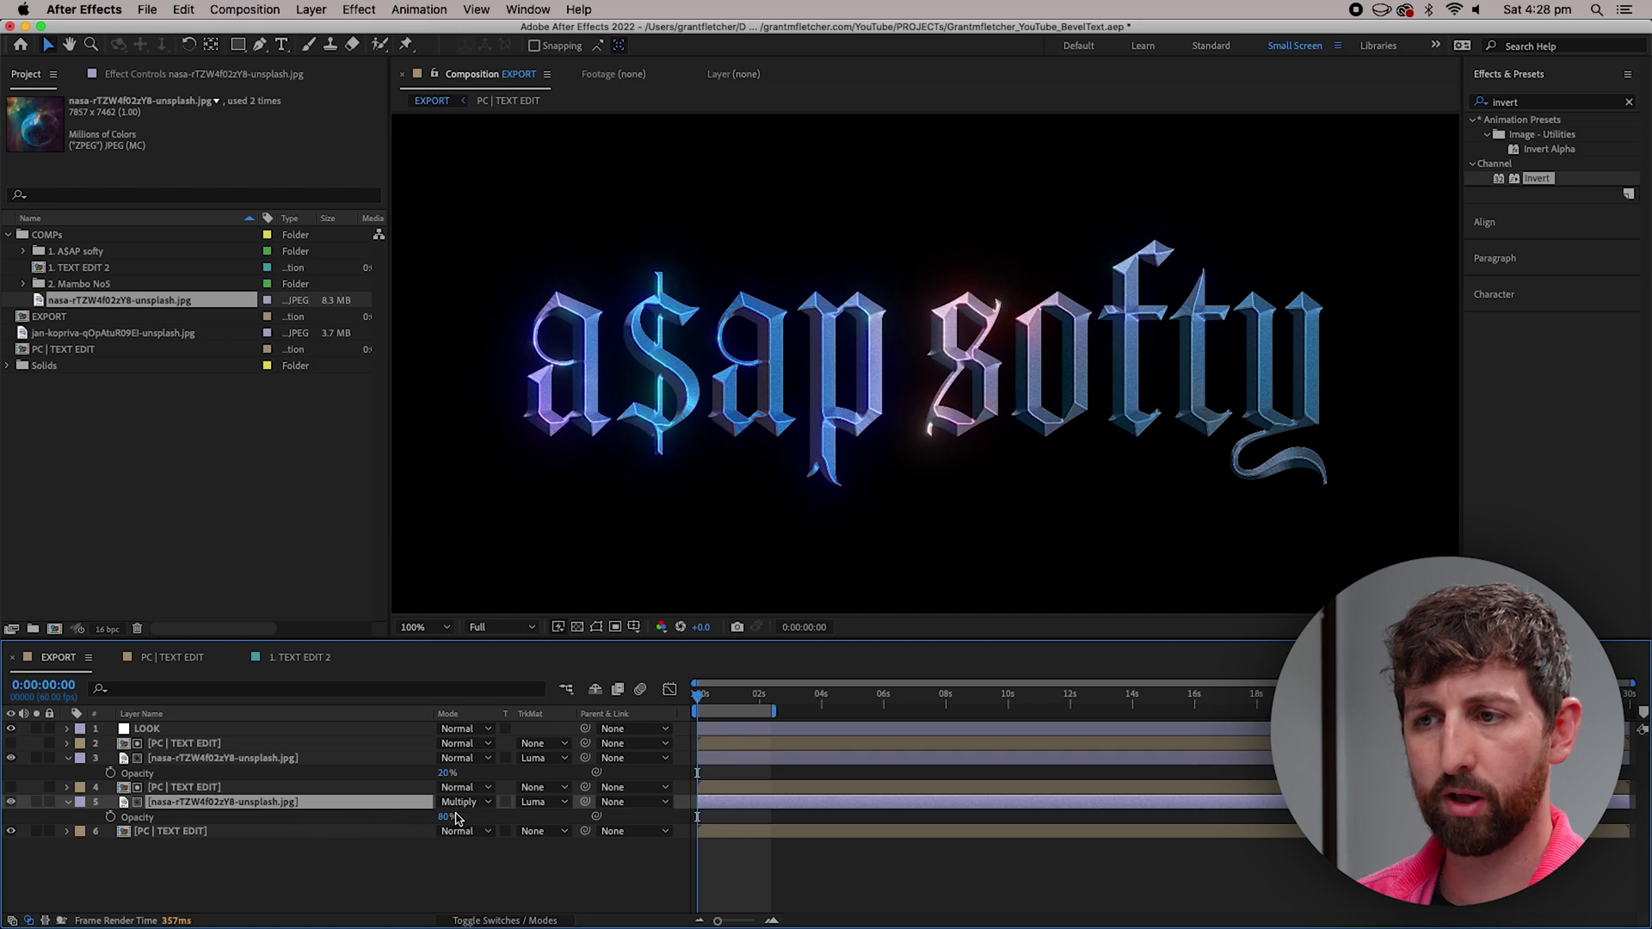
{"action": "left_click", "coordinate": [247, 831]}
{"action": "key", "text": "super+d"}
{"action": "left_click_drag", "start_coordinate": [245, 833], "coordinate": [221, 737]}
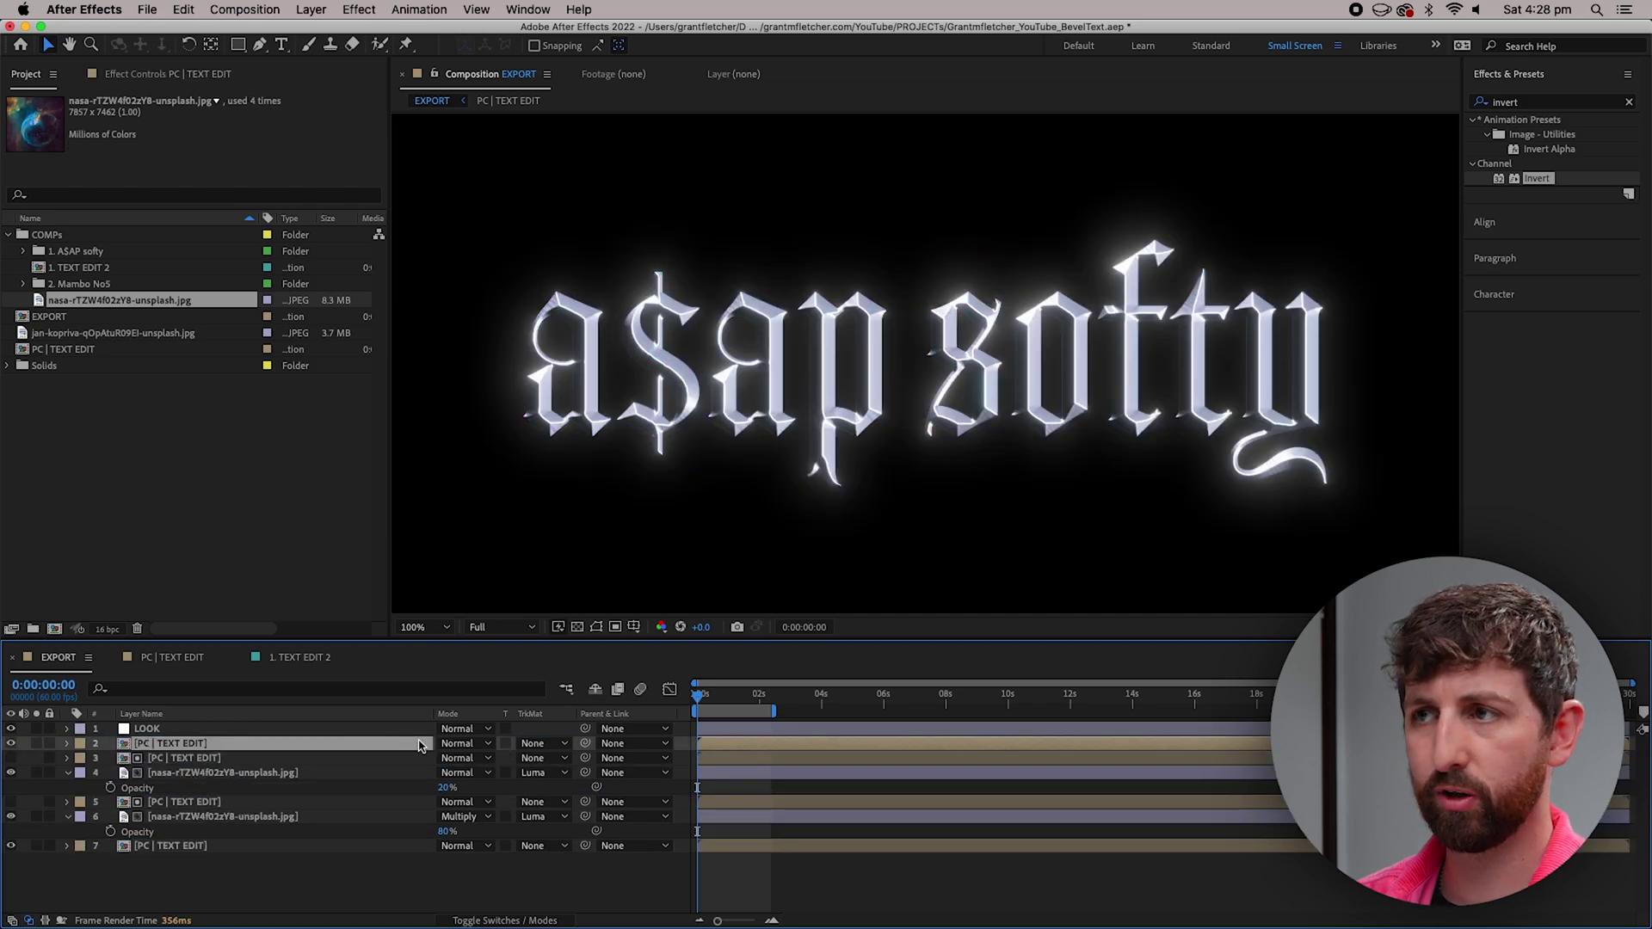
Set the opacity of the duplicated PC | TEXT EDIT layer beneath LOOK to 80%
{"action": "key", "text": "t"}
{"action": "mouse_move", "coordinate": [446, 759]}
{"action": "left_mouse_down"}
{"action": "mouse_move", "coordinate": [387, 756]}
{"action": "mouse_move", "coordinate": [443, 757]}
{"action": "left_mouse_up"}
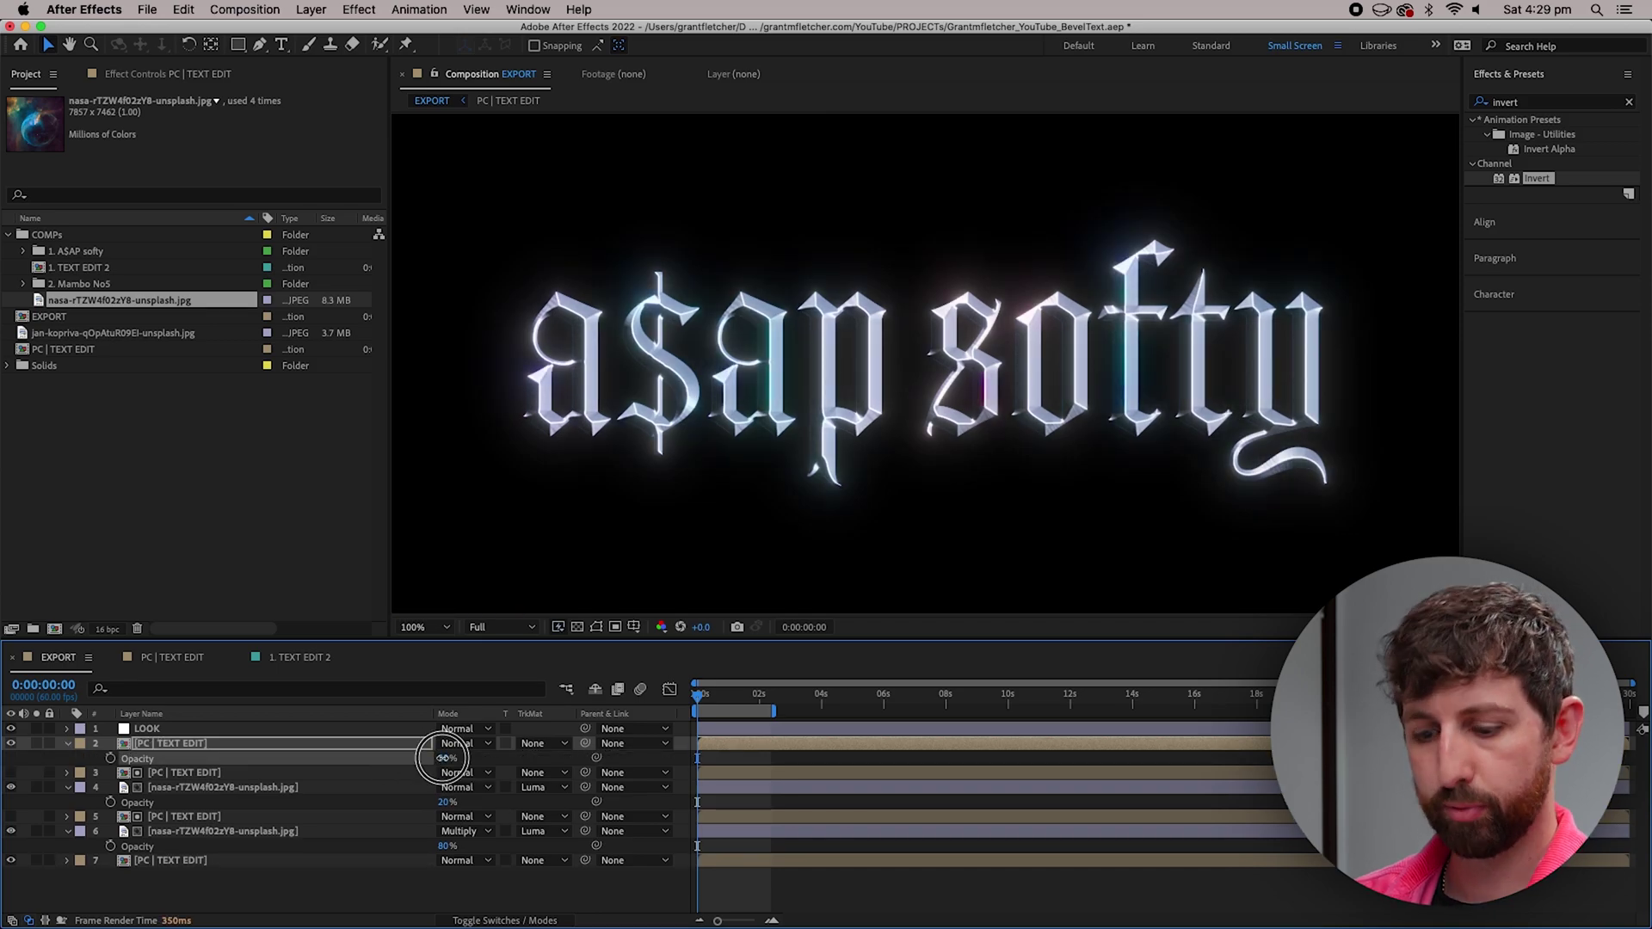
{"action": "left_click", "coordinate": [384, 891]}
Set the Gaussian Blur blurriness to 20 on both the upper and lower NASA photo layers
{"action": "left_click", "coordinate": [299, 790]}
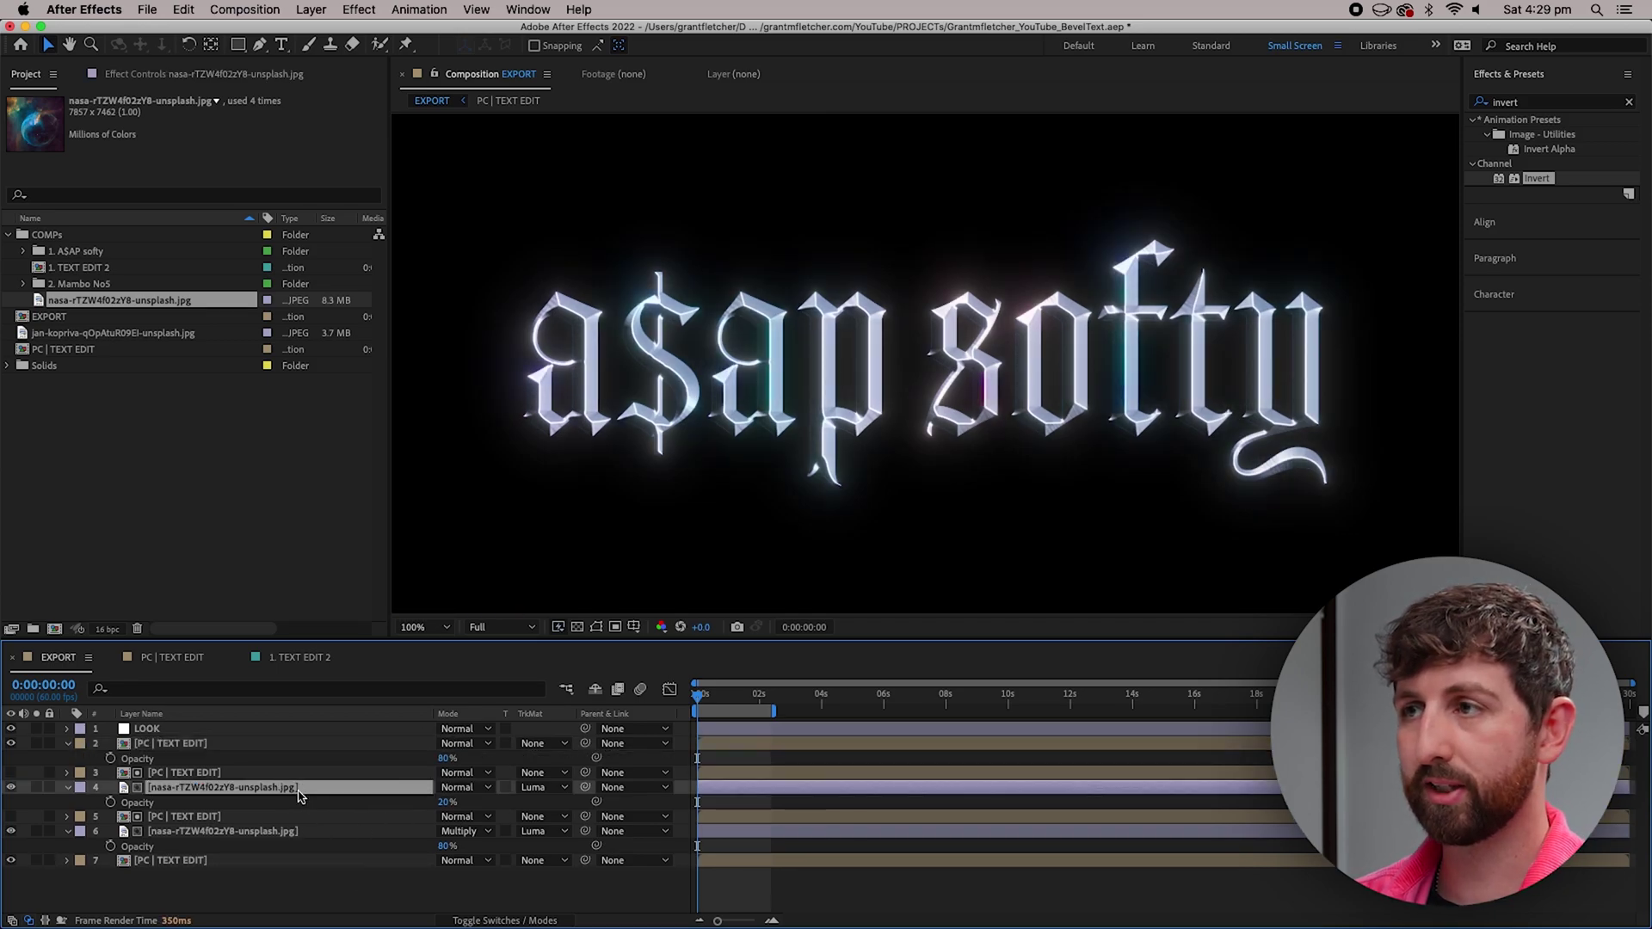
{"action": "left_click", "coordinate": [126, 76]}
{"action": "left_click", "coordinate": [220, 130]}
{"action": "type", "text": "20"}
{"action": "key", "text": "Return"}
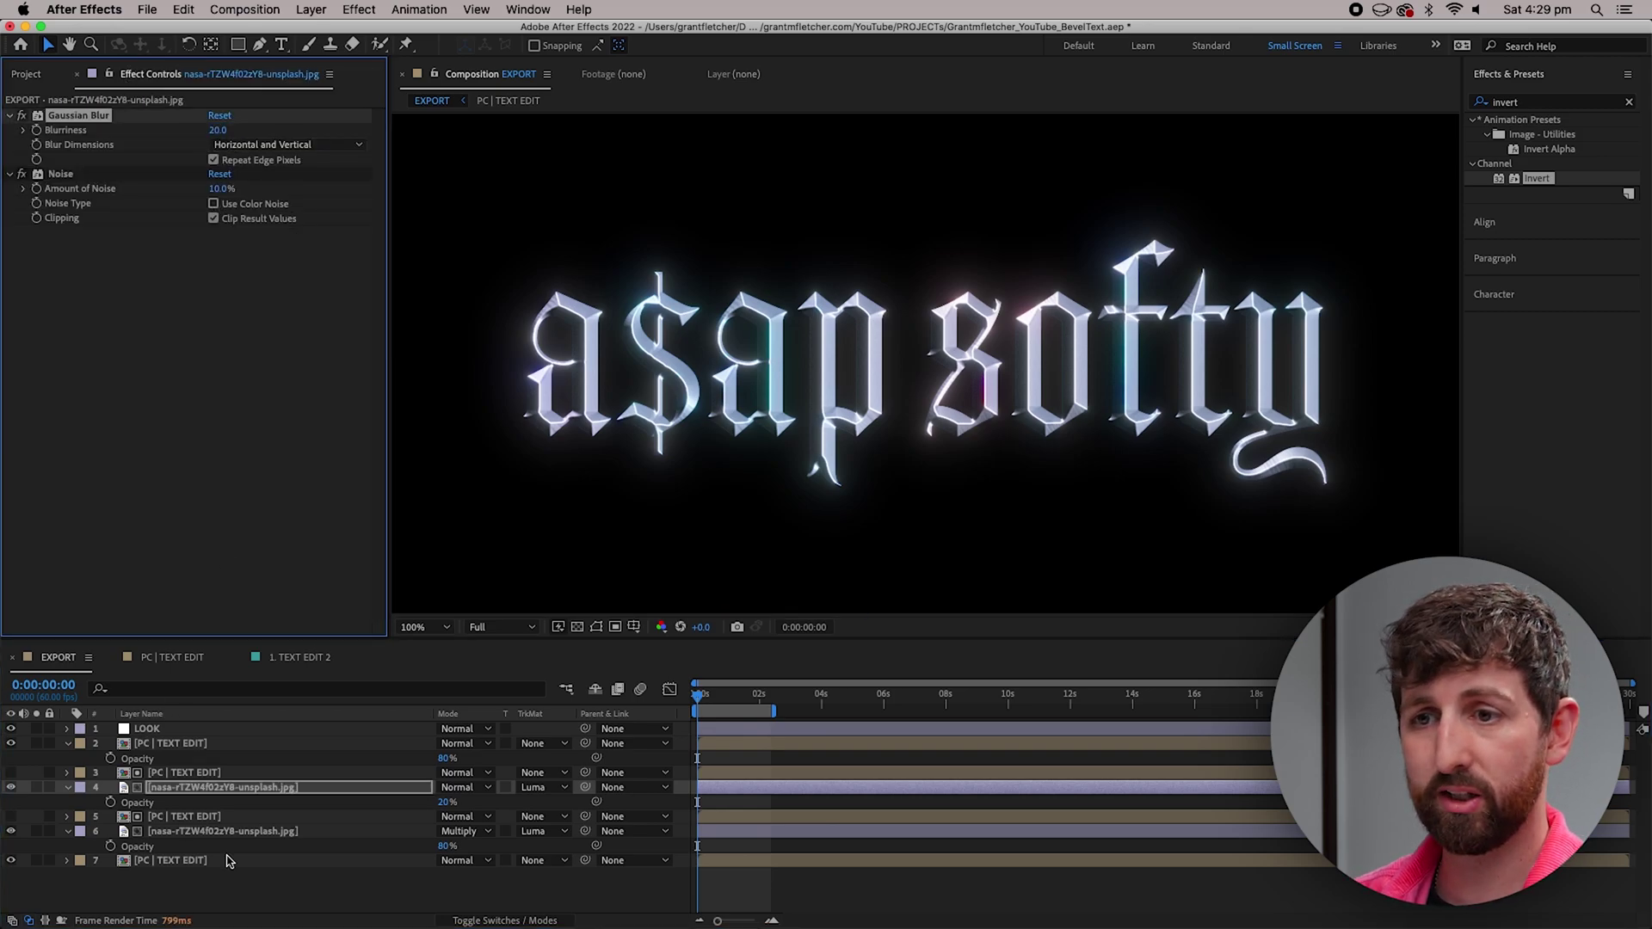
{"action": "left_click", "coordinate": [236, 835]}
{"action": "left_click", "coordinate": [220, 131]}
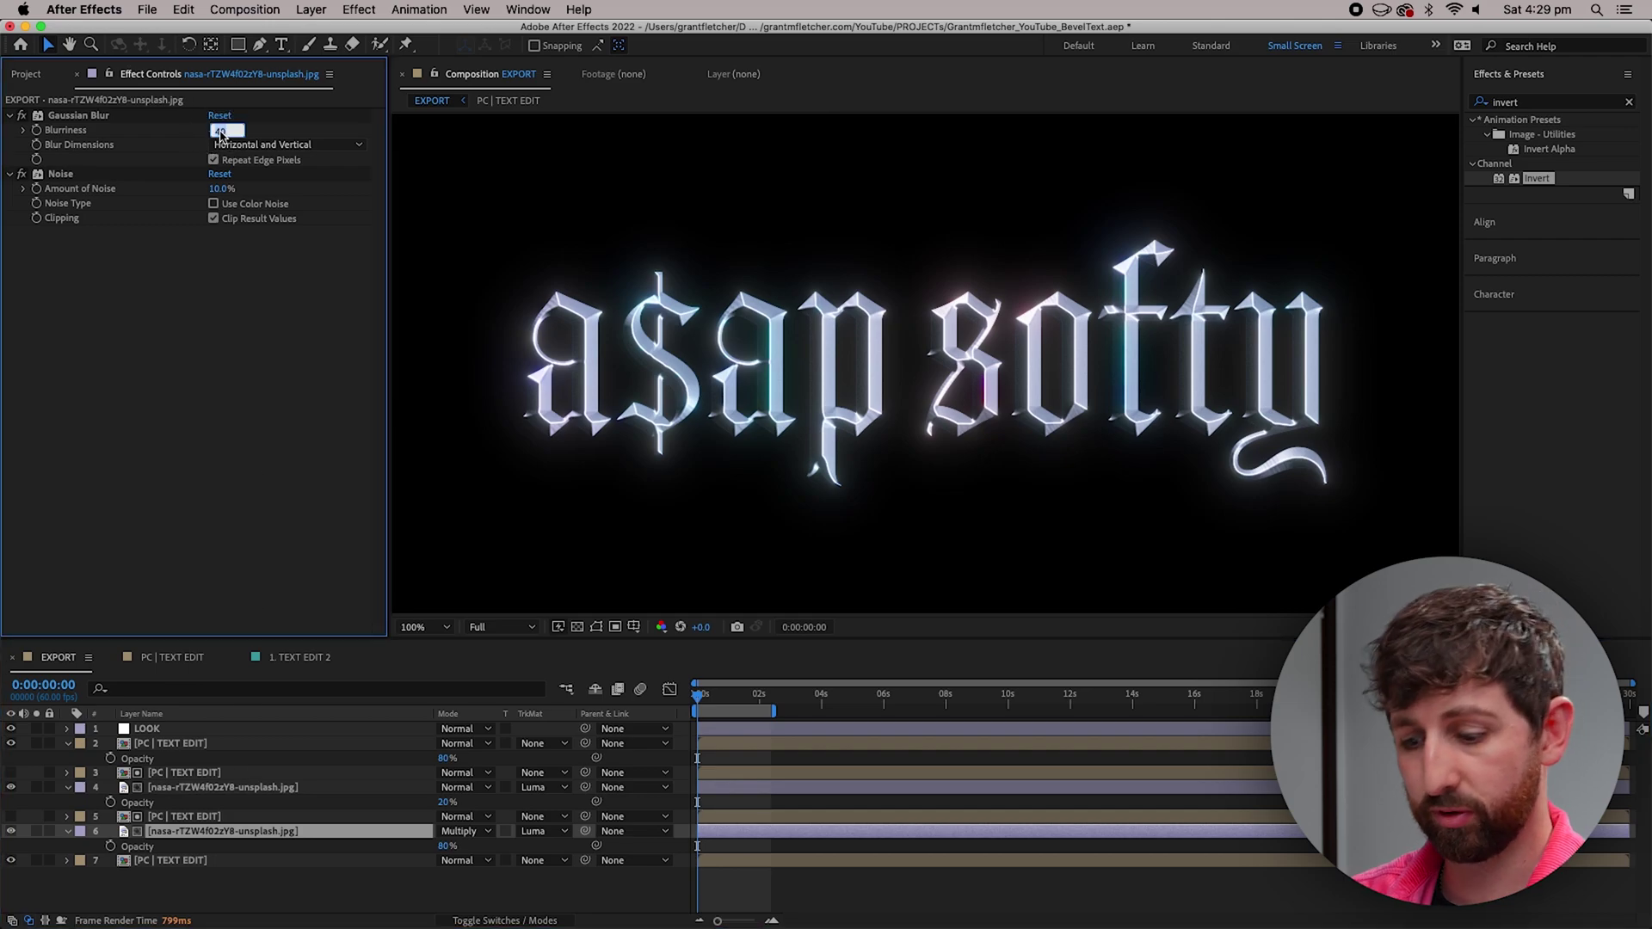
{"action": "key", "text": "Return"}
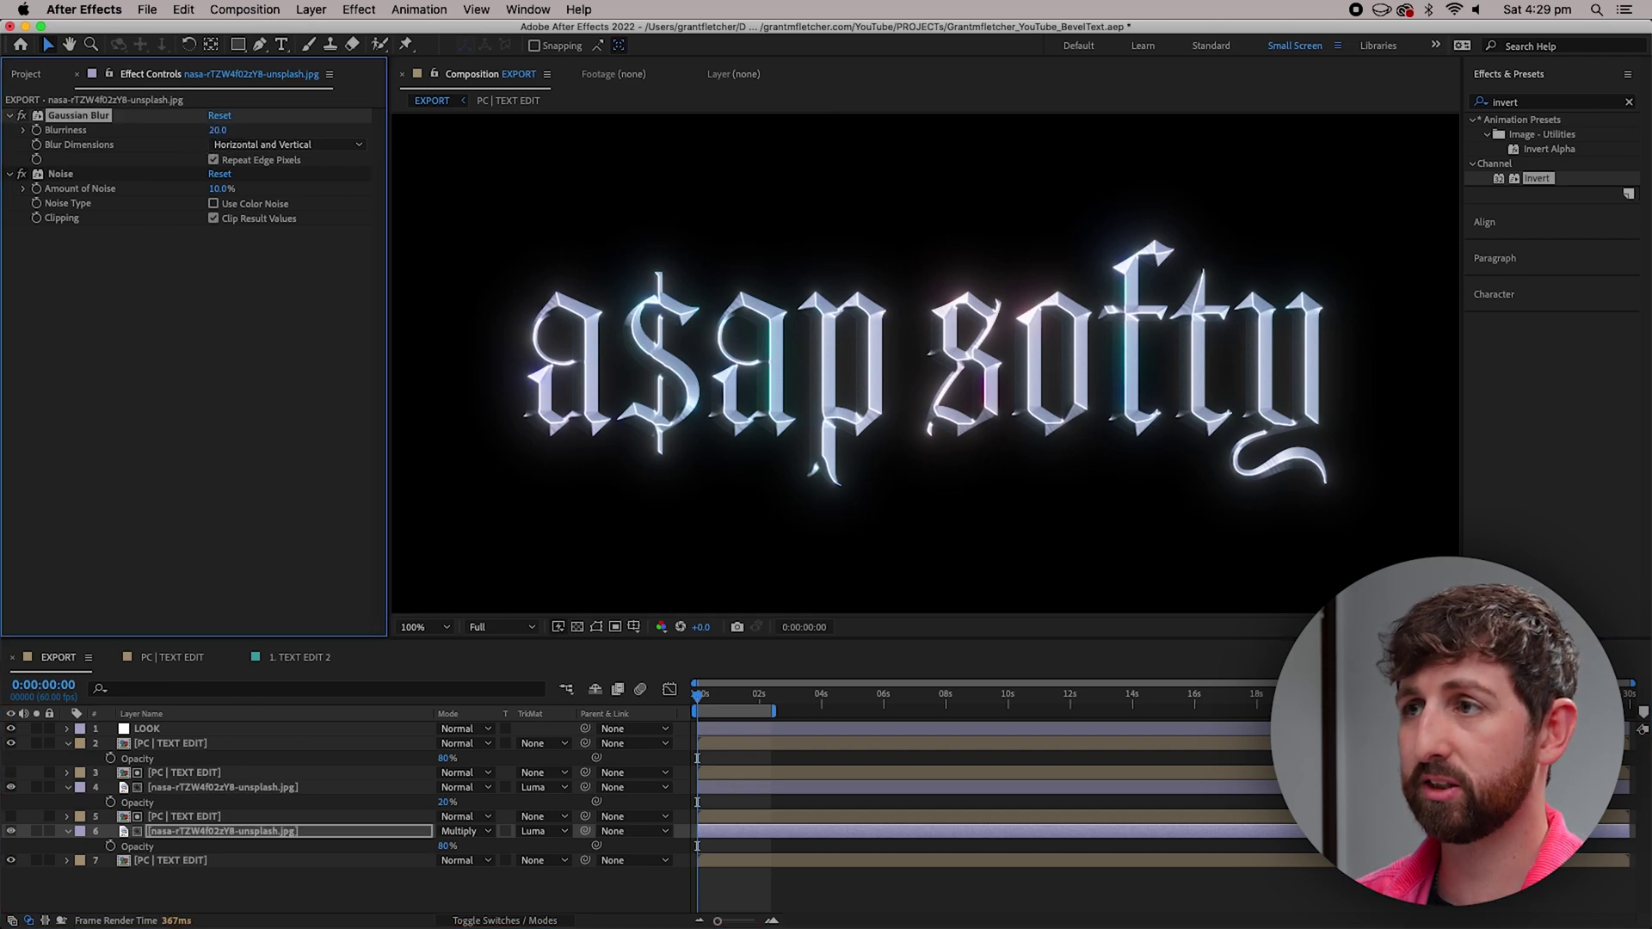
{"action": "left_click", "coordinate": [800, 888]}
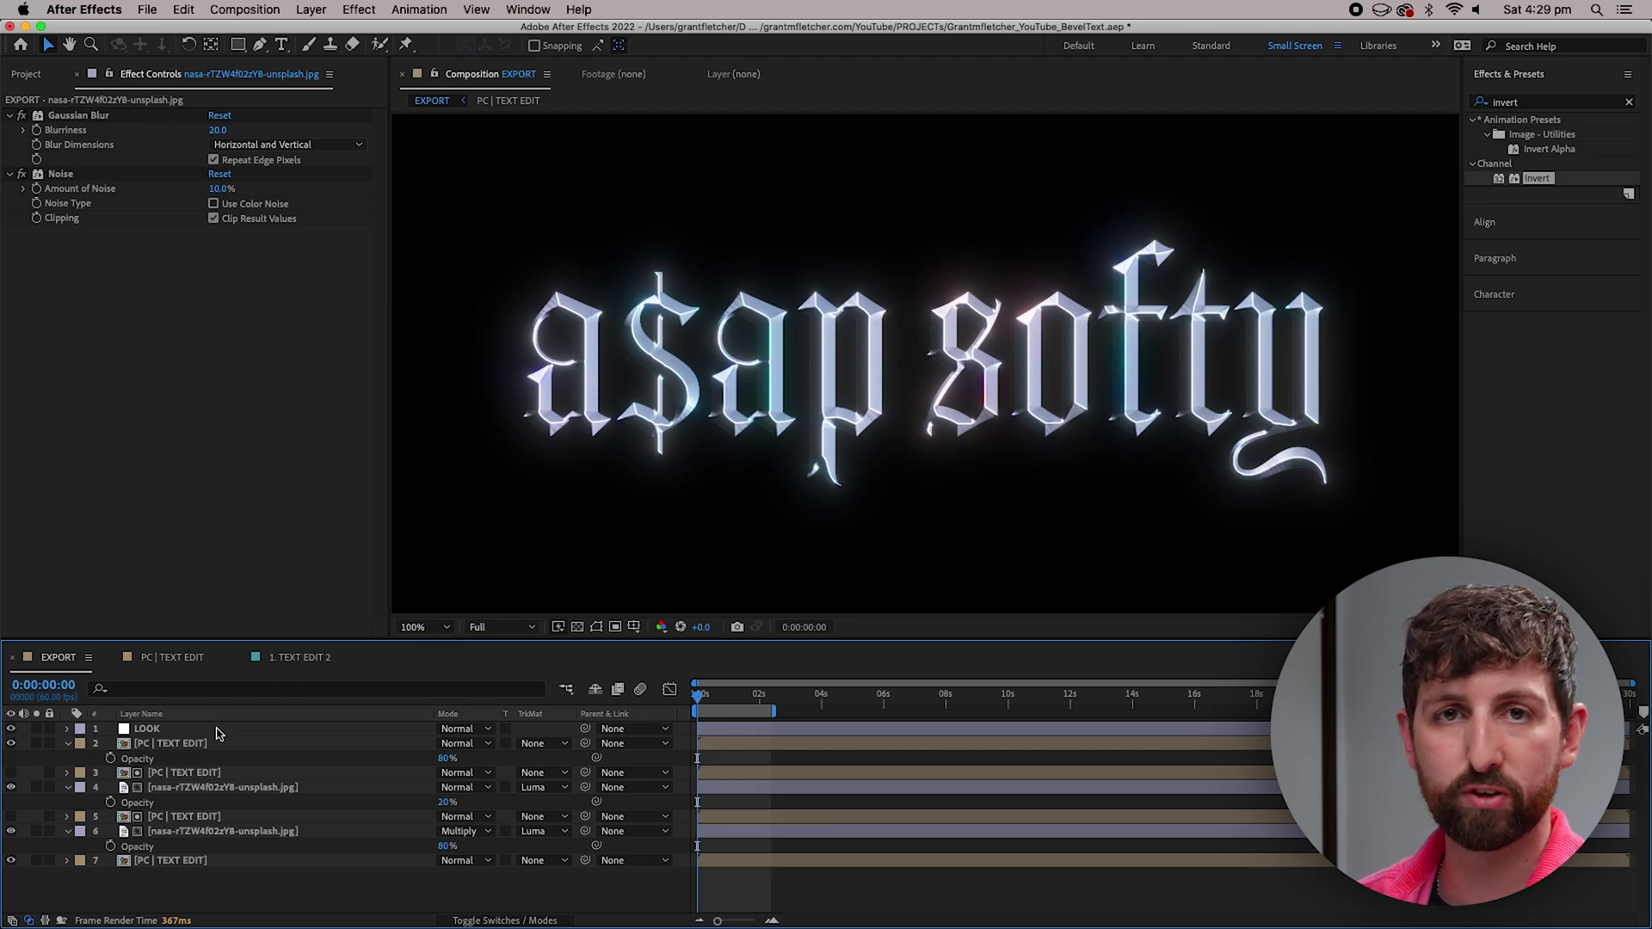
Add nasa-rTZW4f02zY8-unsplash.jpg as the bottom background layer and fit it to the composition frame
{"action": "left_click", "coordinate": [27, 76]}
{"action": "left_click", "coordinate": [100, 308]}
{"action": "left_click_drag", "start_coordinate": [100, 308], "coordinate": [210, 885]}
{"action": "right_click", "coordinate": [210, 875]}
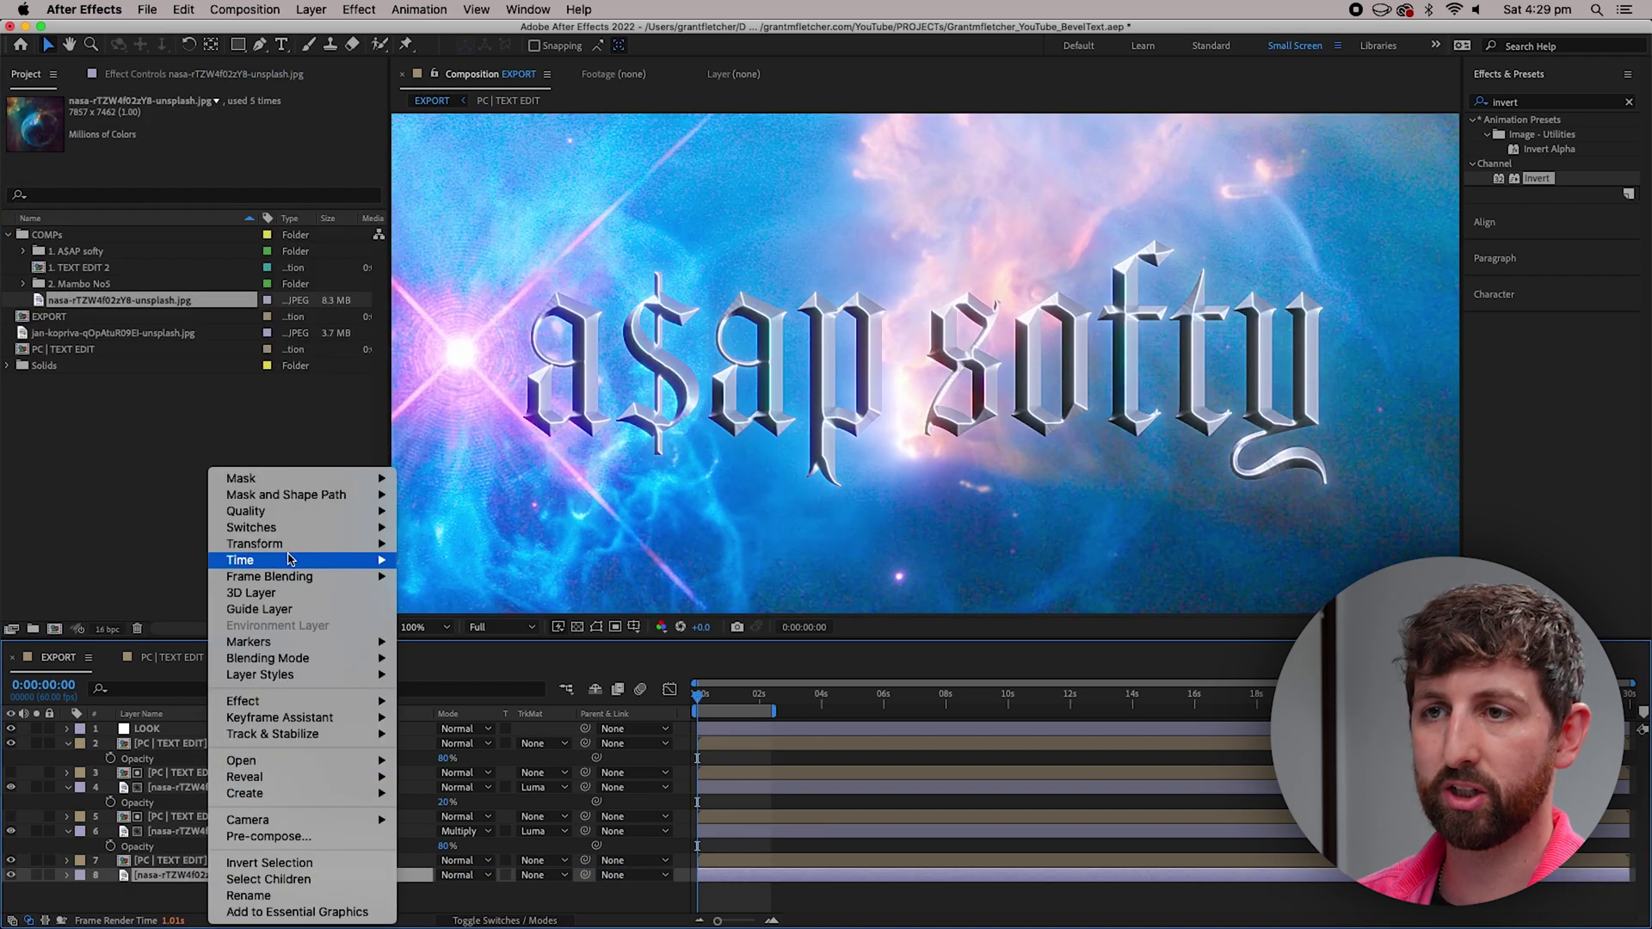
{"action": "mouse_move", "coordinate": [297, 544]}
{"action": "left_click", "coordinate": [500, 771]}
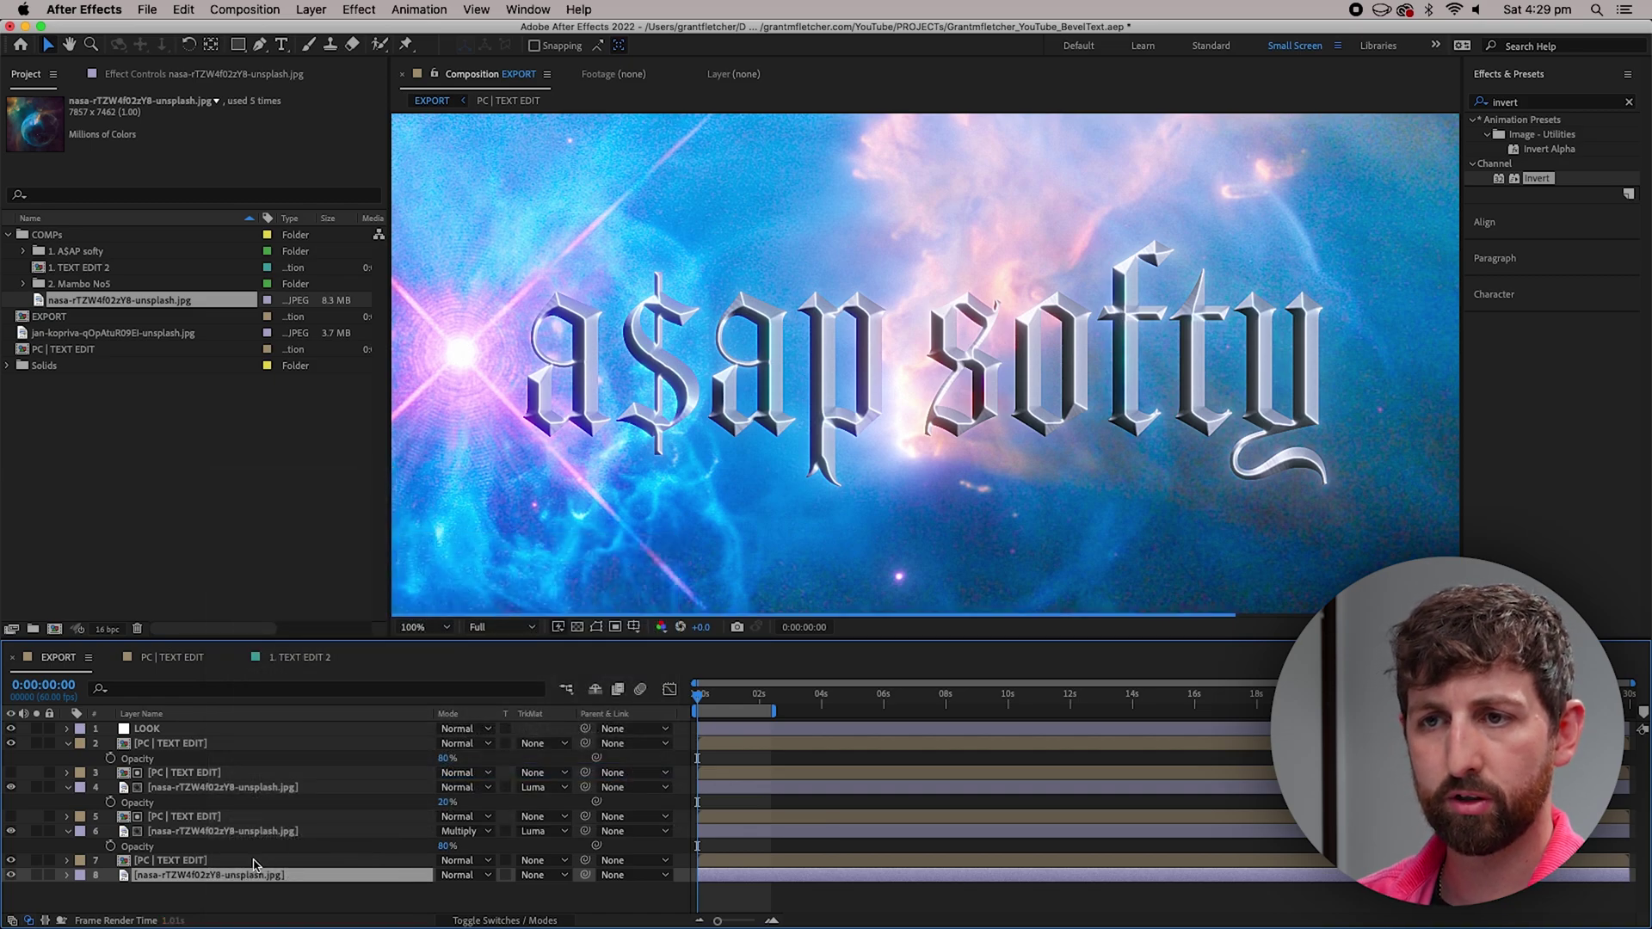
Pre-compose all layers above the background photo into a new composition named PC | TEXT LOOK
{"action": "left_click", "coordinate": [253, 862]}
{"action": "left_click", "coordinate": [224, 731], "text": "shift"}
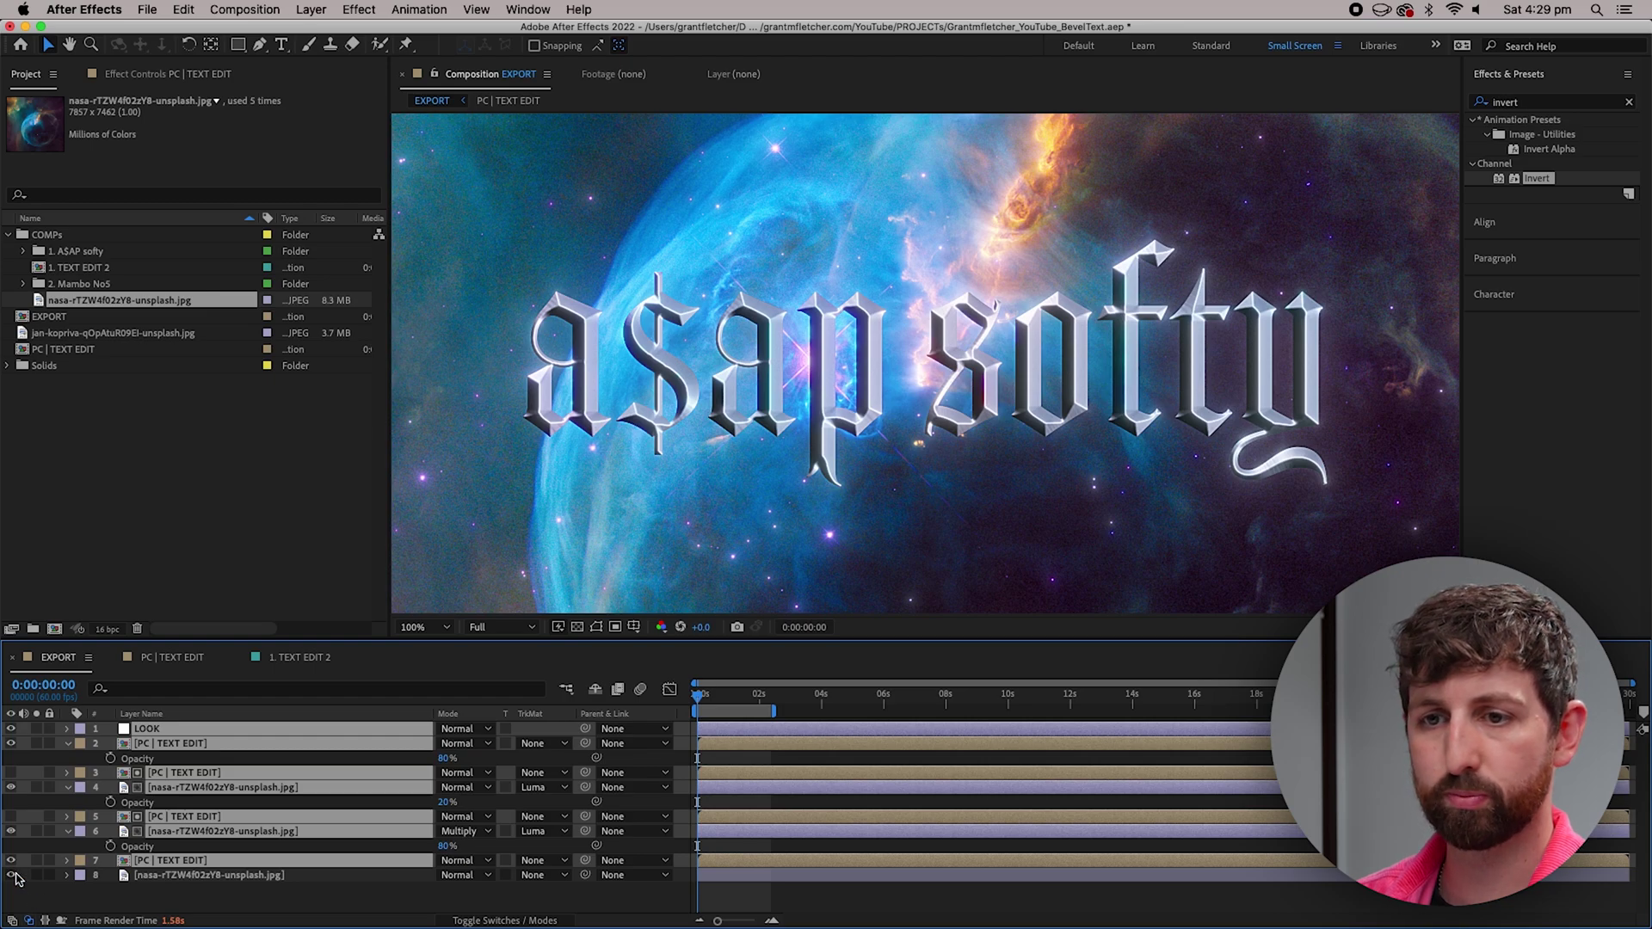
{"action": "key", "text": "super+shift+c"}
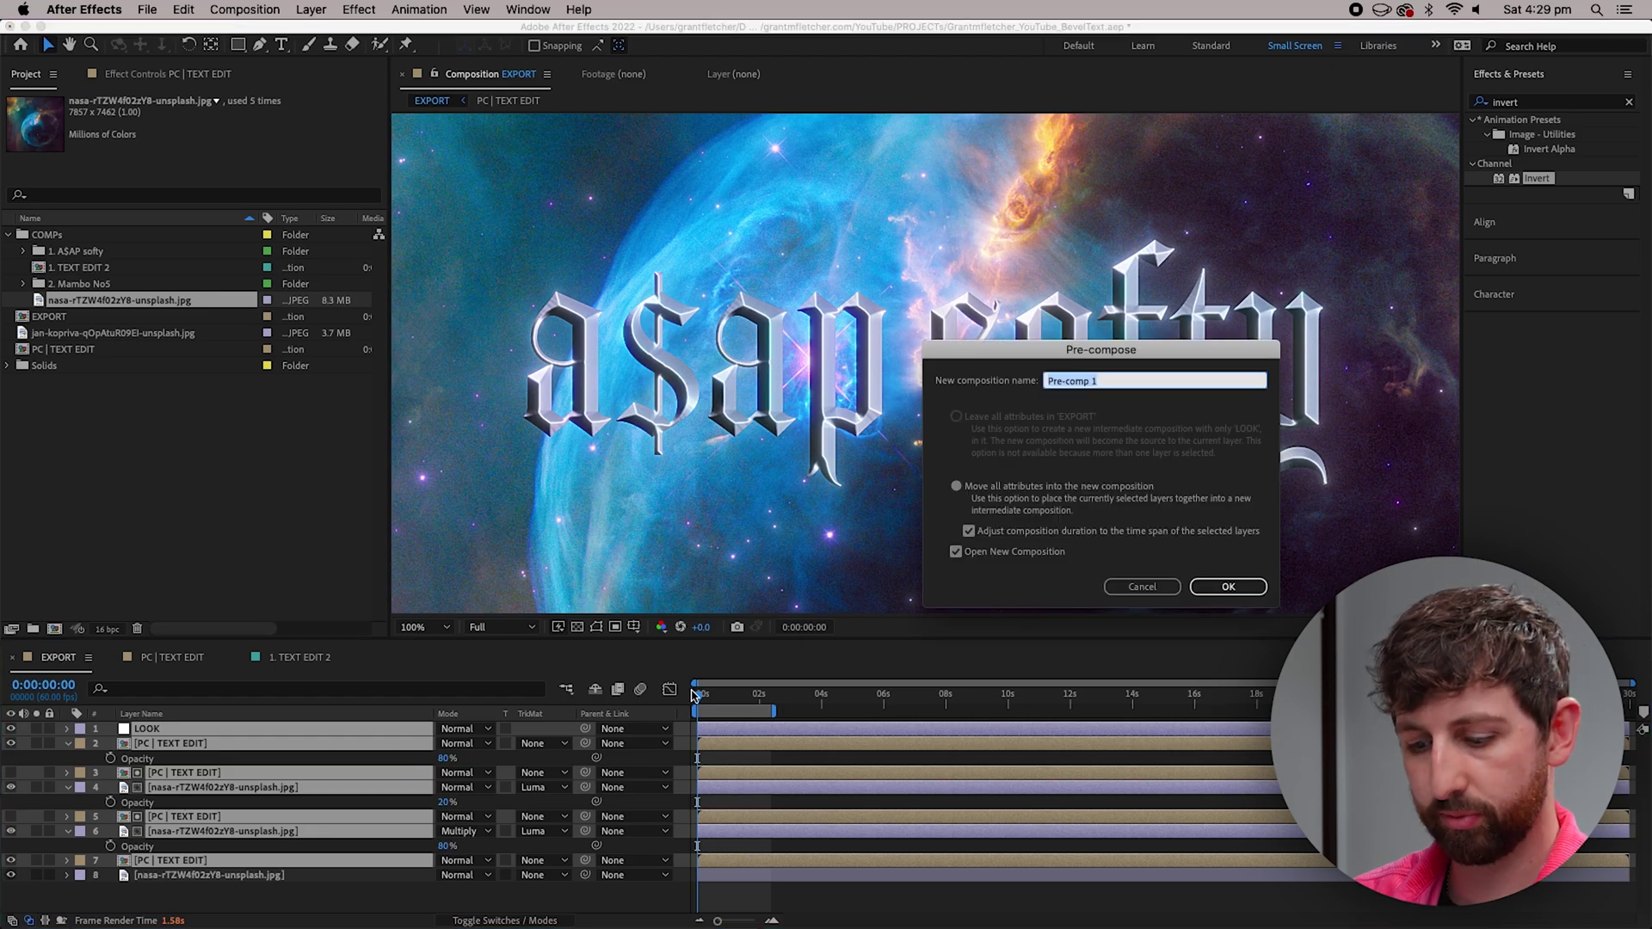
{"action": "type", "text": "PC | TEXT"}
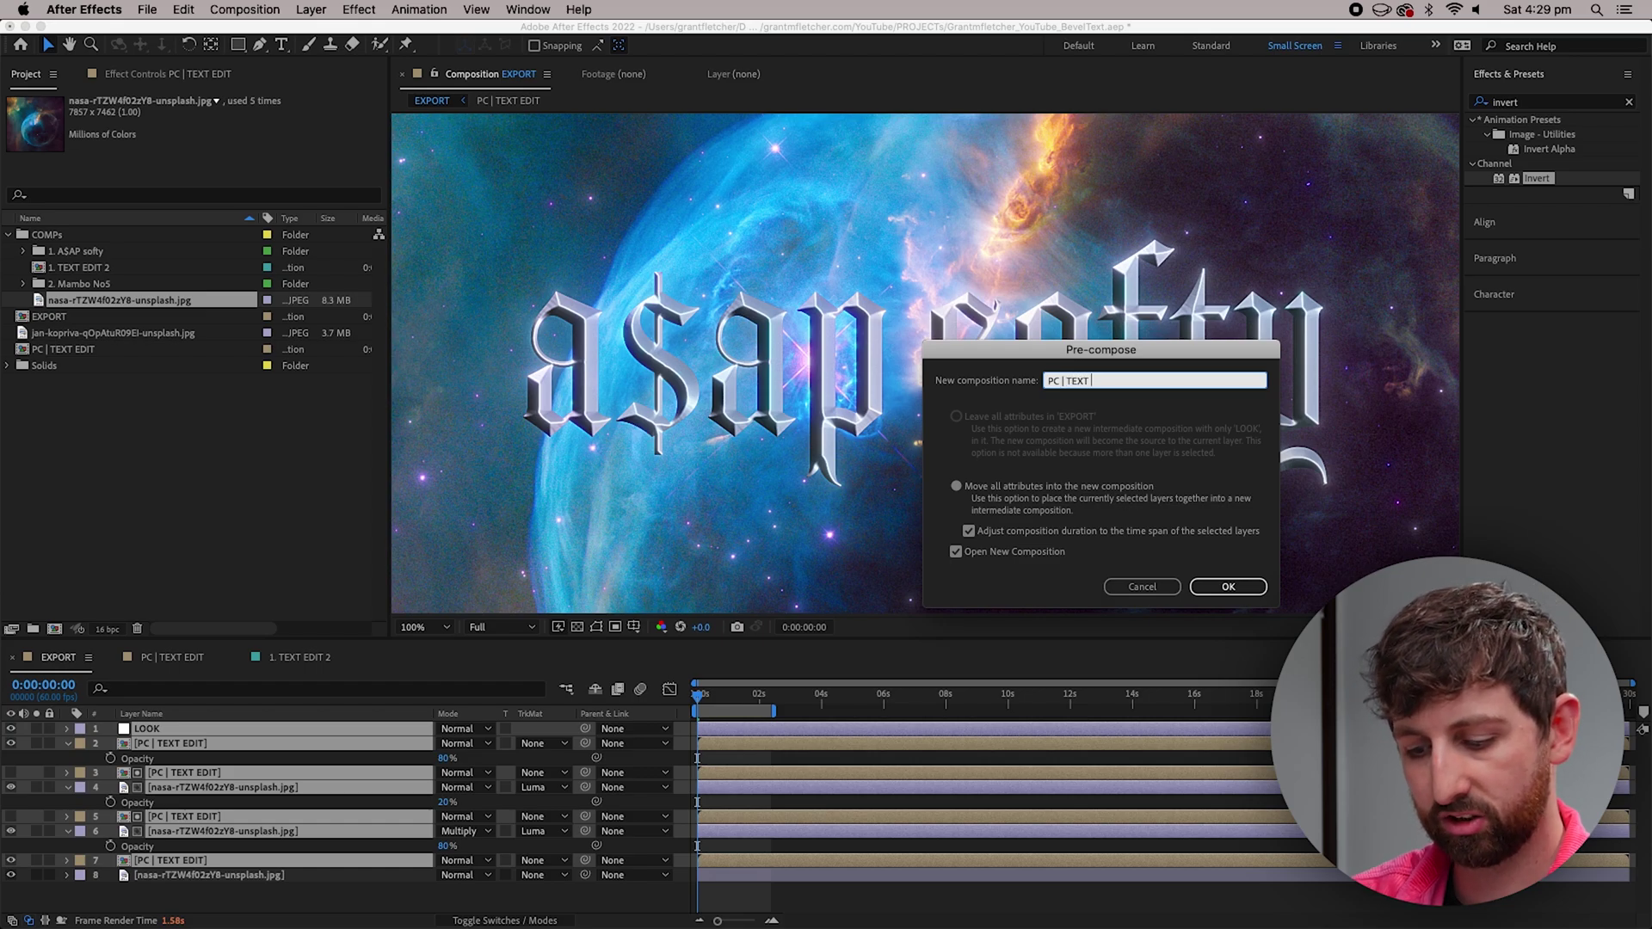
{"action": "type", "text": " LOOK"}
{"action": "key", "text": "Return"}
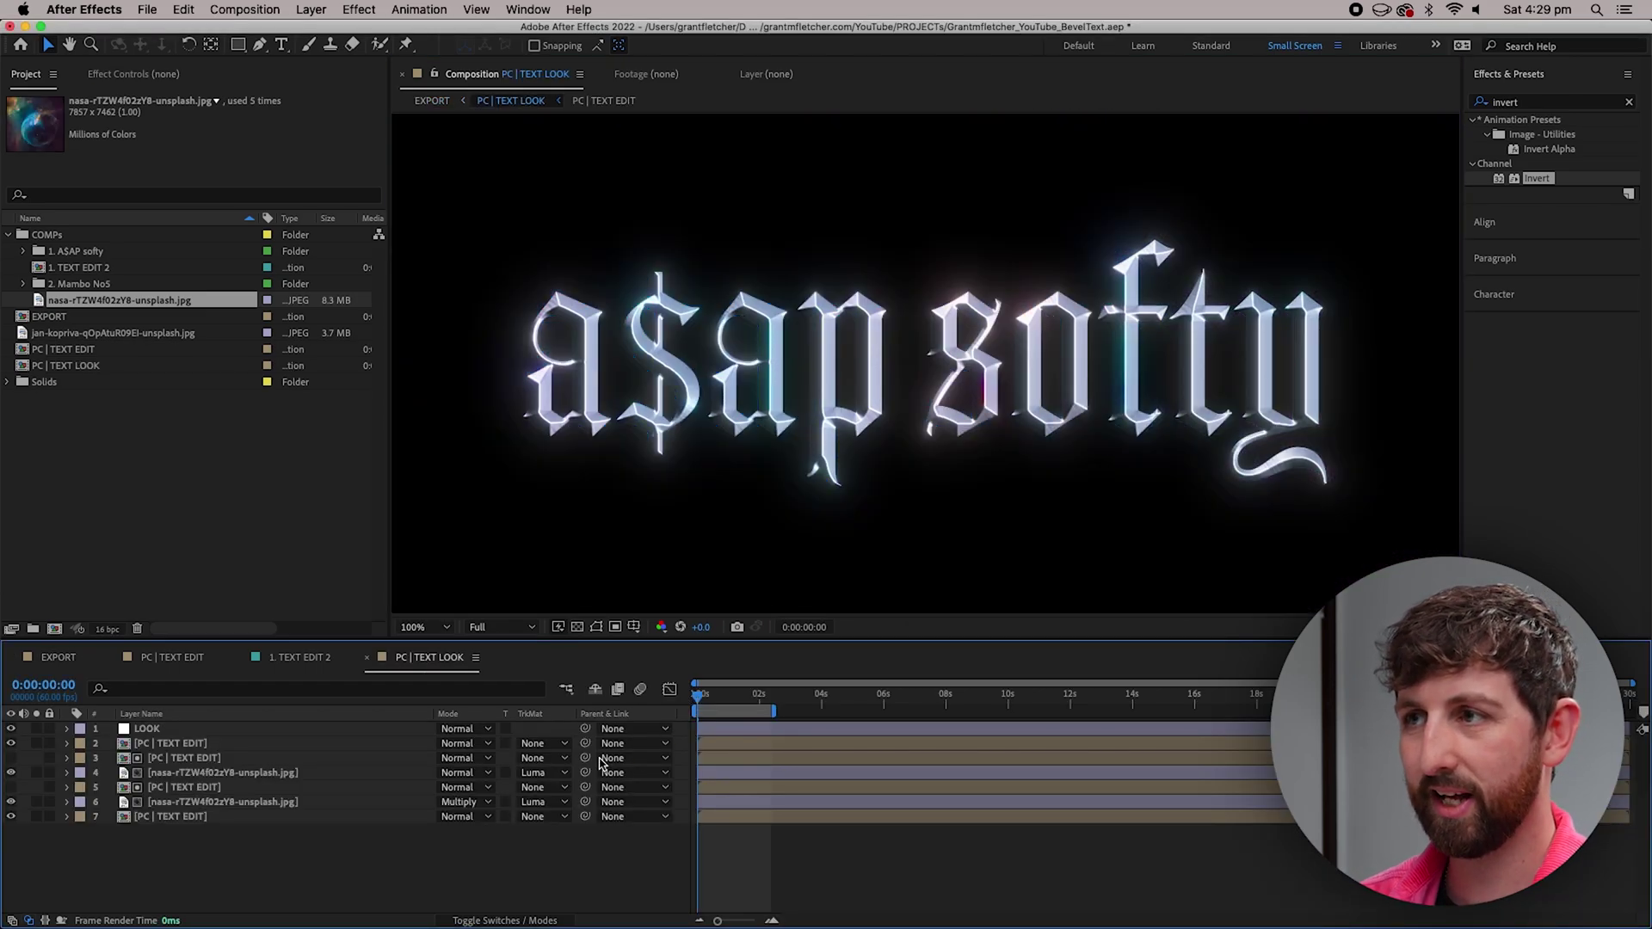
Return to the EXPORT composition and add PC | TEXT EDIT directly beneath the PC | TEXT LOOK layer
{"action": "left_click", "coordinate": [300, 658]}
{"action": "left_click", "coordinate": [84, 662]}
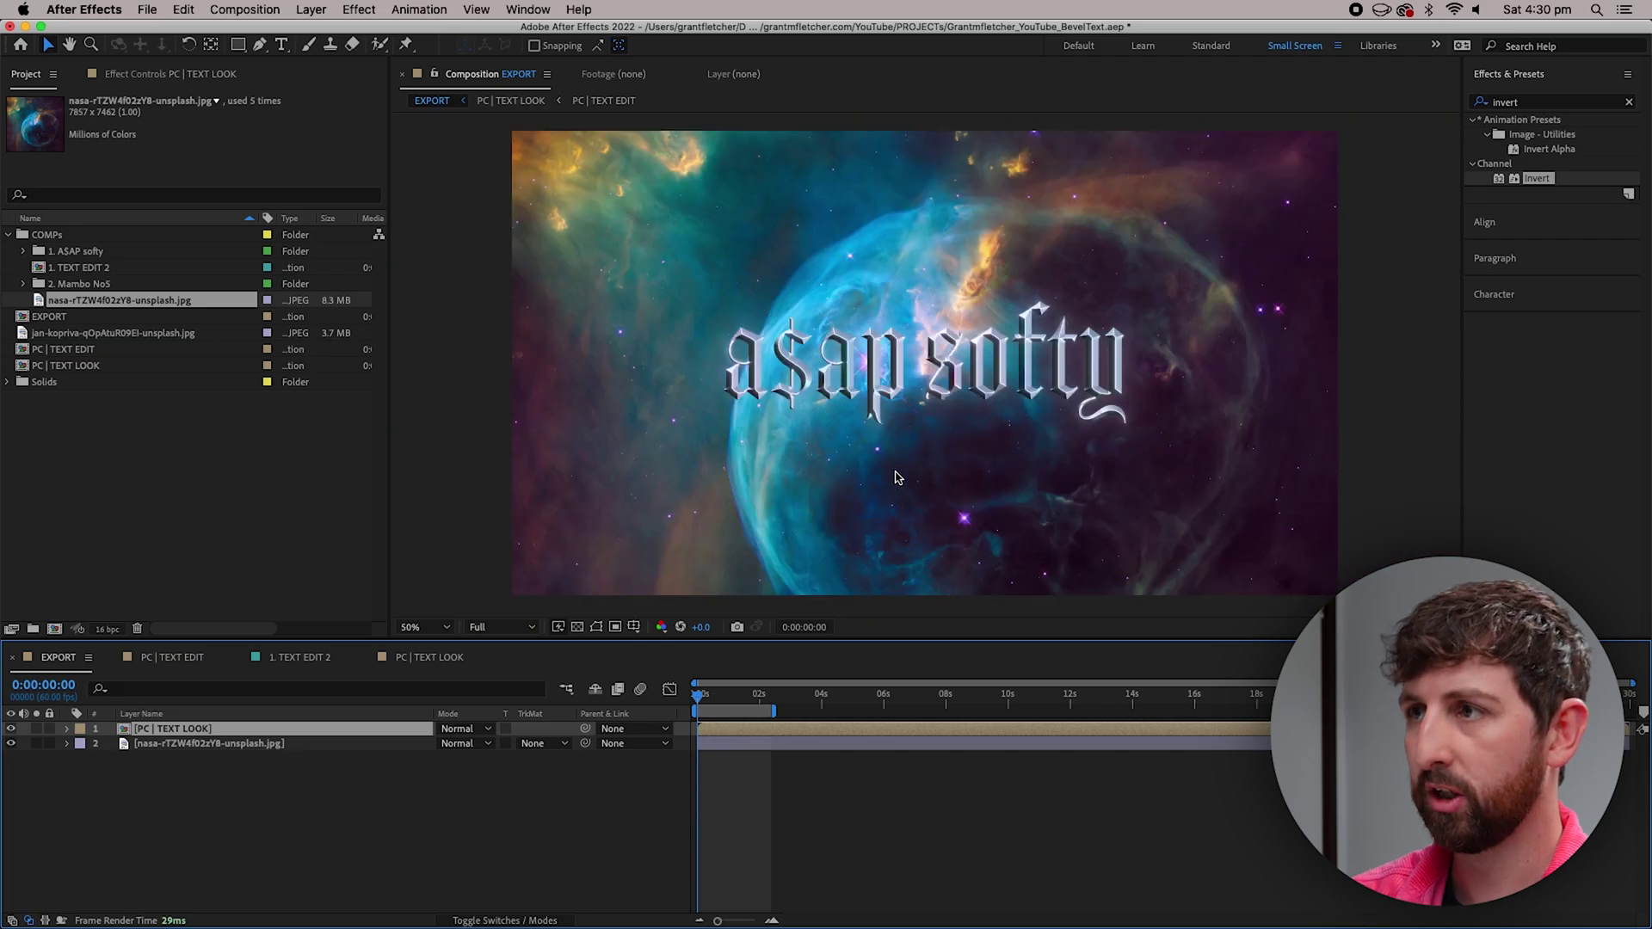
{"action": "left_click", "coordinate": [213, 787]}
{"action": "left_click_drag", "start_coordinate": [84, 353], "coordinate": [188, 738]}
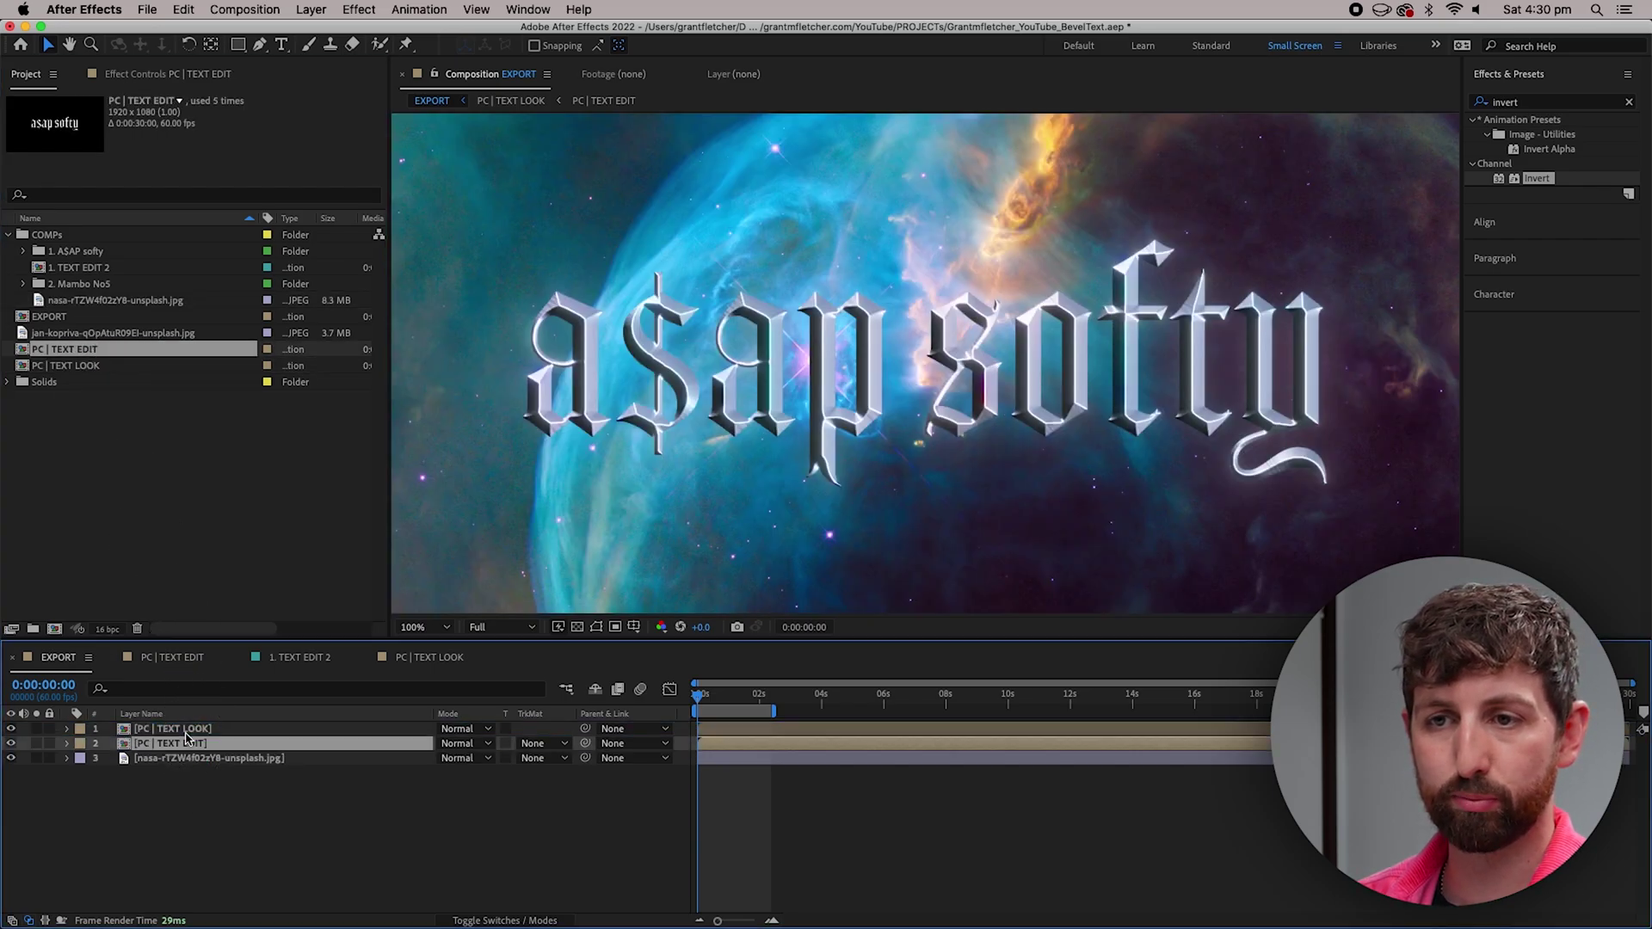
Compare the text with PC | TEXT LOOK hidden and shown, hide the PC | TEXT EDIT layer, and select PC | TEXT LOOK
{"action": "left_click", "coordinate": [10, 728]}
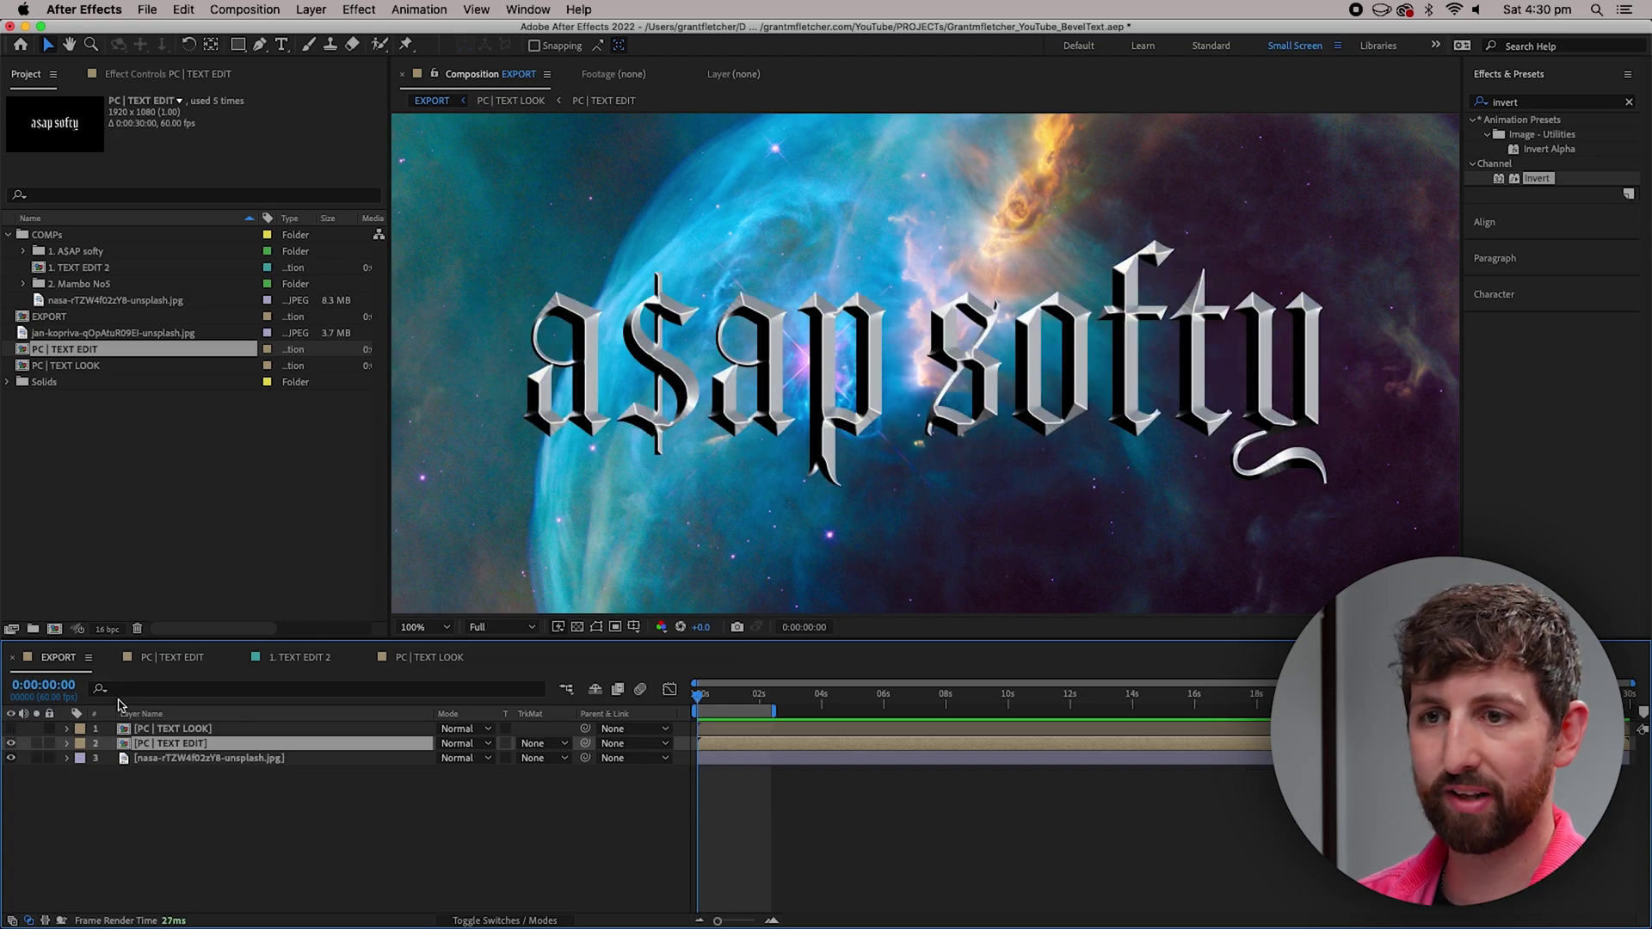
{"action": "left_click", "coordinate": [11, 728]}
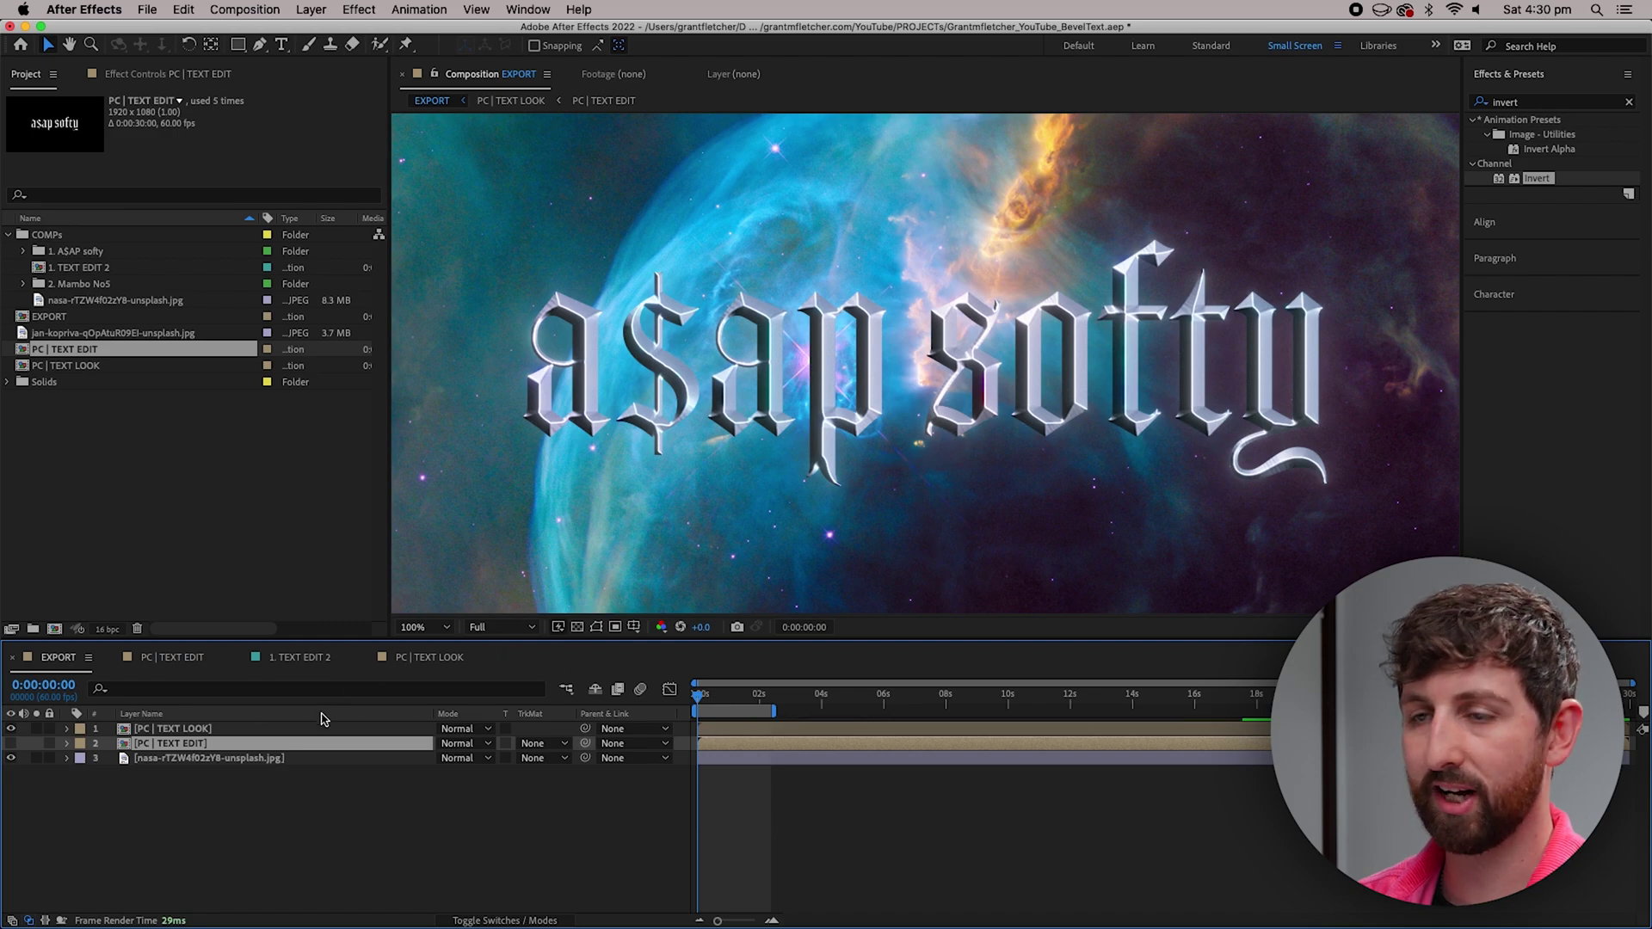
{"action": "left_click", "coordinate": [206, 731]}
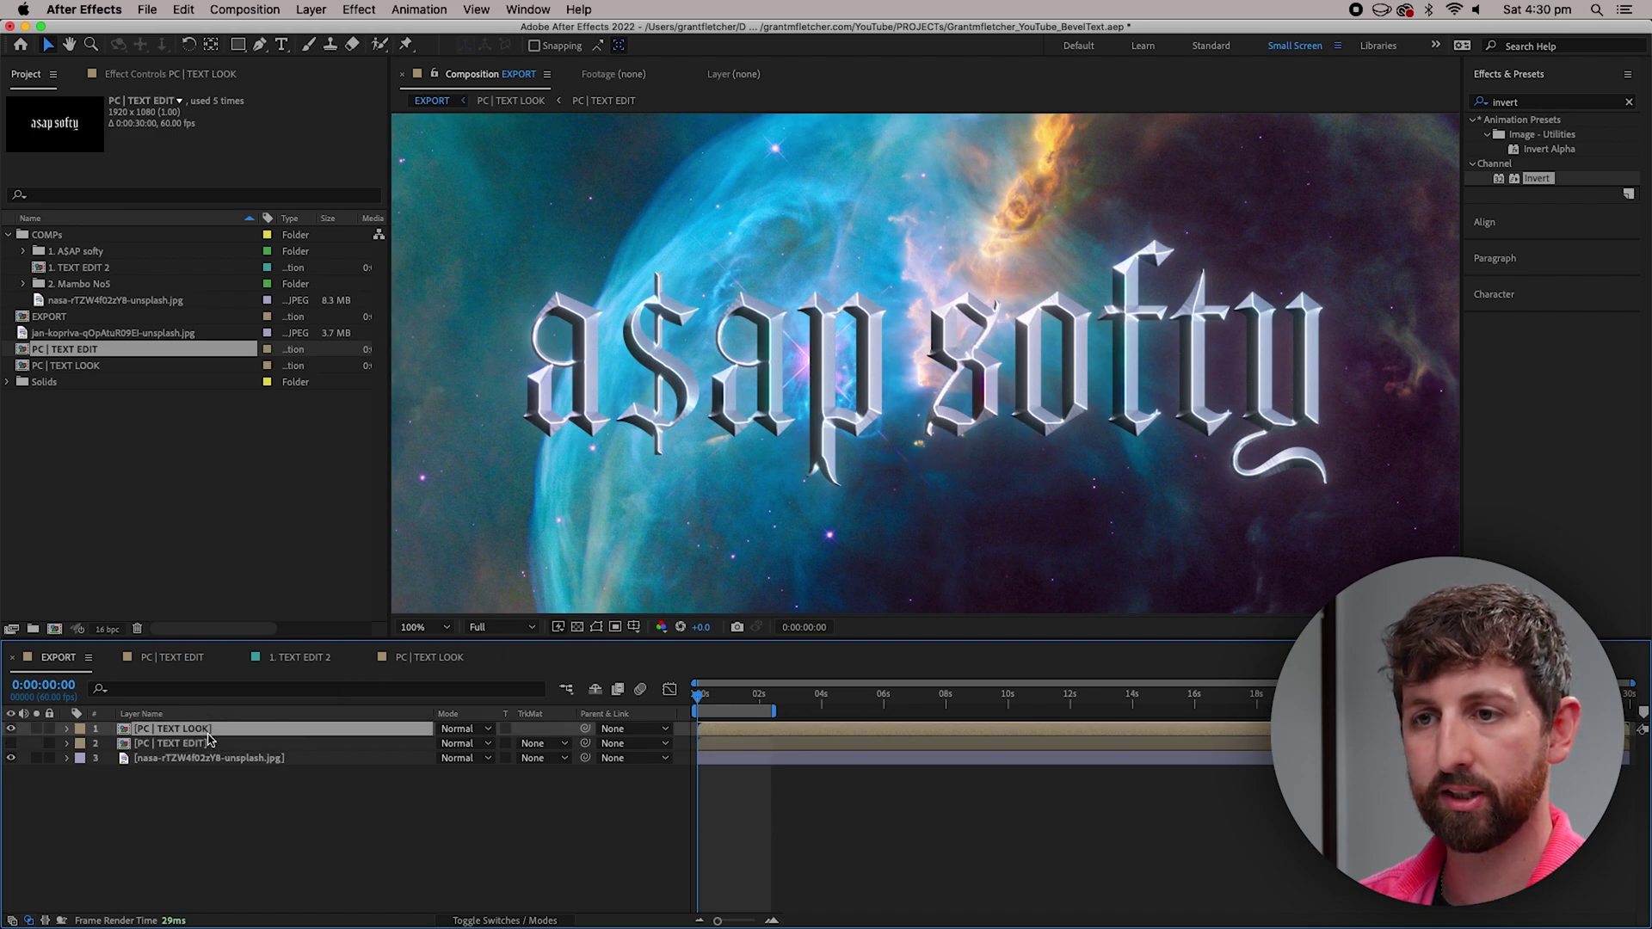